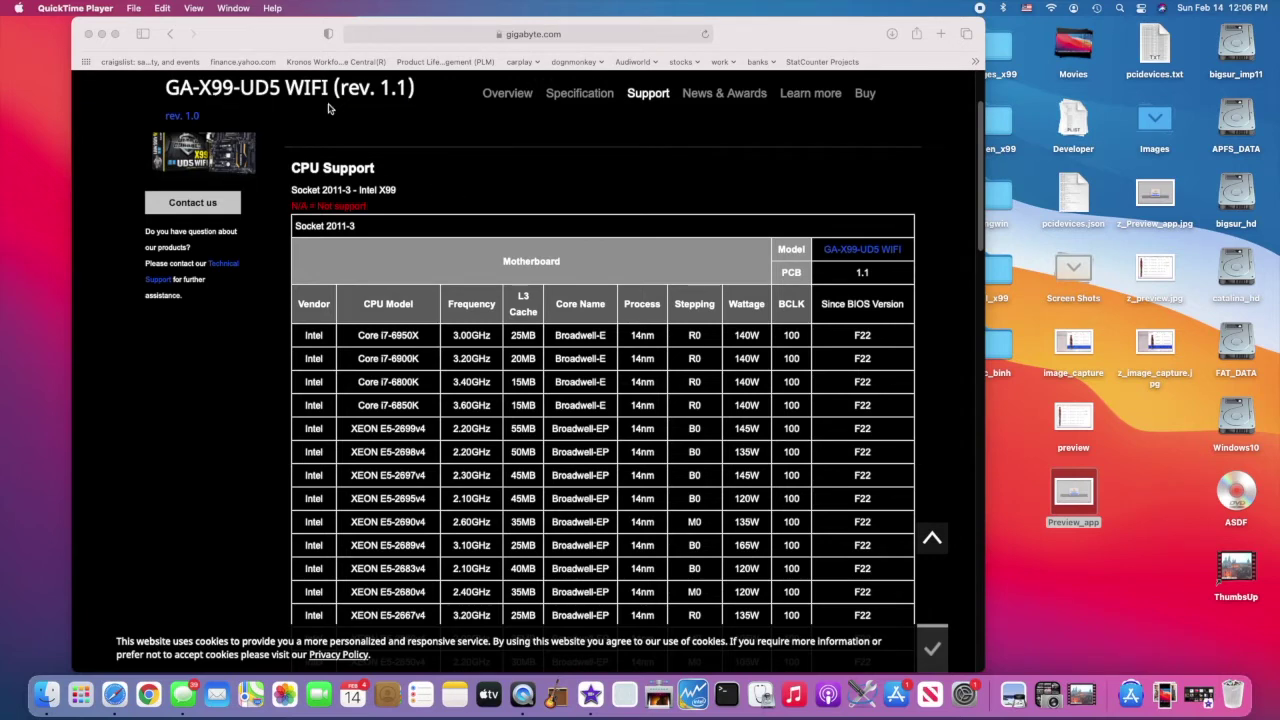
Review the supported CPU models in the GA-X99-UD5 WIFI (rev. 1.1) CPU support table
scroll(557, 233, "up", 2)
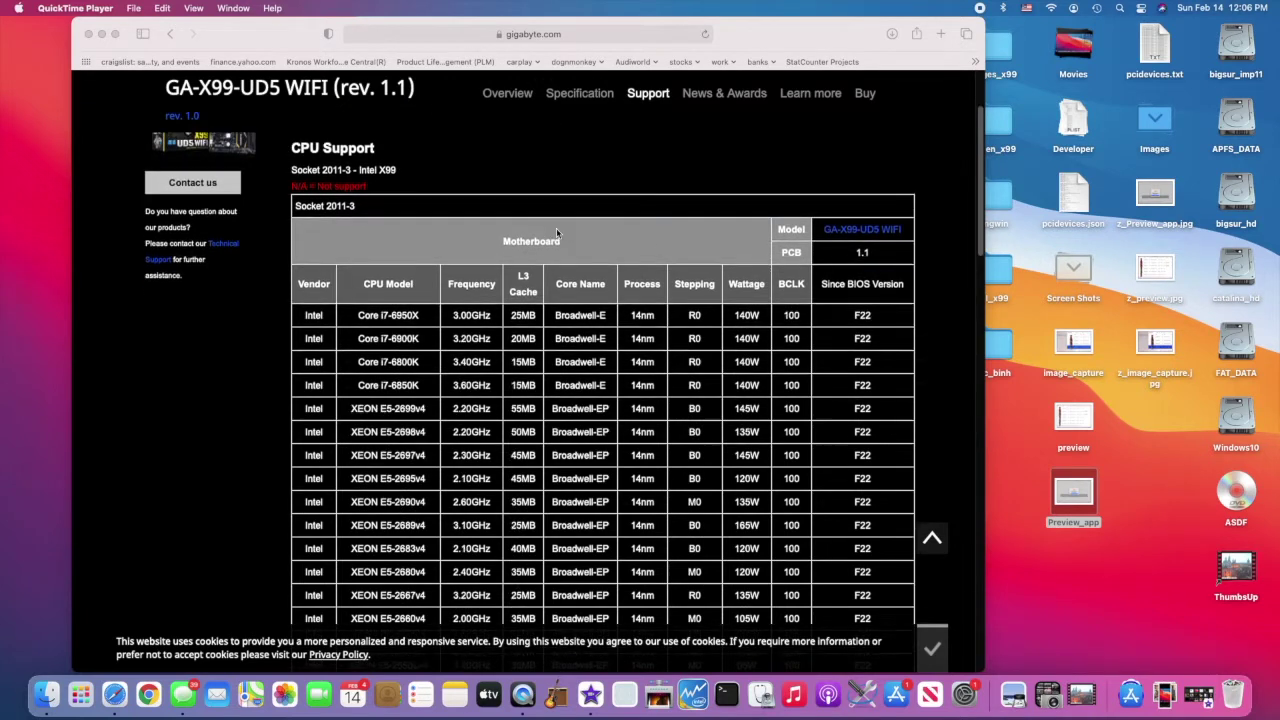
scroll(555, 233, "down", 3)
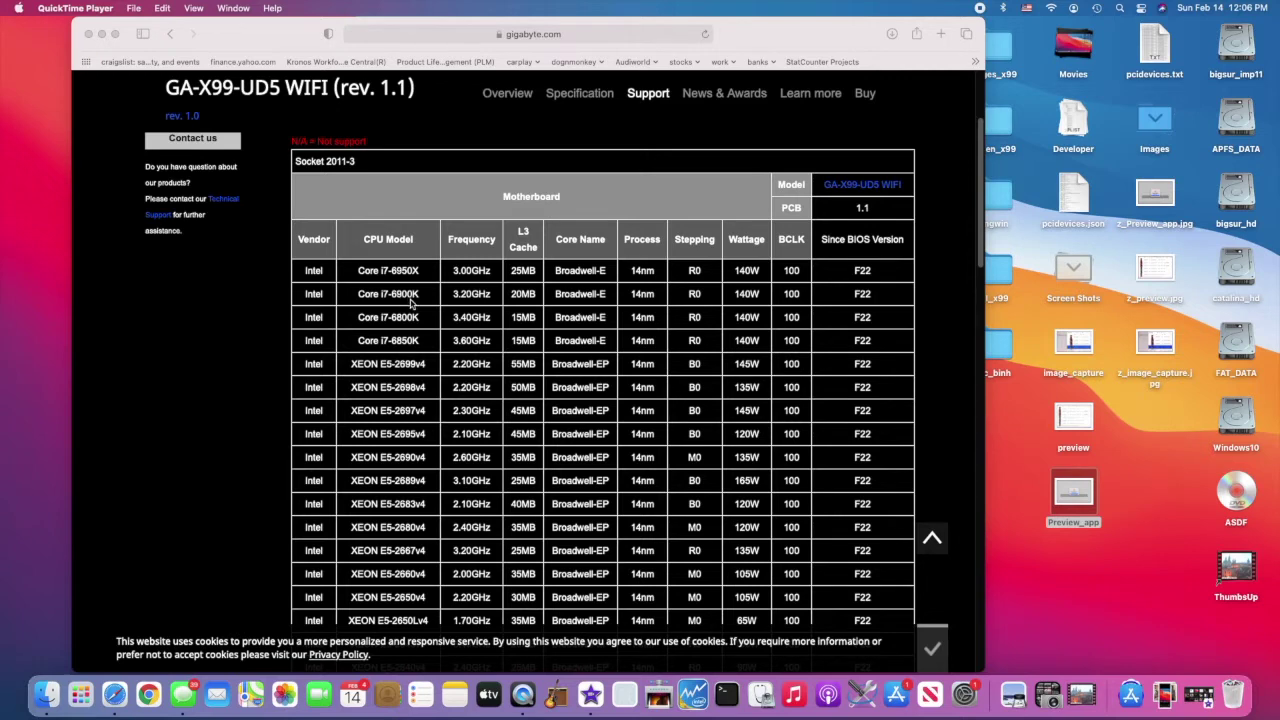
scroll(410, 302, "down", 15)
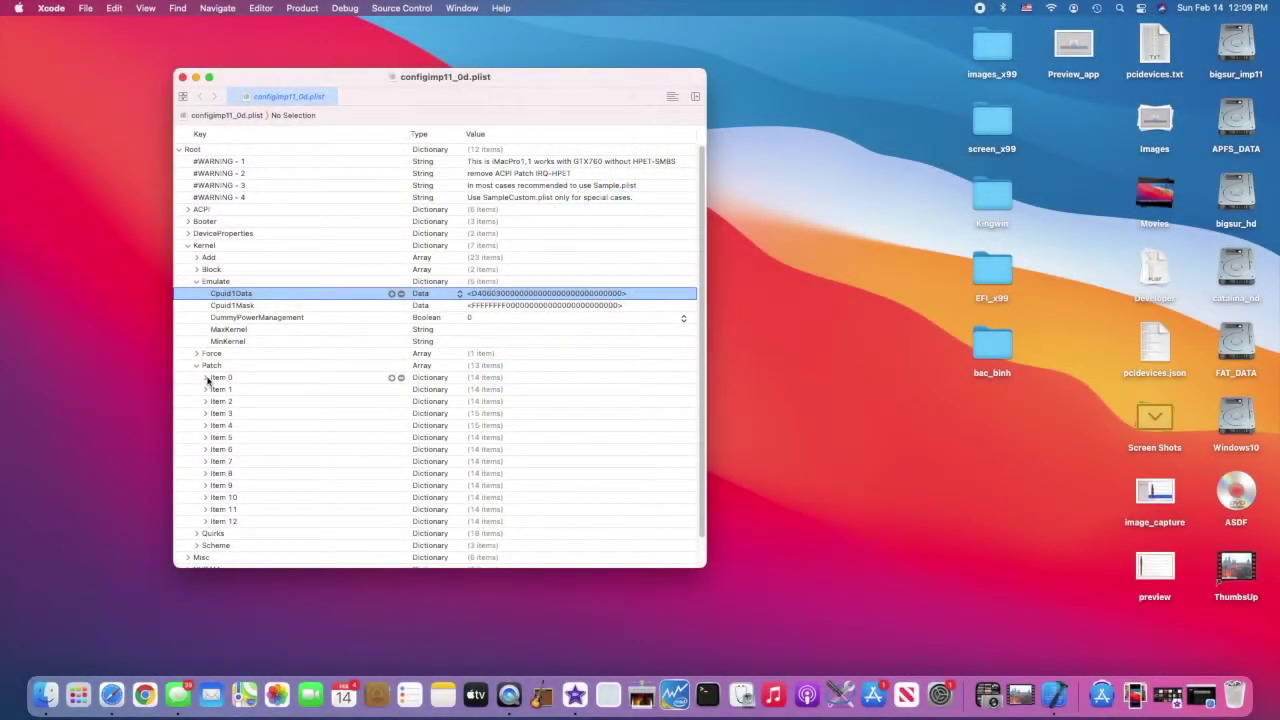
Expand Item 0, Item 1 and Item 2 of the Kernel Patch array in configimp11_0d.plist to examine their entries
left_click(205, 378)
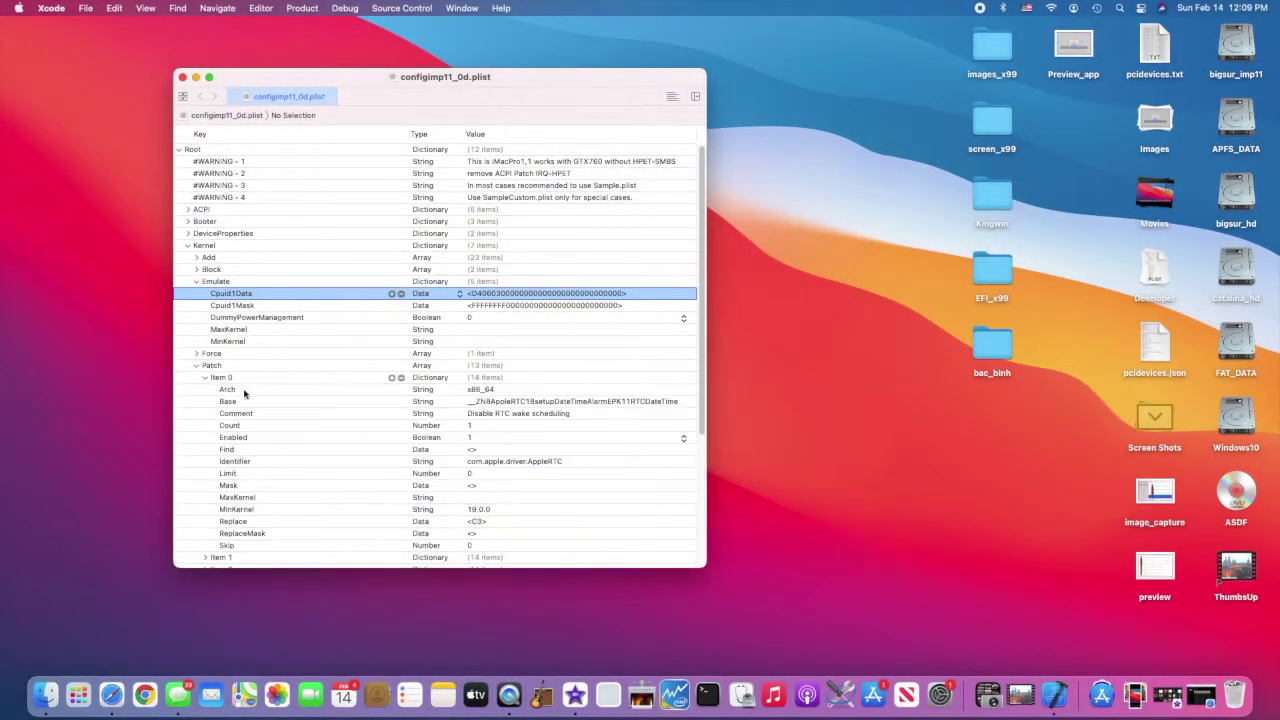
scroll(360, 417, "down", 5)
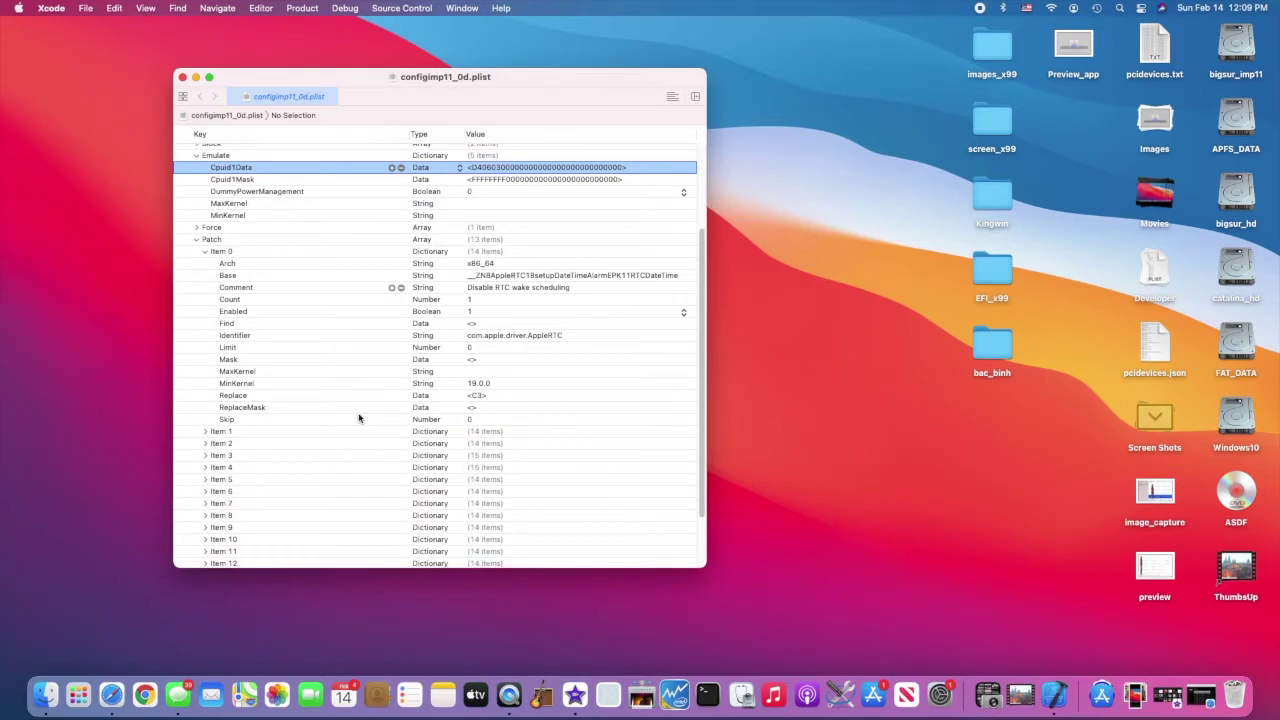
left_click(206, 432)
scroll(228, 437, "down", 4)
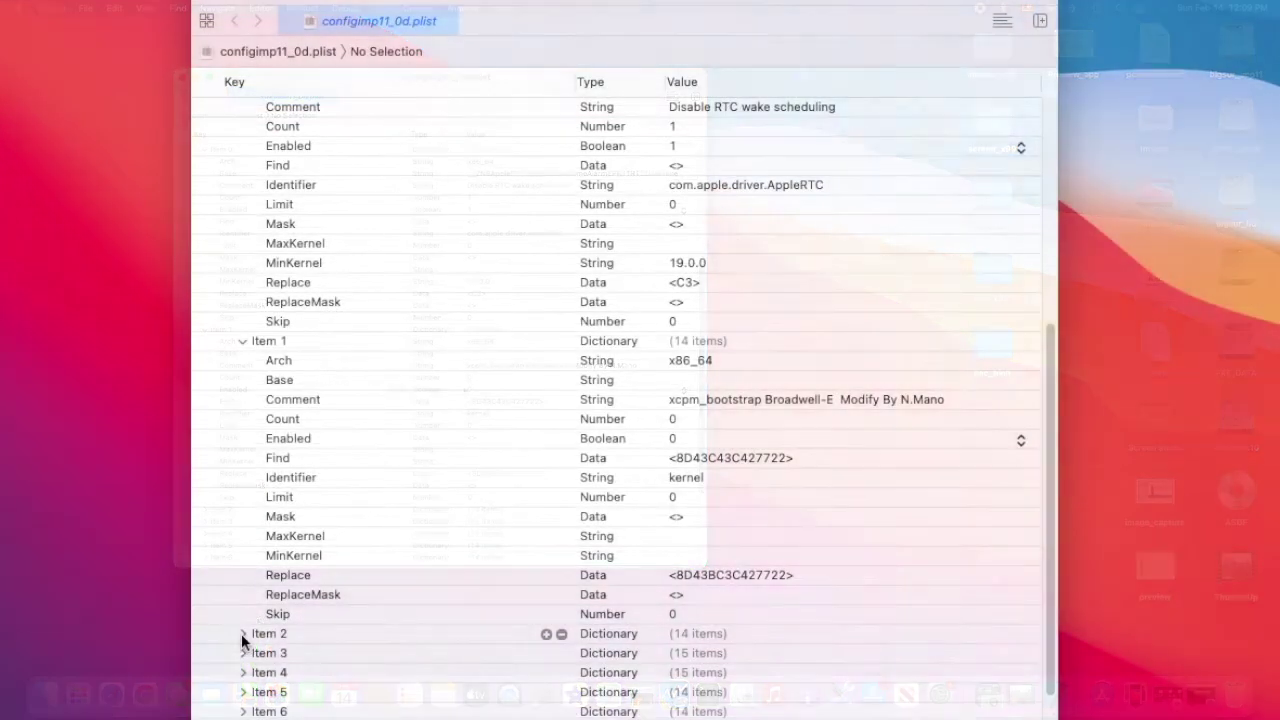
left_click(241, 633)
scroll(303, 601, "down", 7)
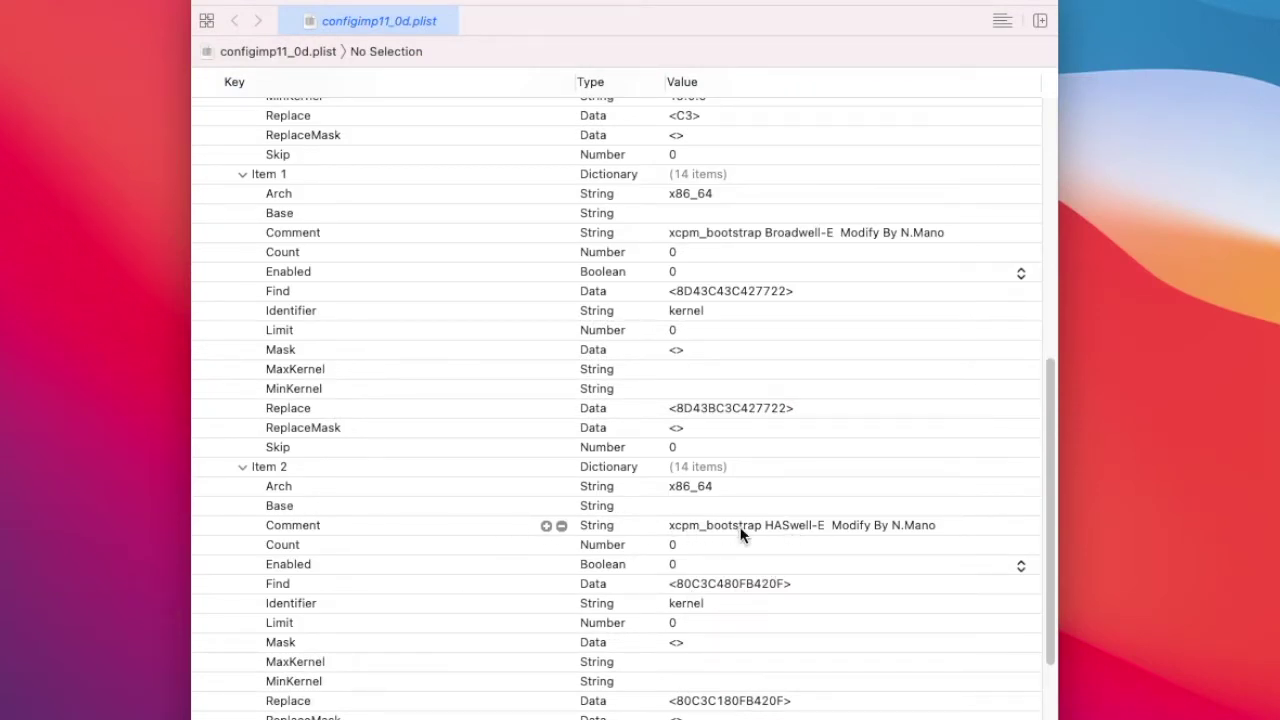
Highlight the comments of the Haswell-E and Broadwell-E xcpm_bootstrap patches, and expand Item 3 to examine its values
left_click(911, 527)
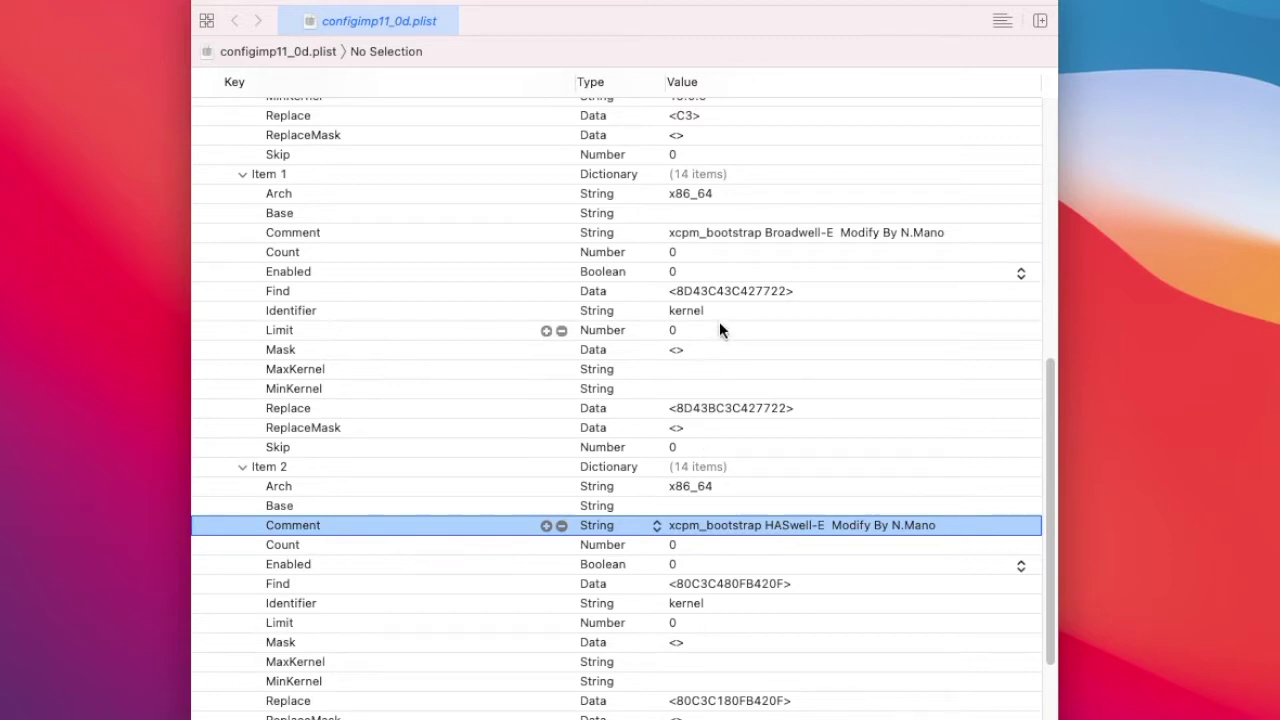
left_click(745, 233)
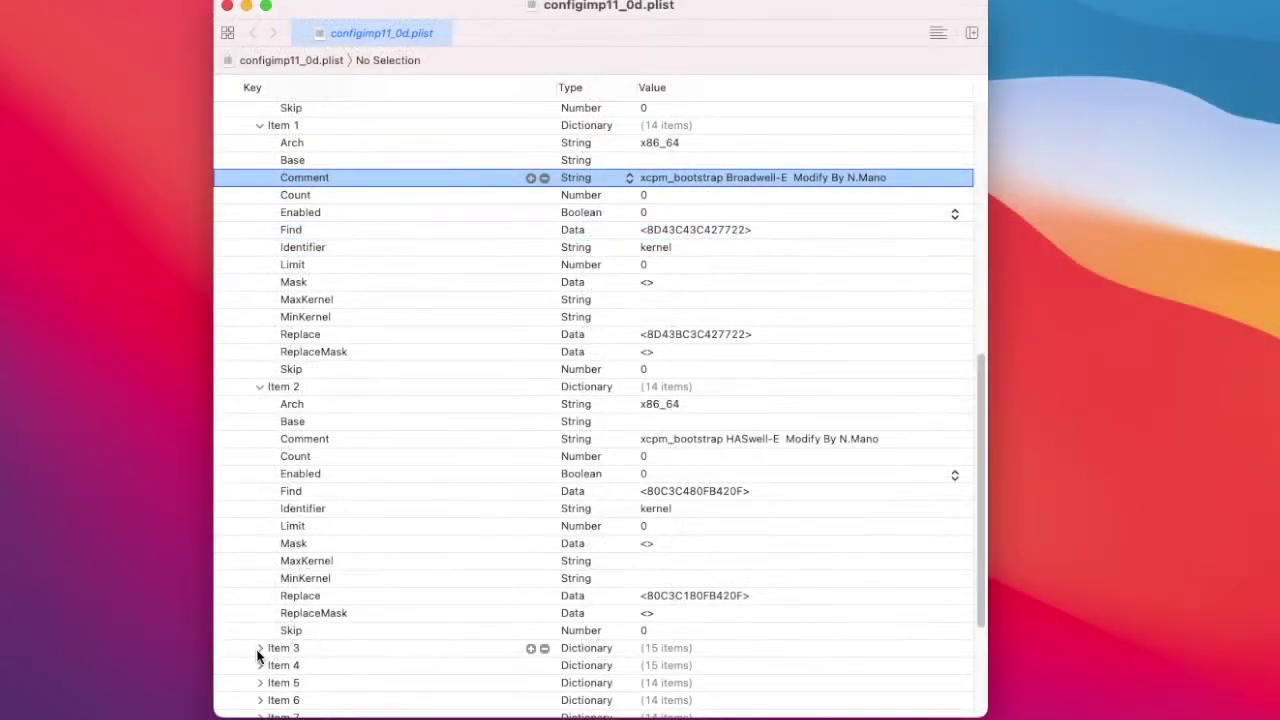
left_click(259, 649)
scroll(258, 652, "down", 5)
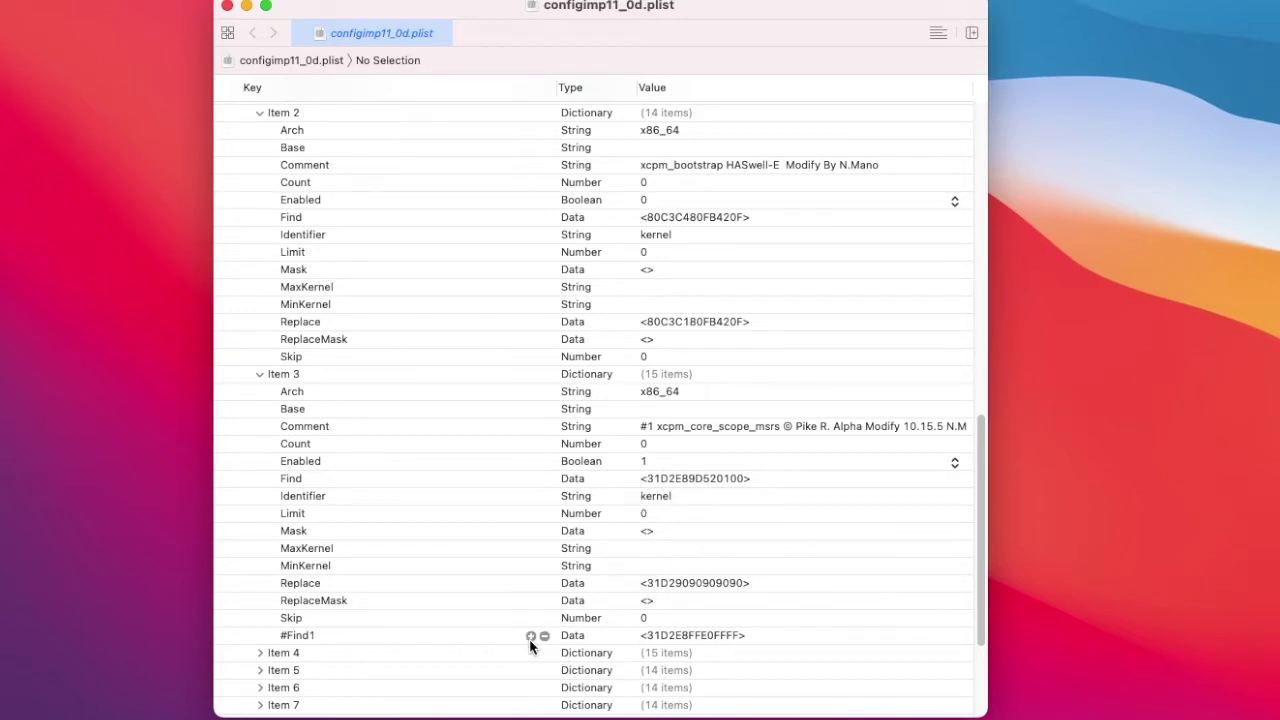
Collapse the expanded Kernel entries, then show the Patch item list and the Emulate dictionary to examine Cpuid1Data
scroll(528, 640, "up", 2)
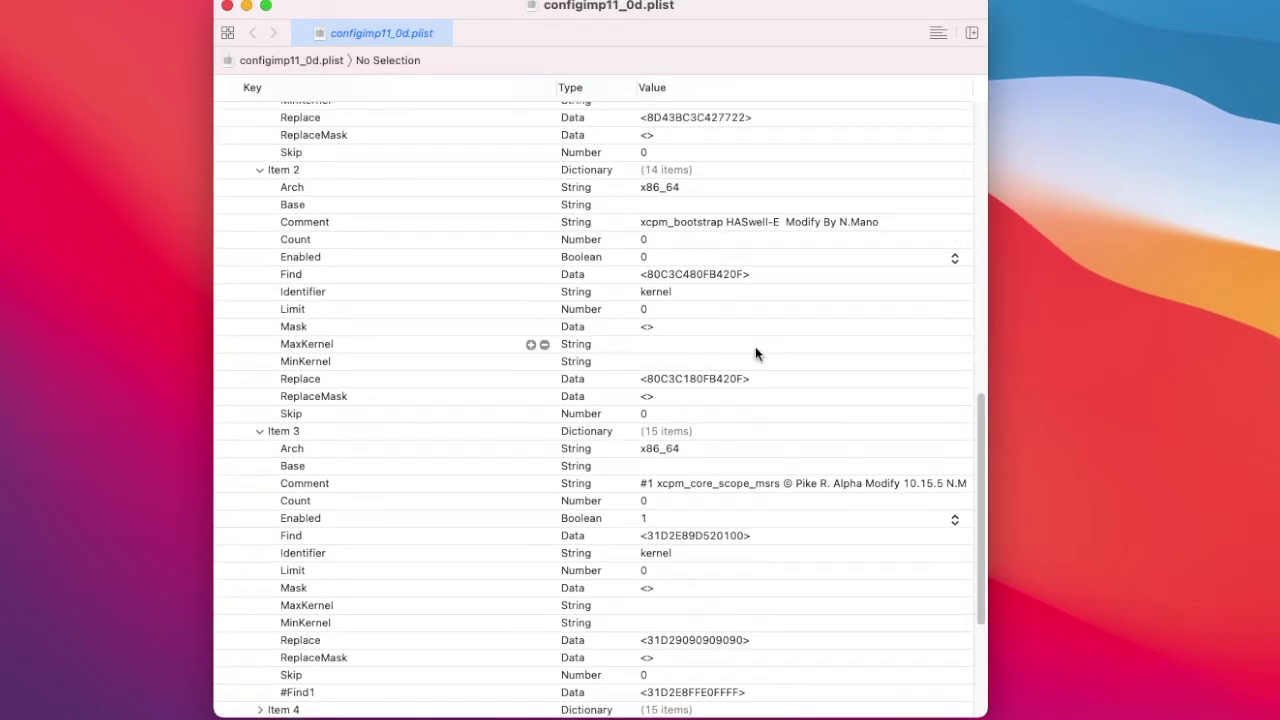
scroll(756, 358, "up", 3)
scroll(653, 312, "up", 7)
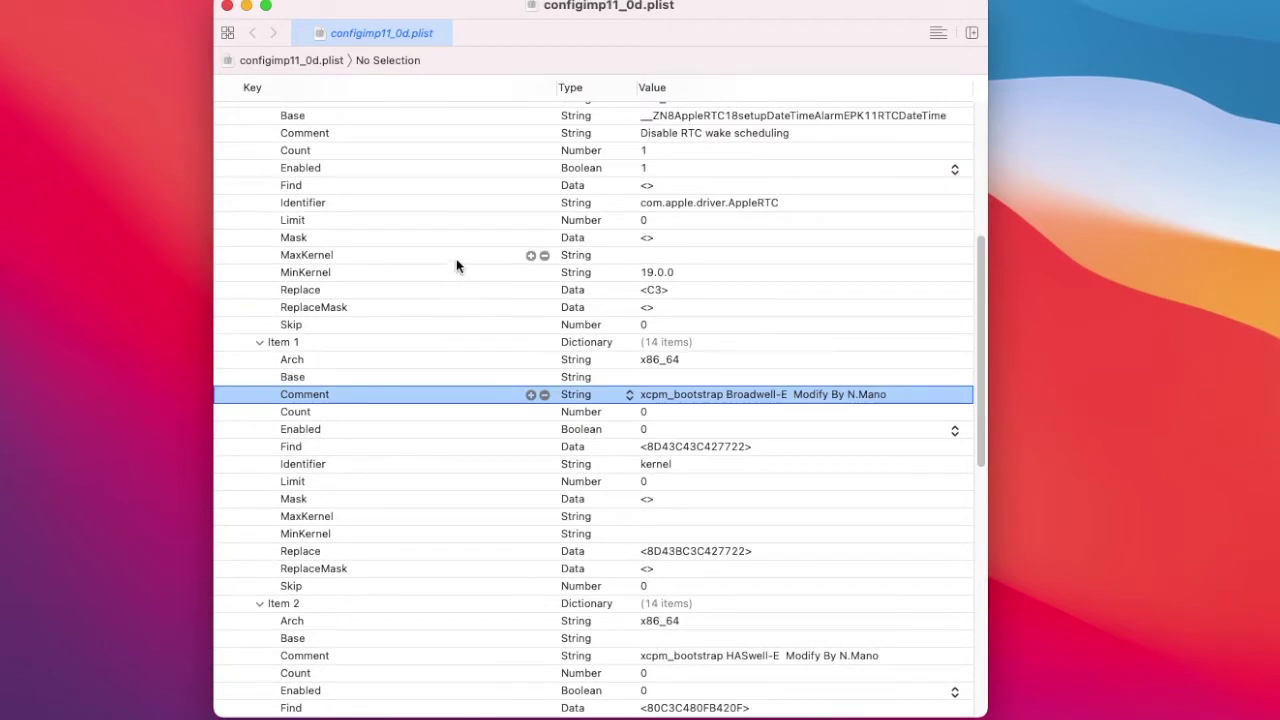
scroll(456, 260, "up", 5)
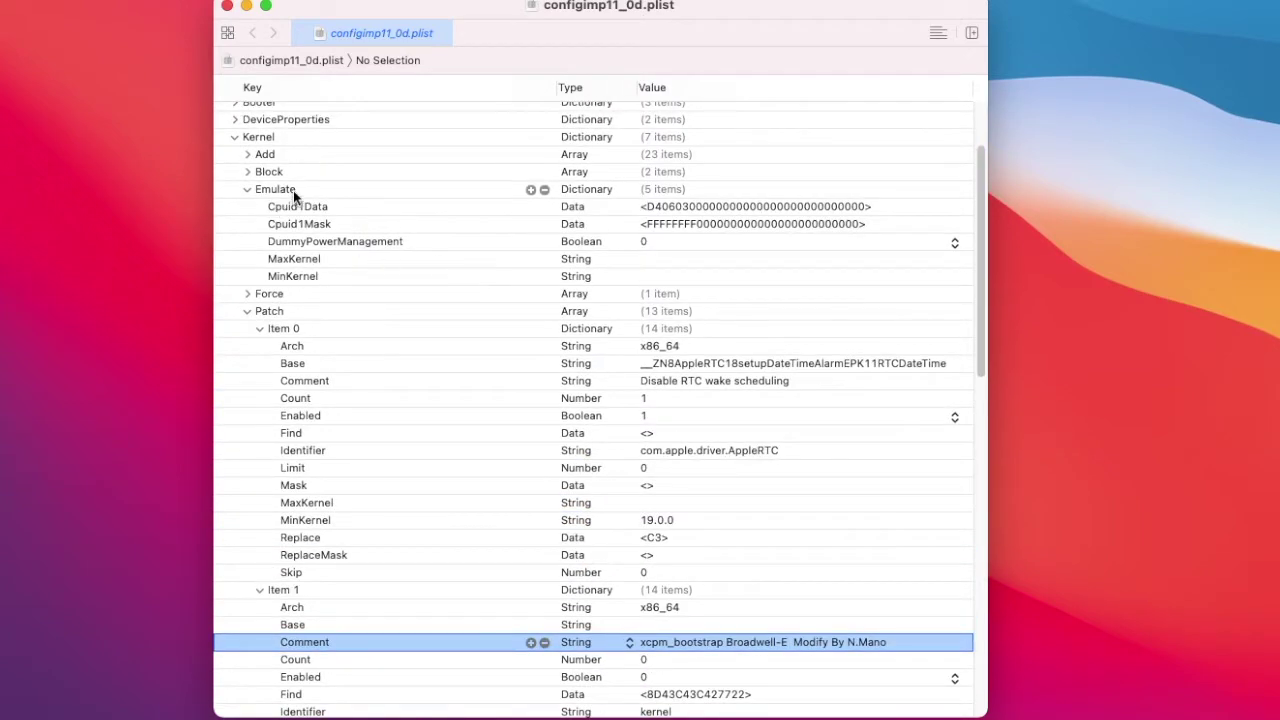
left_click(293, 190)
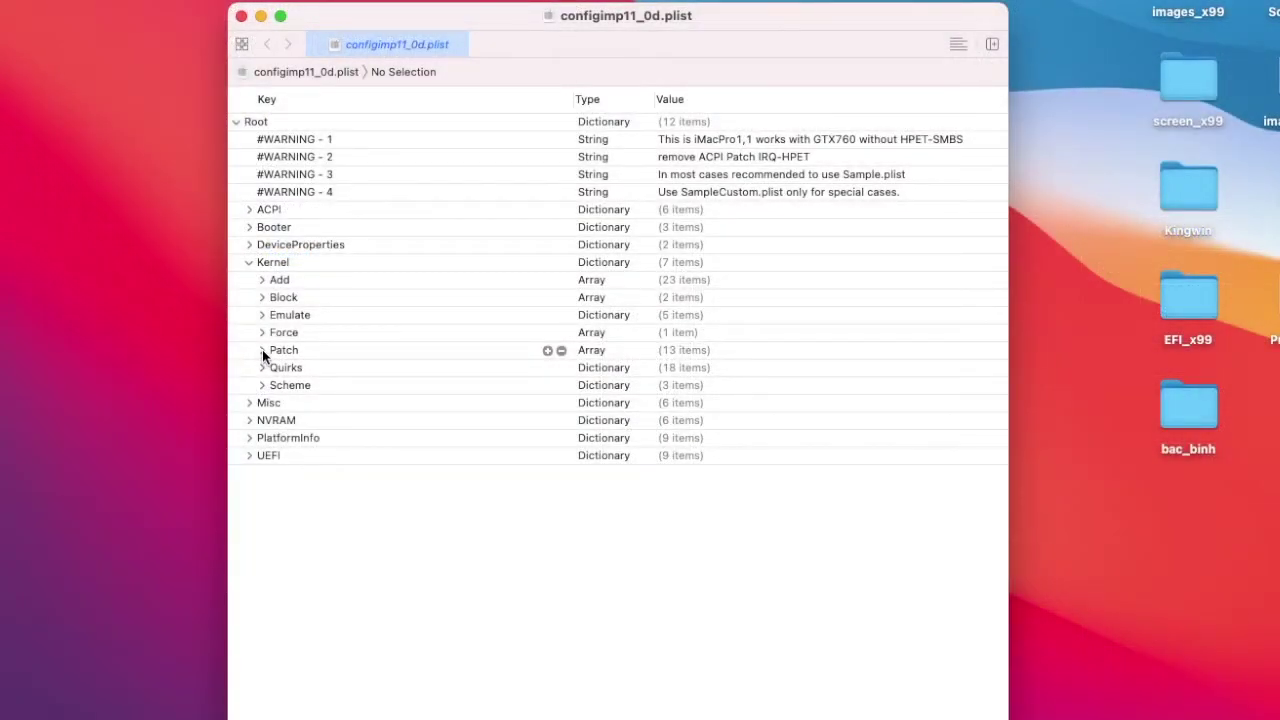
left_click(262, 350)
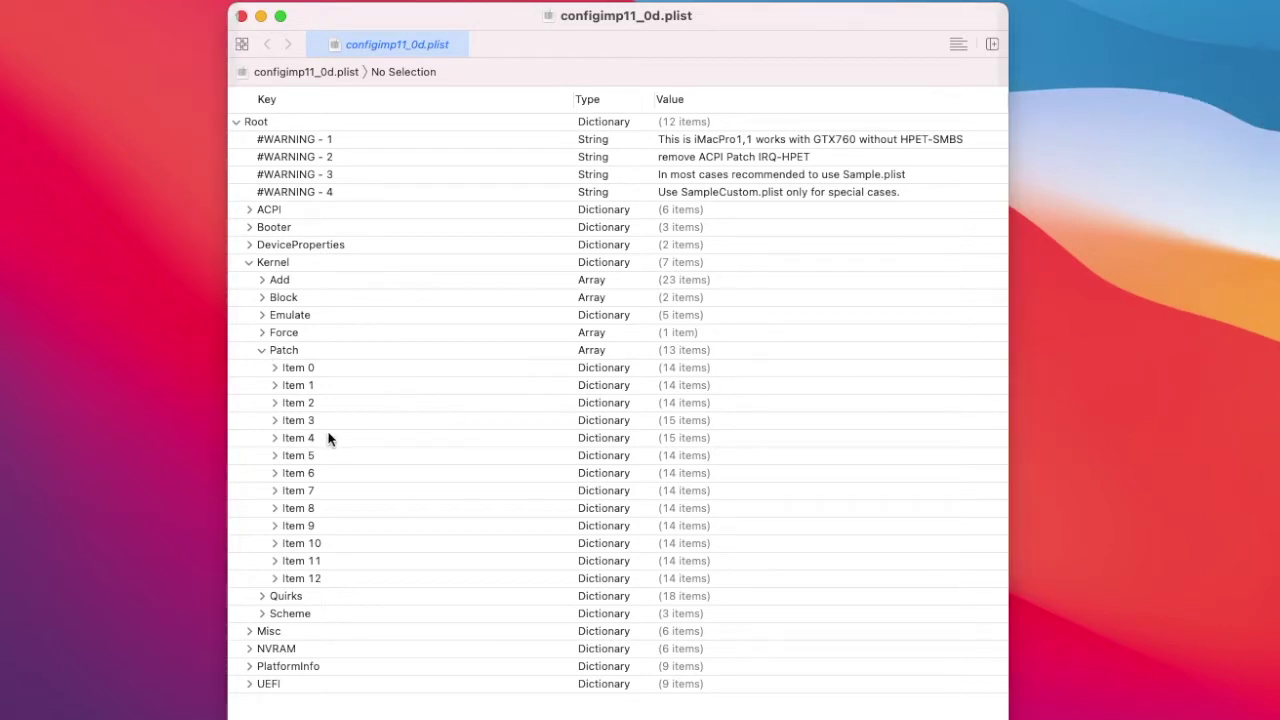
left_click(261, 313)
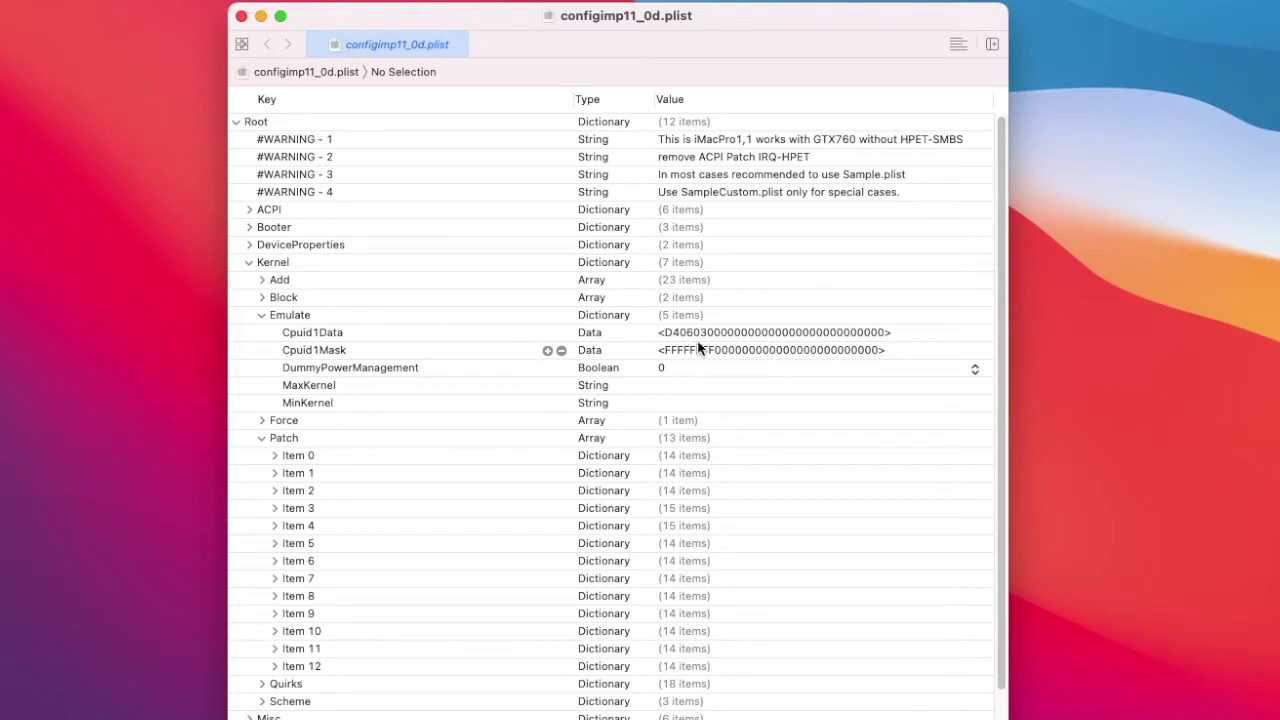
left_click(778, 338)
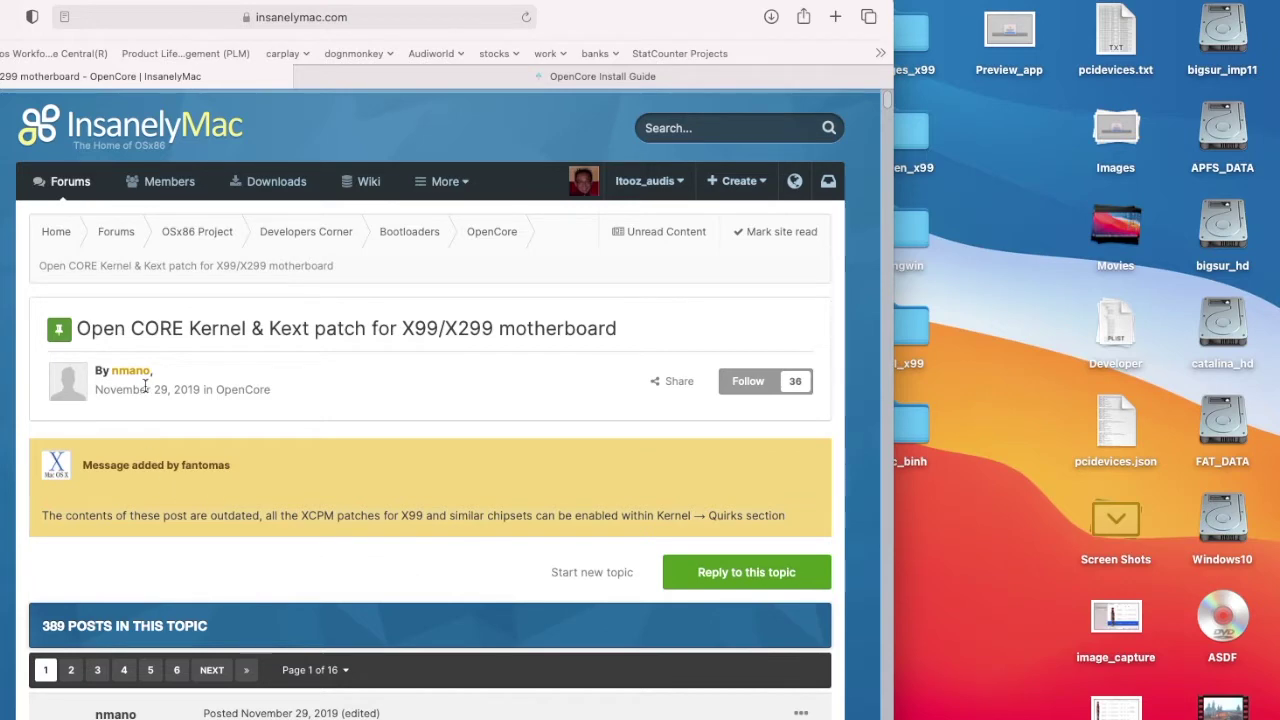
In Safari, read the InsanelyMac X99/X299 post's required Quirks and Emulate CPUID values, and open the OpenCore Install Guide
scroll(316, 425, "down", 5)
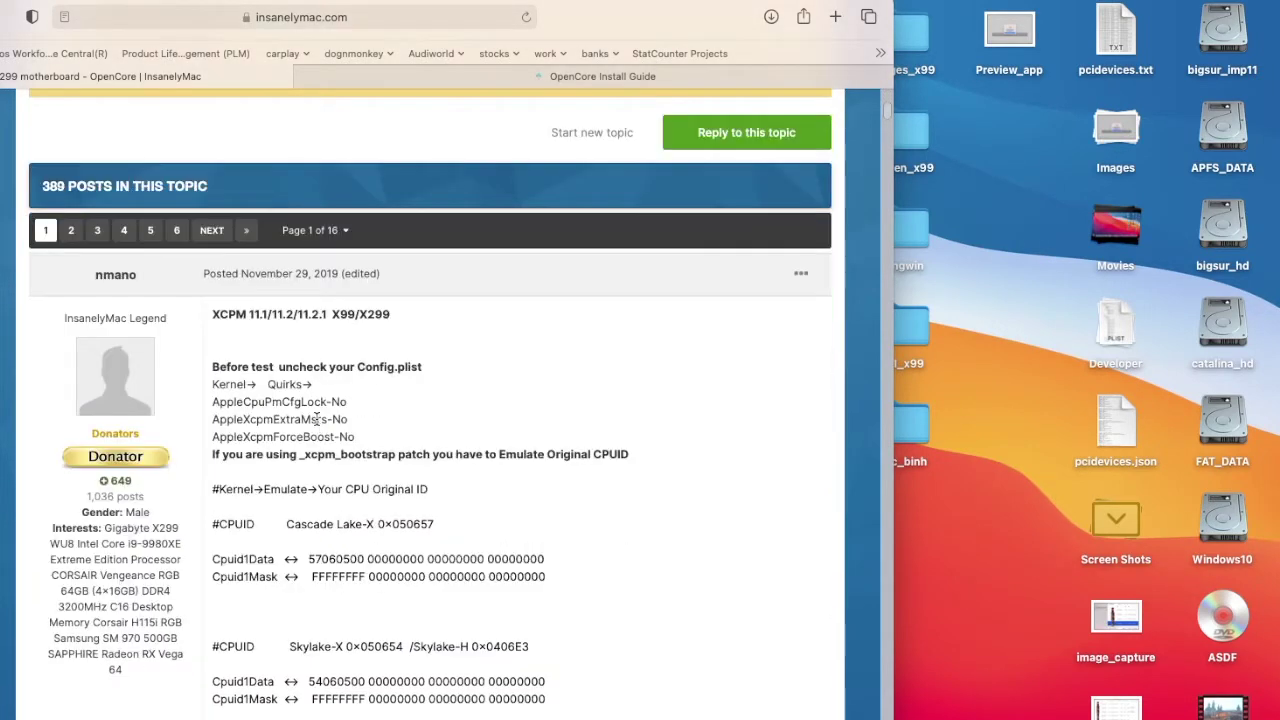
scroll(307, 325, "down", 2)
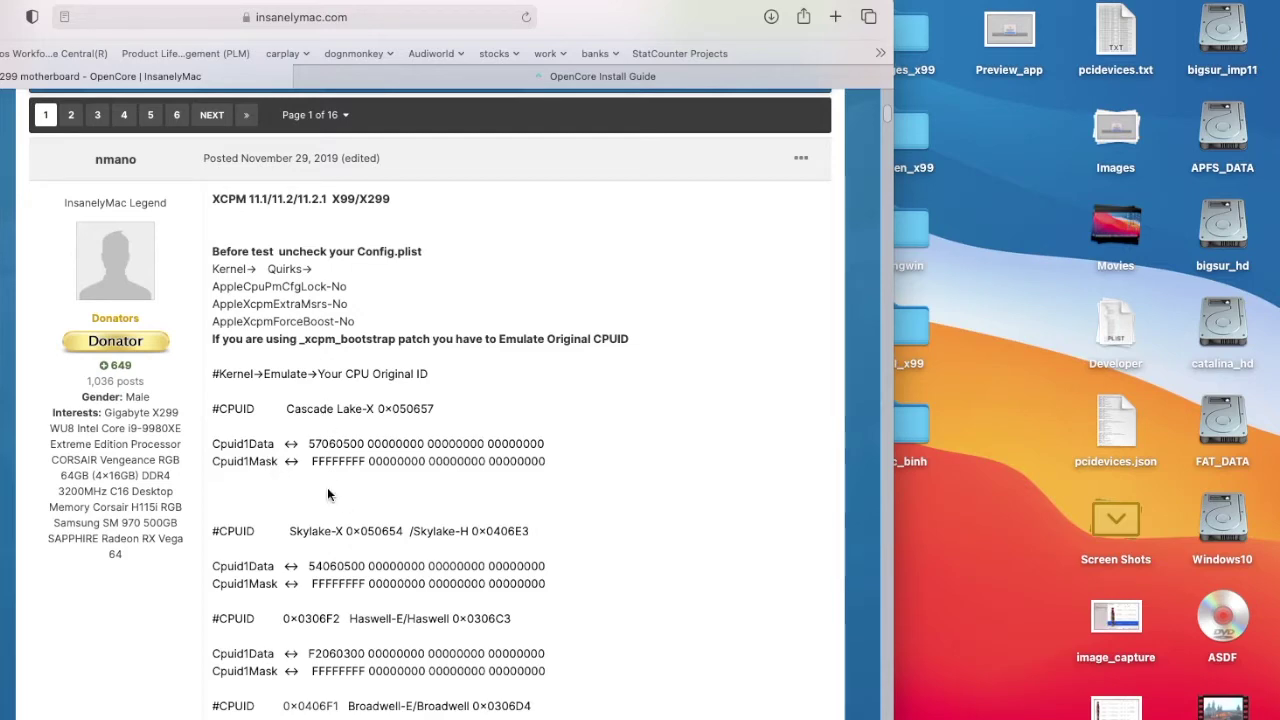
scroll(327, 494, "down", 2)
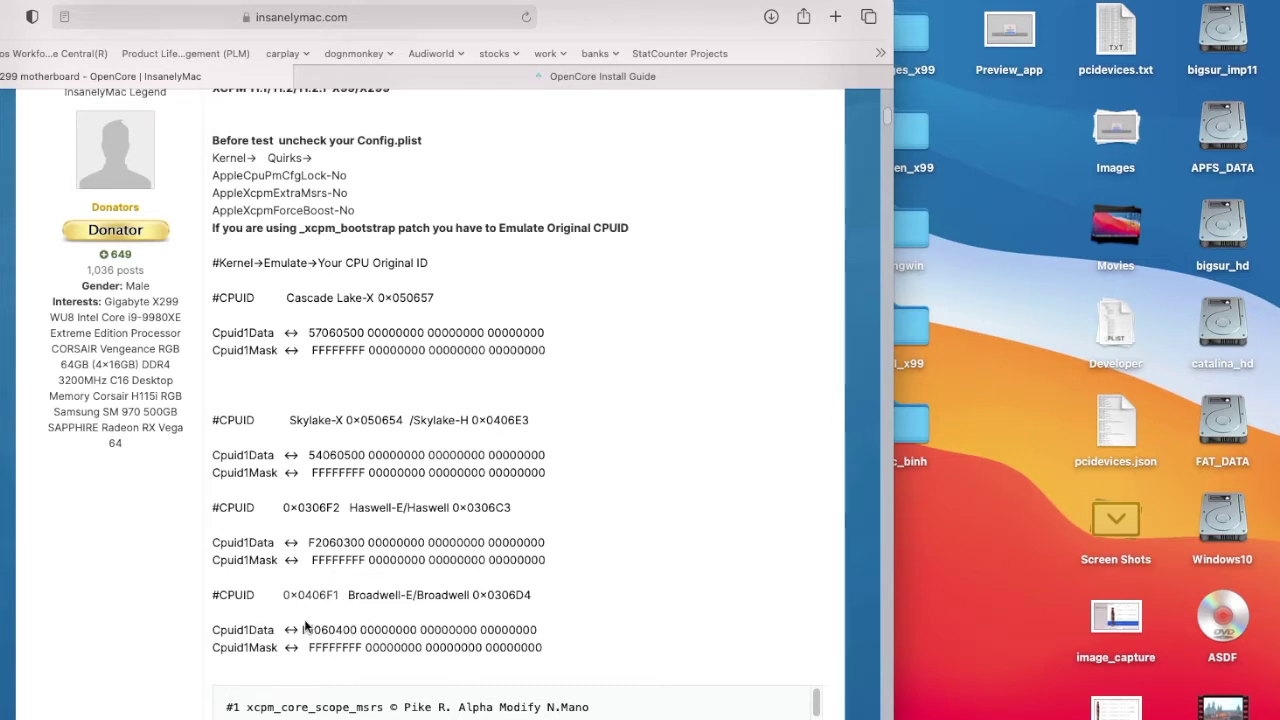
left_click(589, 78)
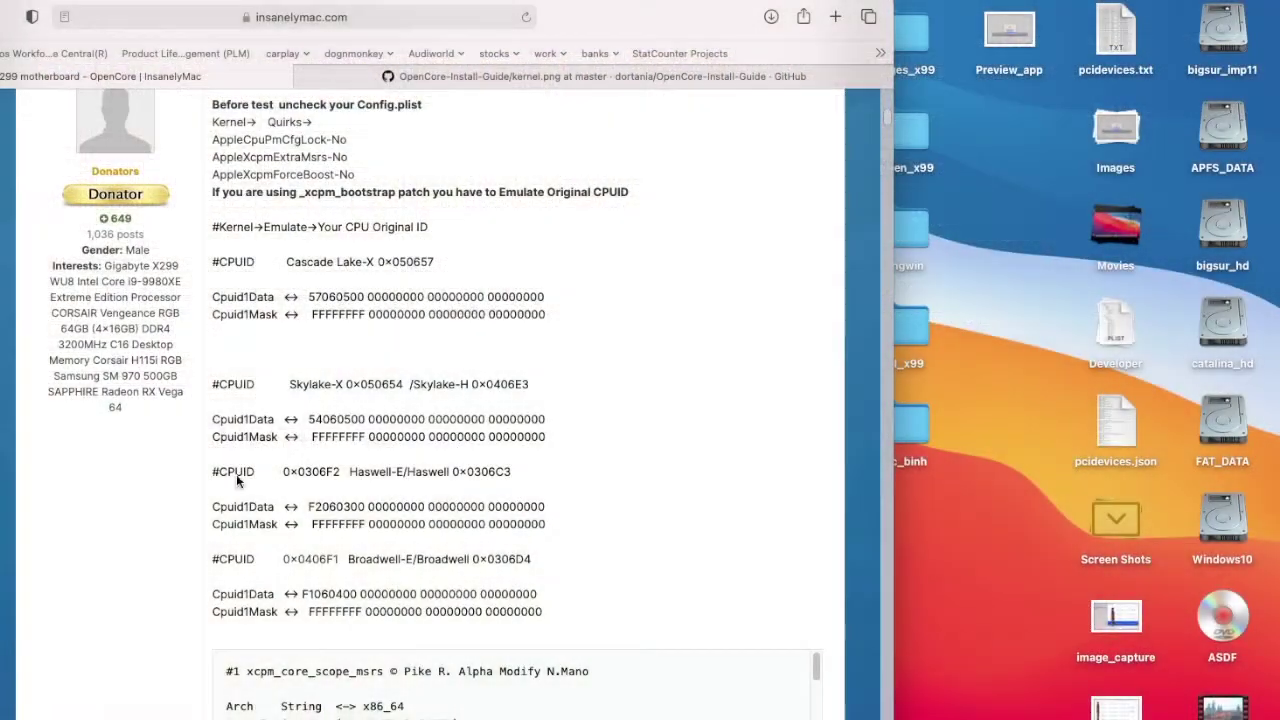
Examine the forum post's XCPM 11.1/11.2/11.2.1 patch list, locating patch #6 for X99 Haswell-E
scroll(390, 500, "down", 3)
scroll(390, 500, "up", 6)
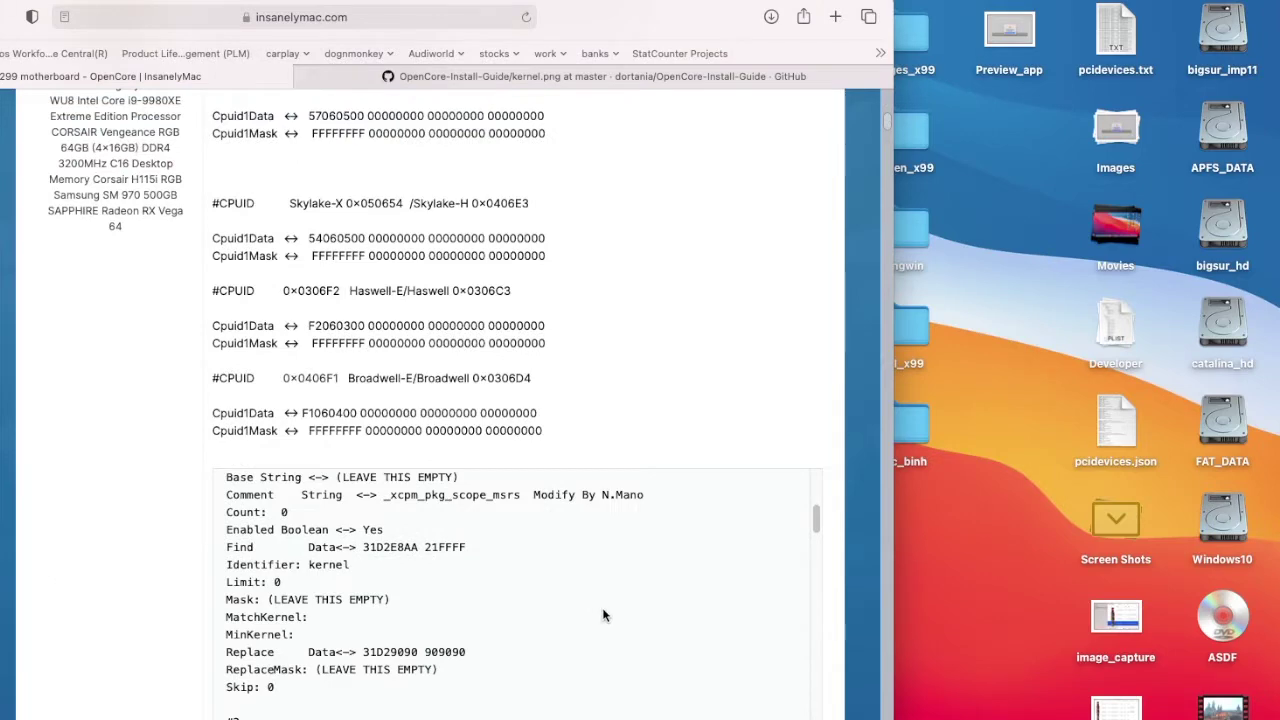
scroll(603, 614, "up", 2)
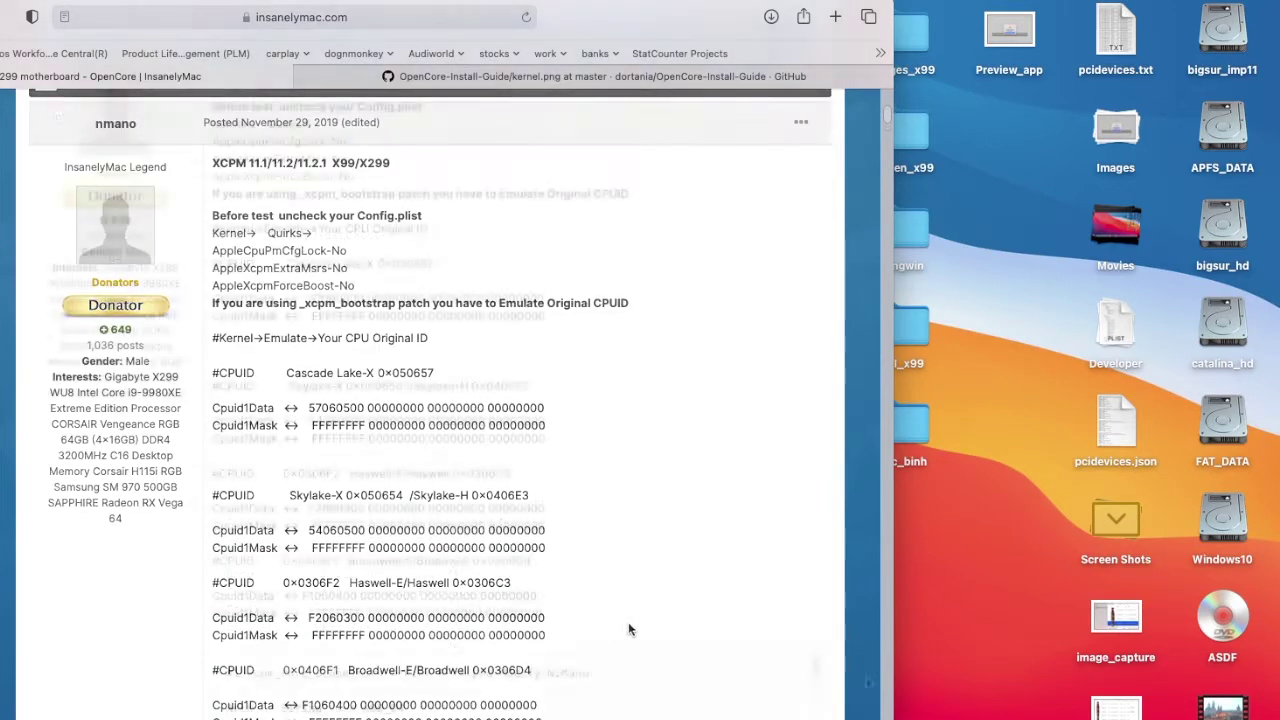
scroll(864, 663, "up", 8)
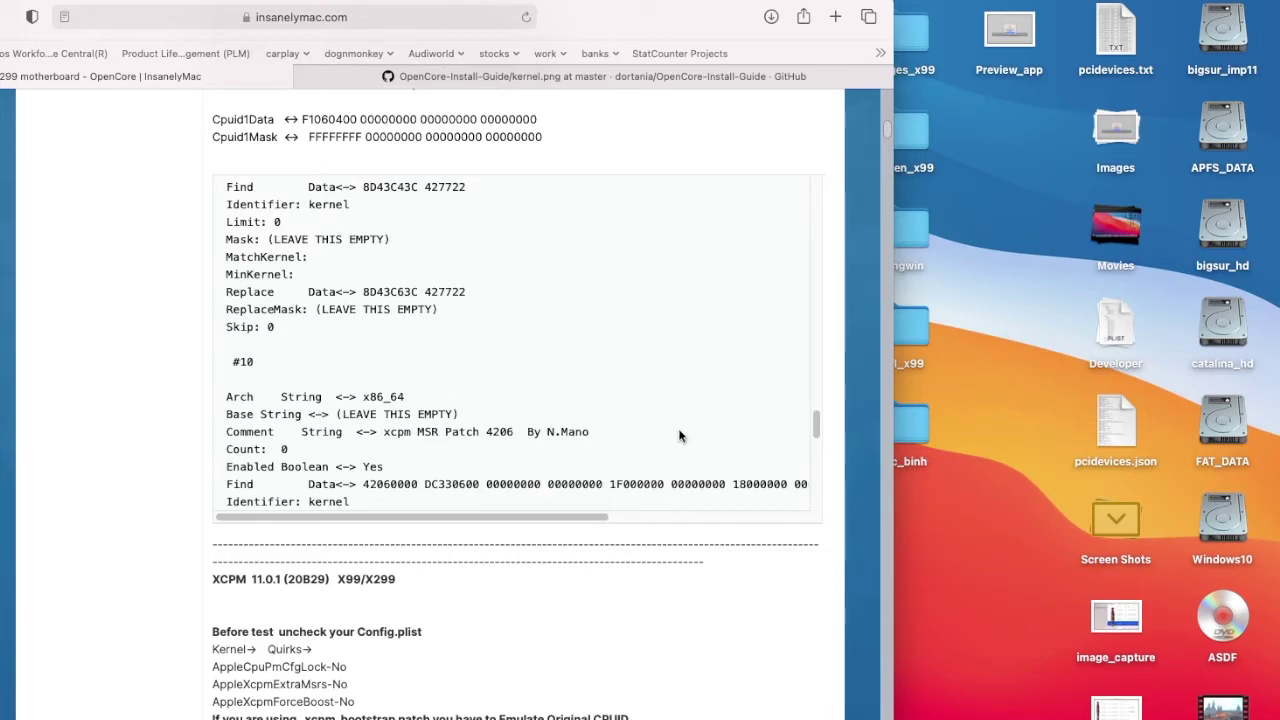
scroll(668, 432, "up", 10)
scroll(668, 429, "down", 8)
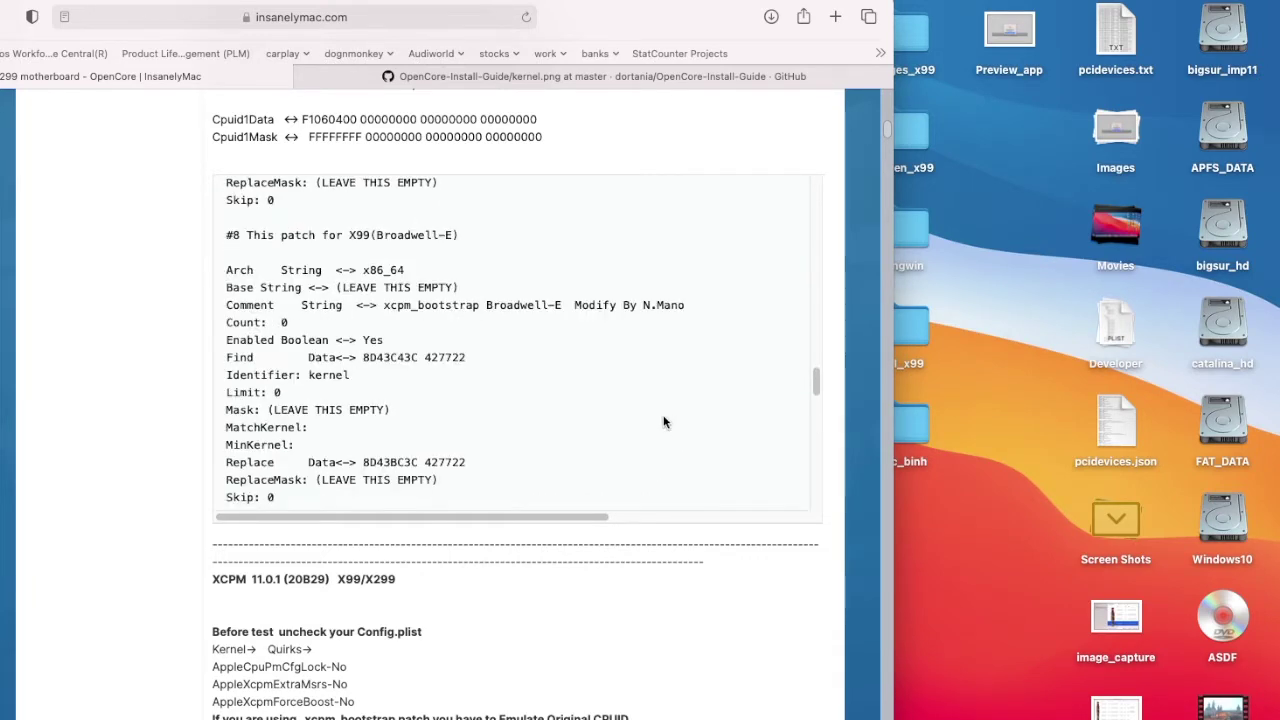
scroll(643, 414, "down", 3)
scroll(645, 420, "up", 6)
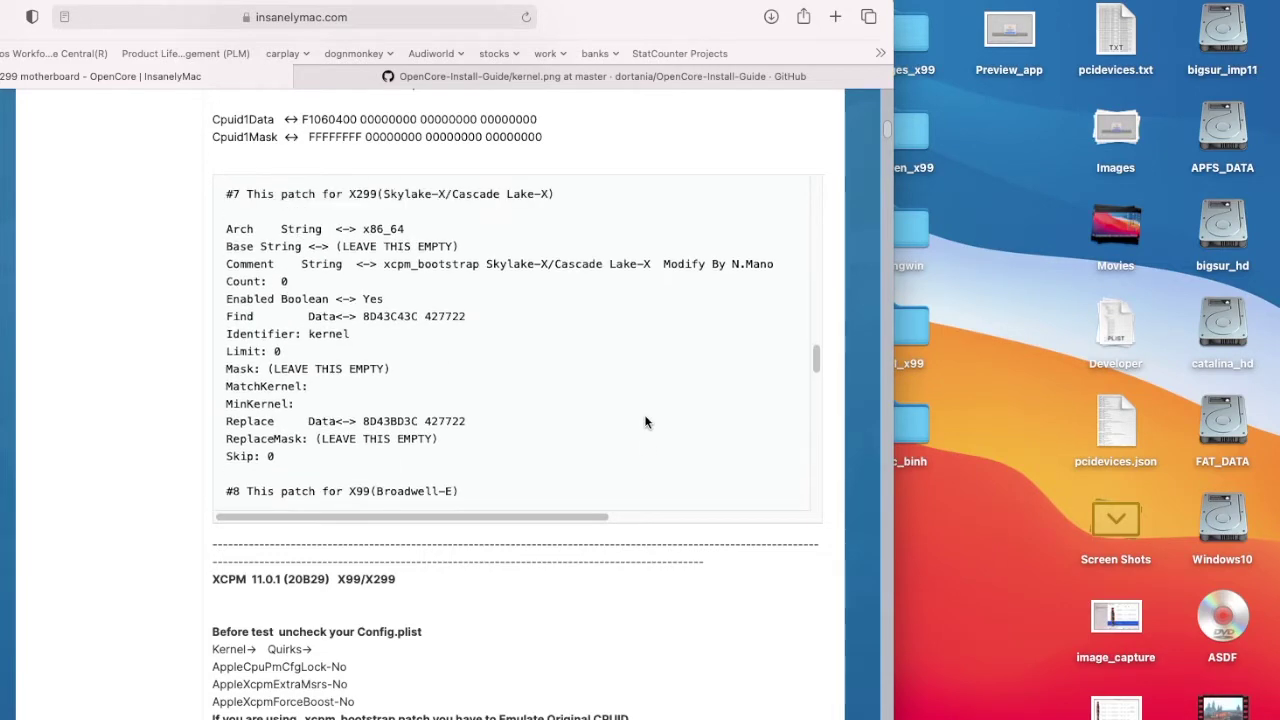
scroll(645, 422, "up", 3)
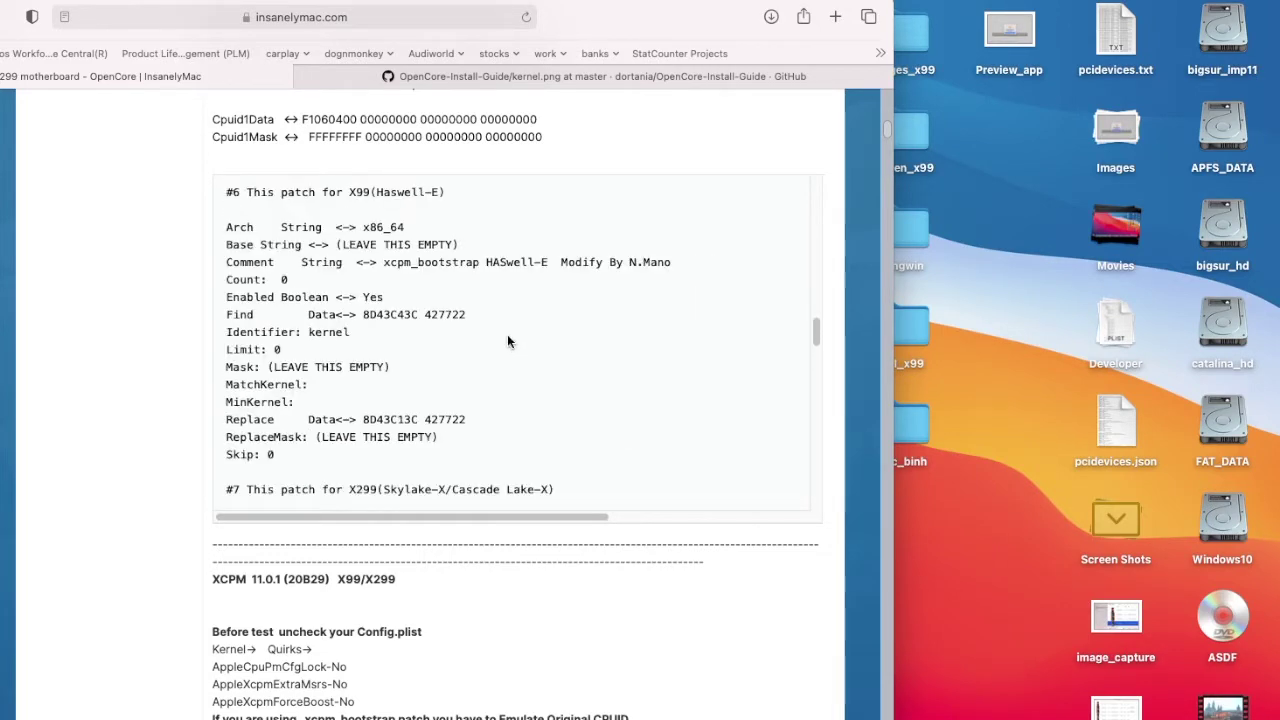
scroll(553, 318, "up", 1)
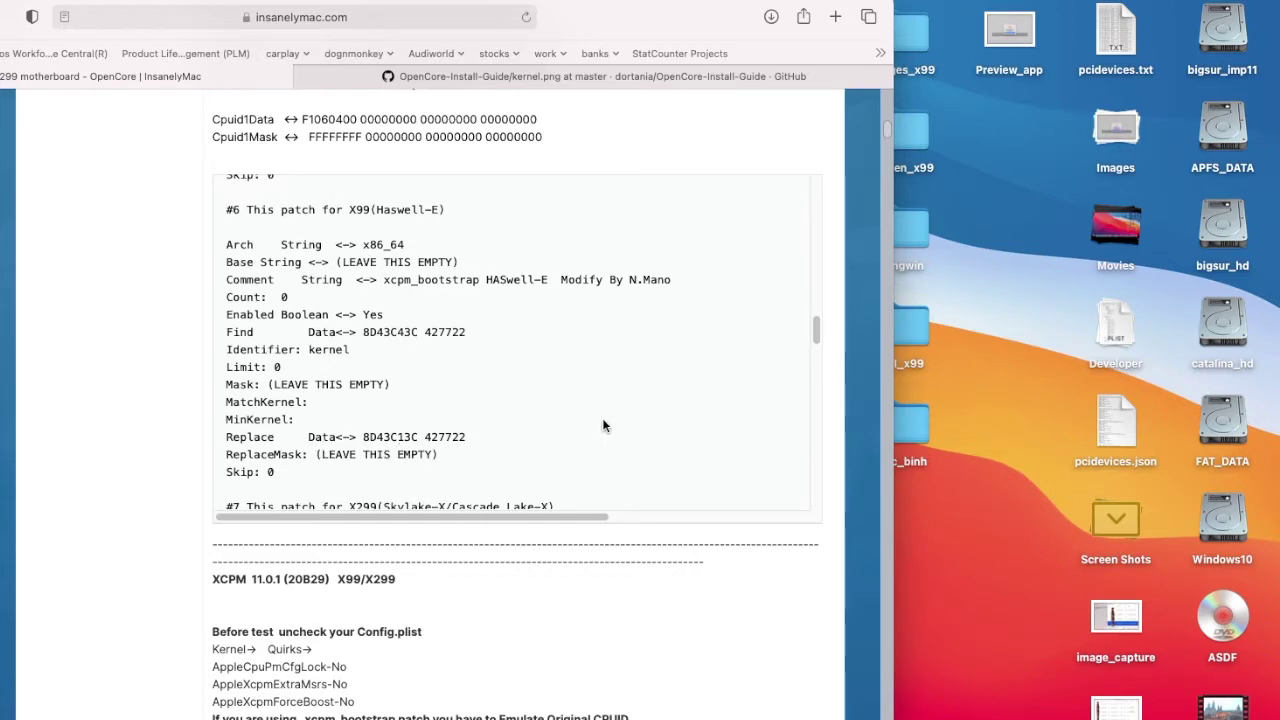
Examine patch #8 for X99 Broadwell-E and the CPUID values in the XCPM 11.0.1 (20B29) section
scroll(620, 427, "down", 10)
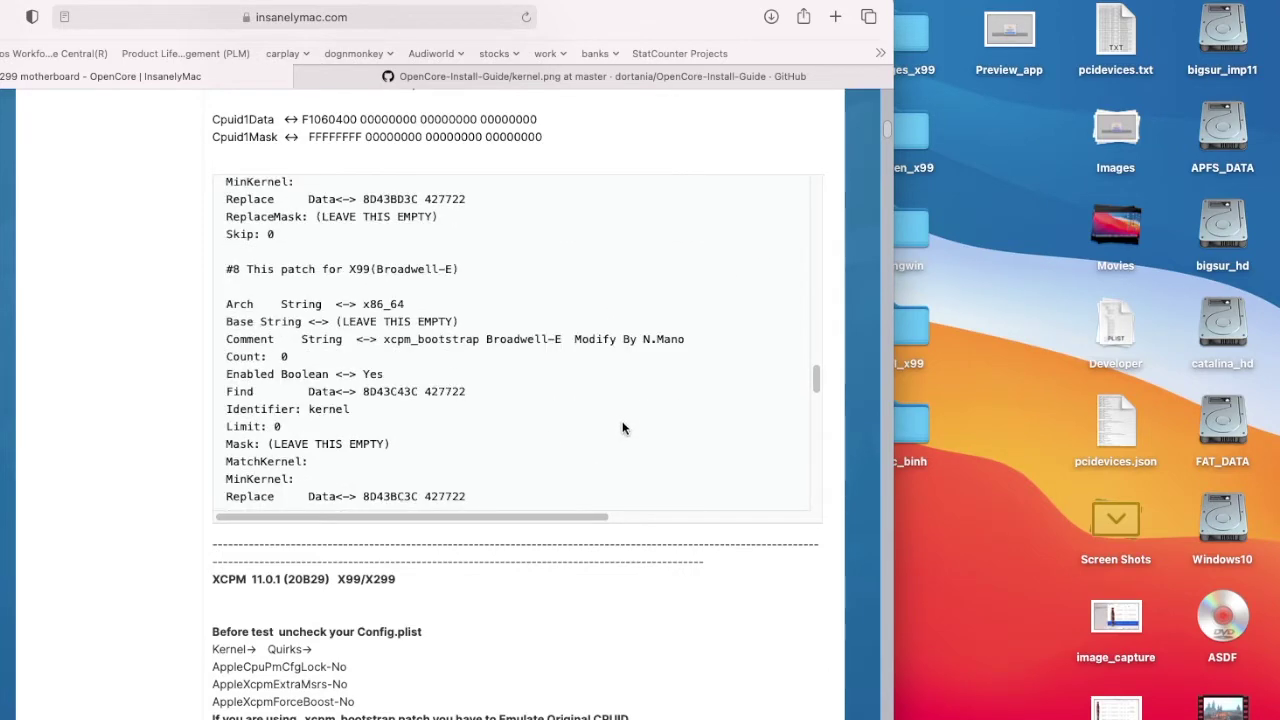
scroll(620, 427, "down", 3)
scroll(687, 580, "down", 5)
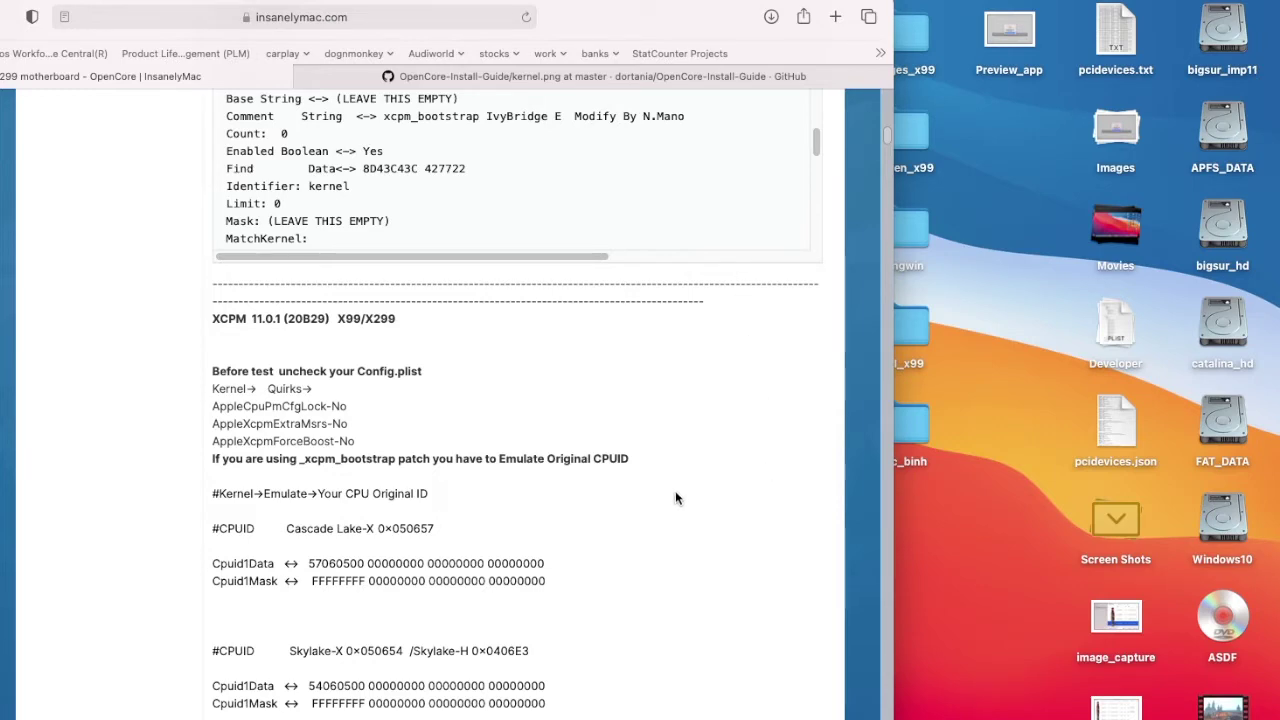
scroll(669, 494, "down", 5)
scroll(668, 490, "down", 1)
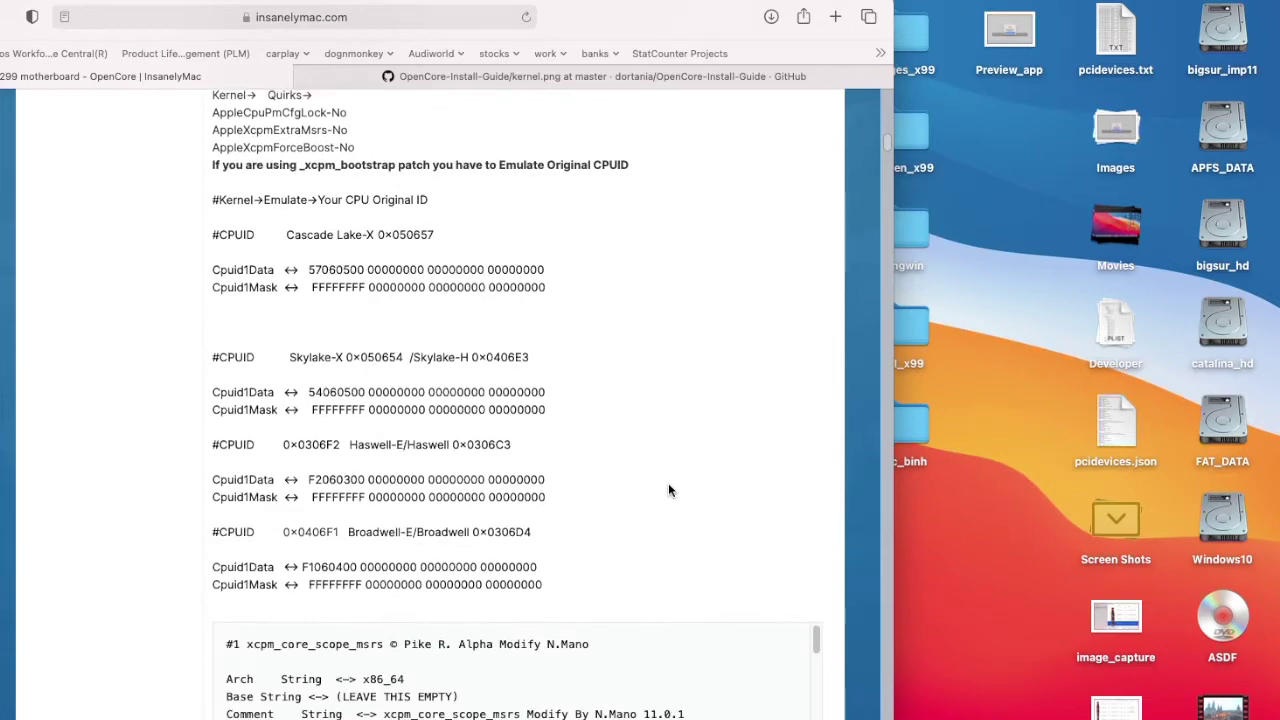
scroll(668, 490, "down", 5)
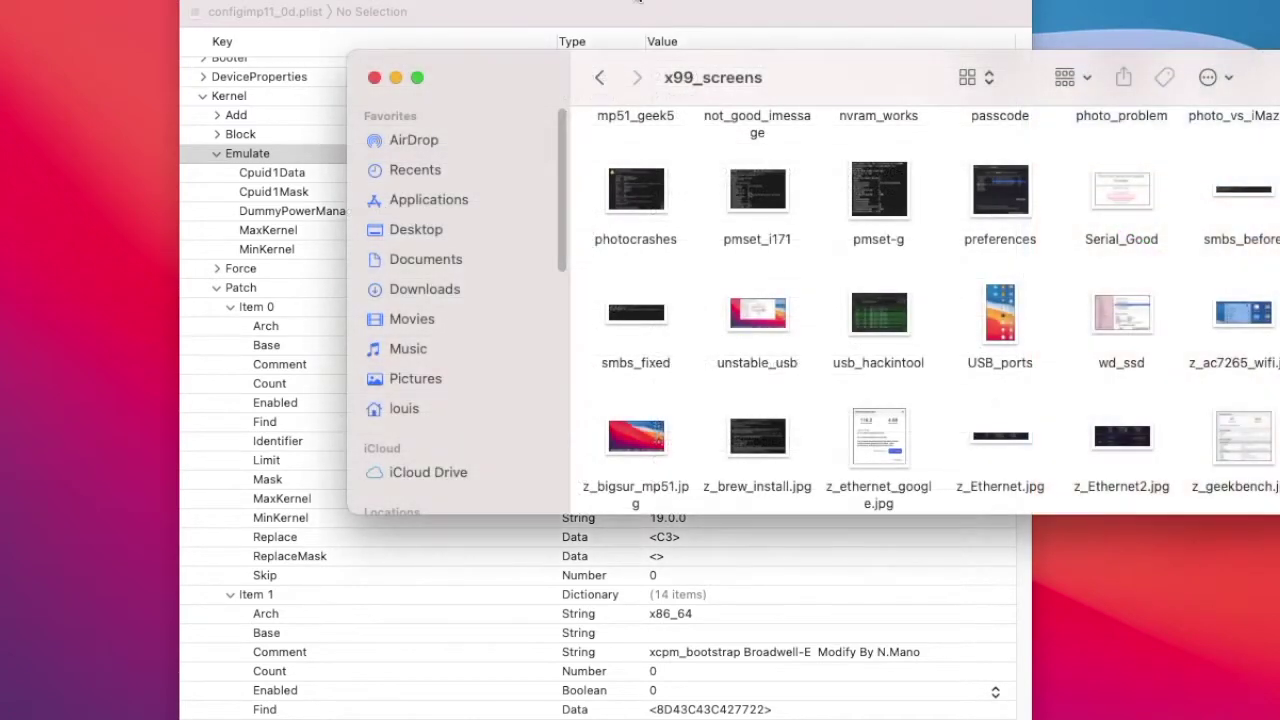
Switch back to configimp11_0d.plist in Xcode and examine the Broadwell-E and Haswell-E xcpm_bootstrap patches in Items 1 and 2
key("super+Tab")
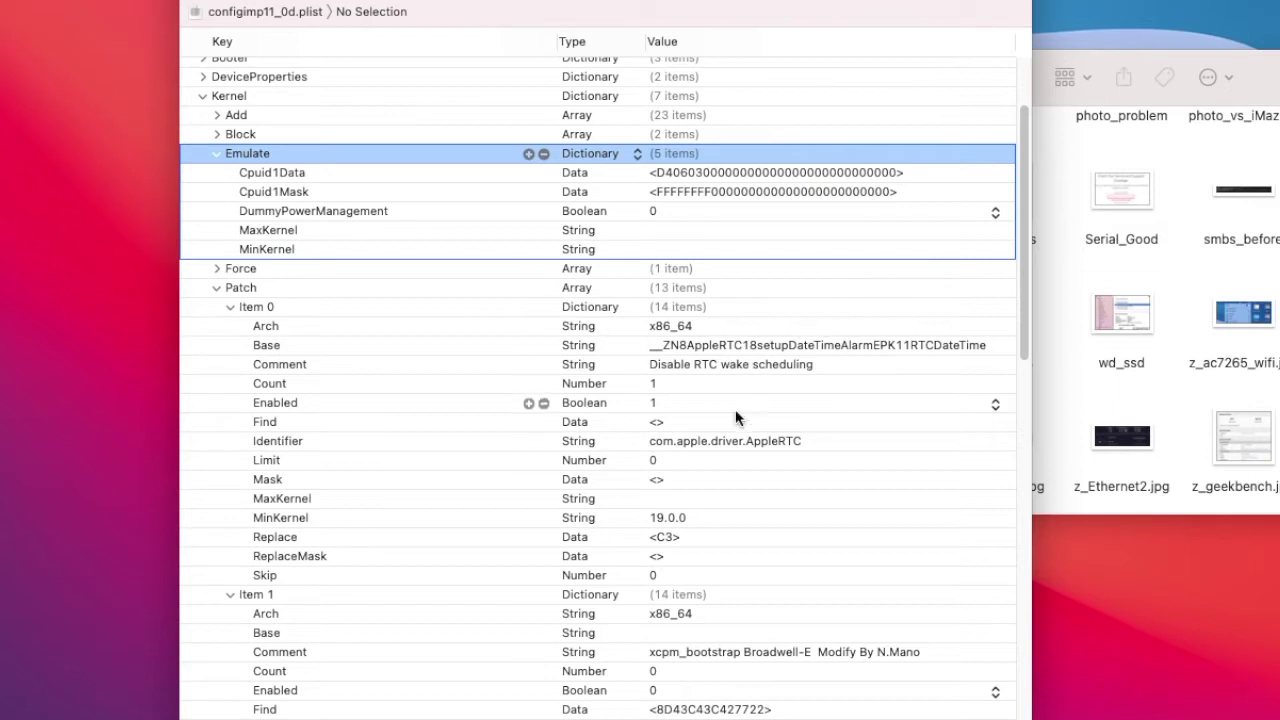
left_click(737, 652)
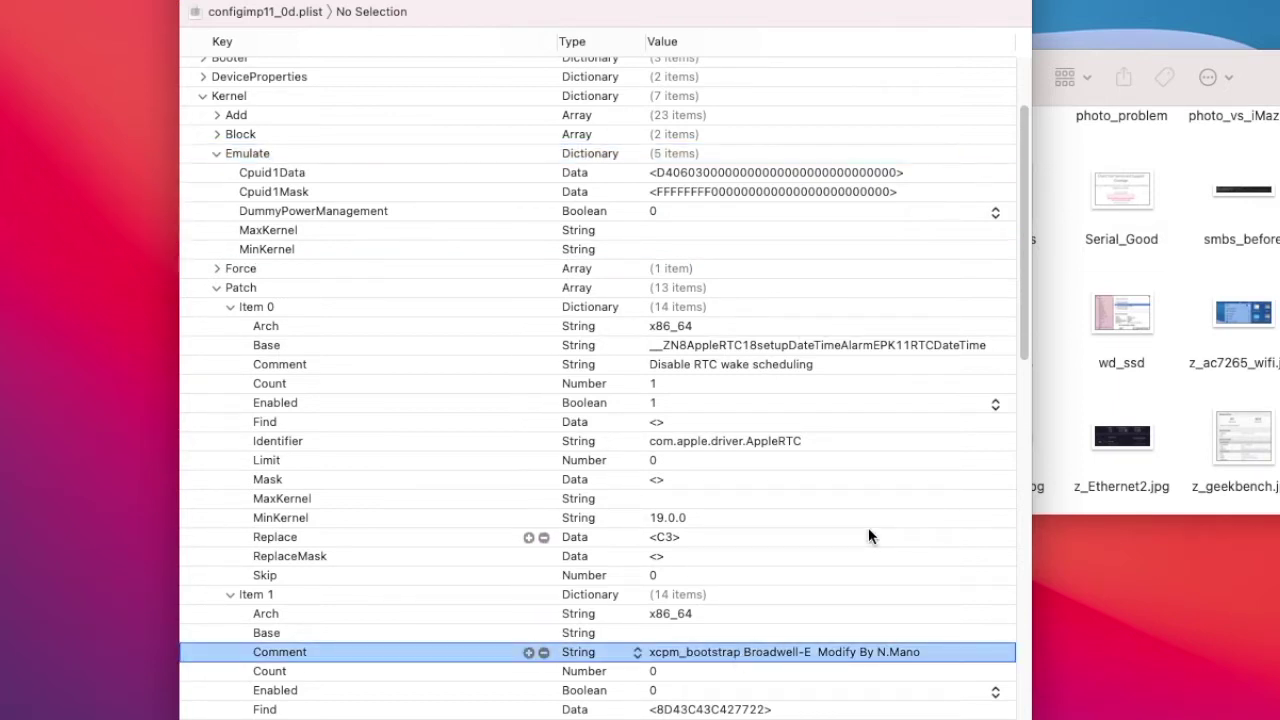
scroll(868, 536, "down", 3)
scroll(868, 527, "down", 5)
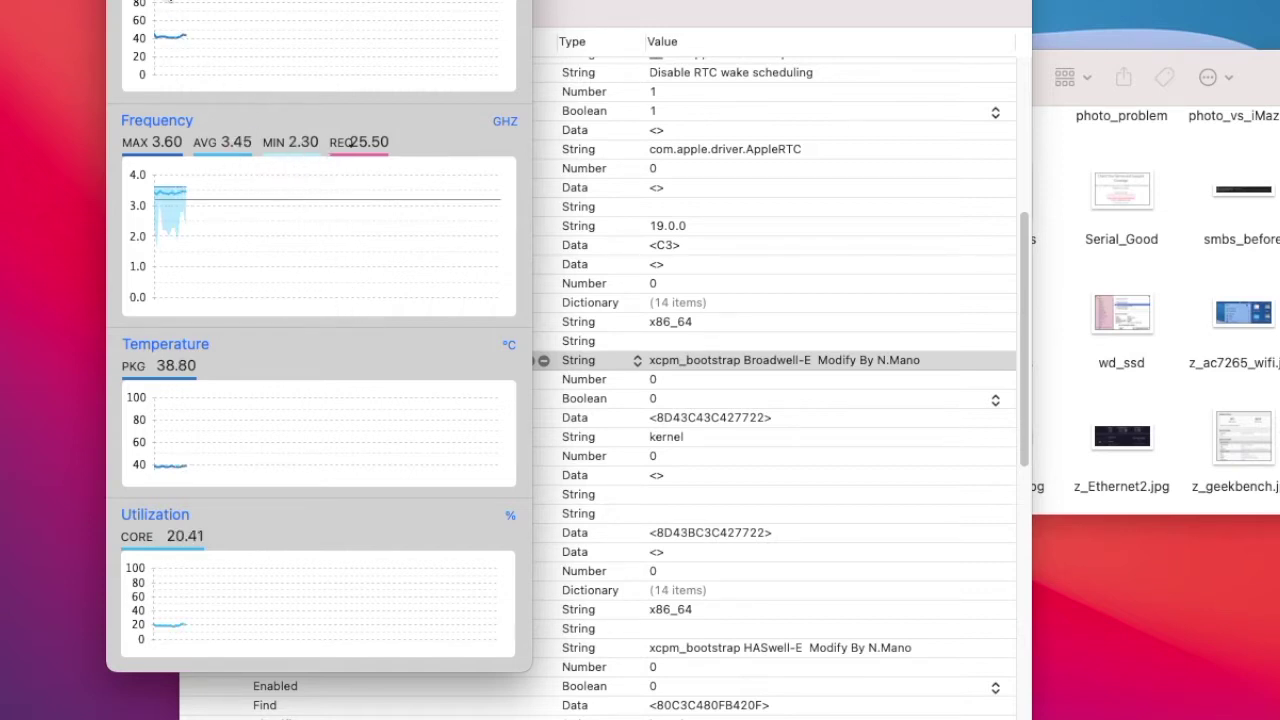
Dismiss the power monitoring window and examine the Enabled settings of the Broadwell-E and Haswell-E xcpm_bootstrap patches in Items 1 and 2
left_click(124, 1)
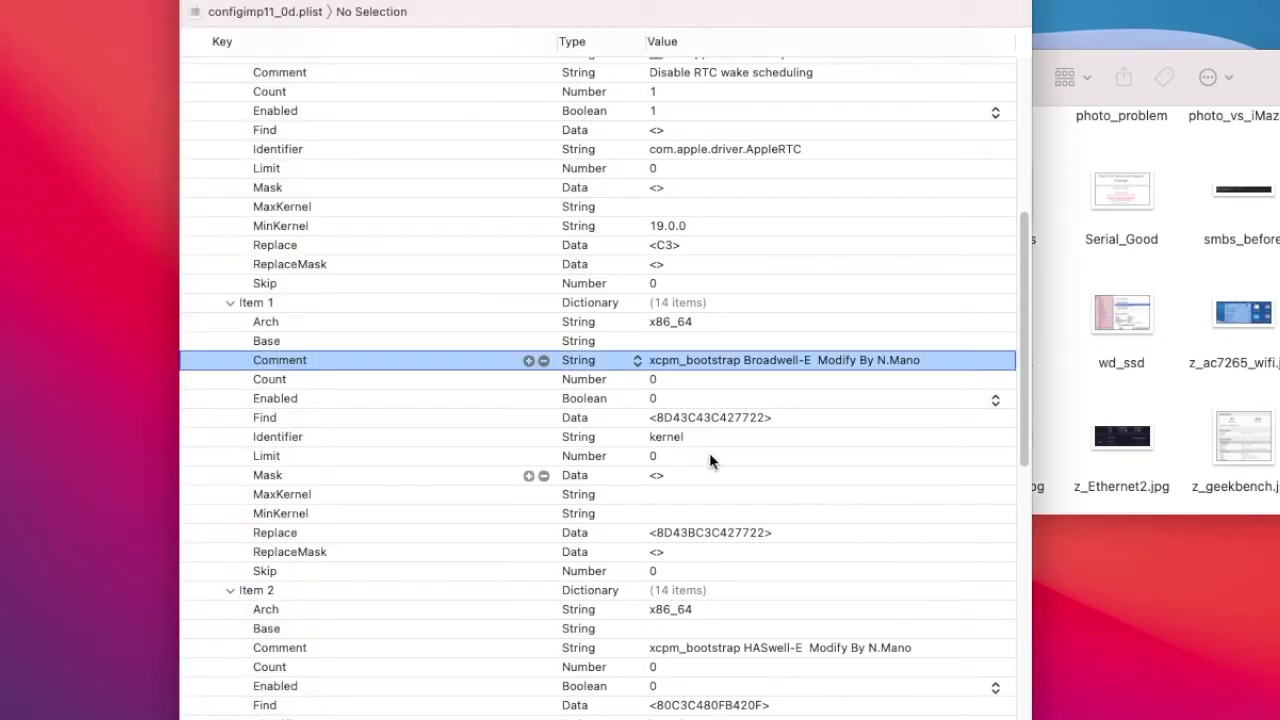
left_click(655, 401)
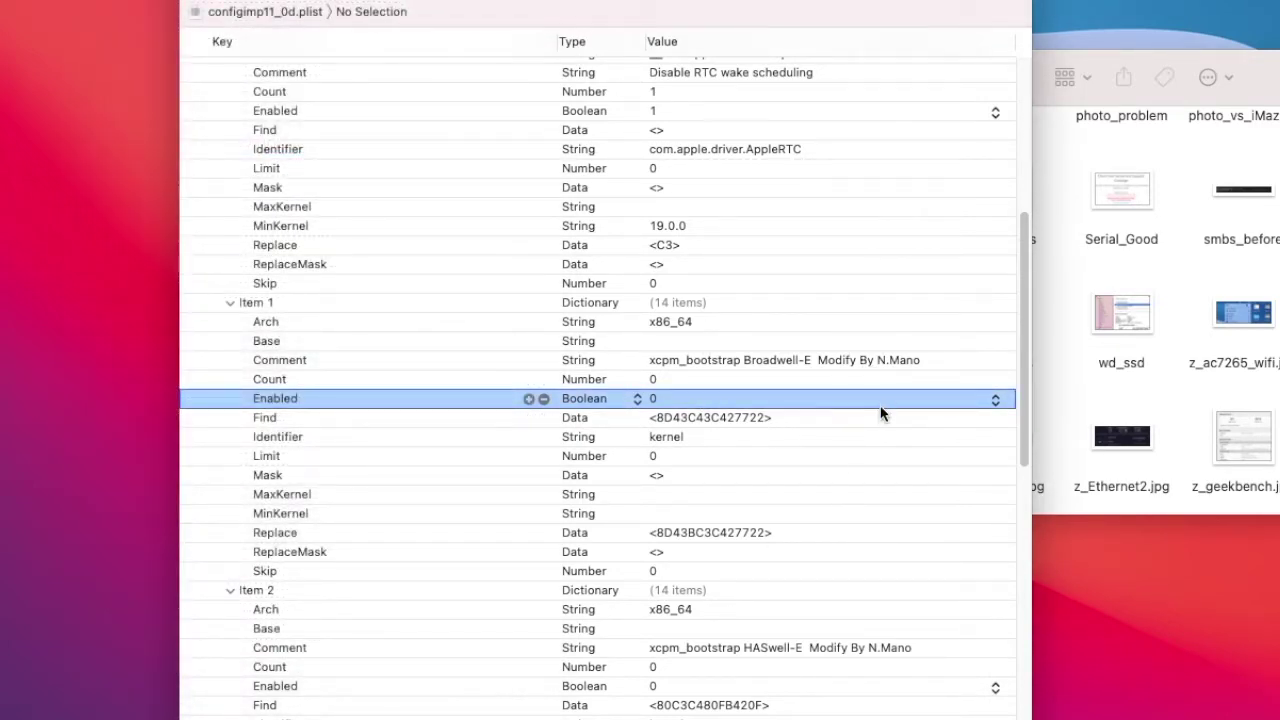
scroll(984, 555, "down", 5)
scroll(776, 366, "up", 3)
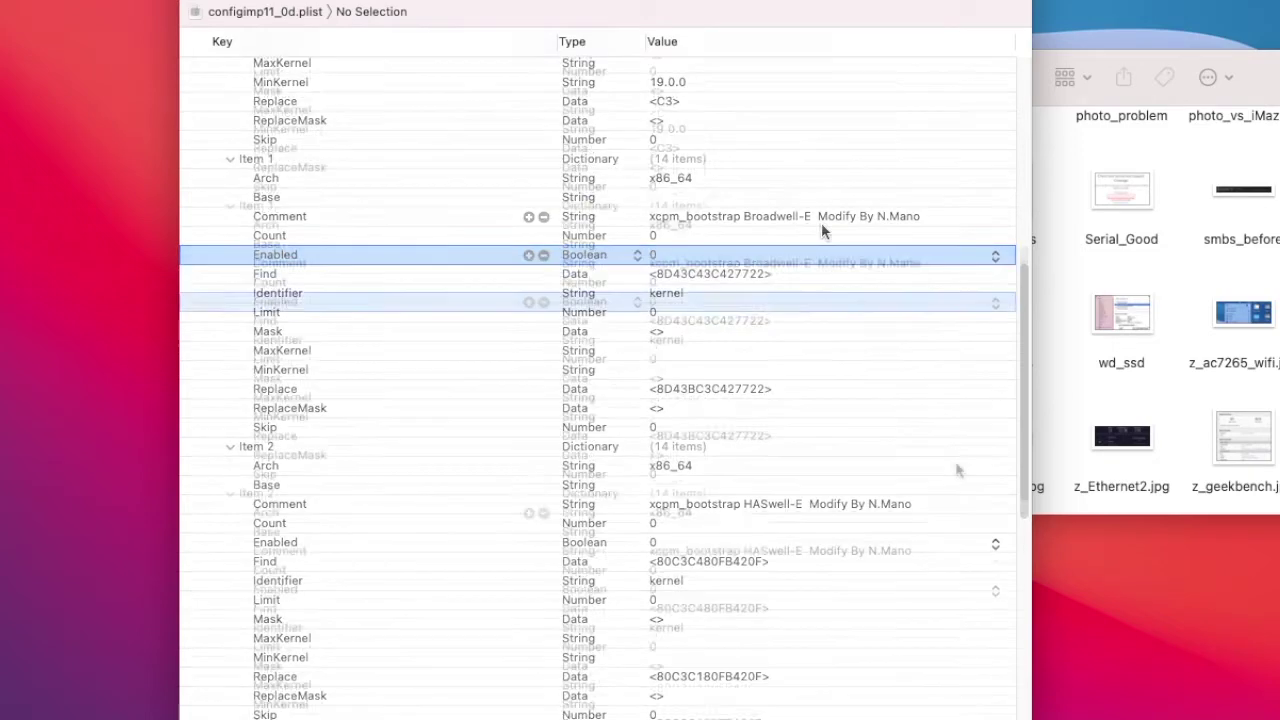
scroll(957, 471, "down", 1)
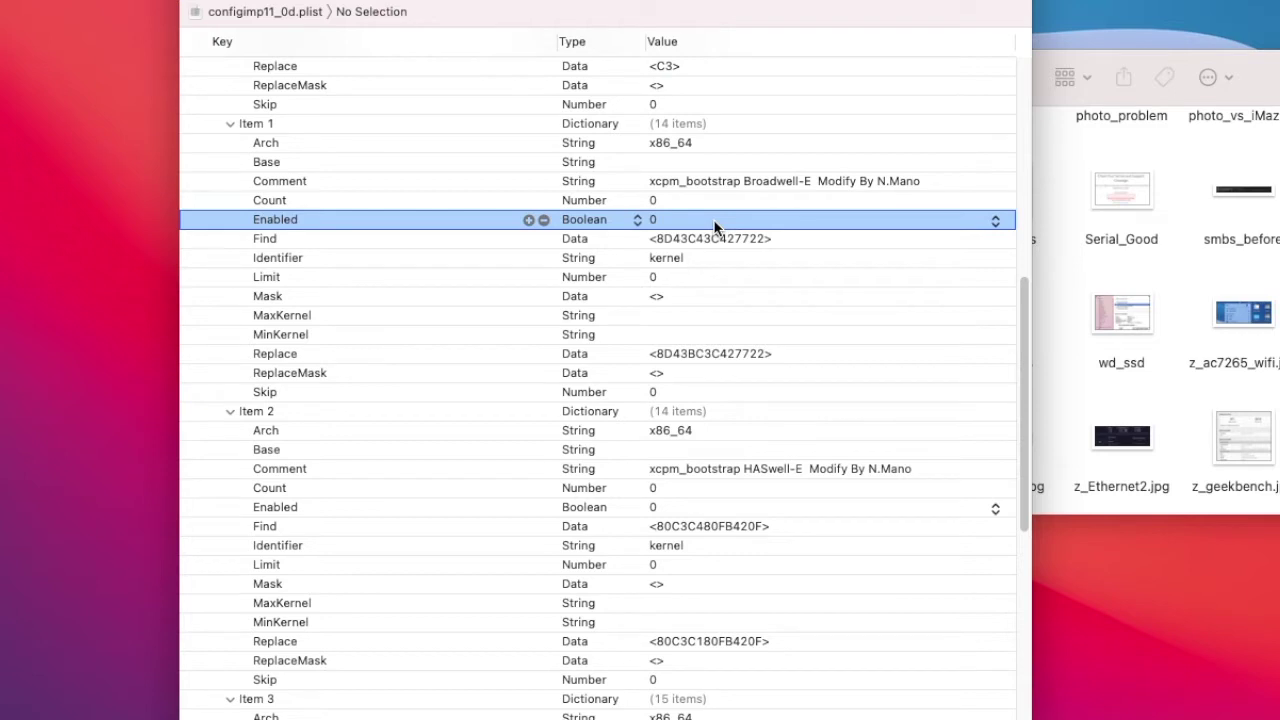
scroll(871, 400, "down", 5)
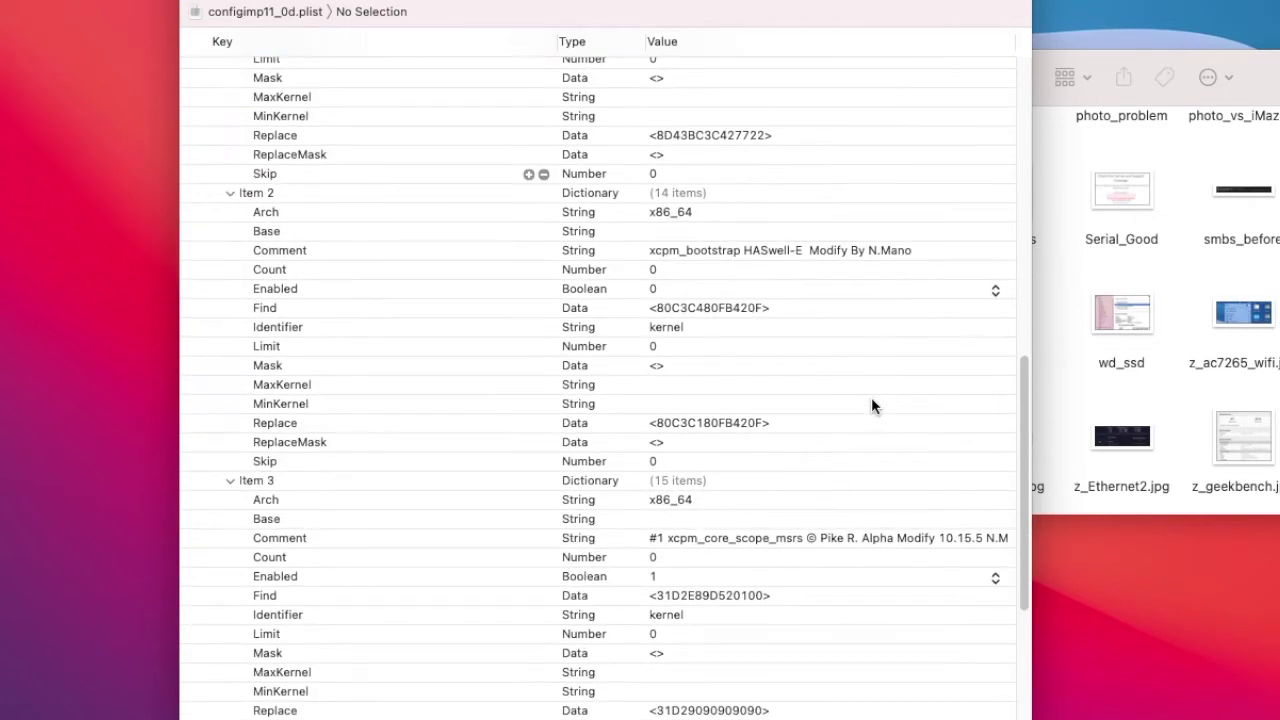
scroll(871, 405, "up", 7)
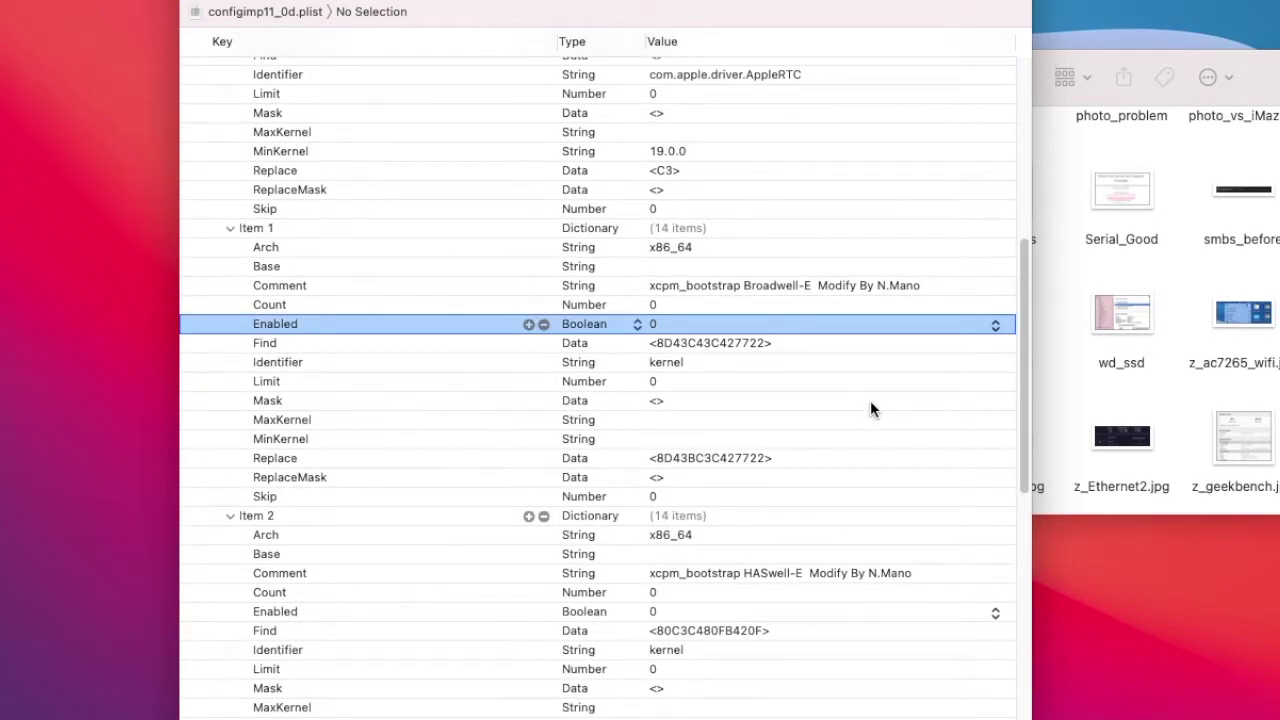
scroll(869, 401, "down", 3)
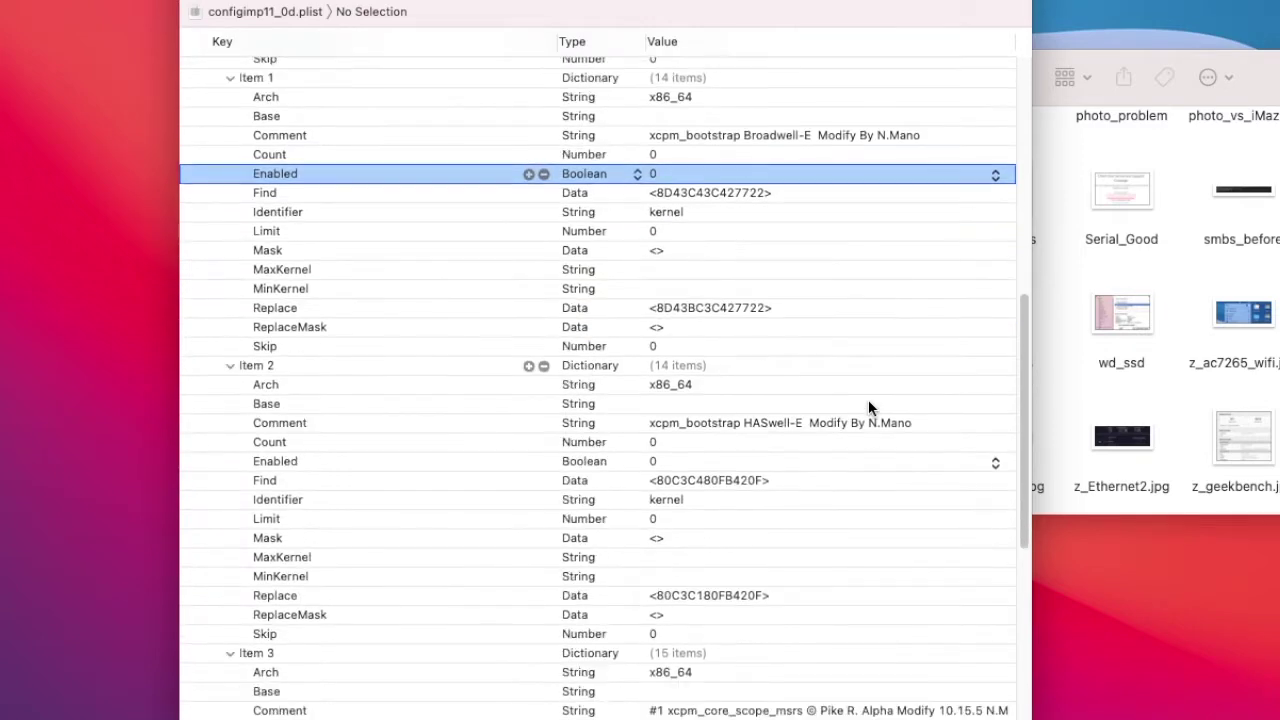
scroll(868, 401, "down", 5)
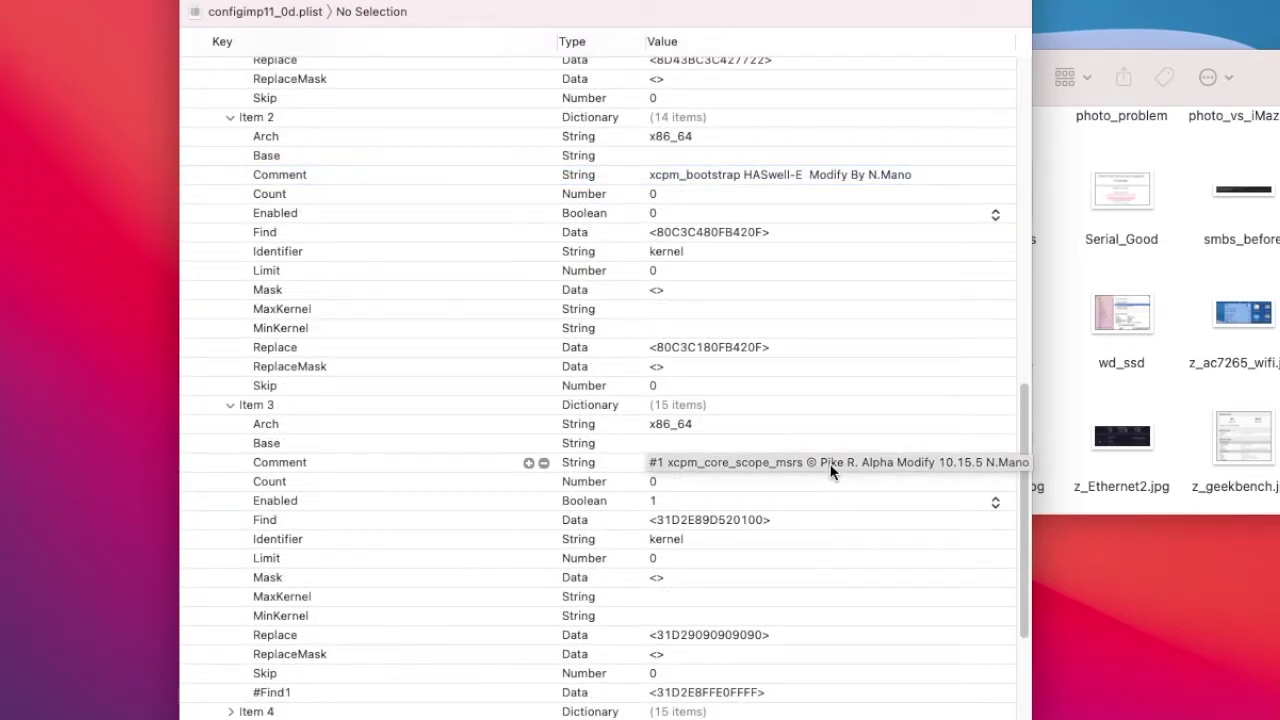
Check the Enabled setting of the #1 xcpm_core_scope_msrs patch in Item 3, and expand Item 4 to check its Enabled setting
left_click(422, 506)
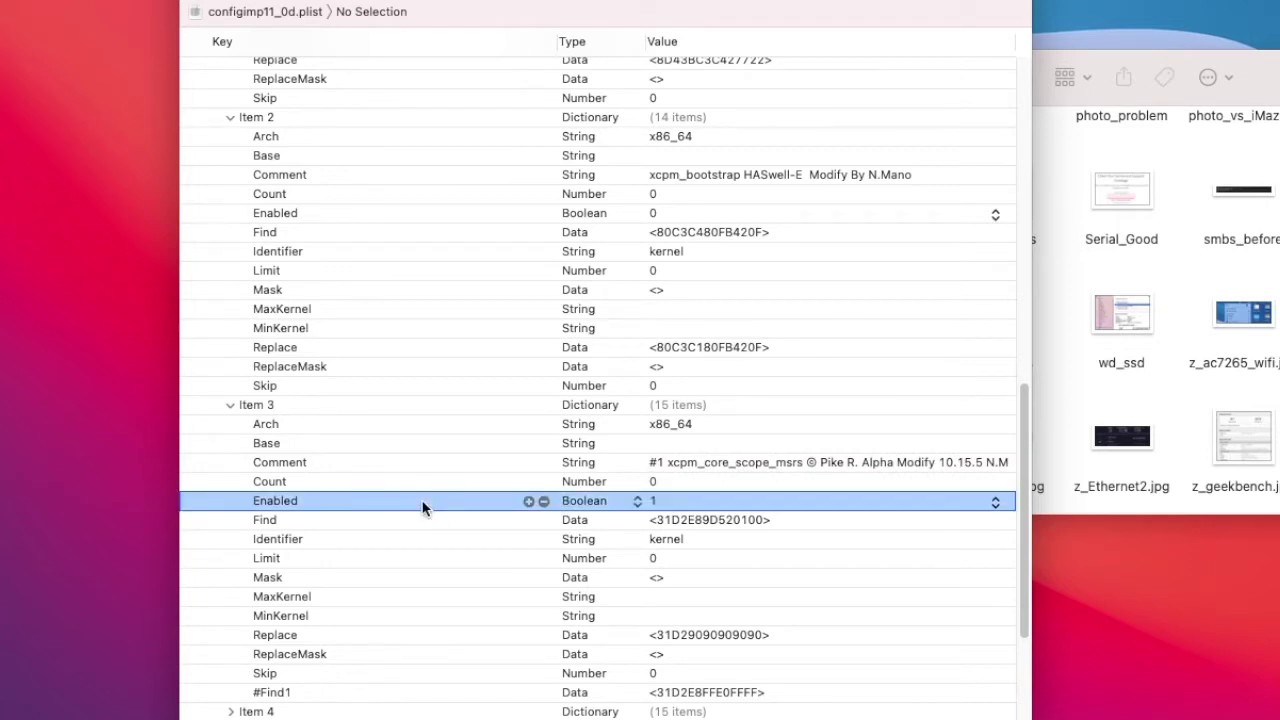
scroll(423, 507, "down", 4)
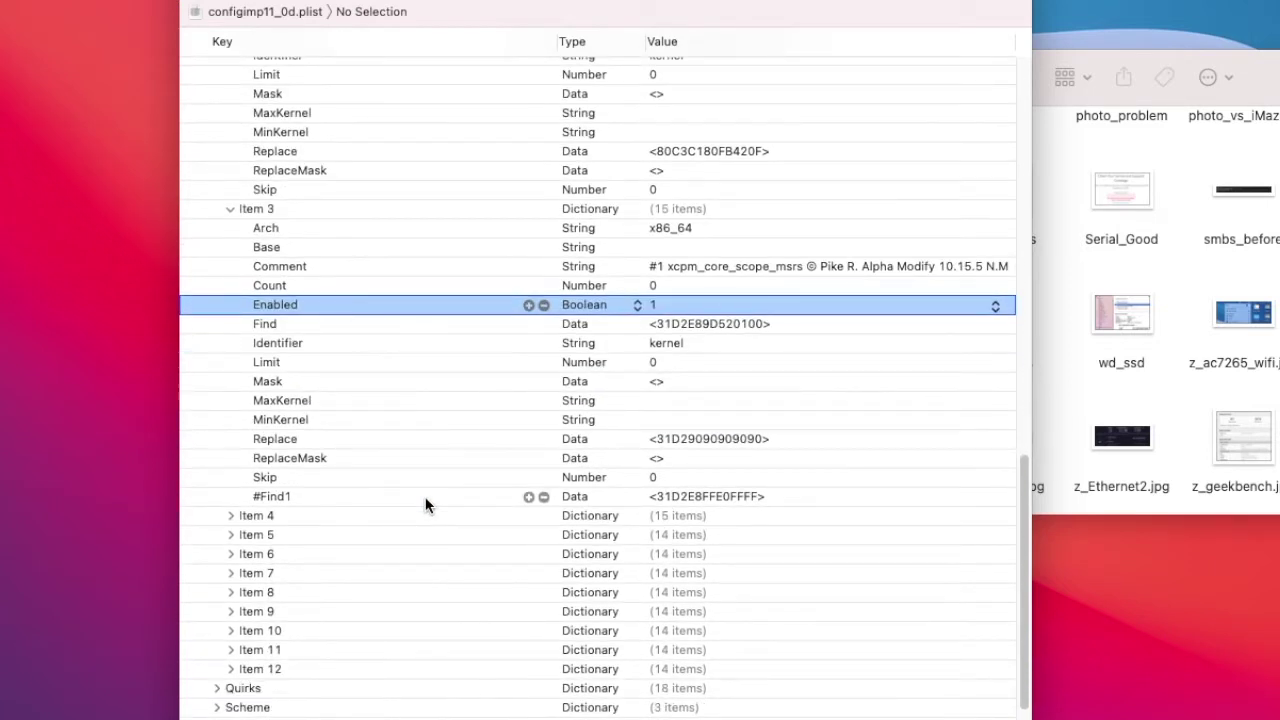
left_click(231, 516)
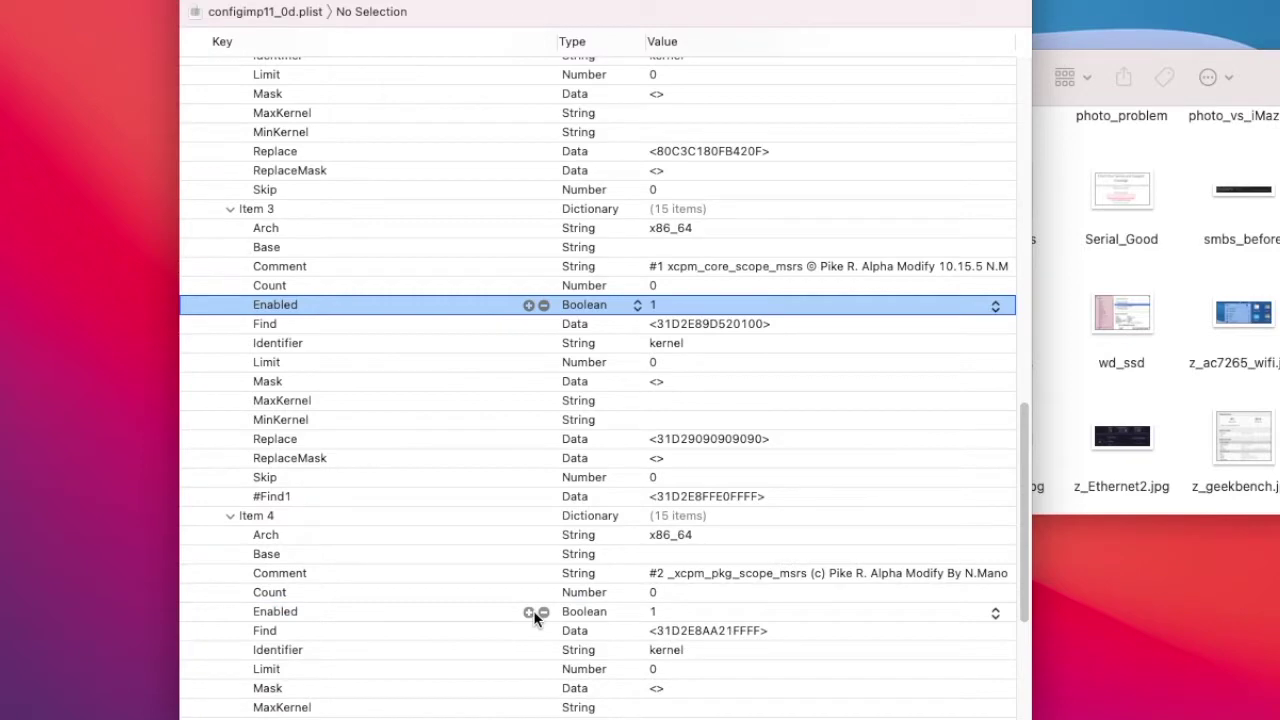
left_click(476, 611)
scroll(474, 612, "down", 5)
scroll(460, 600, "down", 1)
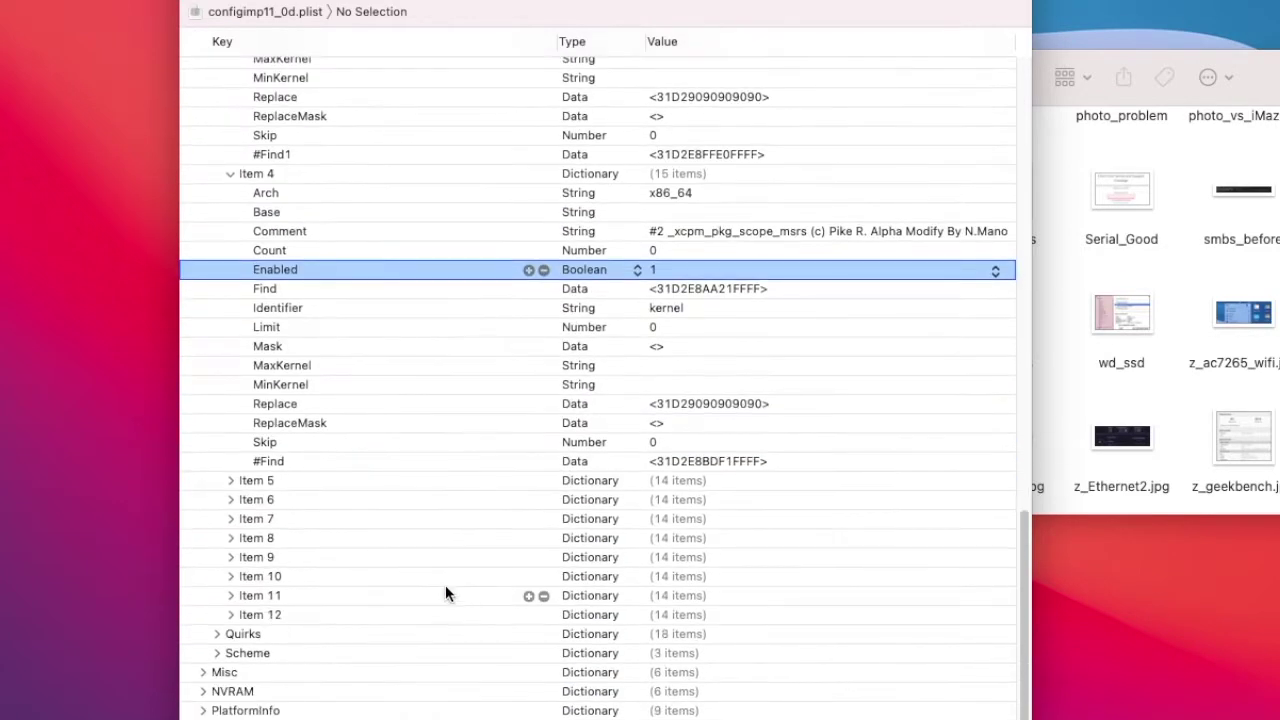
Expand kernel patch Items 5 and 6 and check the Enabled setting of each xcpm_SMT_scope_msrs patch
left_click(232, 480)
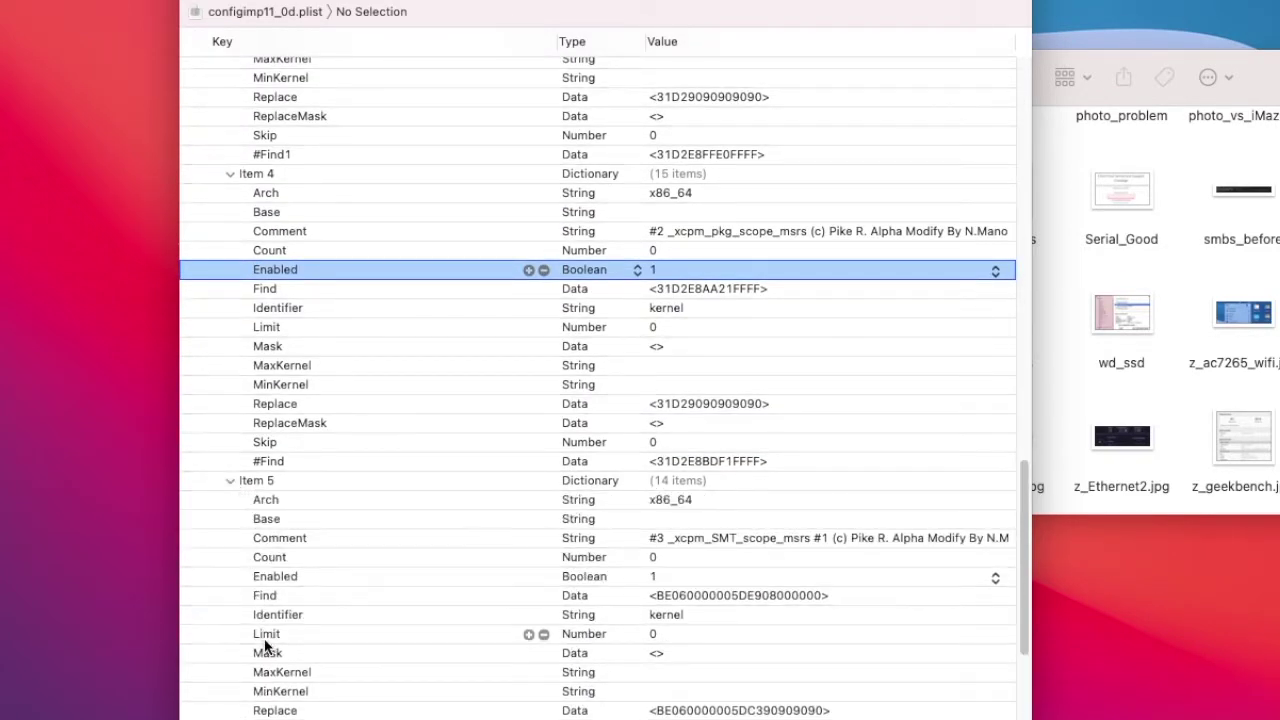
left_click(218, 578)
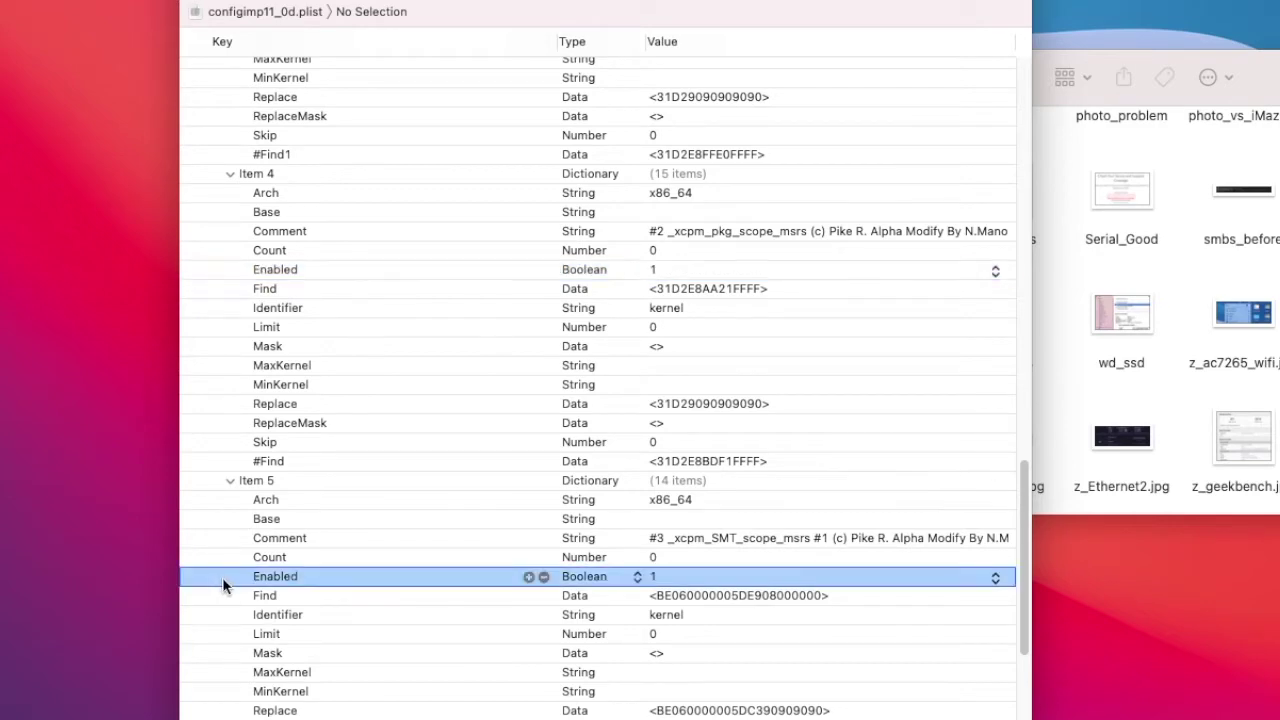
scroll(222, 577, "down", 3)
left_click(231, 640)
scroll(233, 640, "down", 4)
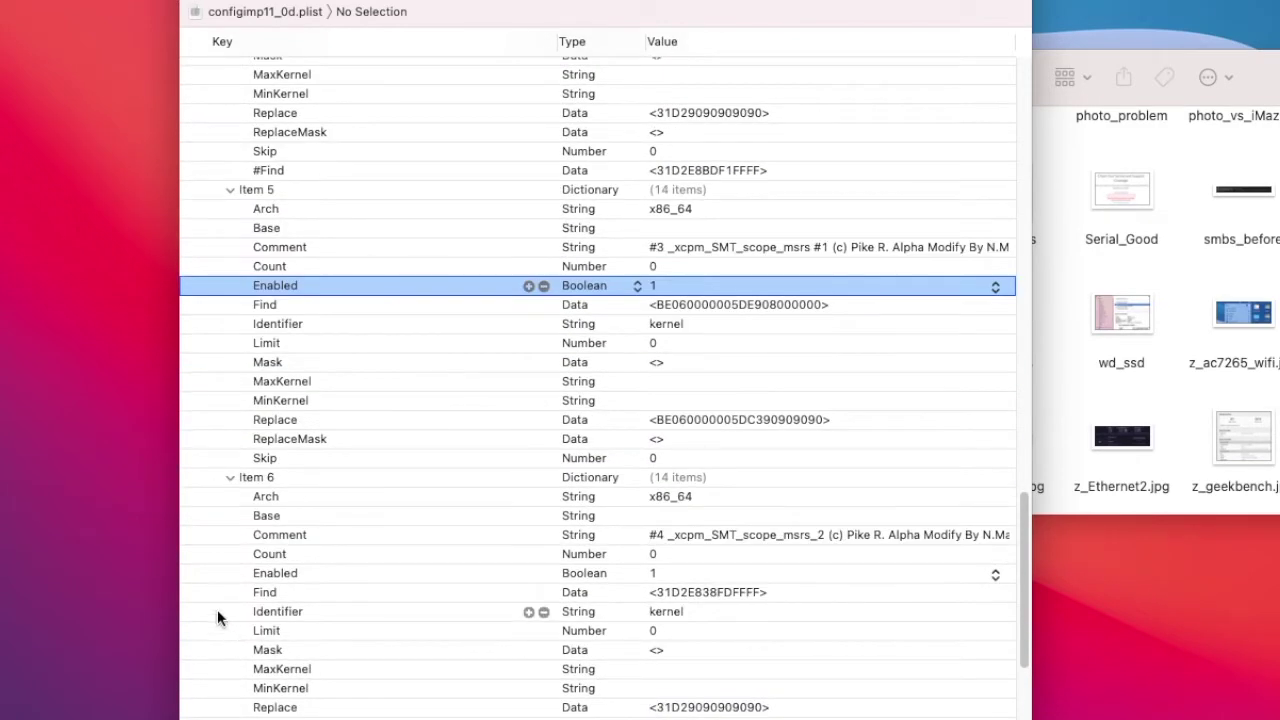
left_click(207, 573)
Expand kernel patch Items 7 and 8 and check the Enabled settings of the pstate and C6/C7 patches
left_click(231, 588)
scroll(231, 588, "down", 4)
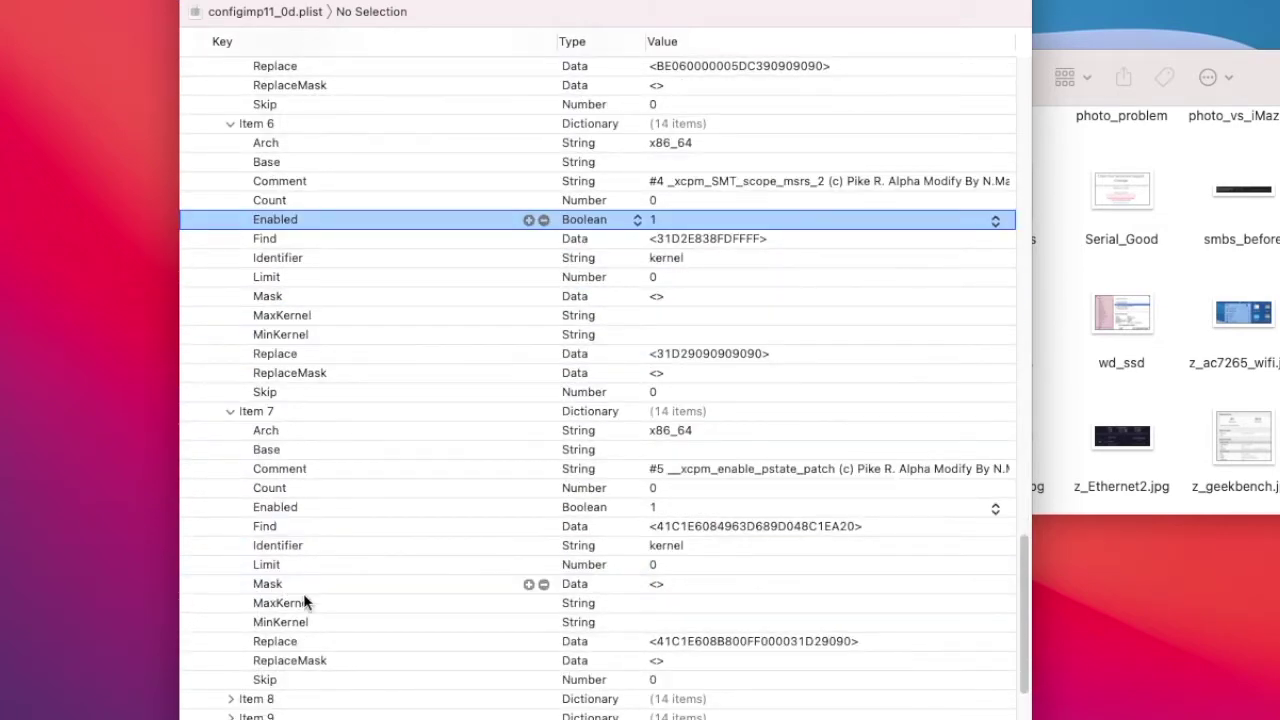
left_click(226, 513)
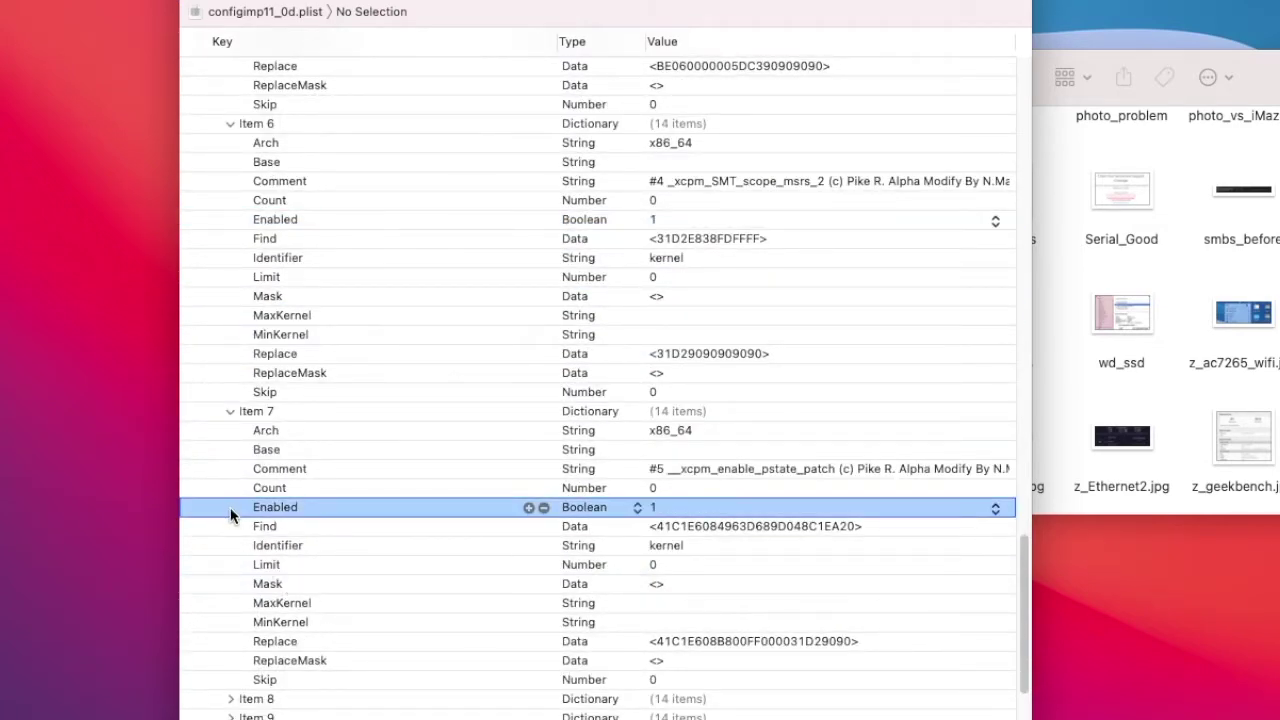
scroll(232, 510, "down", 2)
left_click(229, 623)
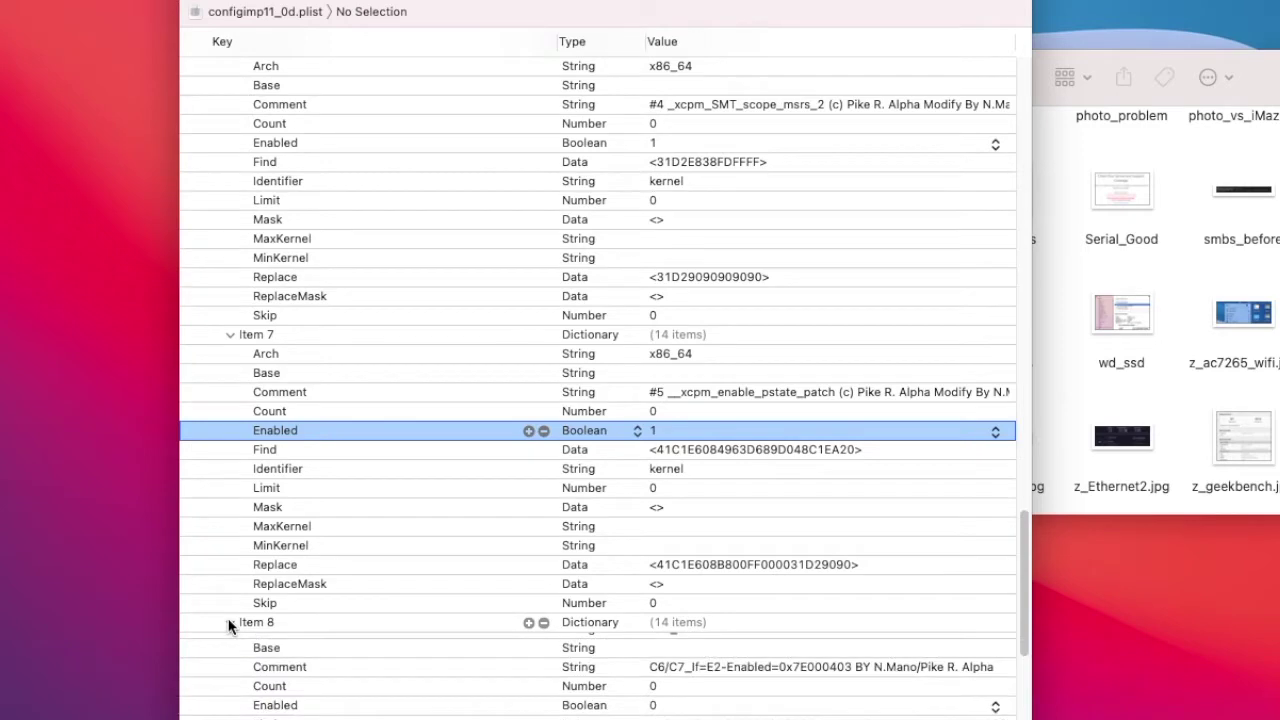
scroll(231, 625, "down", 4)
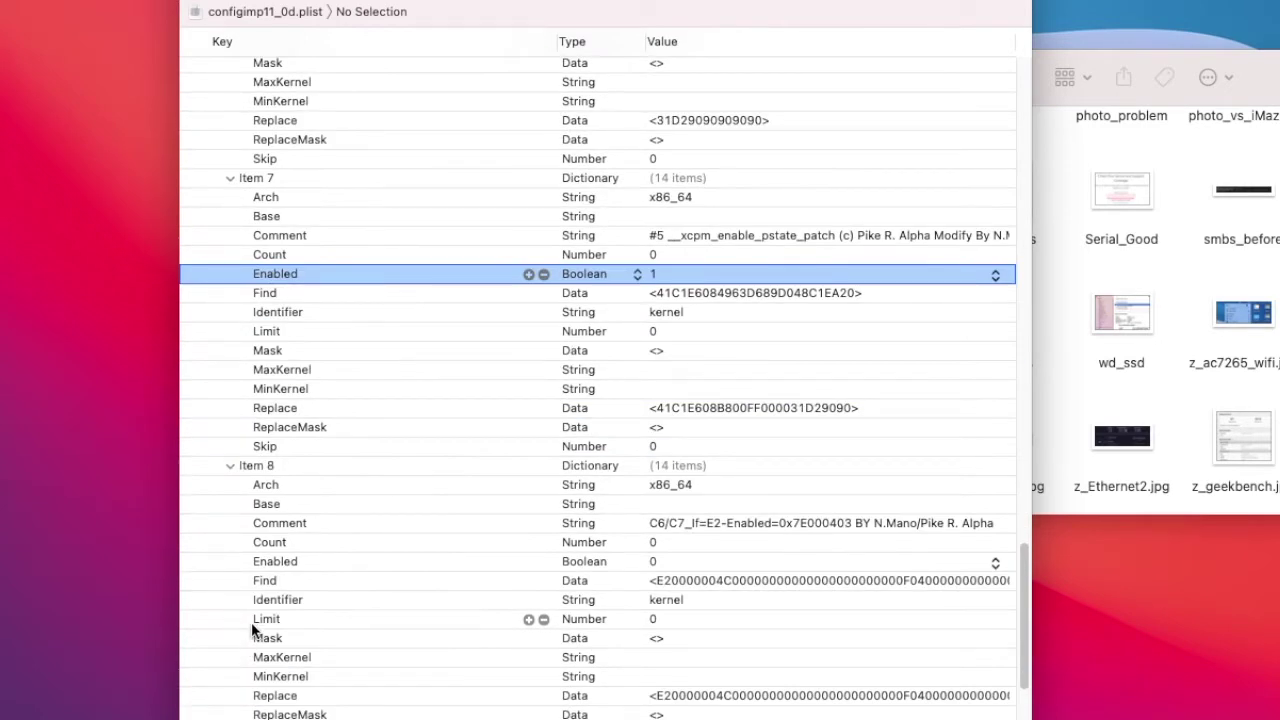
Expand kernel patch Item 9 to check its Enabled setting, and expand Item 10
scroll(240, 626, "down", 3)
left_click(232, 624)
scroll(240, 620, "down", 3)
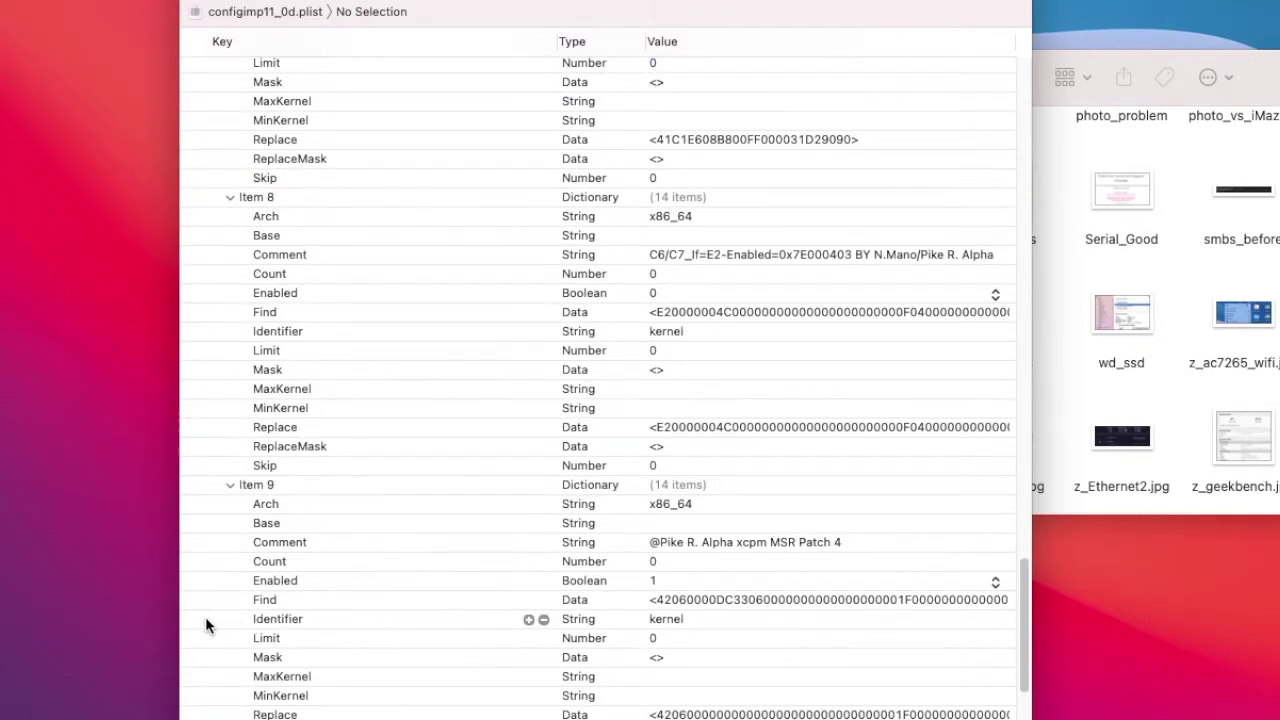
left_click(215, 588)
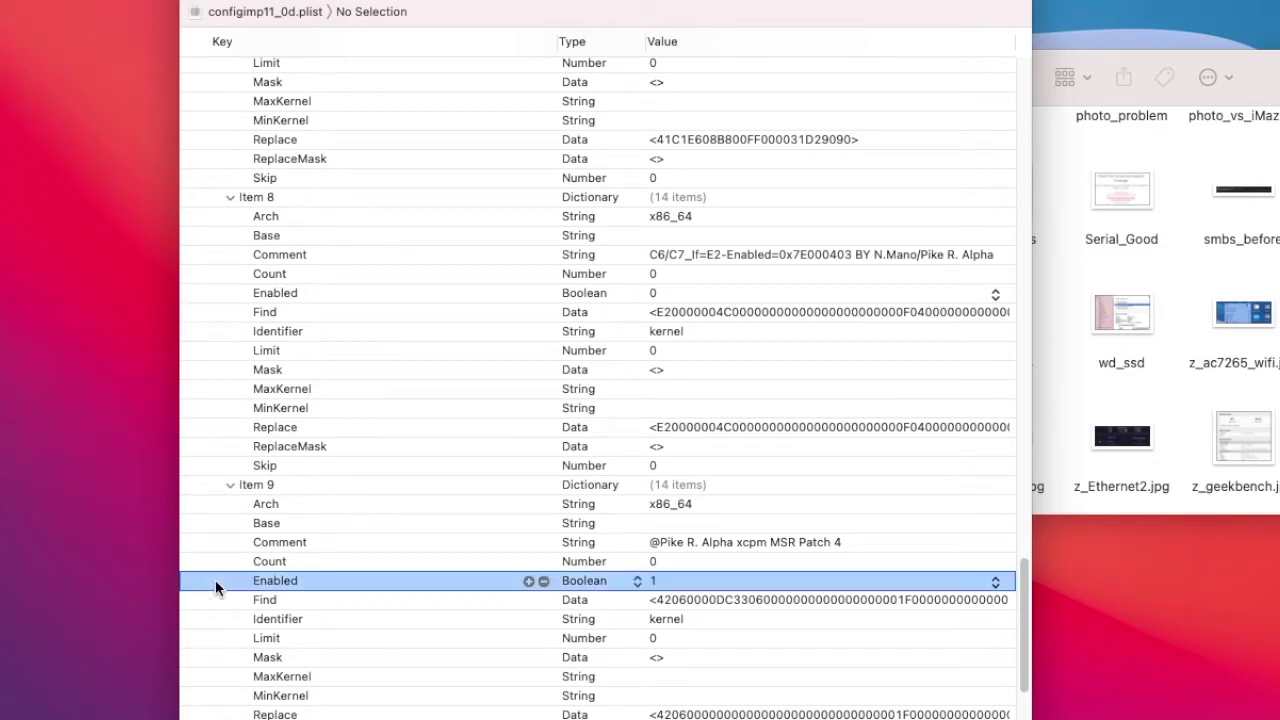
scroll(220, 640, "down", 4)
left_click(229, 700)
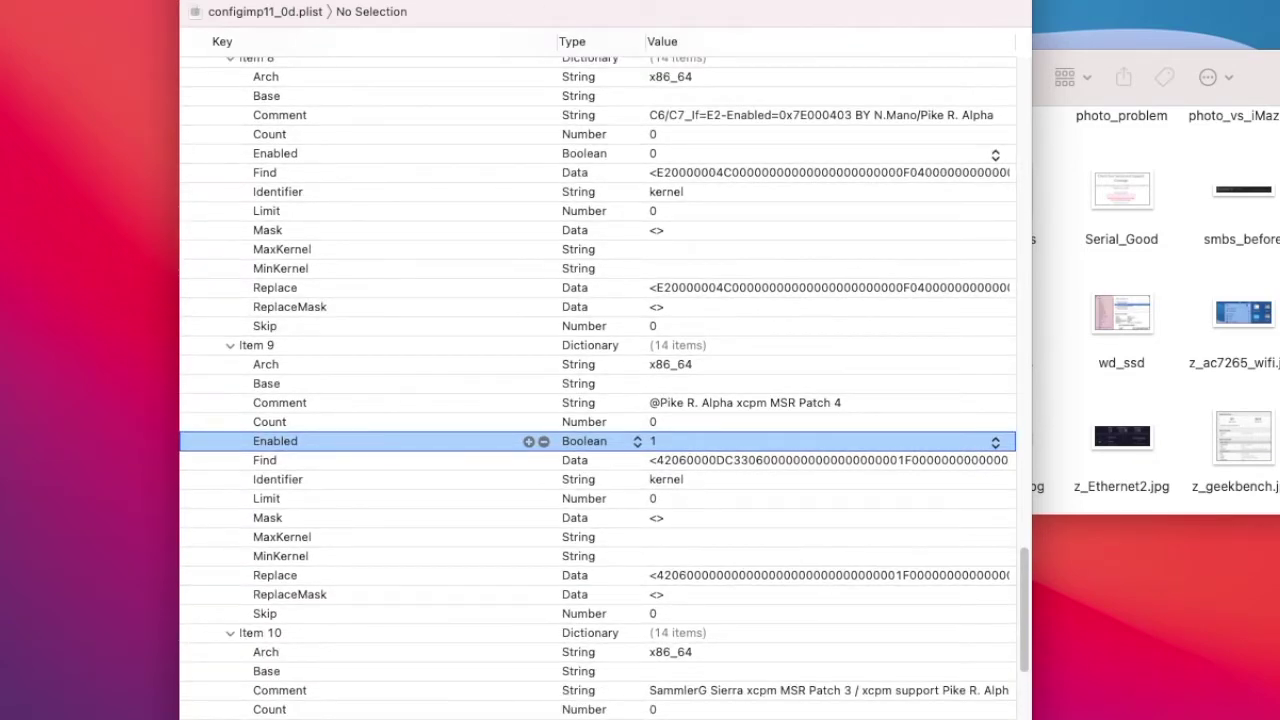
scroll(600, 380, "up", 15)
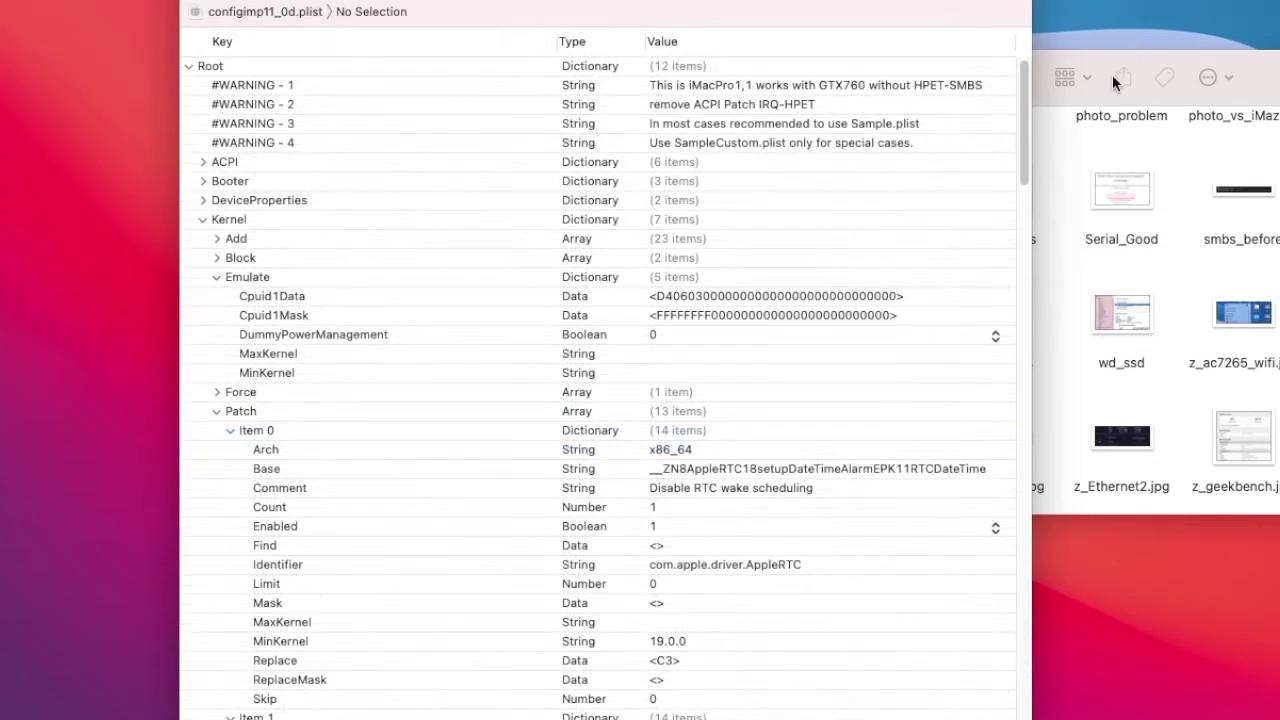
left_click(1268, 98)
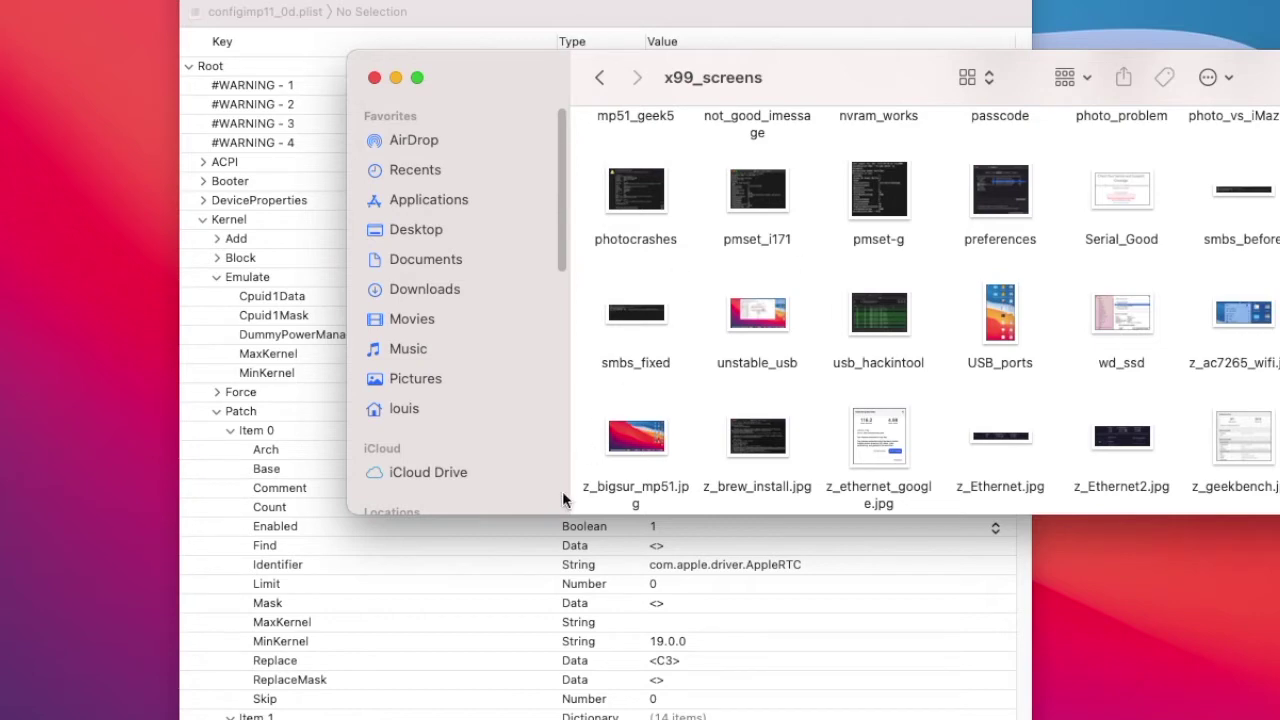
left_click(580, 20)
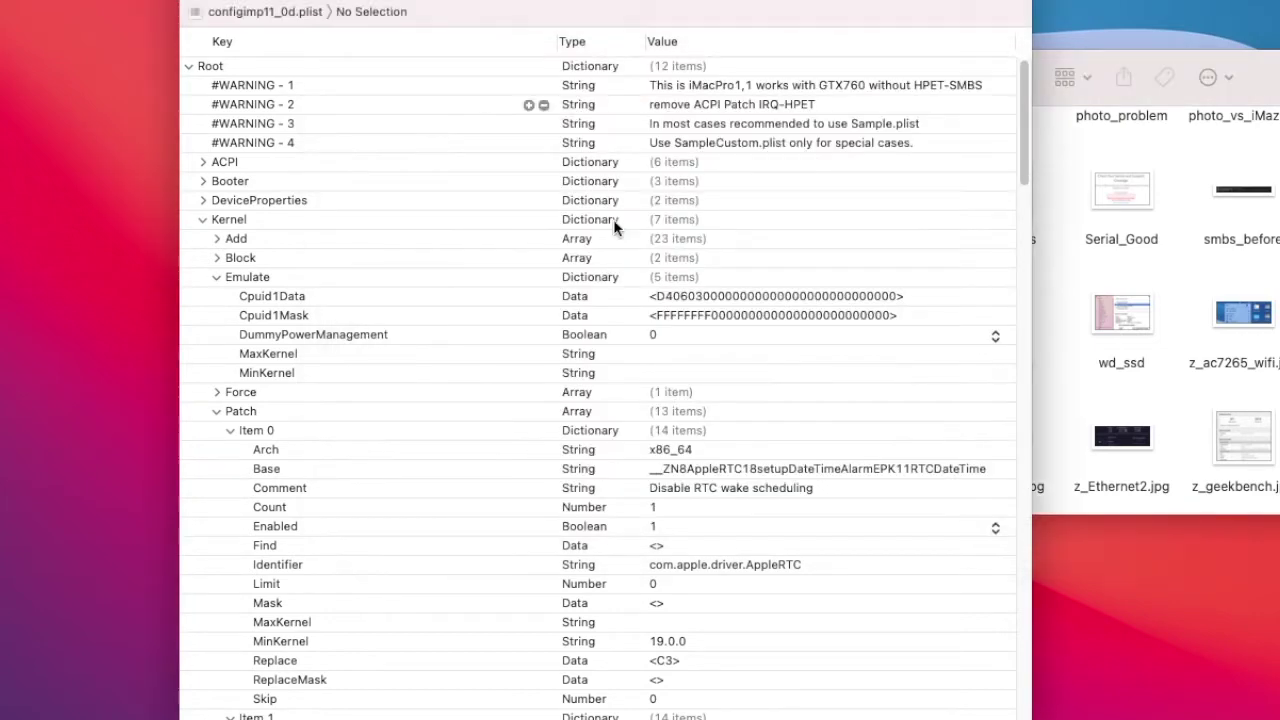
scroll(683, 300, "down", 5)
scroll(683, 305, "up", 5)
Expand the Kernel Add array and examine the kext entries in Items 0 and 1
left_click(218, 238)
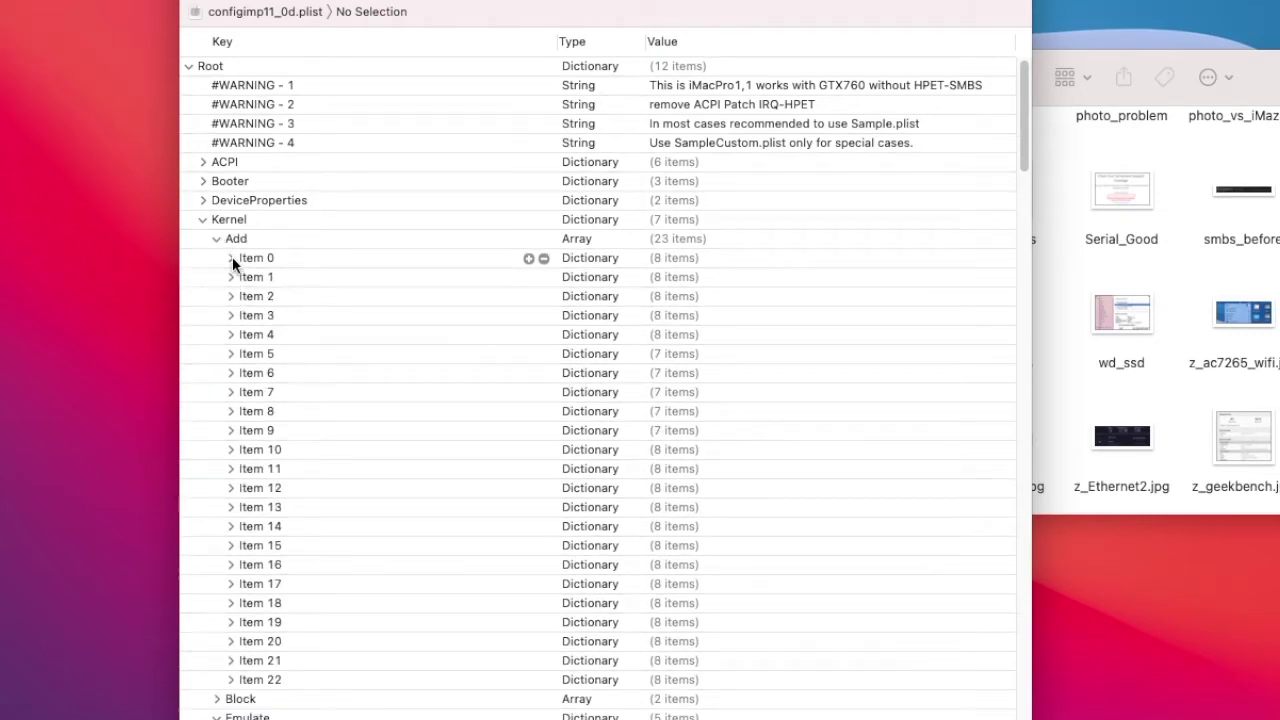
left_click(231, 257)
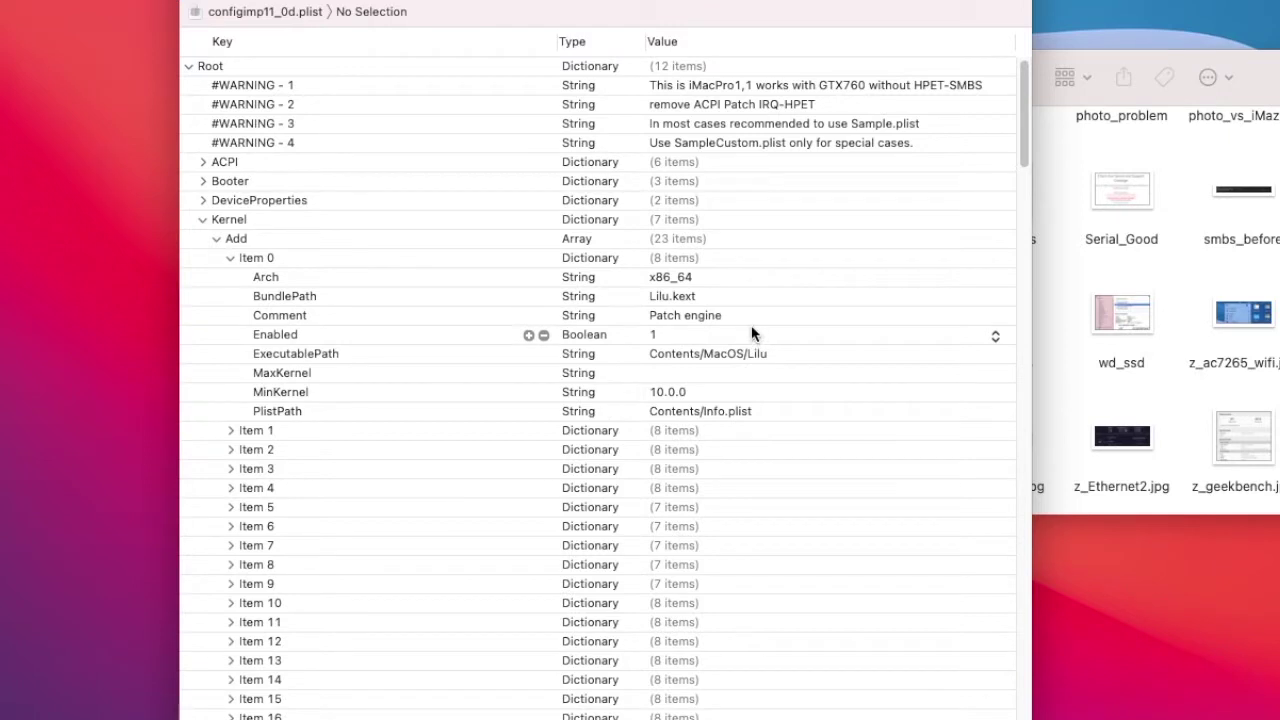
left_click(231, 431)
scroll(233, 431, "down", 1)
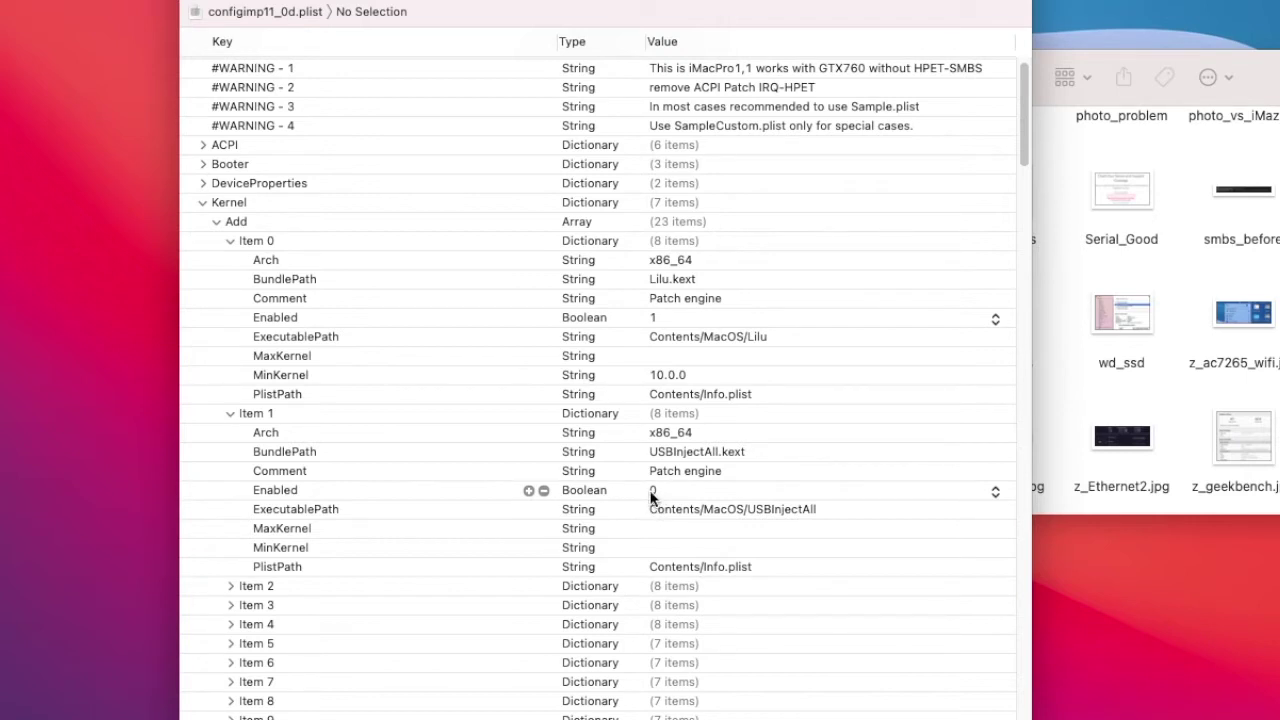
Expand Items 2 and 3 of the Kernel Add array and examine their BundlePath and Enabled values
left_click(231, 587)
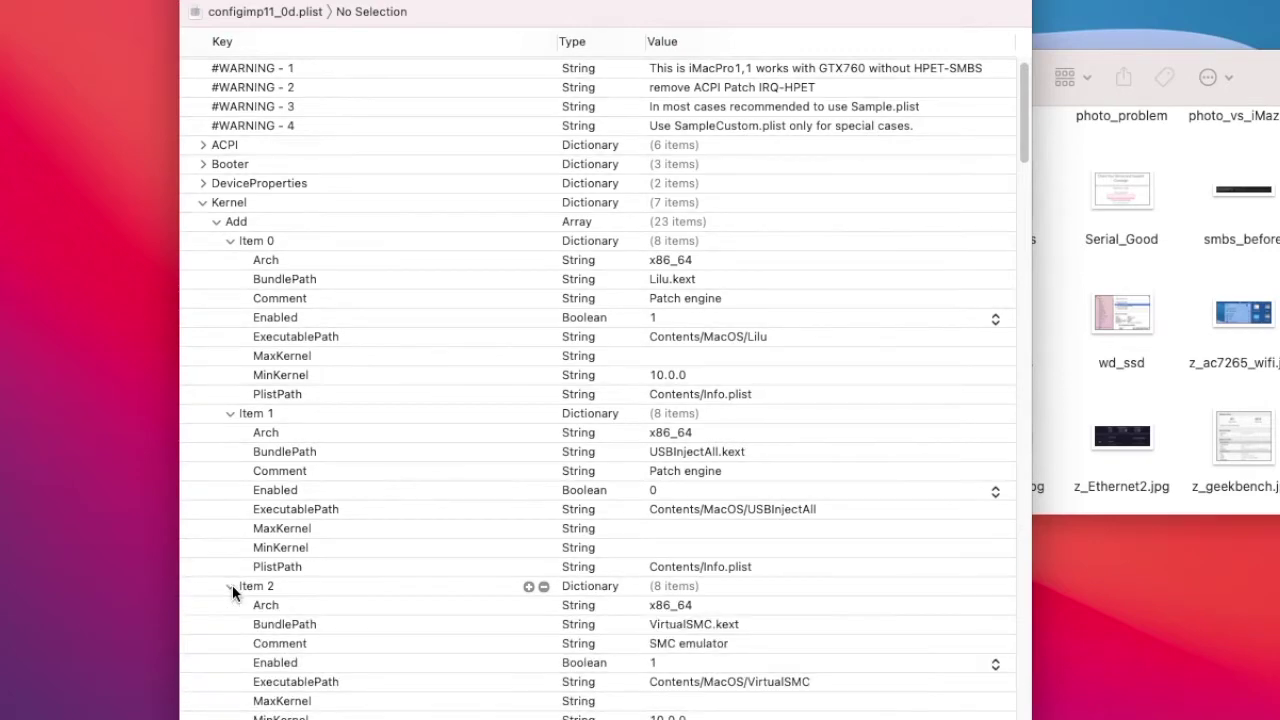
scroll(232, 591, "down", 5)
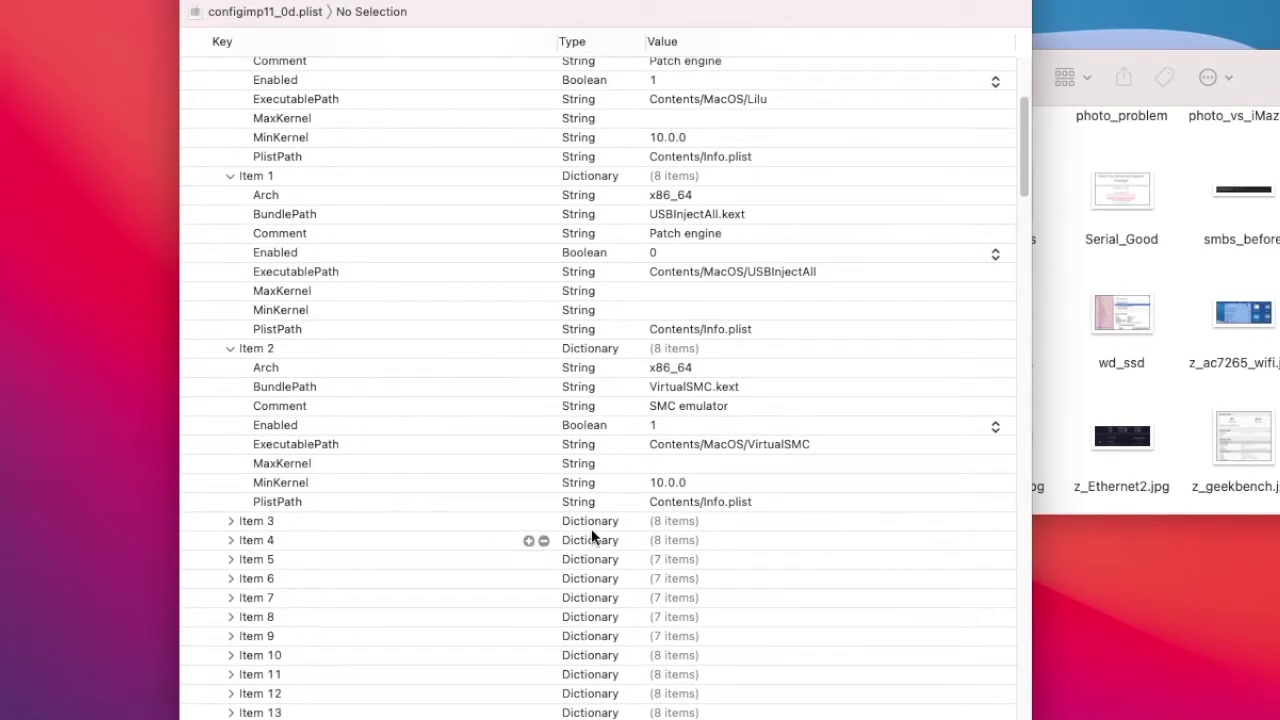
left_click(232, 522)
scroll(238, 520, "down", 2)
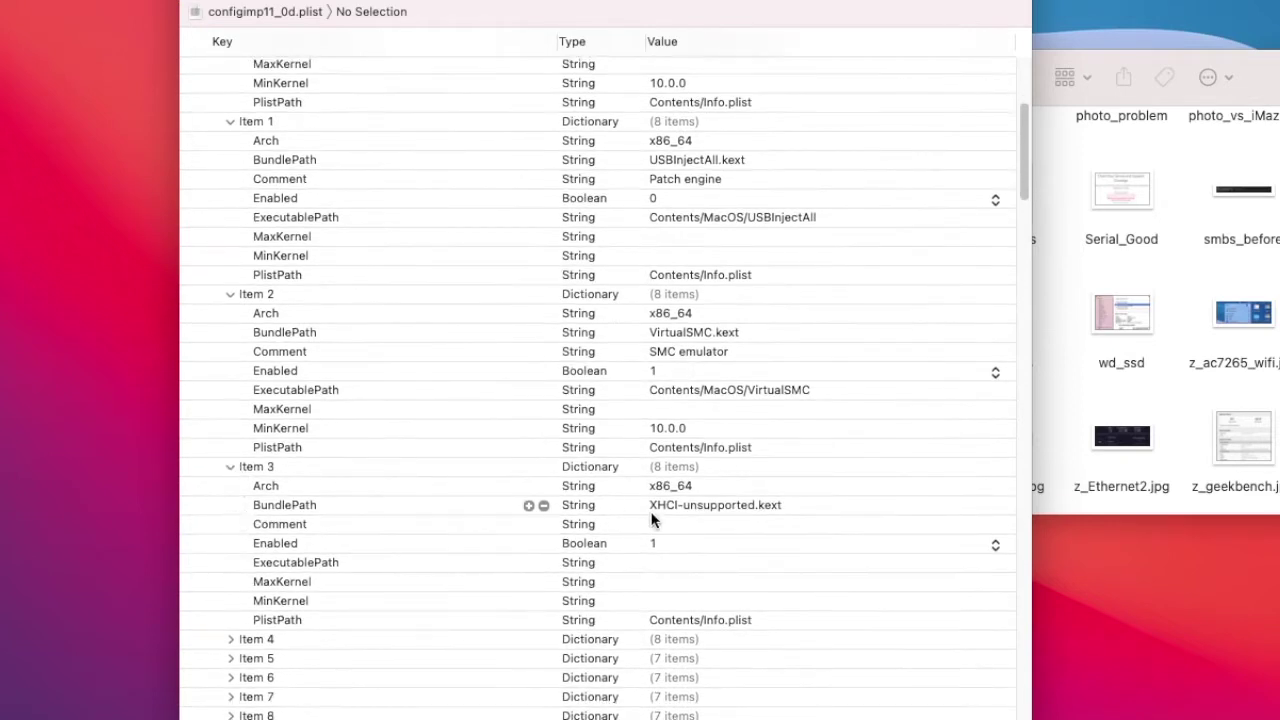
Compare the BundlePath entries for XHCI-unsupported.kext in Item 3 and USBInjectAll.kext in Item 1
left_click(698, 507)
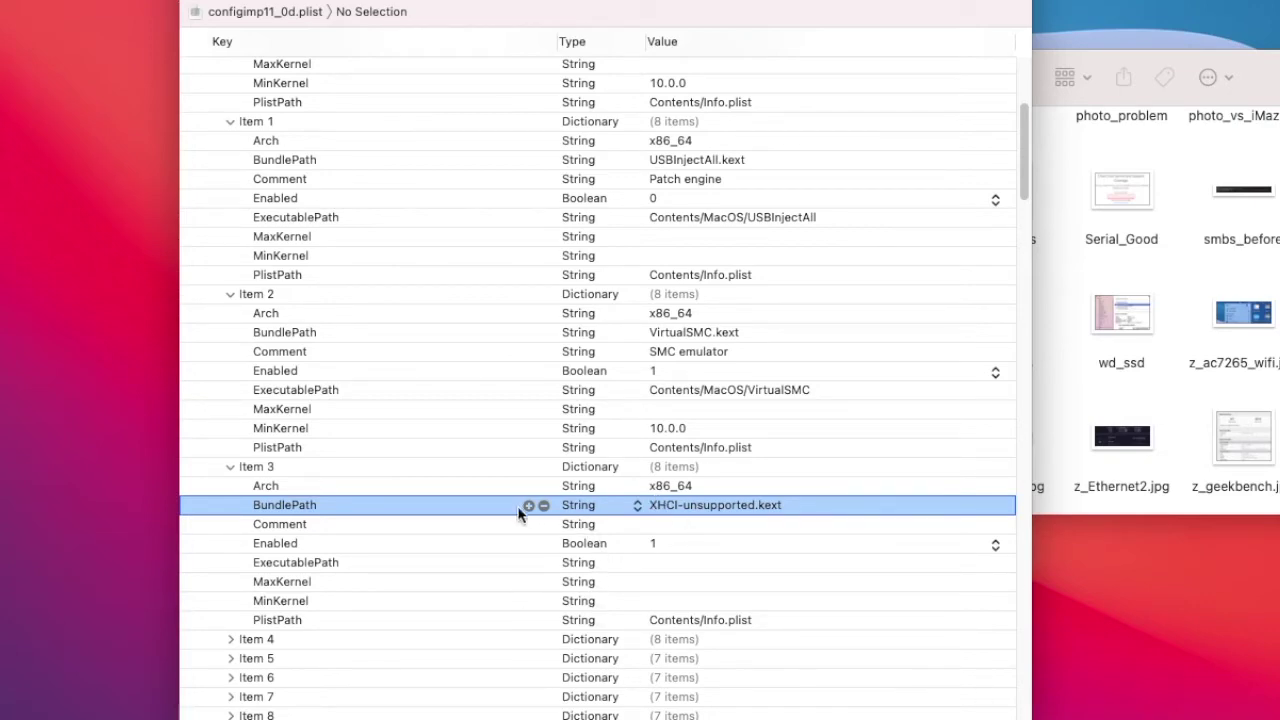
left_click(423, 145)
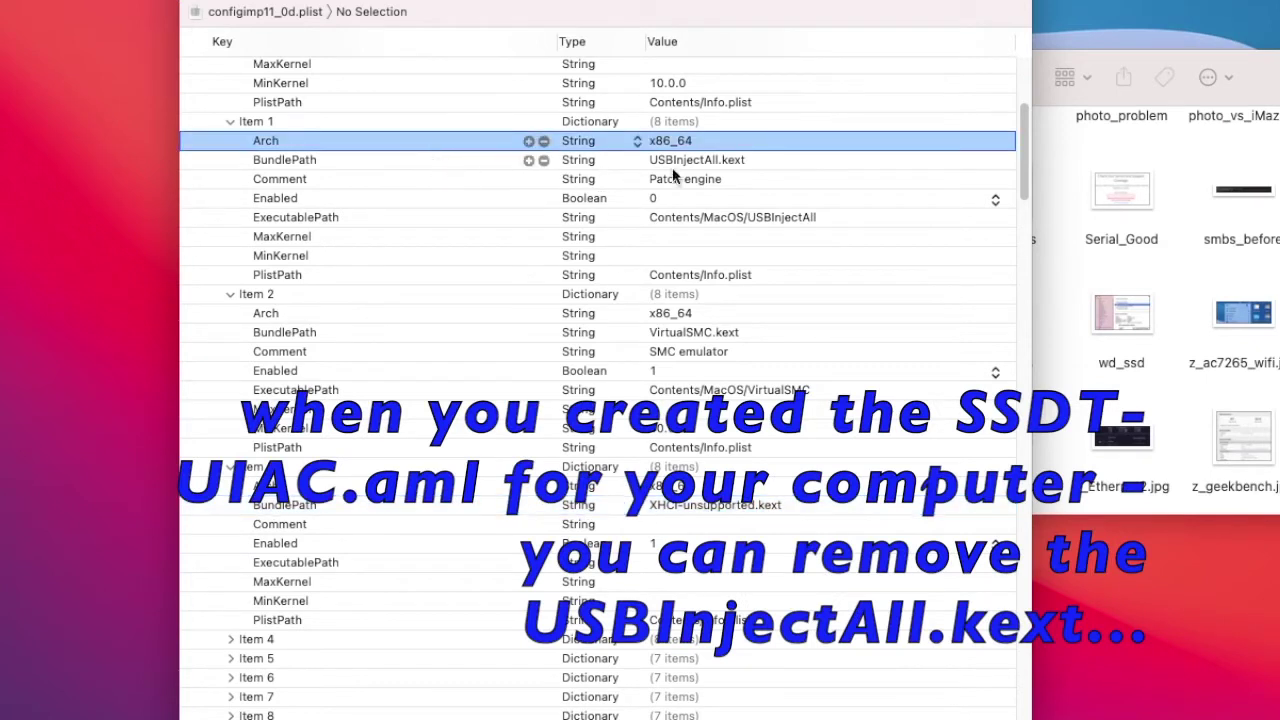
left_click(717, 165)
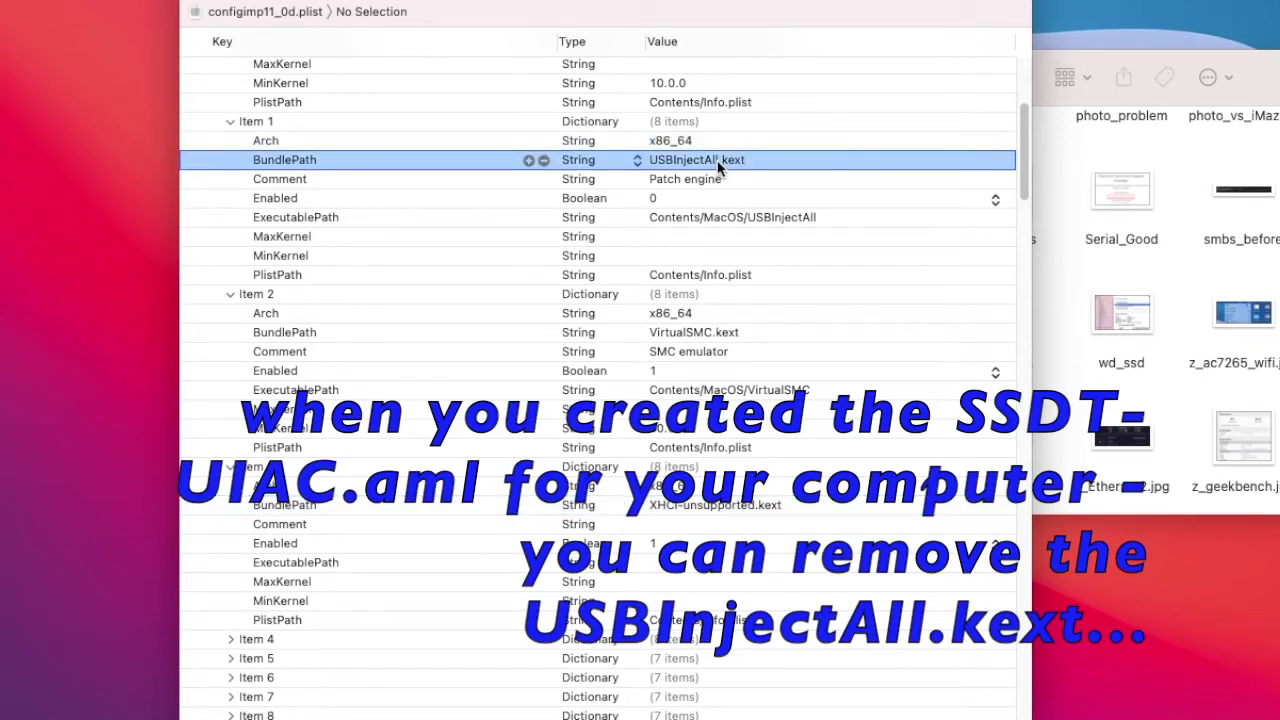
left_click(459, 508)
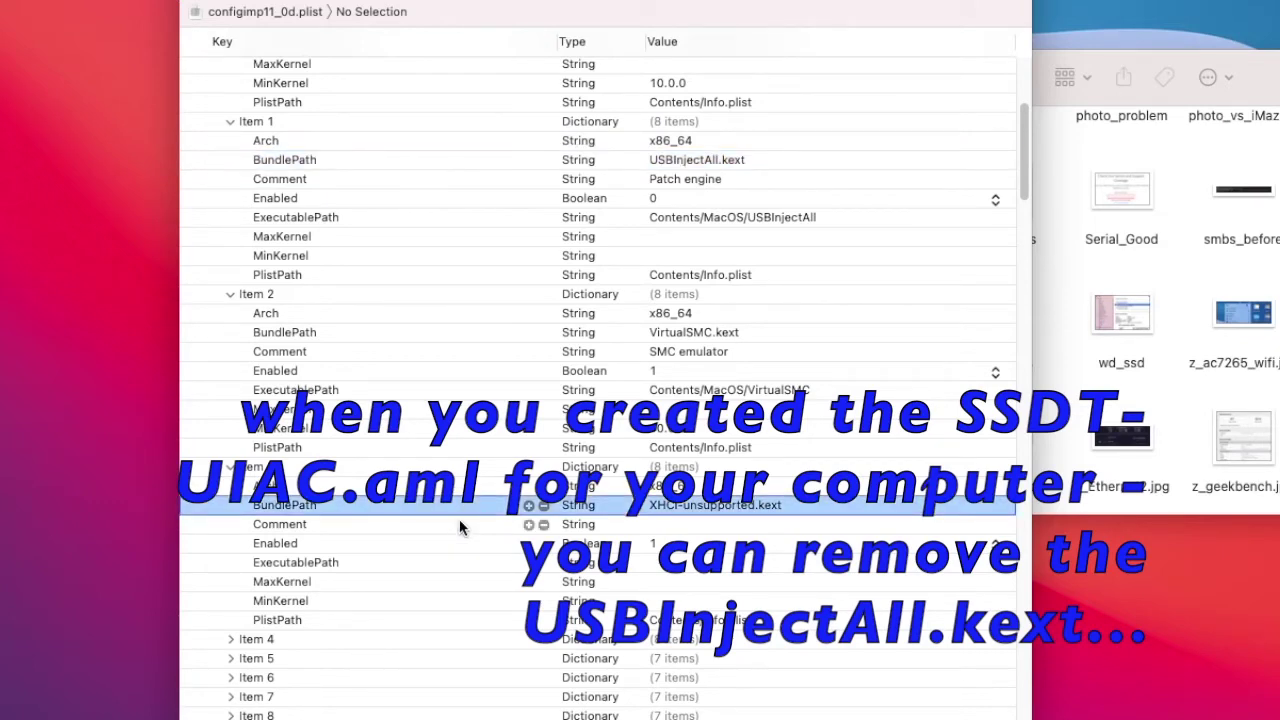
Expand Items 4 and 5 of the Kernel Add array, examine their kext entries, and collapse Item 5
scroll(459, 519, "down", 3)
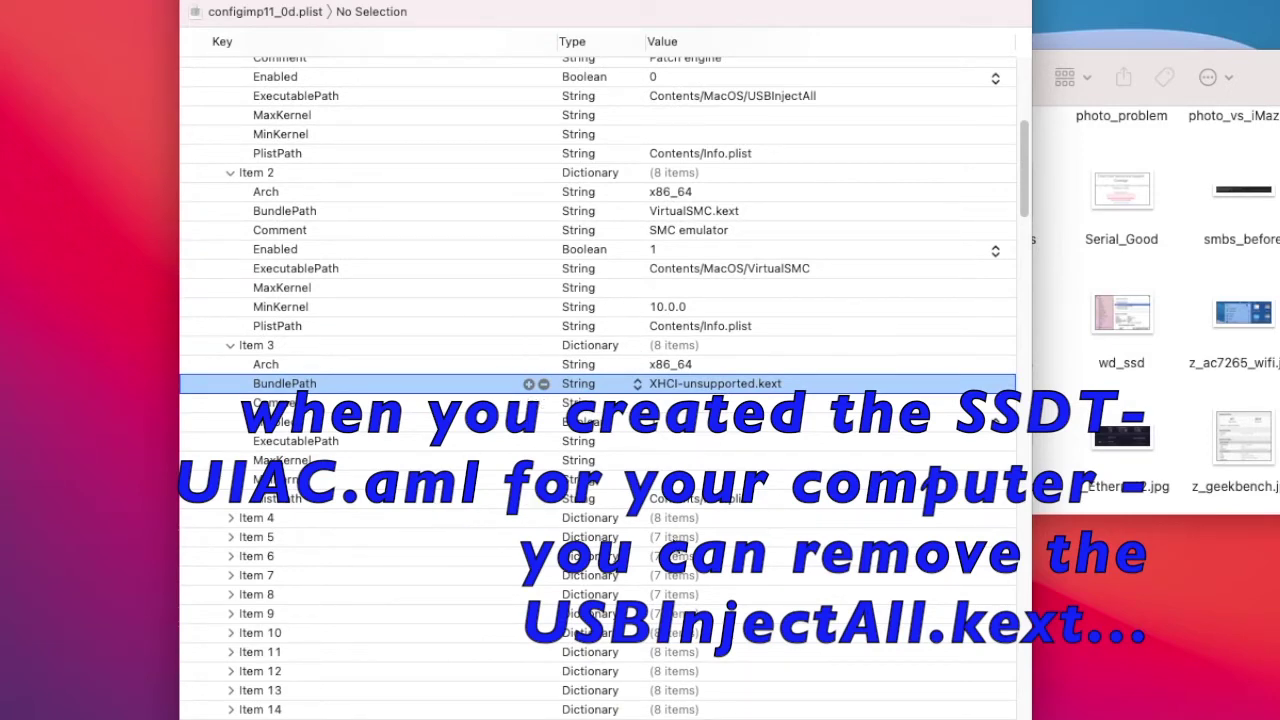
left_click(230, 517)
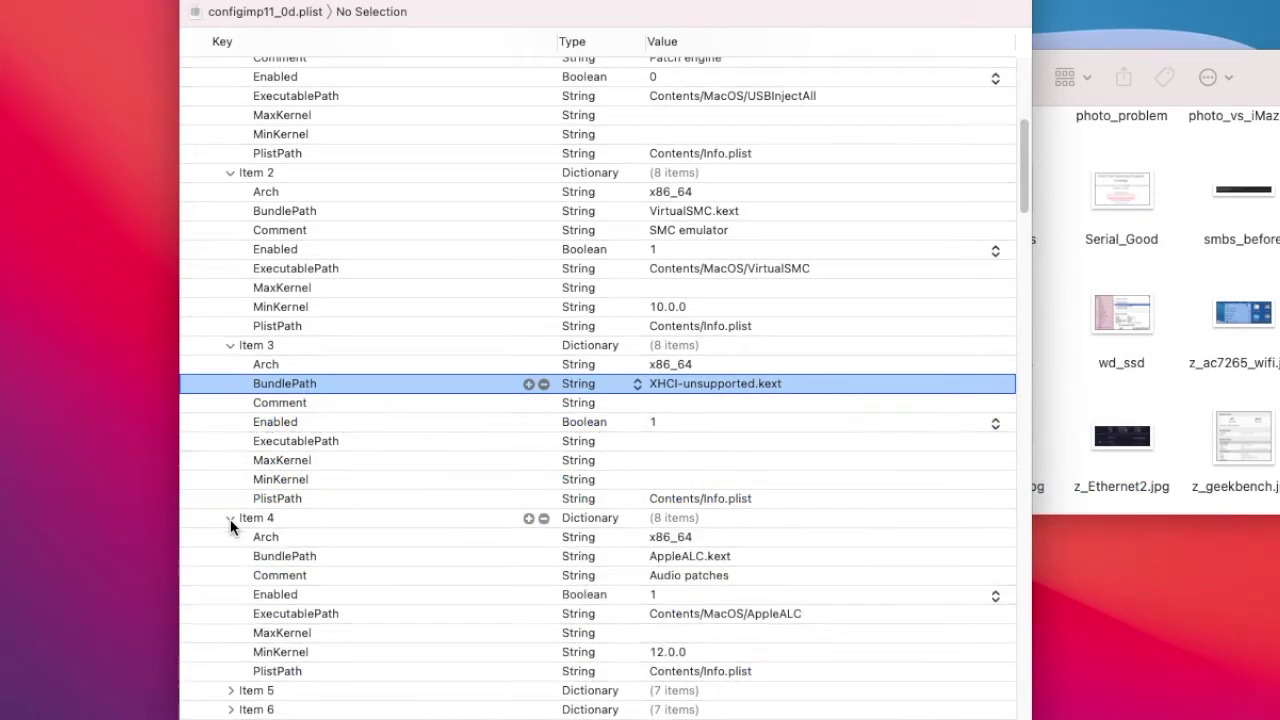
scroll(324, 582, "down", 4)
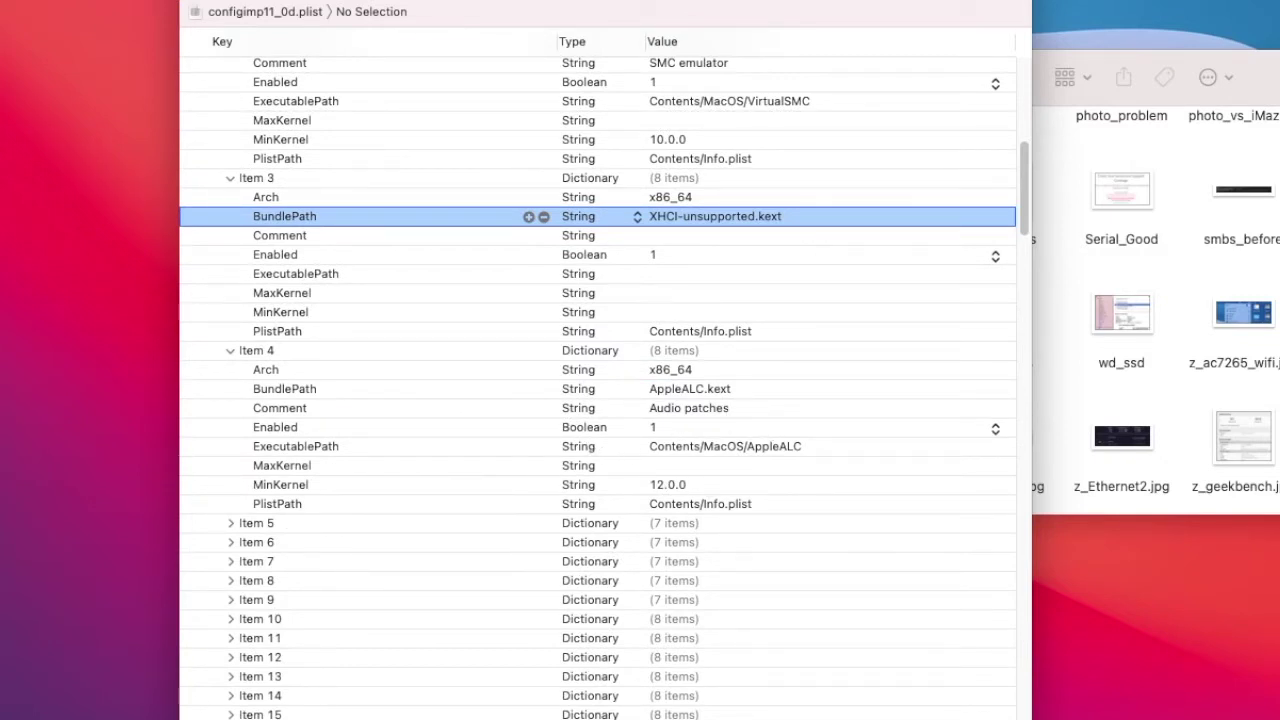
left_click(230, 523)
scroll(450, 450, "down", 3)
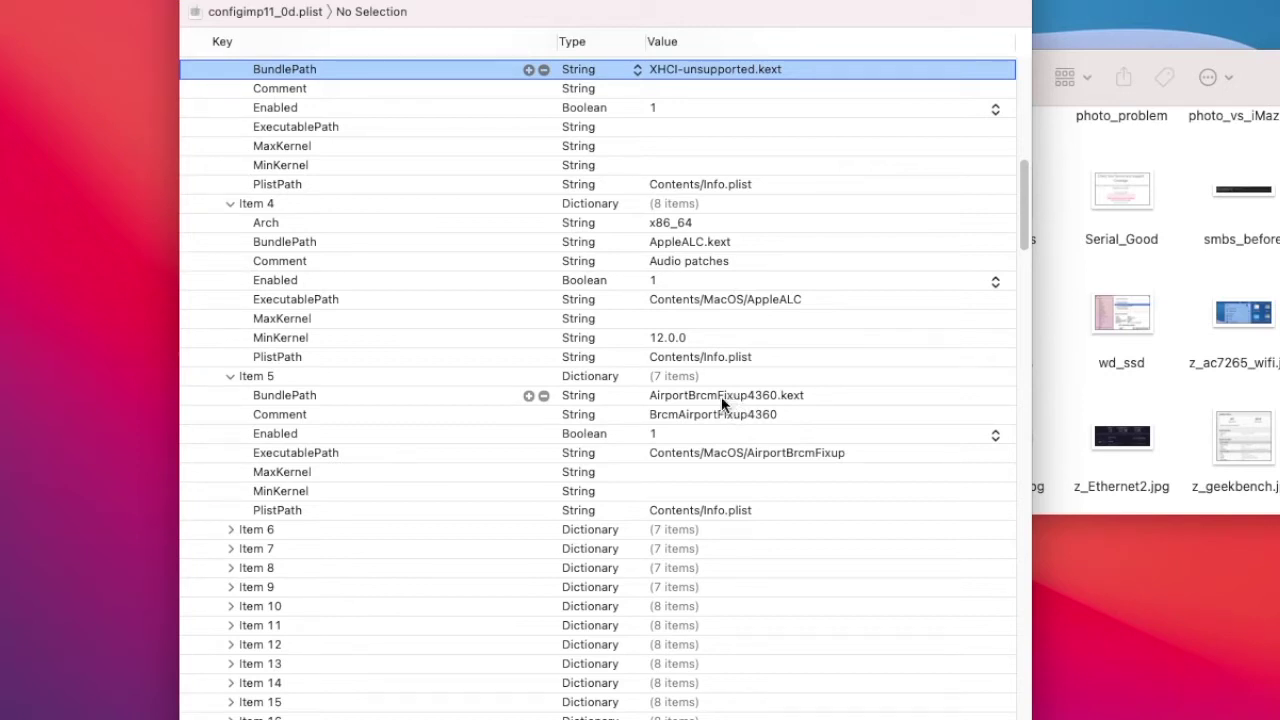
left_click(228, 378)
Examine the kext entries in Items 6, 8 and 9 one at a time, collapsing each after checking it
left_click(229, 398)
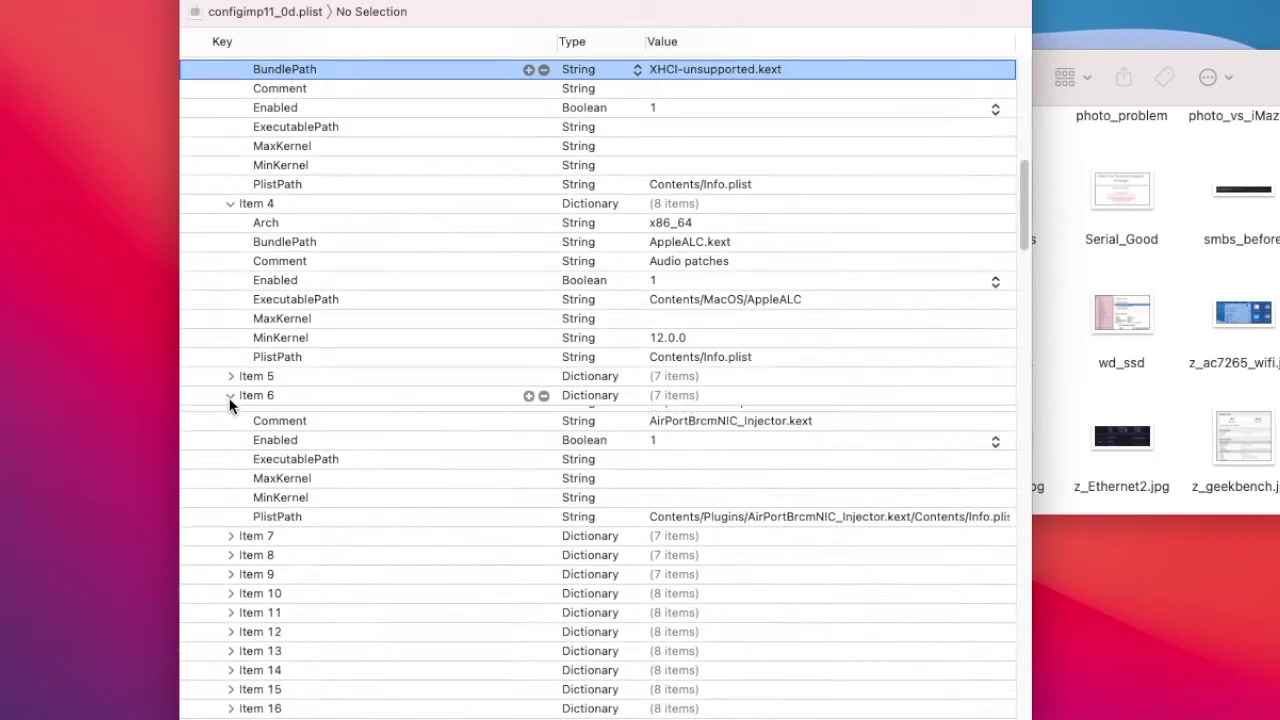
left_click(229, 398)
left_click(231, 433)
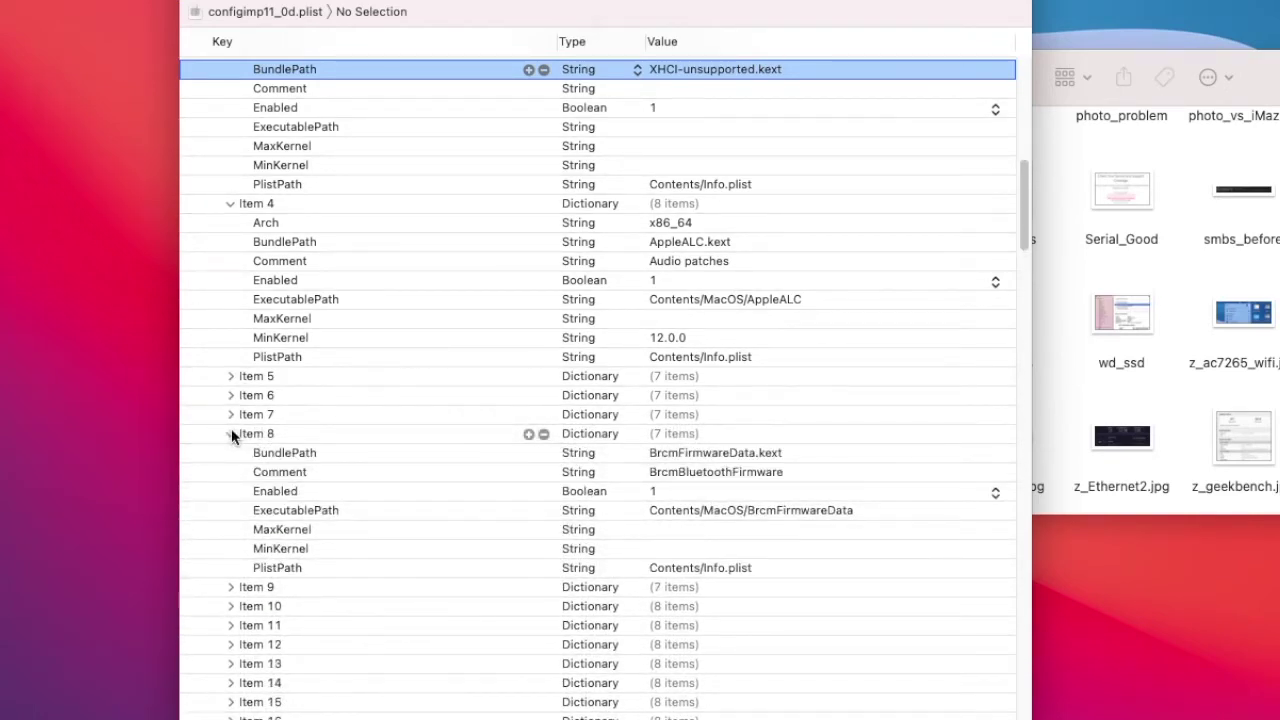
left_click(231, 432)
left_click(231, 452)
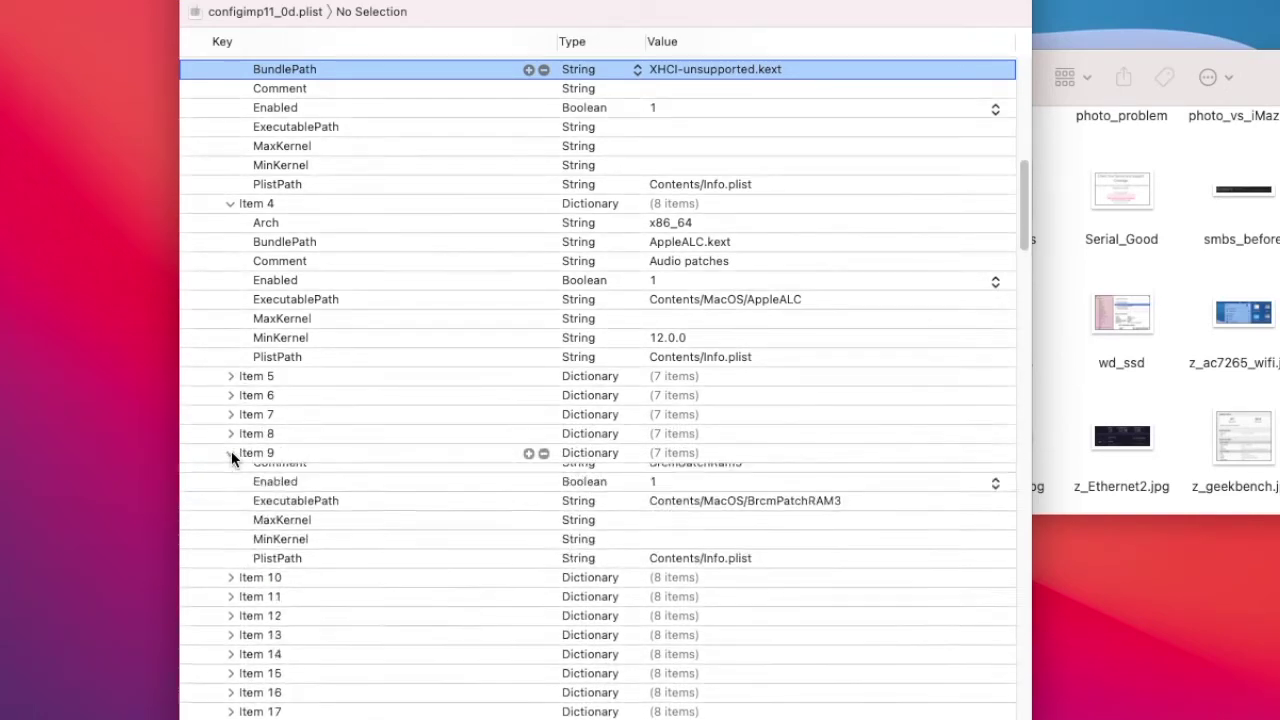
left_click(231, 452)
Expand Items 10 and 11 to check their BundlePath and Enabled values, and collapse Item 11
left_click(231, 472)
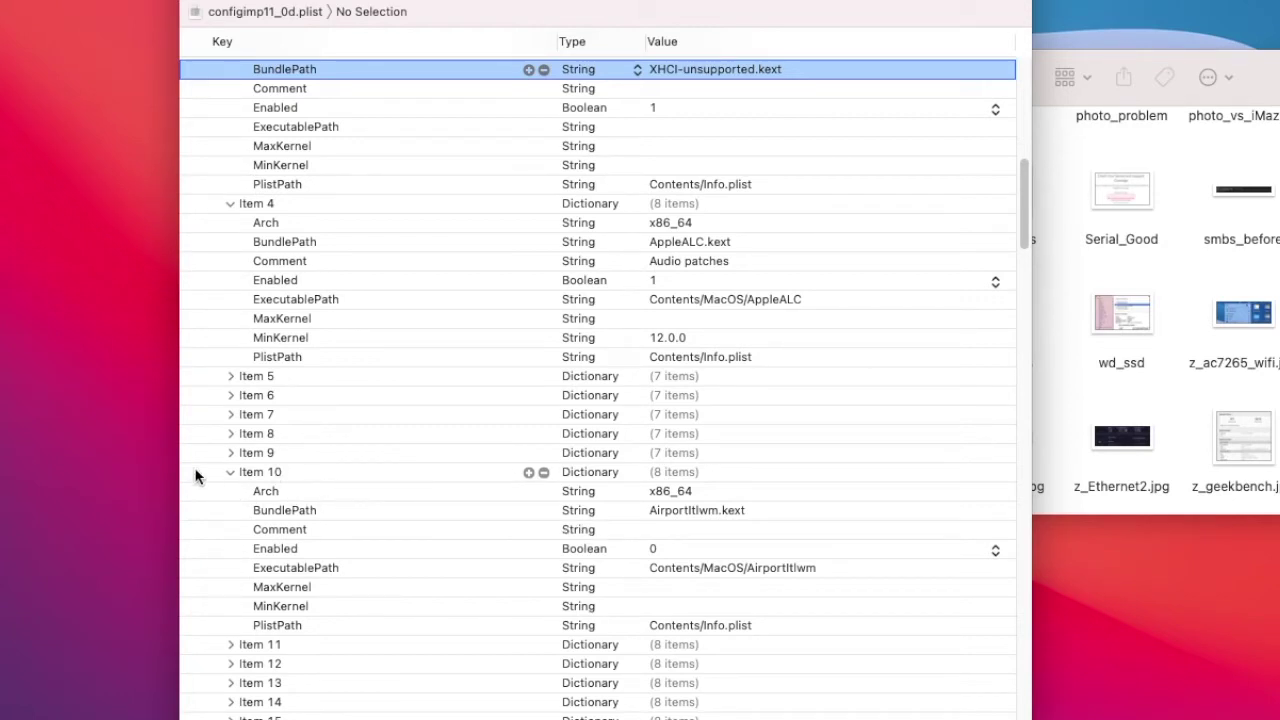
left_click(233, 641)
scroll(233, 640, "down", 5)
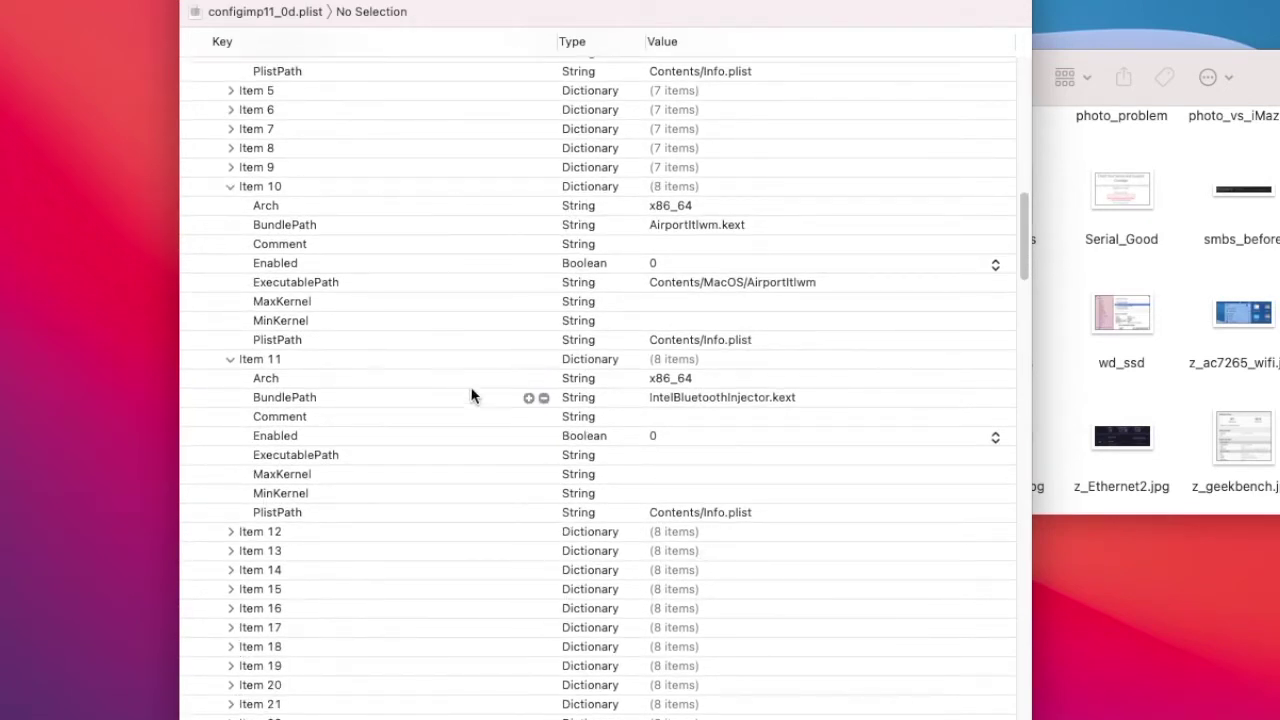
left_click(230, 359)
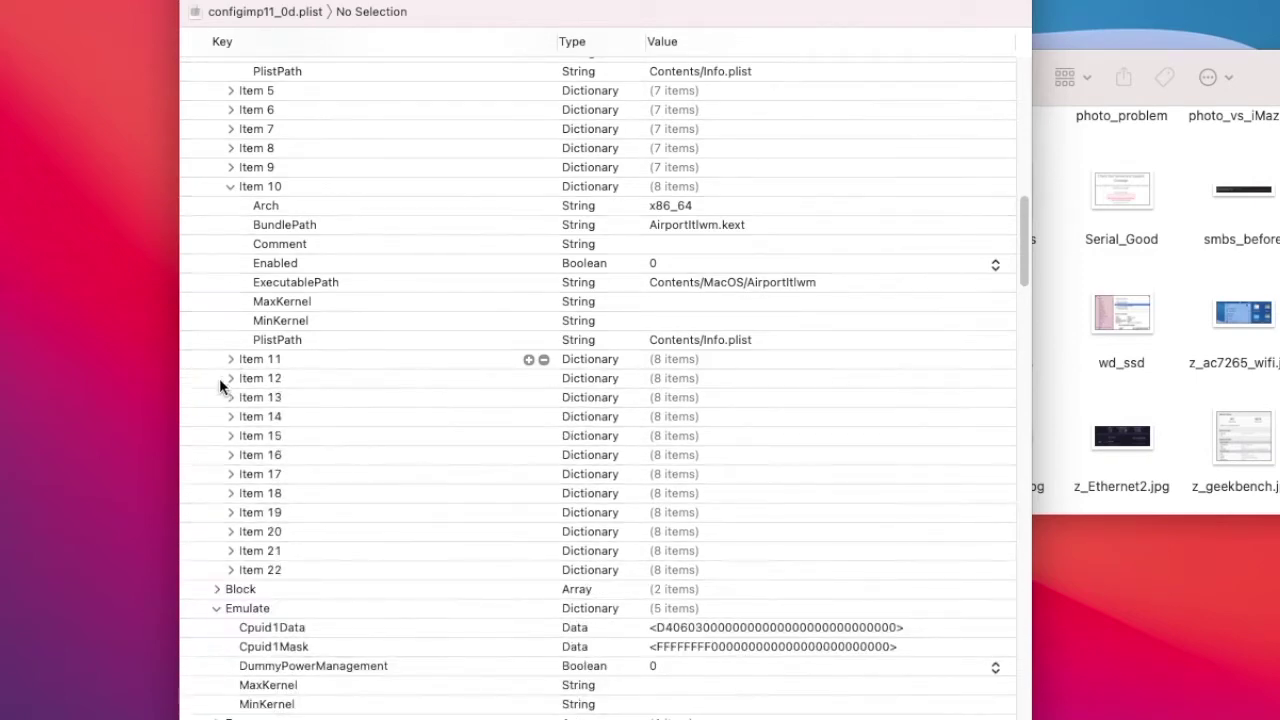
Examine the kext entries in Items 12 through 15, collapsing each one after checking it
left_click(230, 379)
left_click(230, 378)
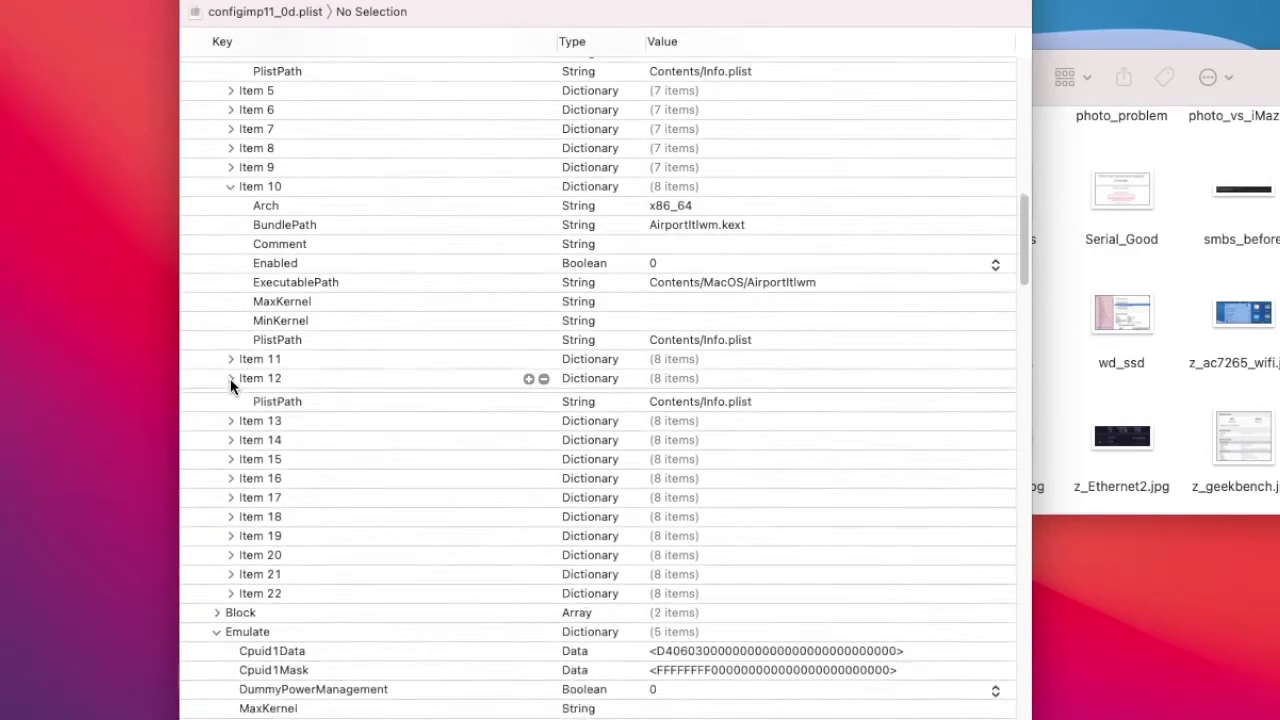
left_click(231, 397)
left_click(231, 397)
left_click(231, 435)
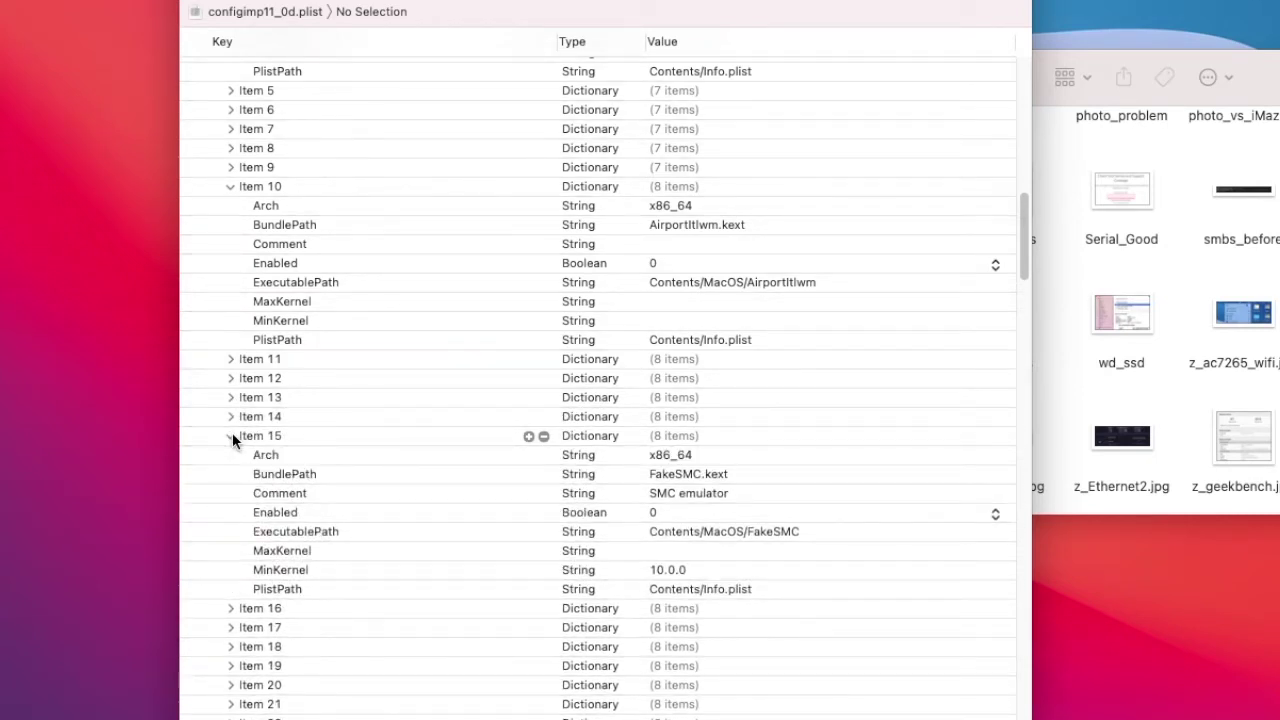
left_click(231, 417)
left_click(231, 417)
left_click(231, 435)
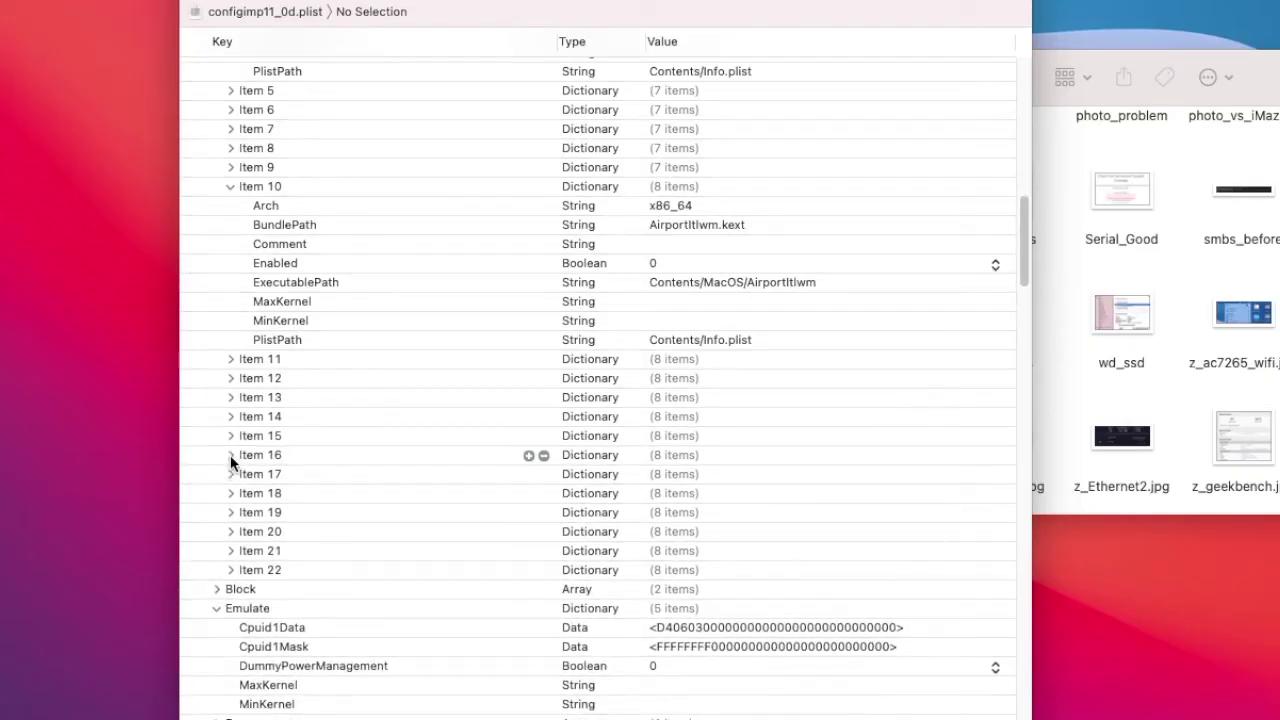
Check the WhateverGreen.kext entry in Item 16, collapse it, and expand Item 17
left_click(230, 455)
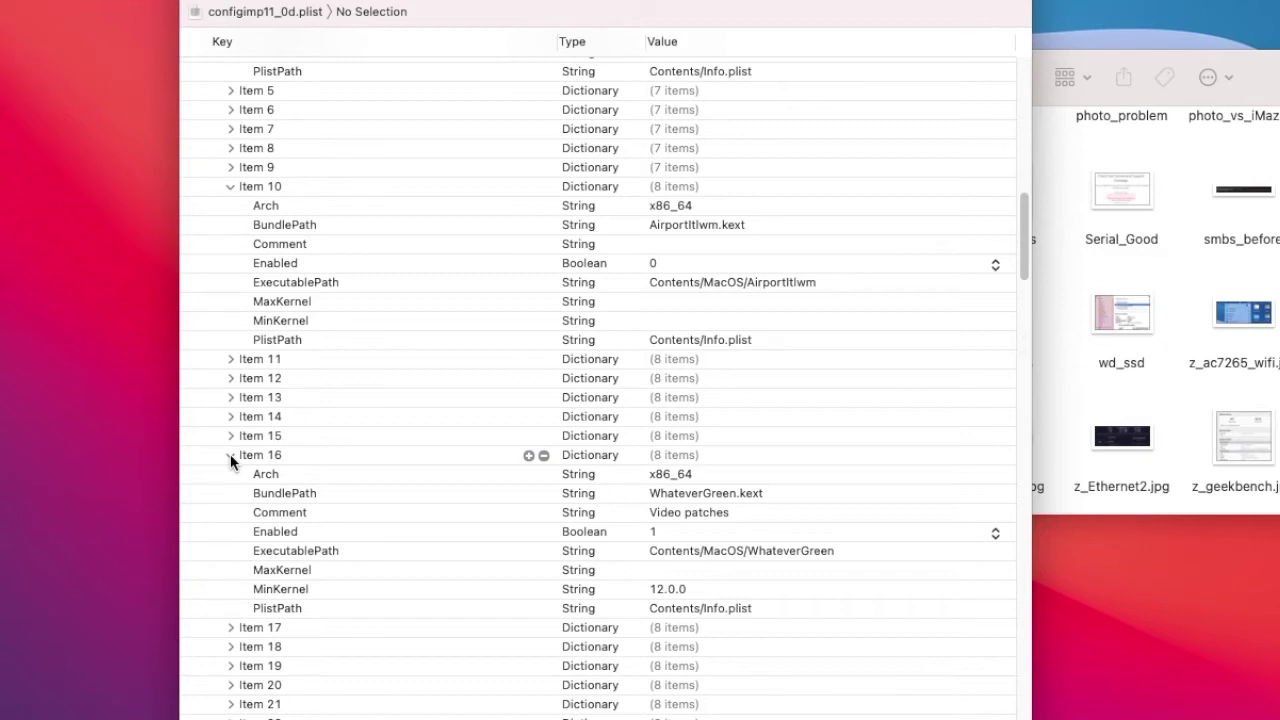
left_click(230, 455)
left_click(230, 474)
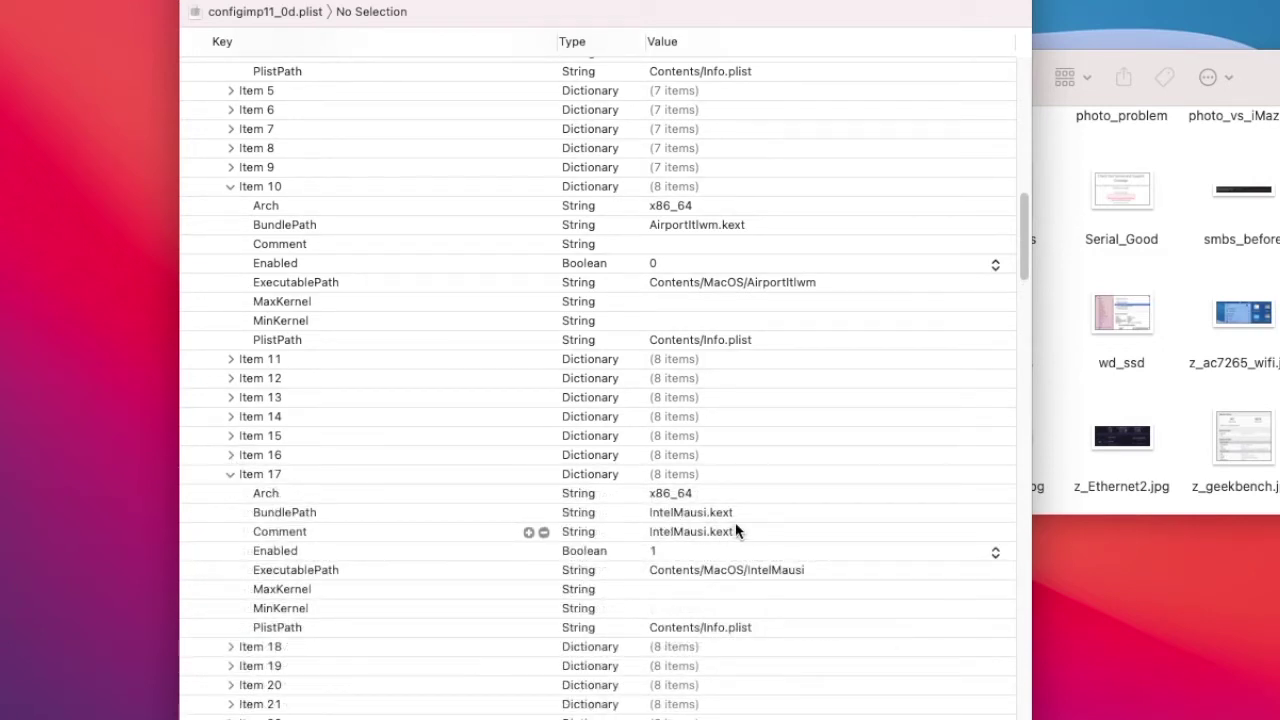
Expand Item 18, compare its Ethernet kext entry with IntelMausi.kext in Item 17, and collapse Item 18
left_click(231, 647)
scroll(231, 640, "down", 4)
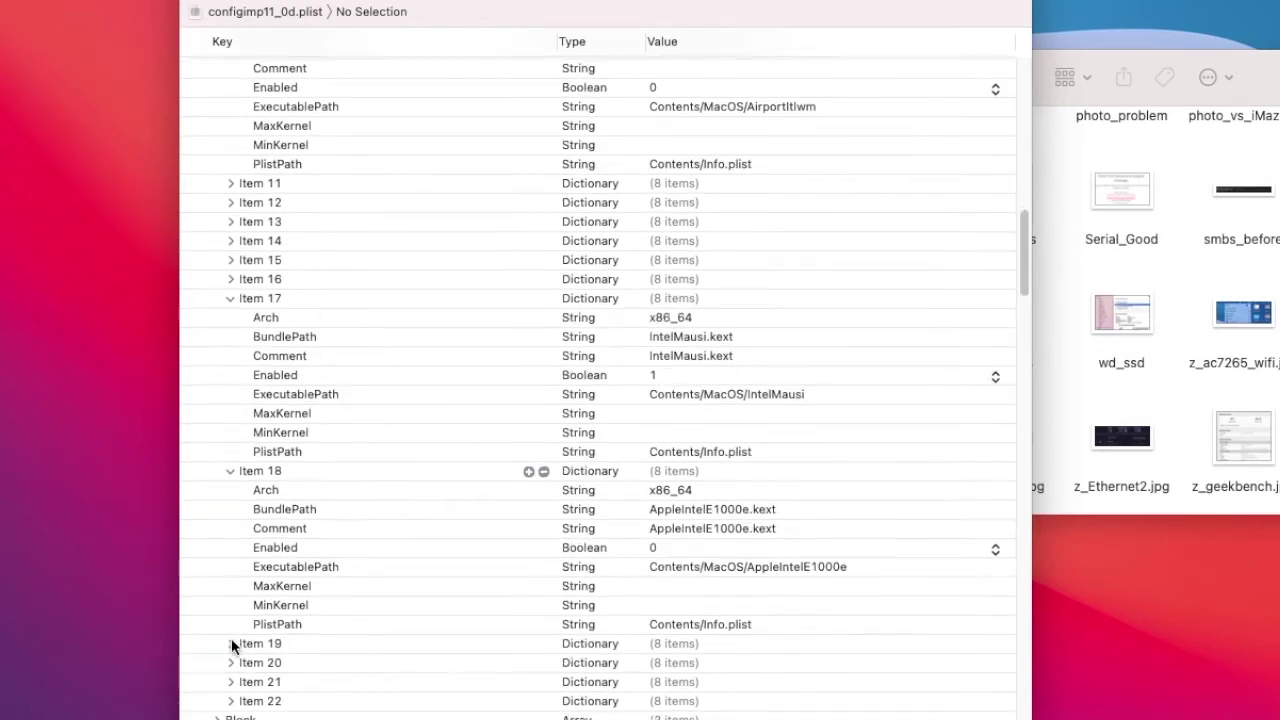
scroll(231, 645, "down", 3)
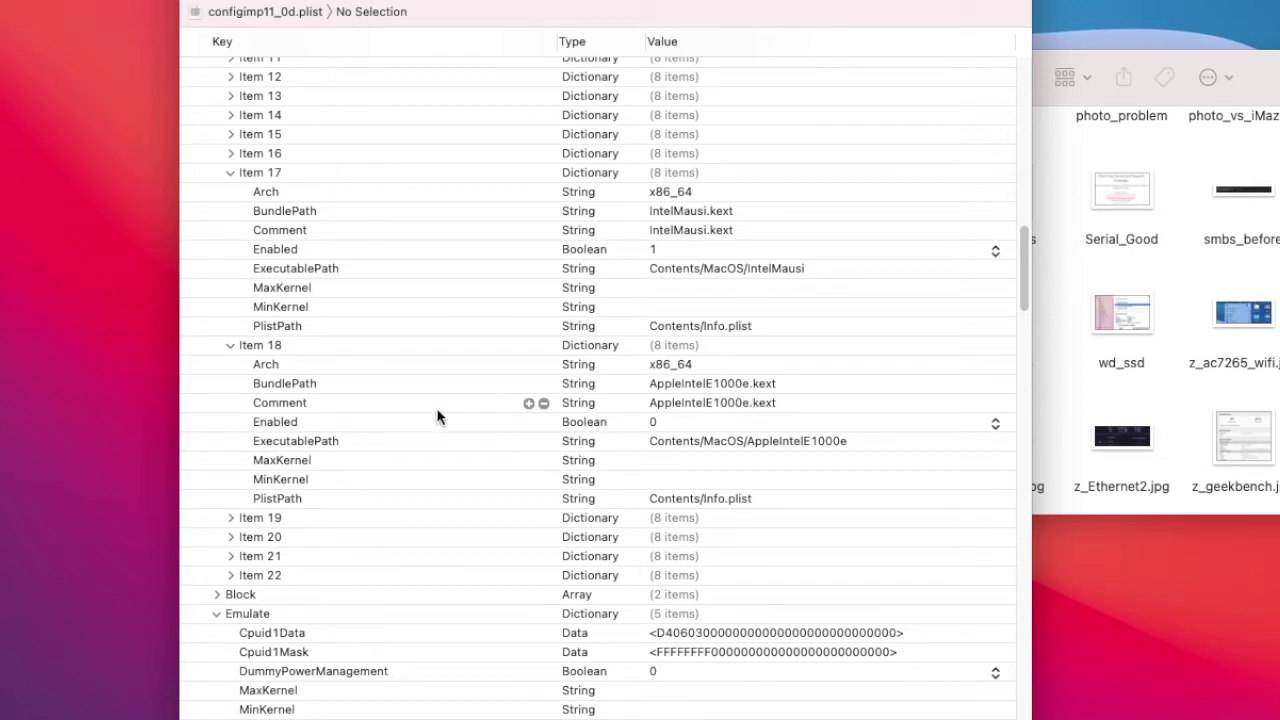
left_click(229, 350)
Expand Items 19 and 20 and examine their BundlePath and Enabled values
left_click(231, 364)
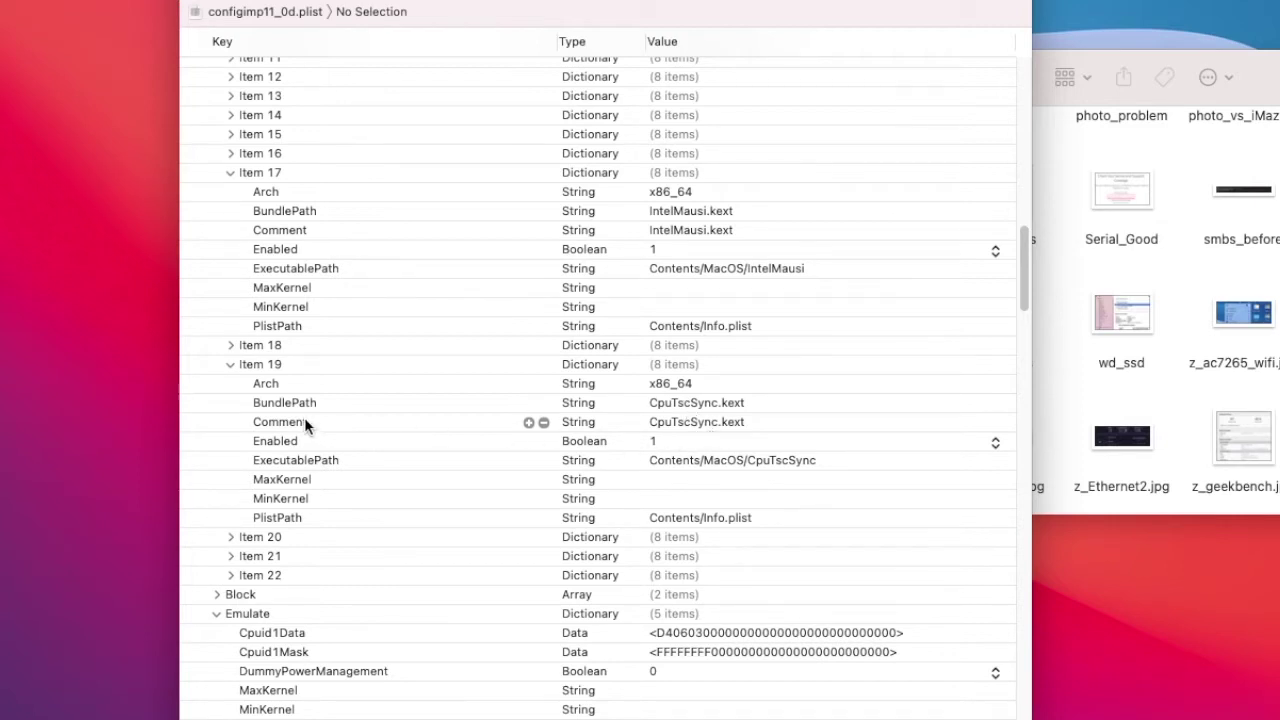
left_click(231, 538)
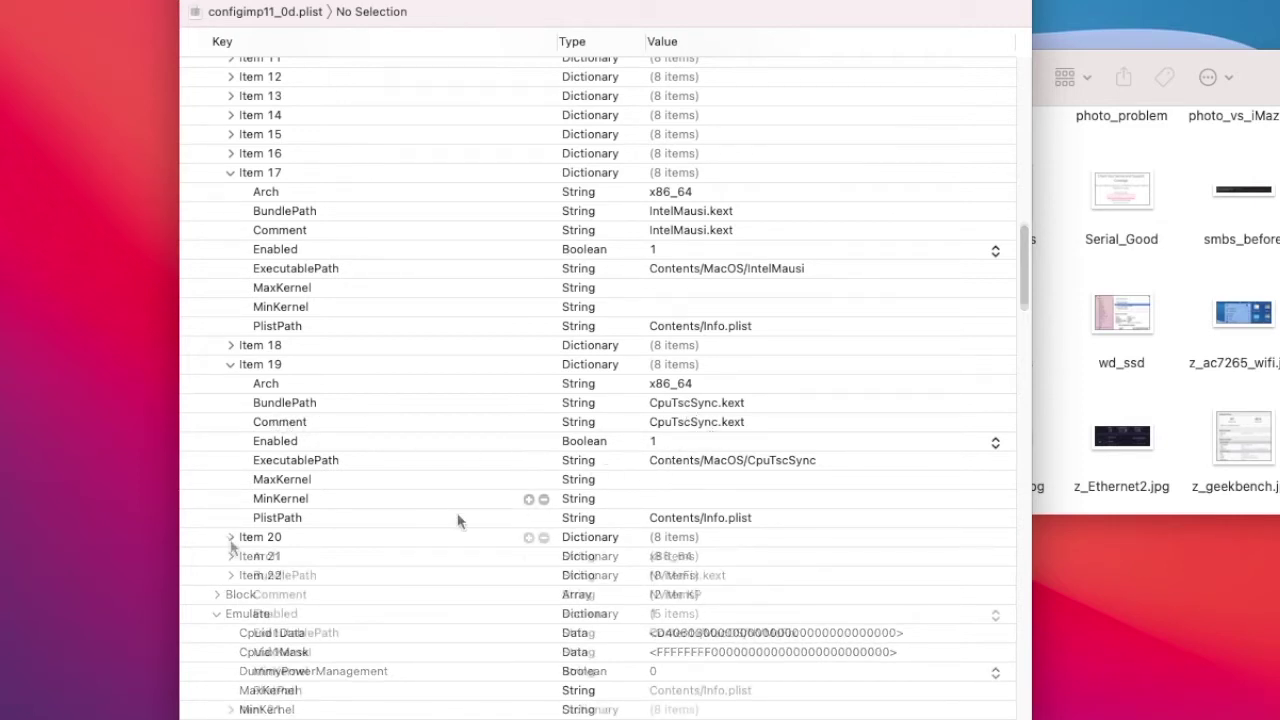
scroll(230, 545, "down", 3)
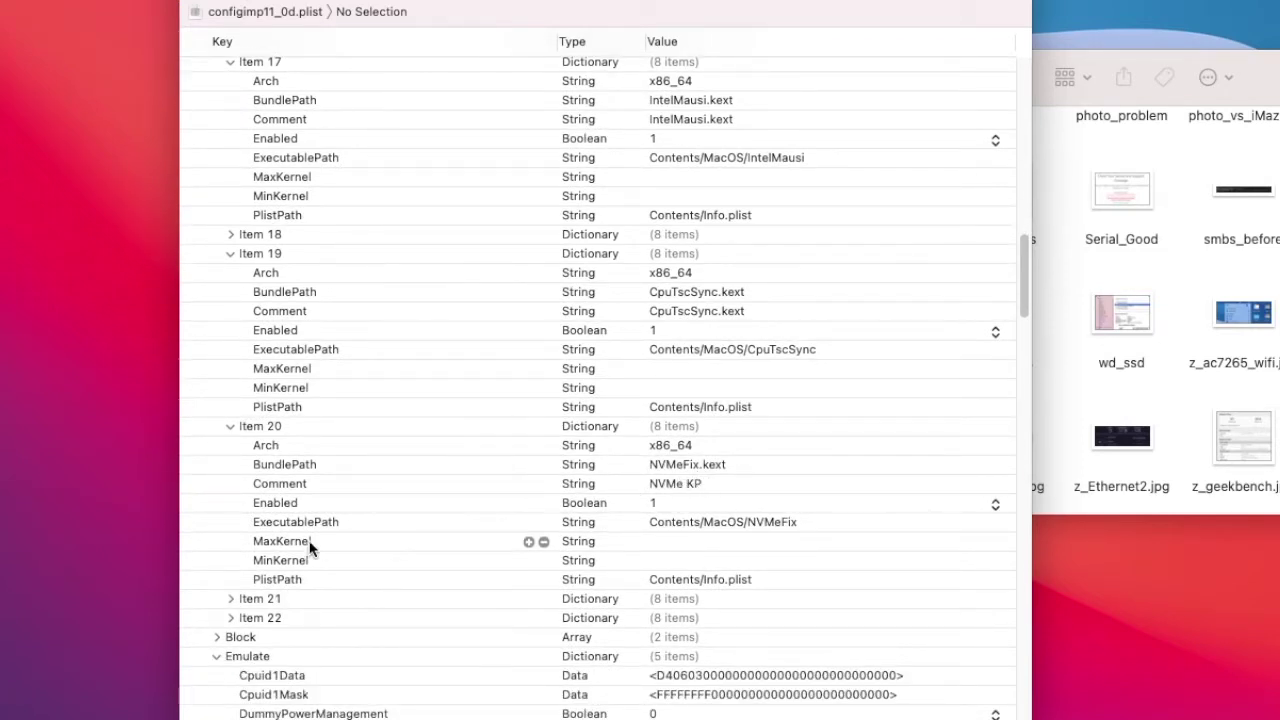
Expand Items 21 and 22 and examine their kext entries, down to the end of the Kernel Add array
left_click(228, 598)
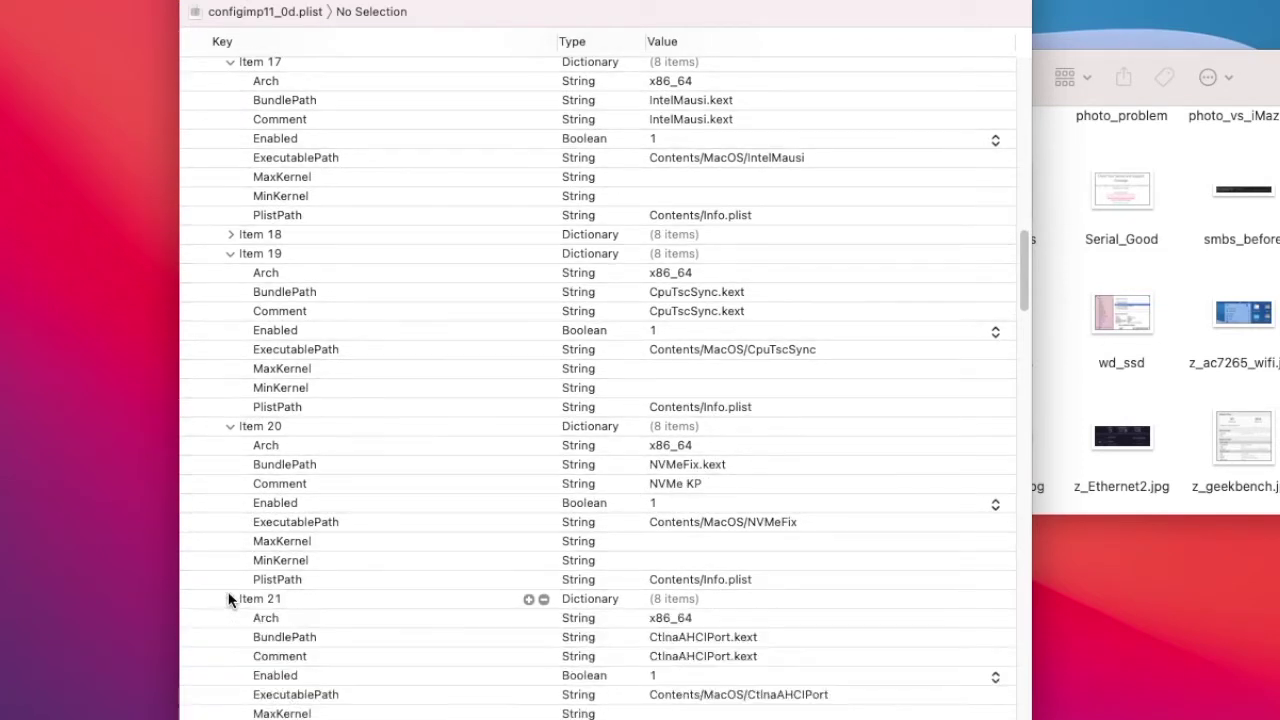
scroll(237, 578, "down", 2)
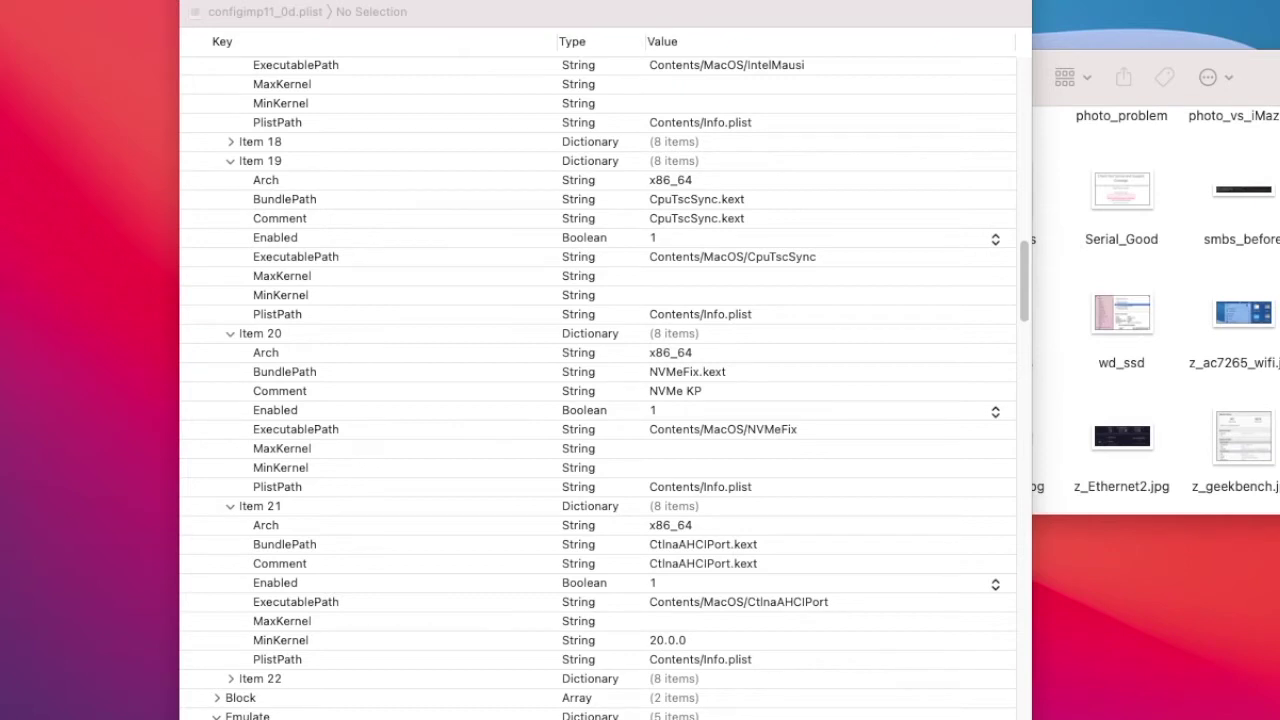
left_click(230, 678)
scroll(231, 689, "down", 5)
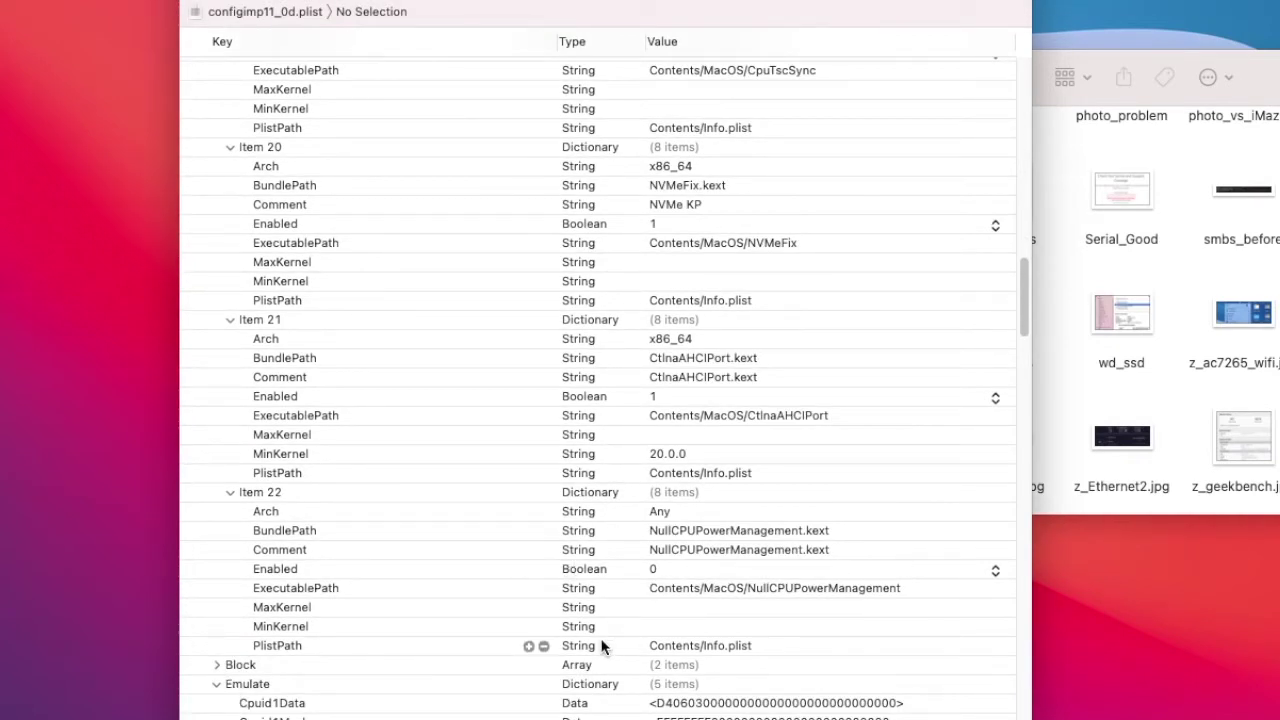
scroll(444, 634, "down", 6)
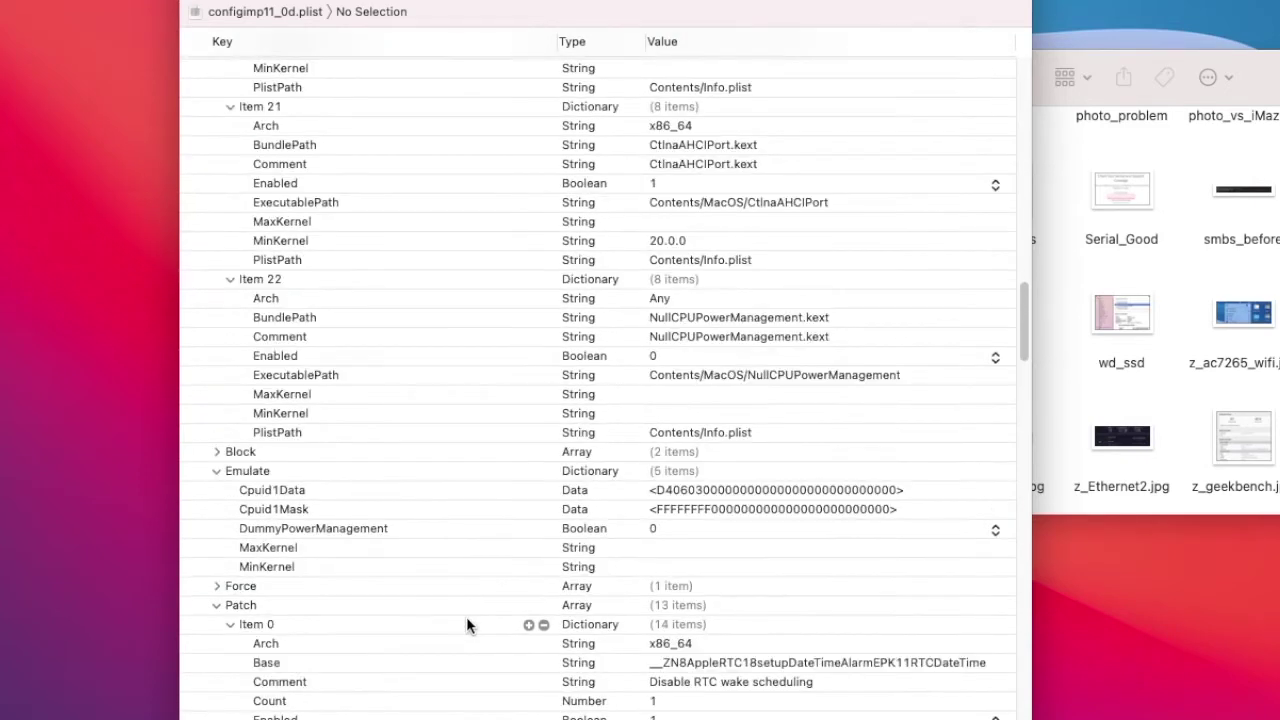
scroll(466, 616, "down", 1)
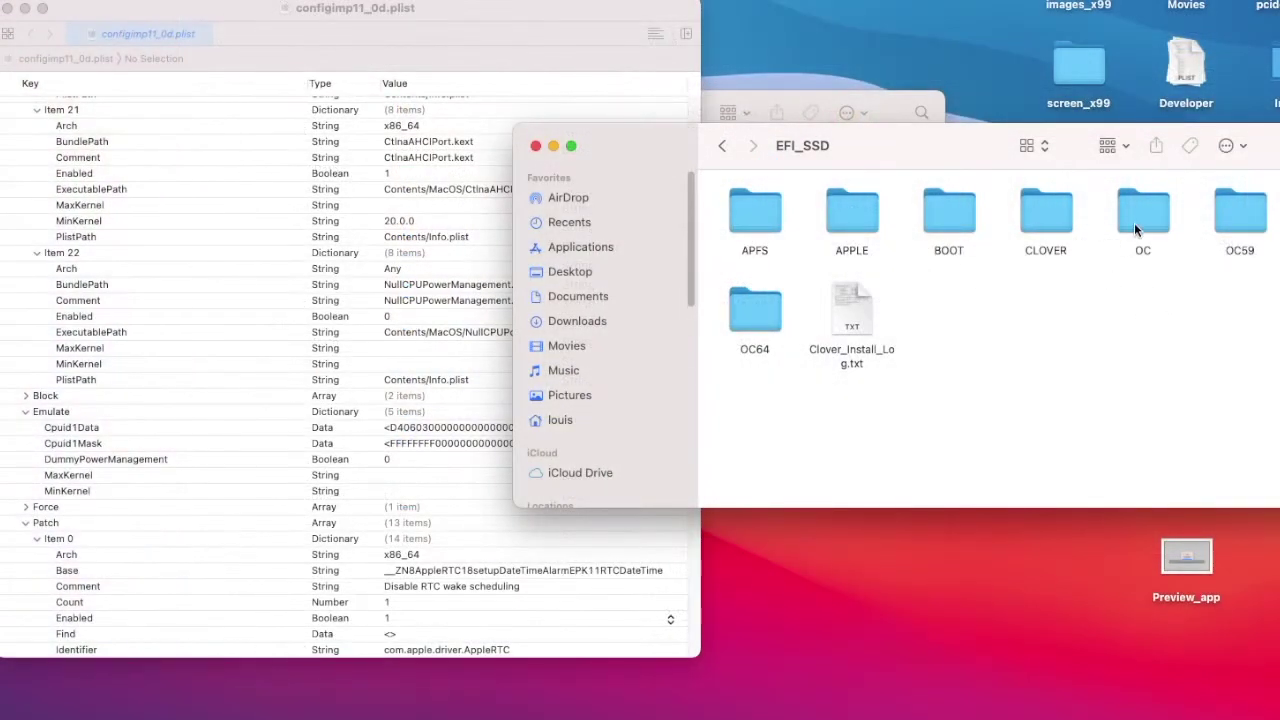
Switch to Finder and open the Kexts folder inside the OC folder of EFI_SSD
left_click(1135, 229)
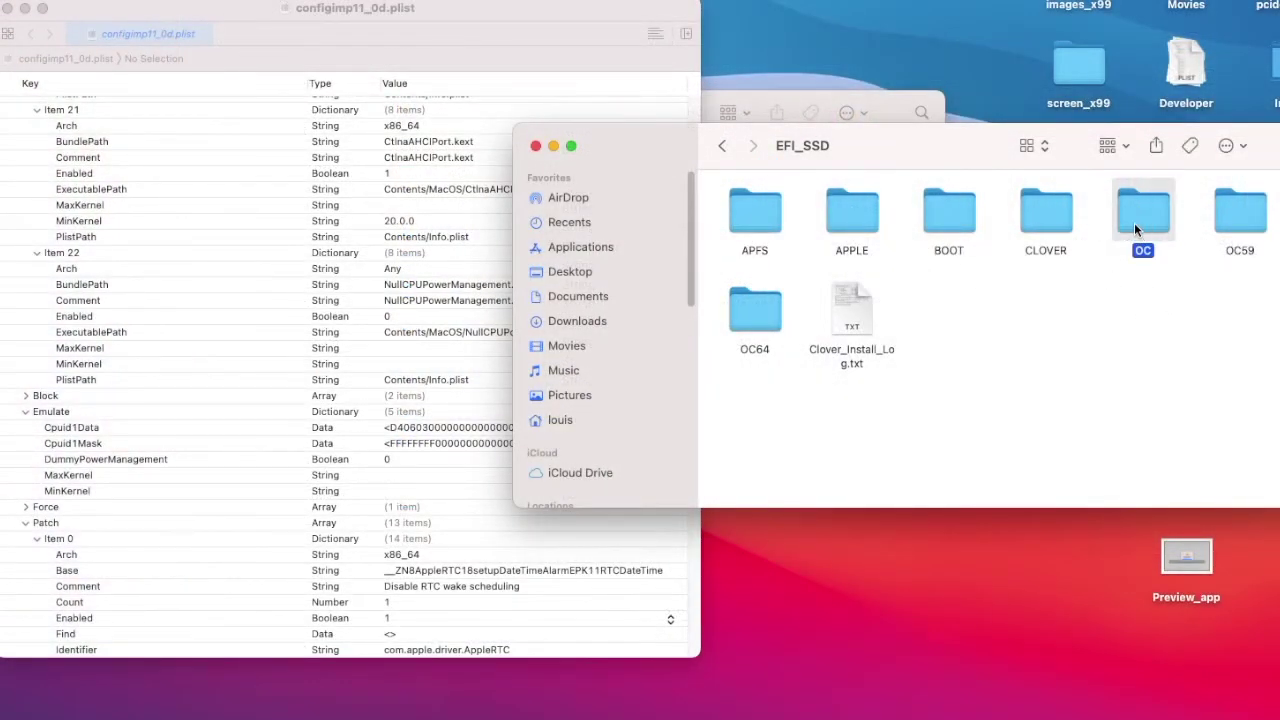
double_click(1134, 222)
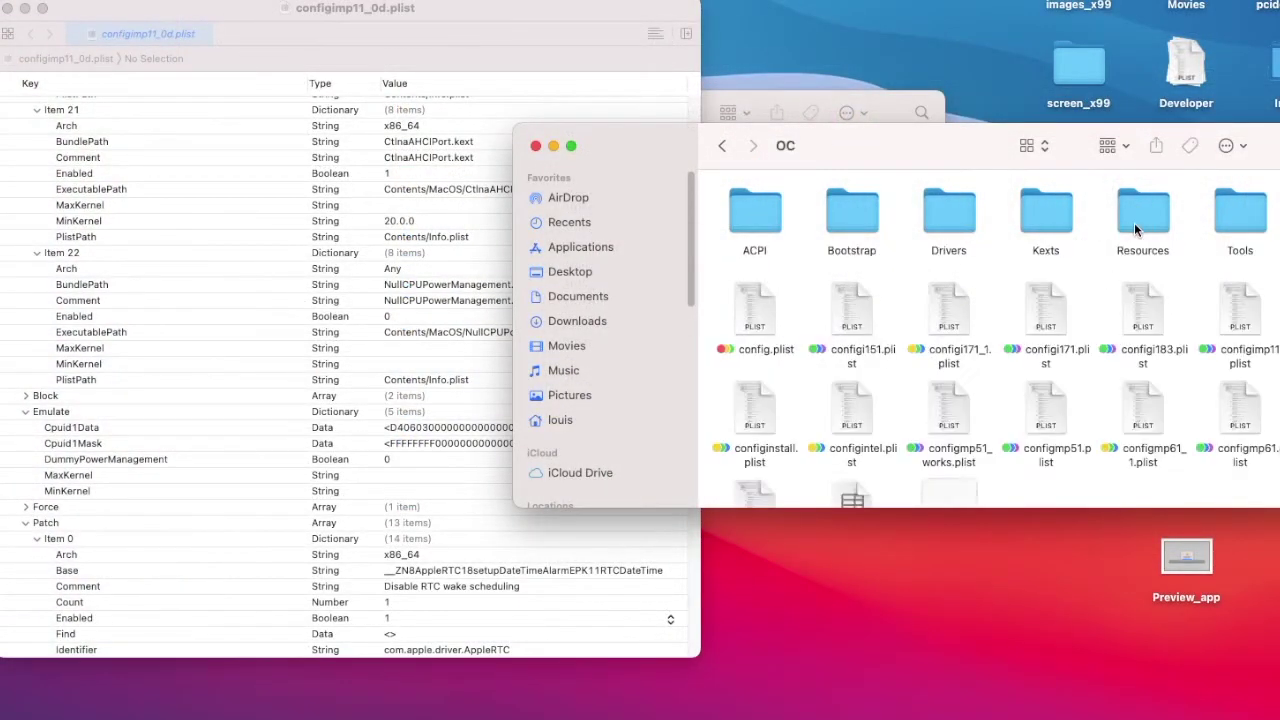
double_click(1064, 225)
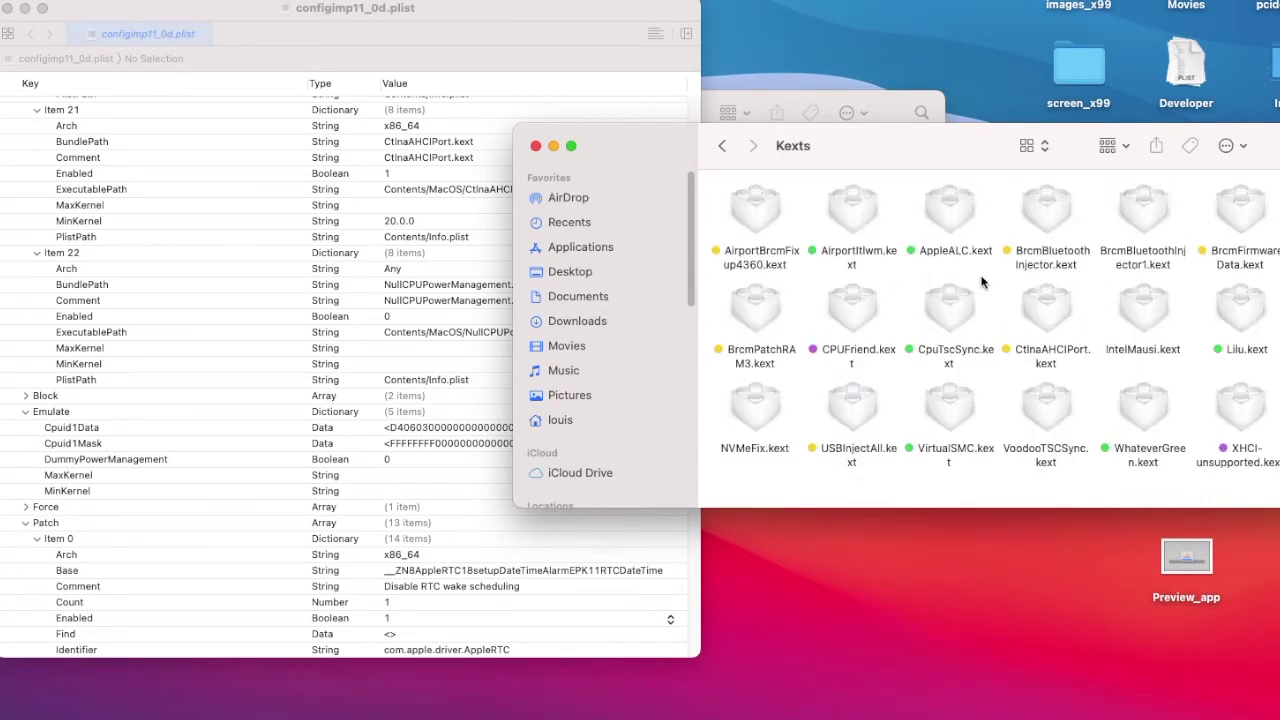
Return the plist to its beginning and review AppleALC, CpuTscSync, CtlnaAHCIPort, IntelMausi, Lilu and USBInjectAll in the Kexts folder
scroll(215, 280, "up", 10)
scroll(209, 280, "up", 15)
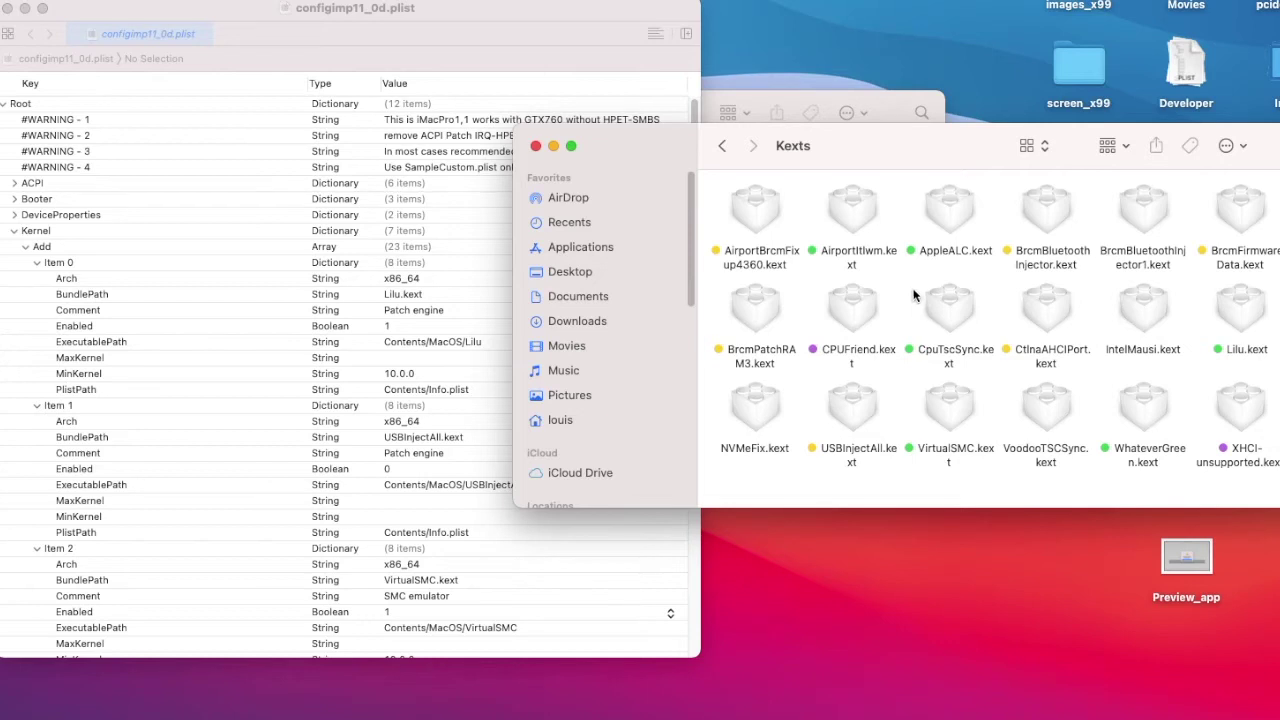
left_click(951, 208)
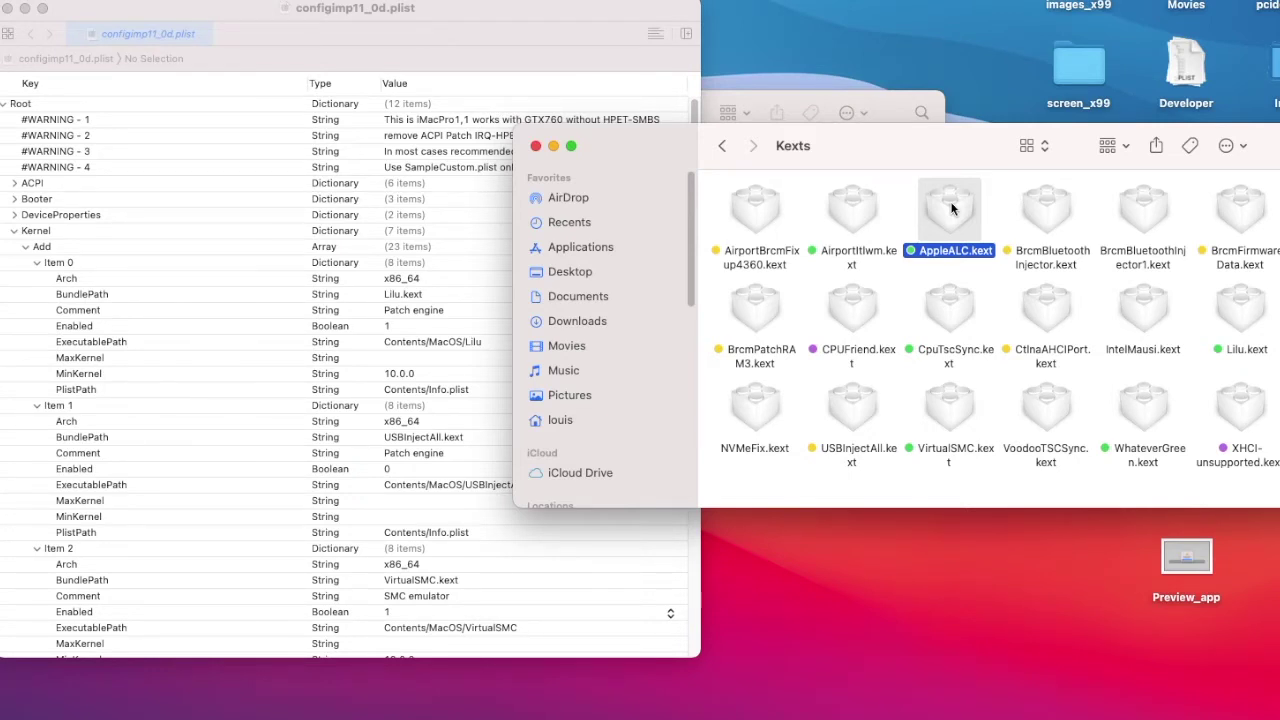
left_click(959, 315)
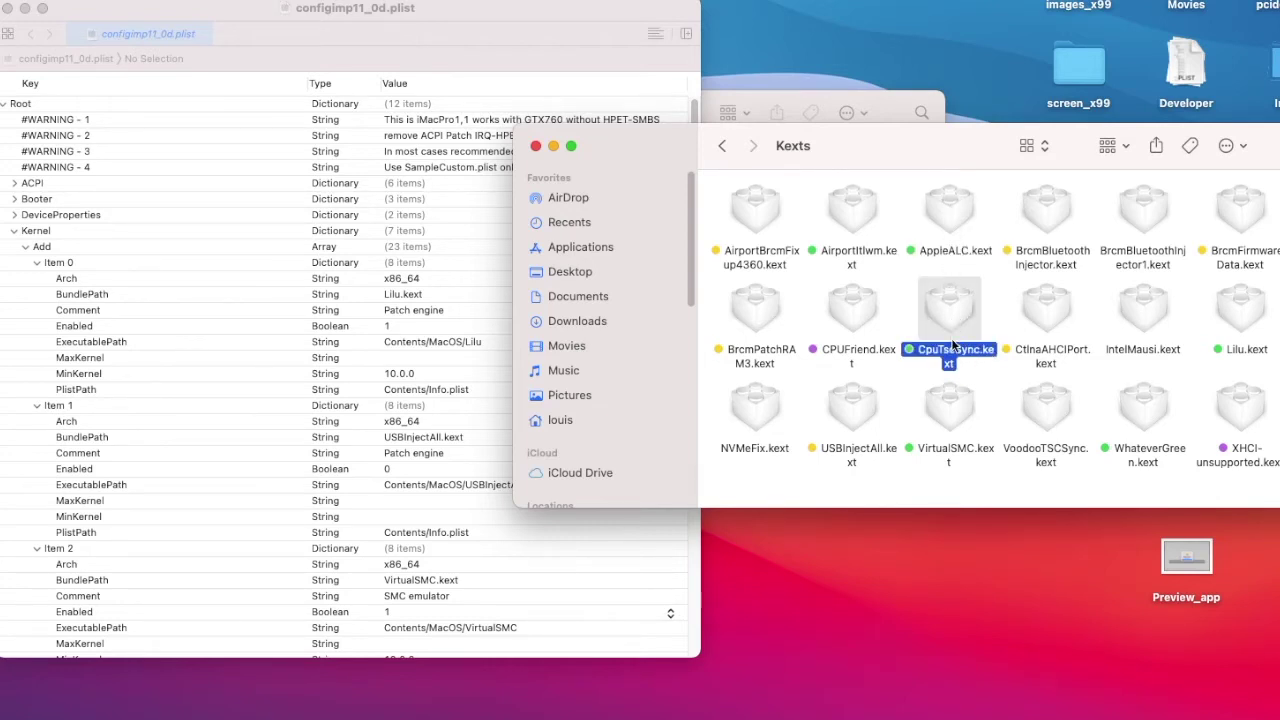
left_click(1035, 318)
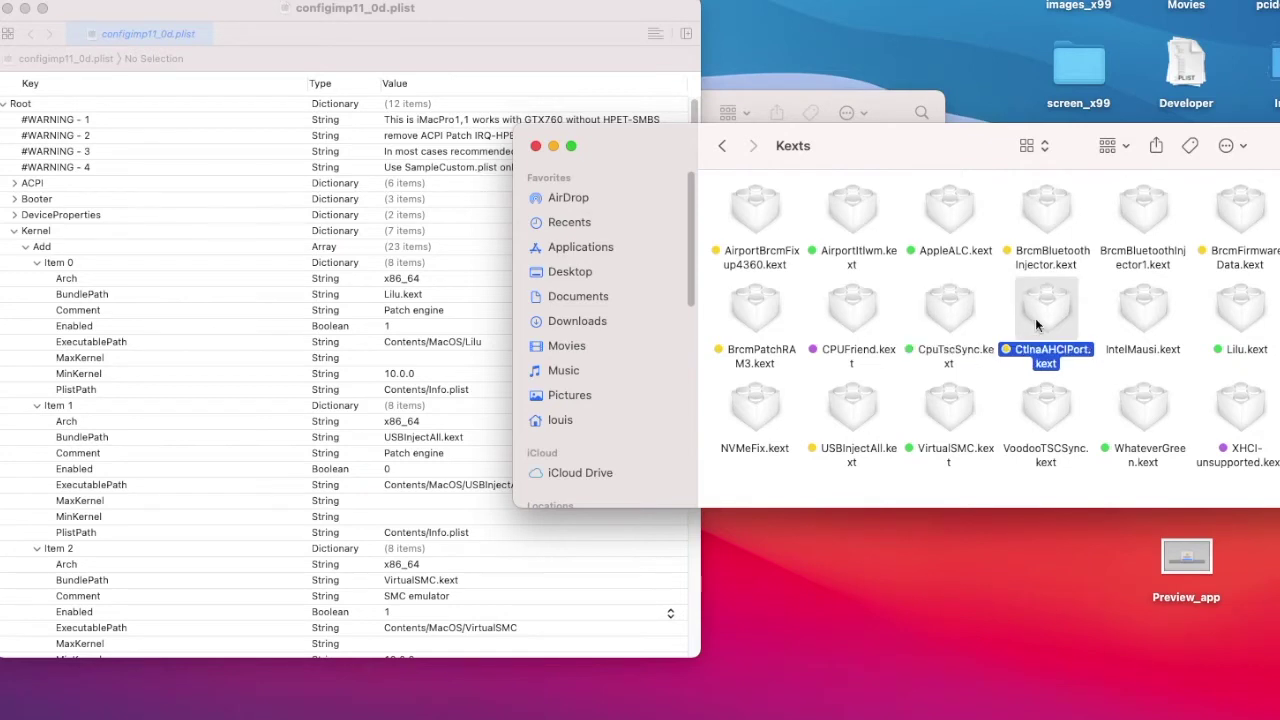
left_click(1152, 313)
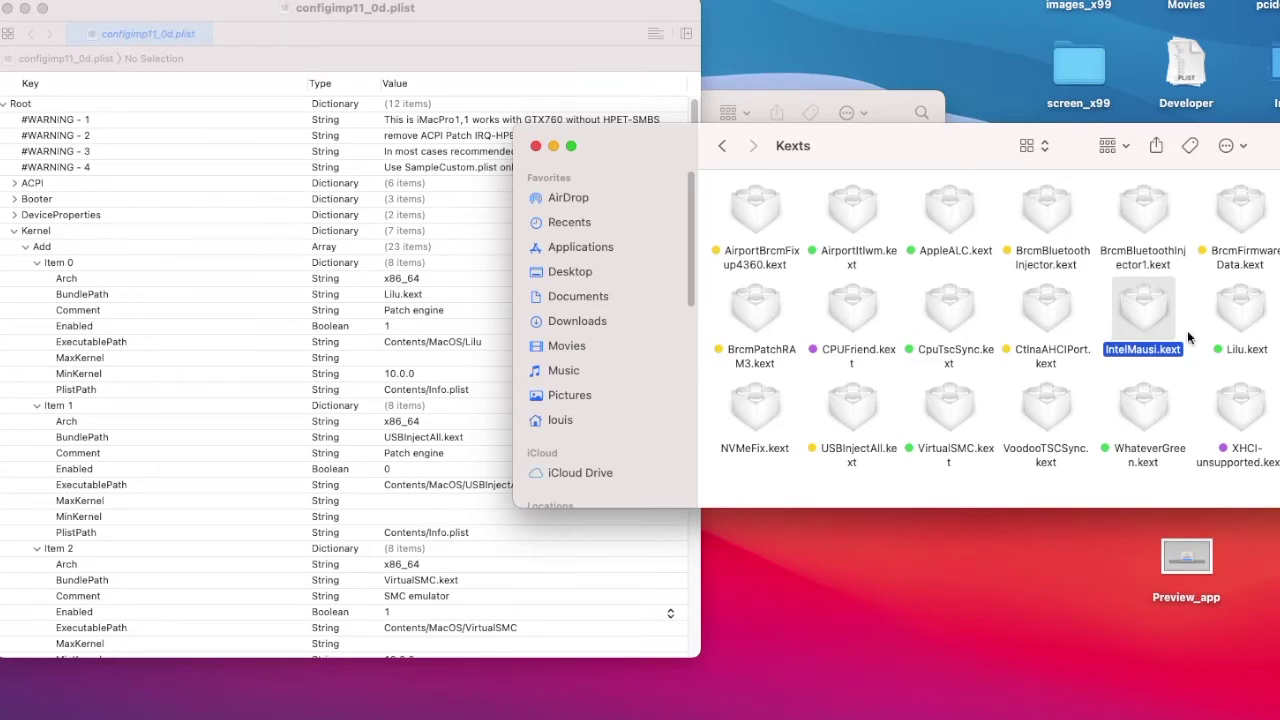
left_click(1250, 318)
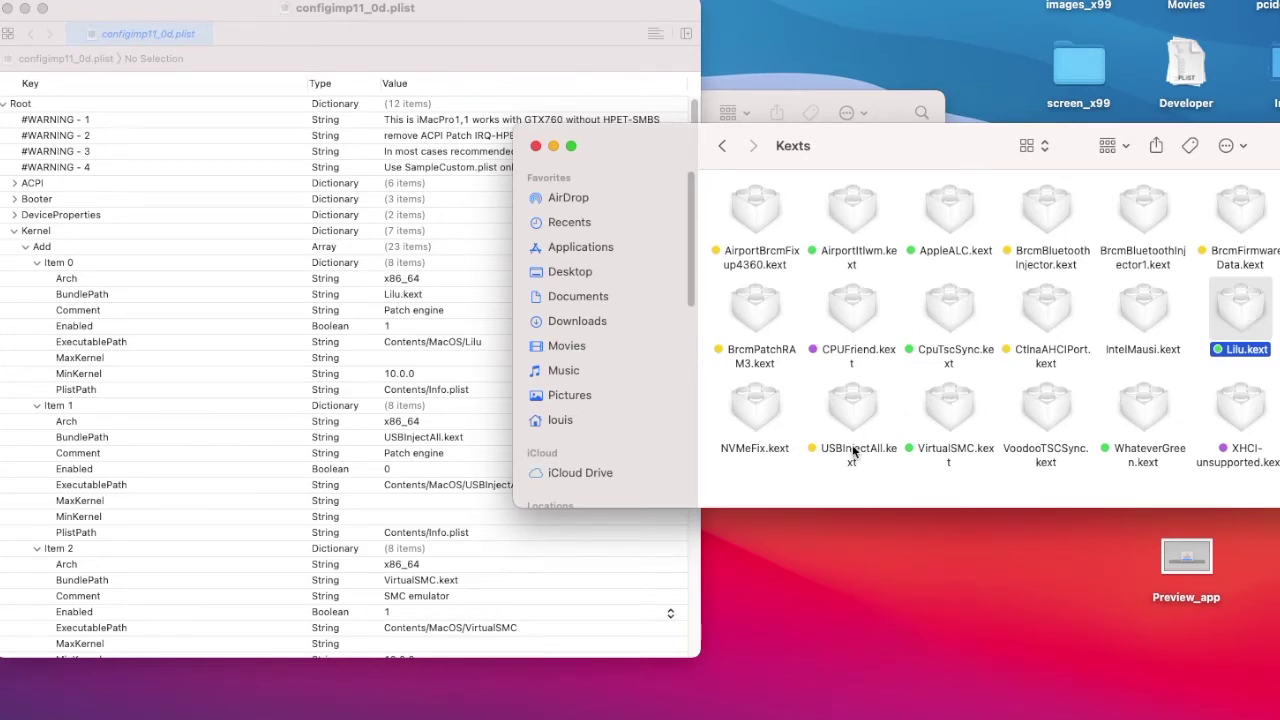
left_click(856, 405)
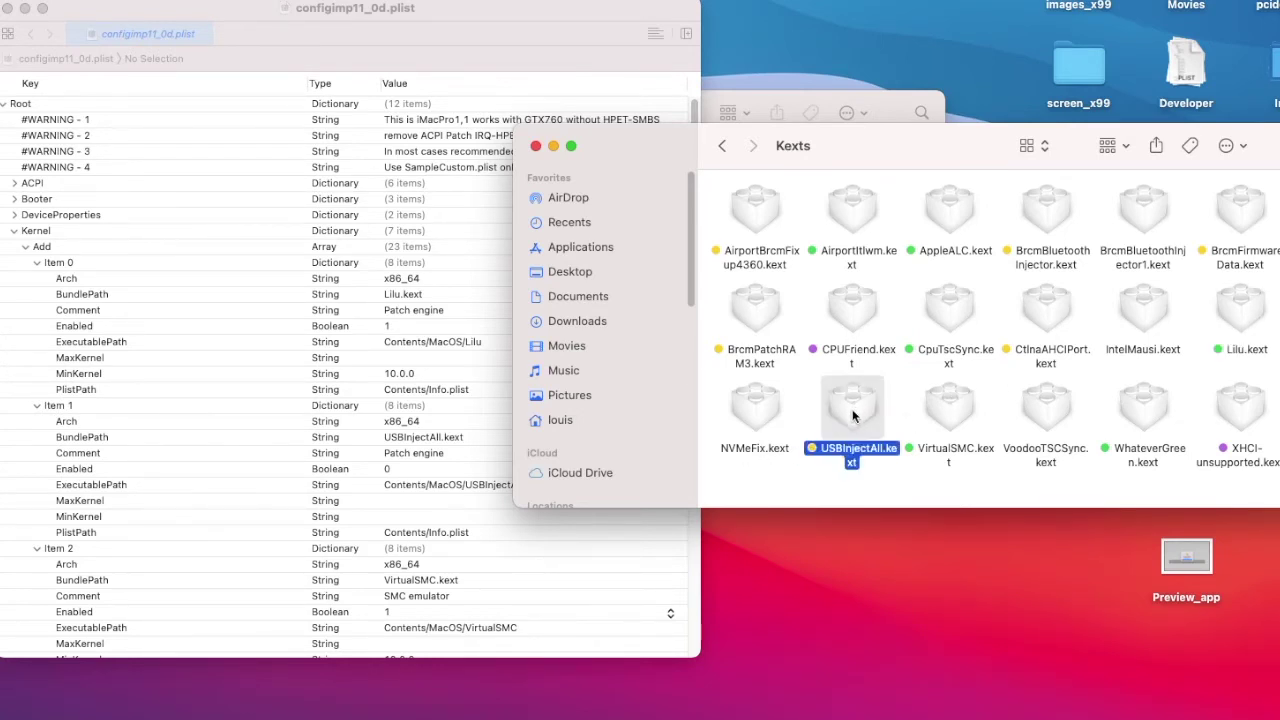
Review VirtualSMC, NVMeFix, CpuTscSync, VoodooTSCSync, WhateverGreen and XHCI-unsupported in the Kexts folder
left_click(963, 408)
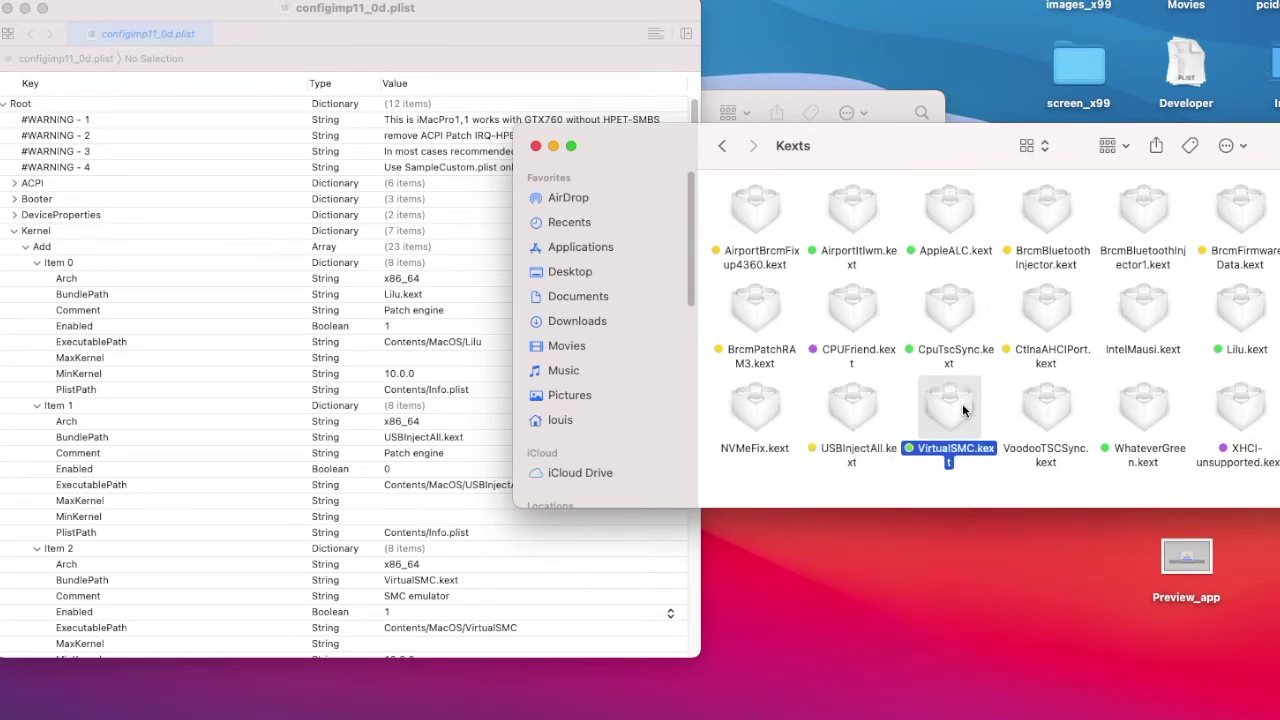
left_click(758, 410)
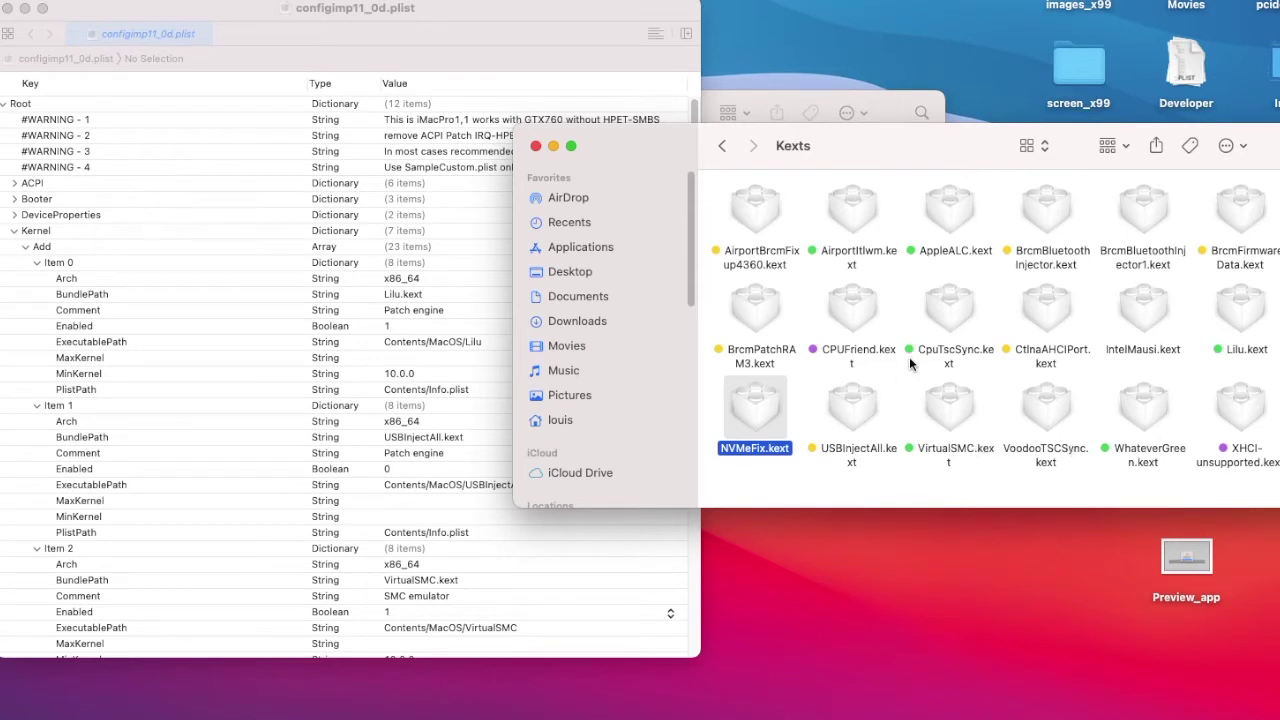
left_click(946, 312)
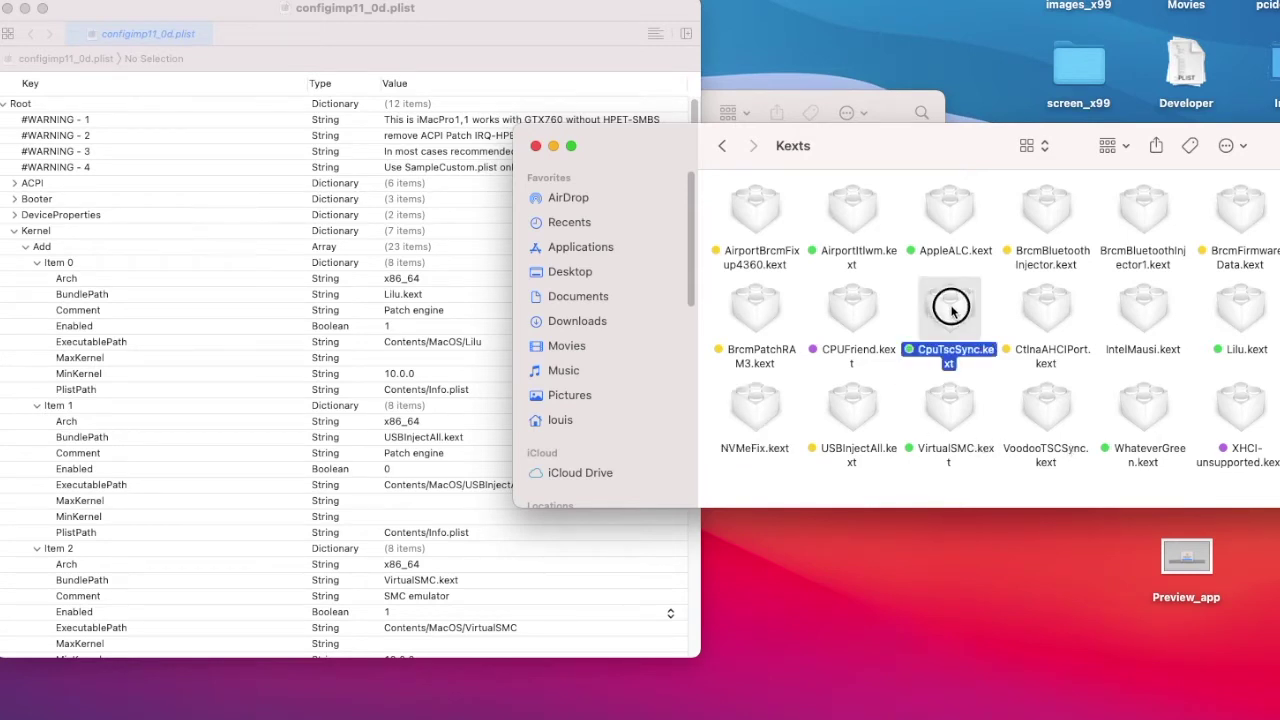
left_click(1052, 405)
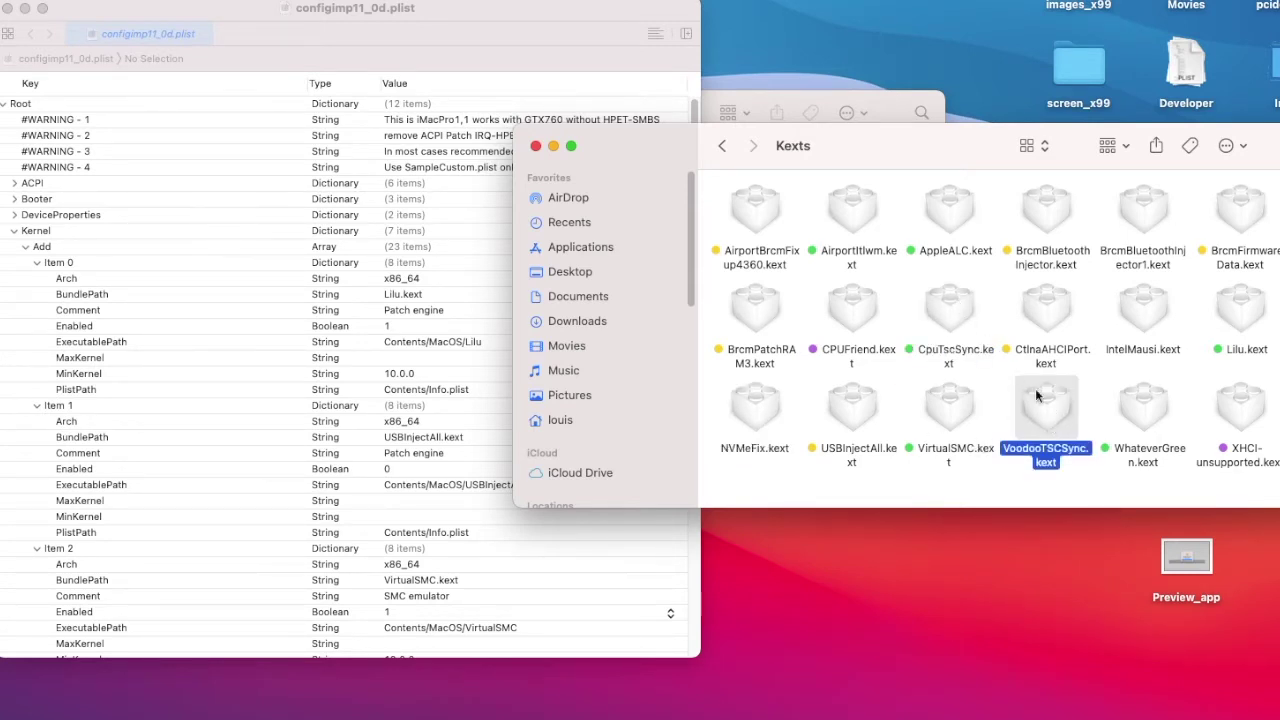
key("Up")
key("Left")
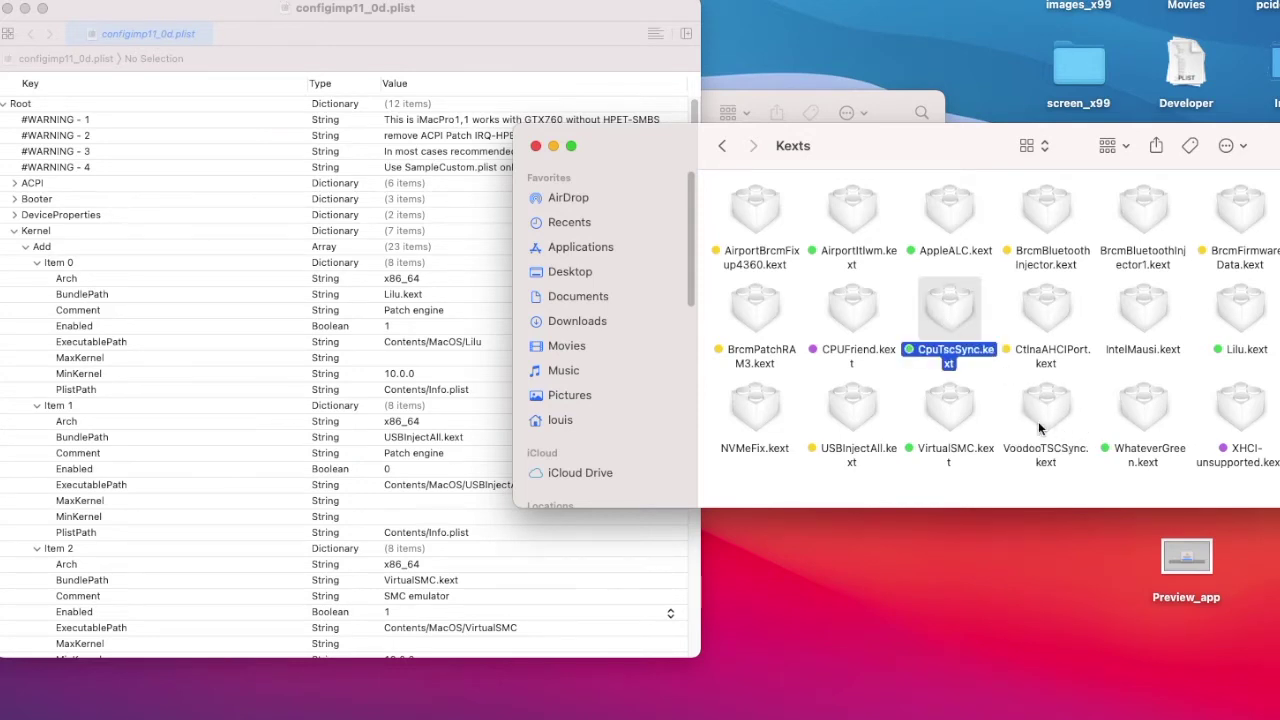
left_click(1148, 410)
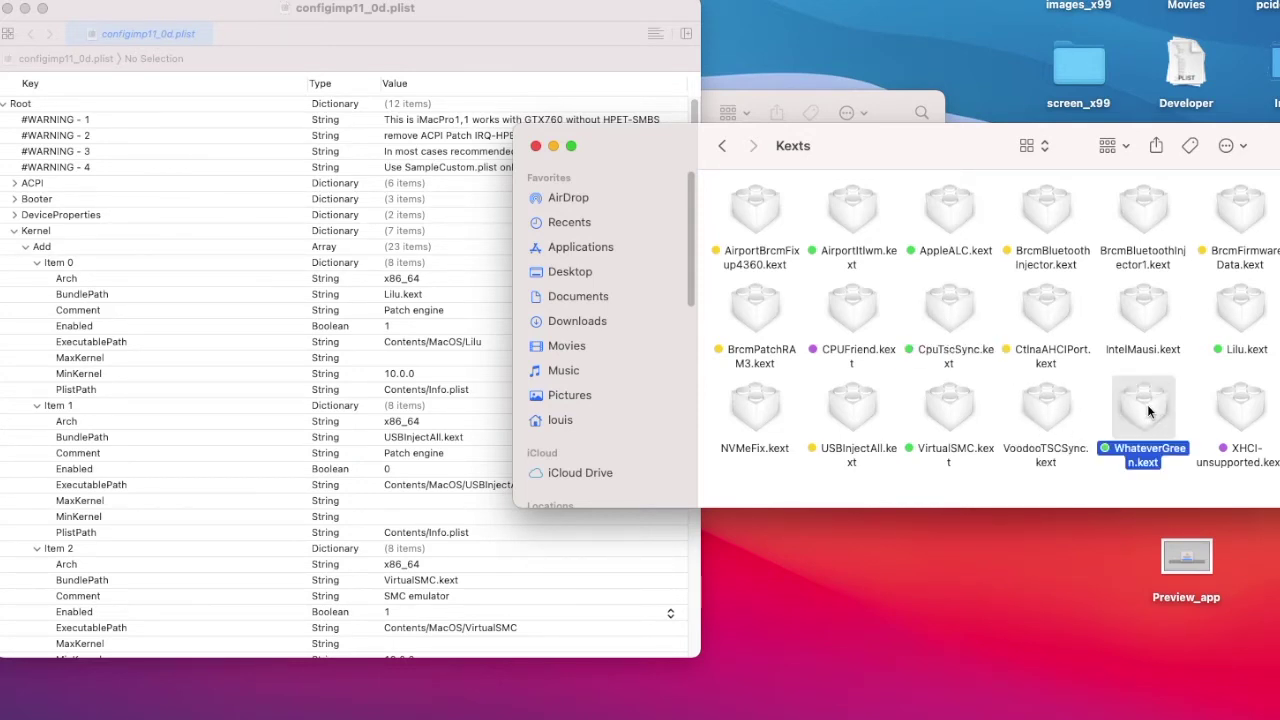
left_click(1246, 428)
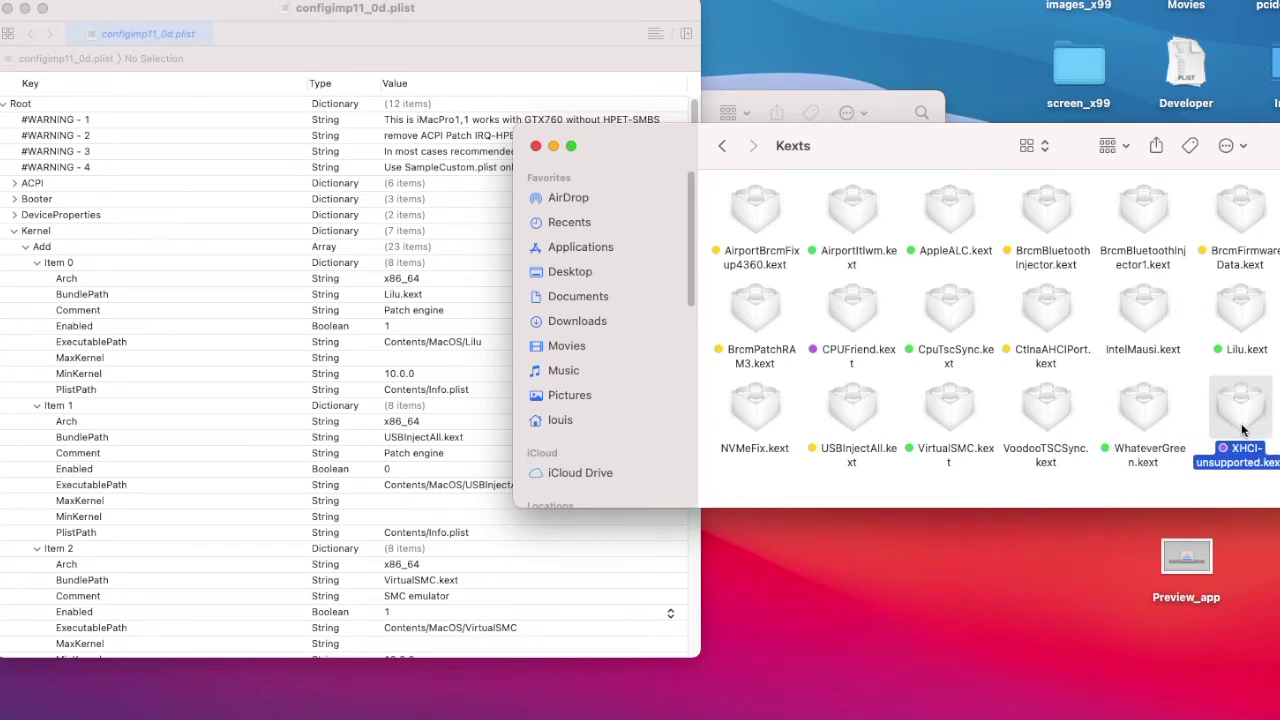
left_click(1101, 437)
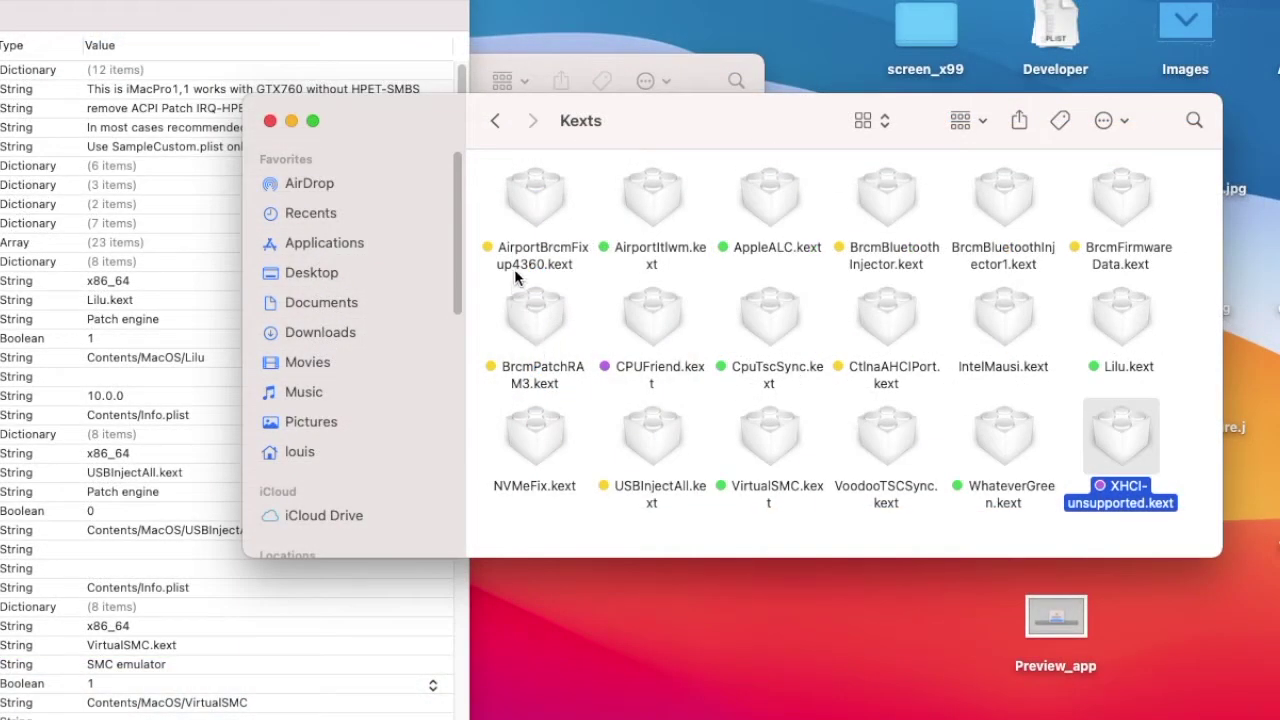
Return to the OC folder, open its ACPI folder and identify SSDT-EC-USBX_UD5.aml
left_click(491, 135)
double_click(540, 195)
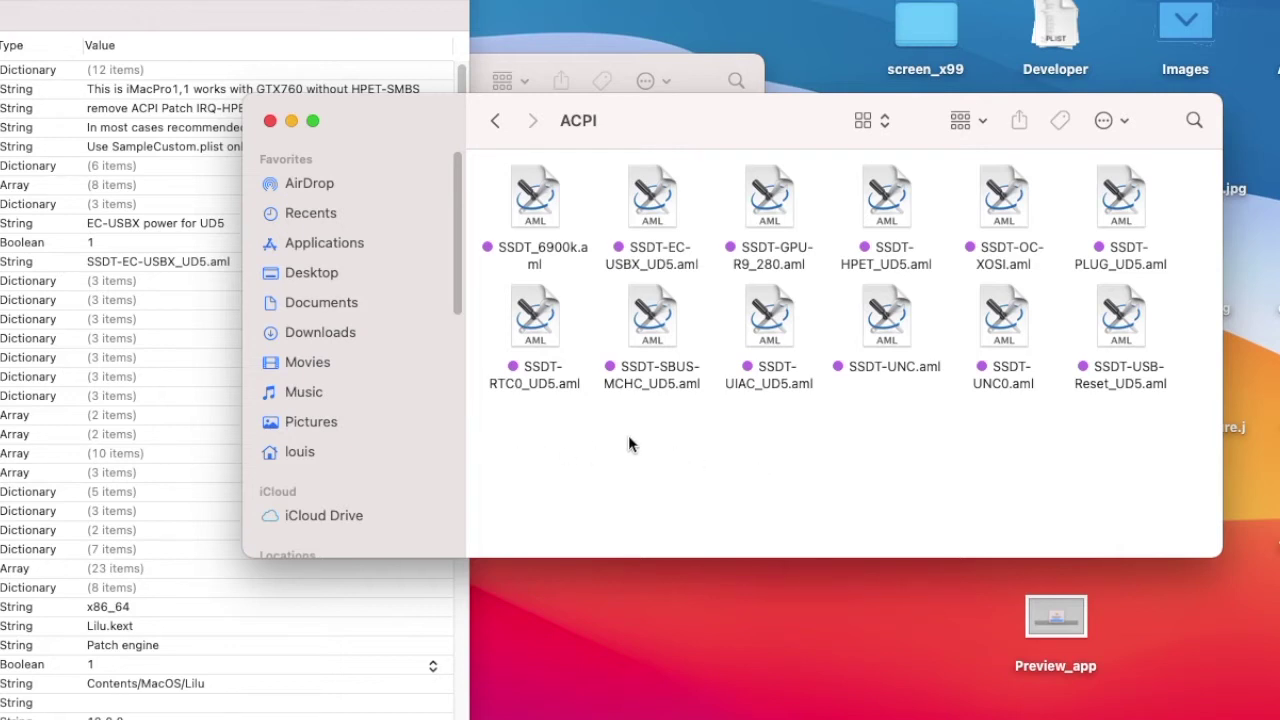
left_click(648, 268)
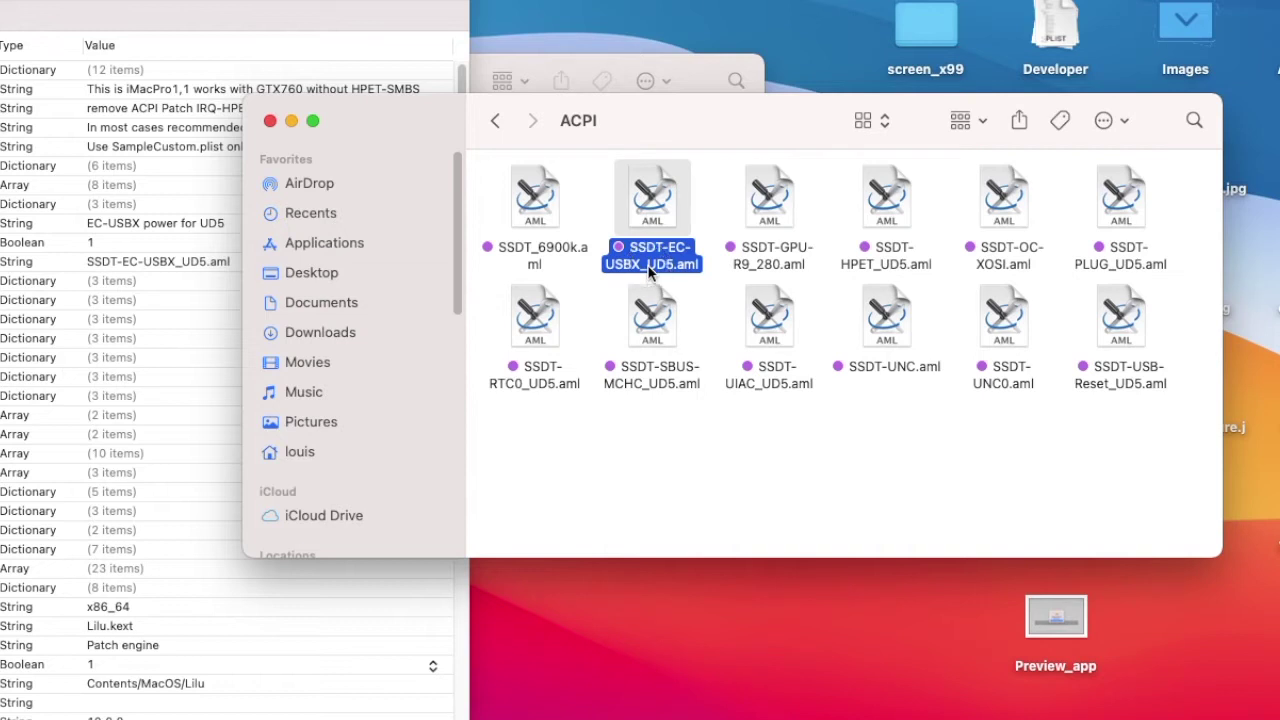
left_click(650, 268)
left_click(671, 271)
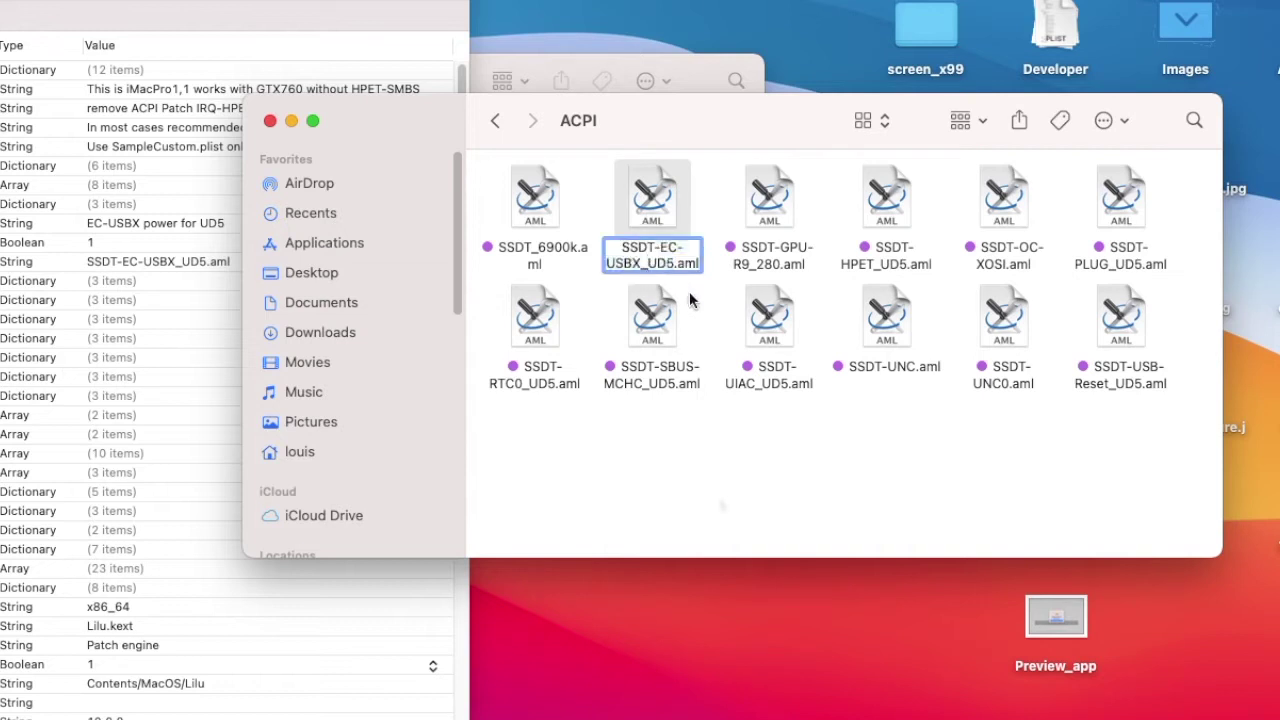
left_click(716, 498)
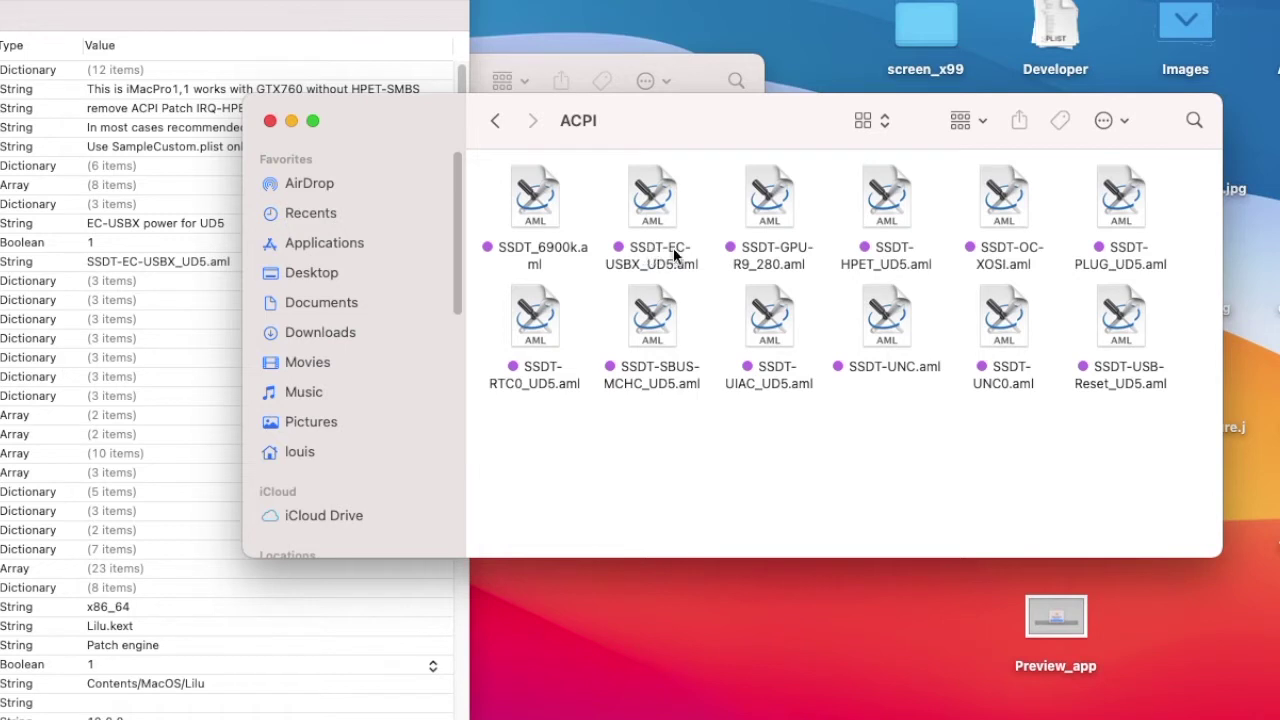
left_click(618, 272)
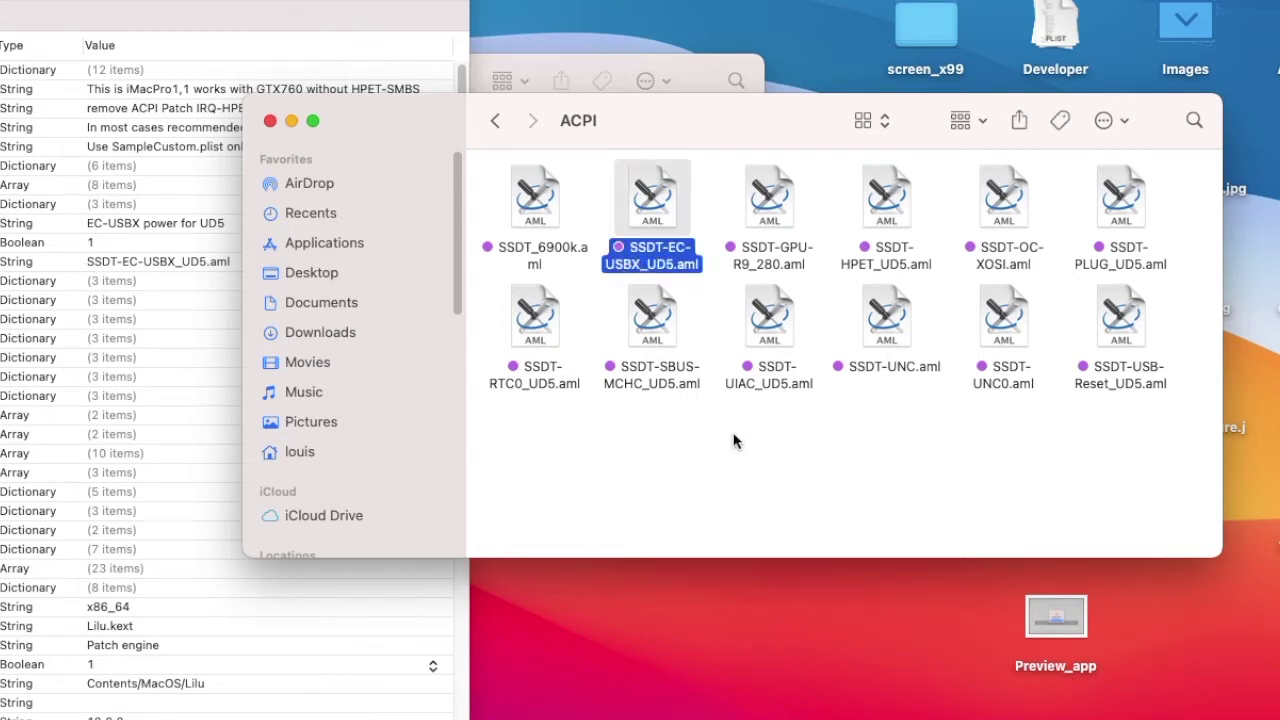
Identify SSDT-PLUG_UD5.aml, SSDT-RTC0_UD5.aml and SSDT-UNC.aml in the ACPI folder
left_click(1127, 268)
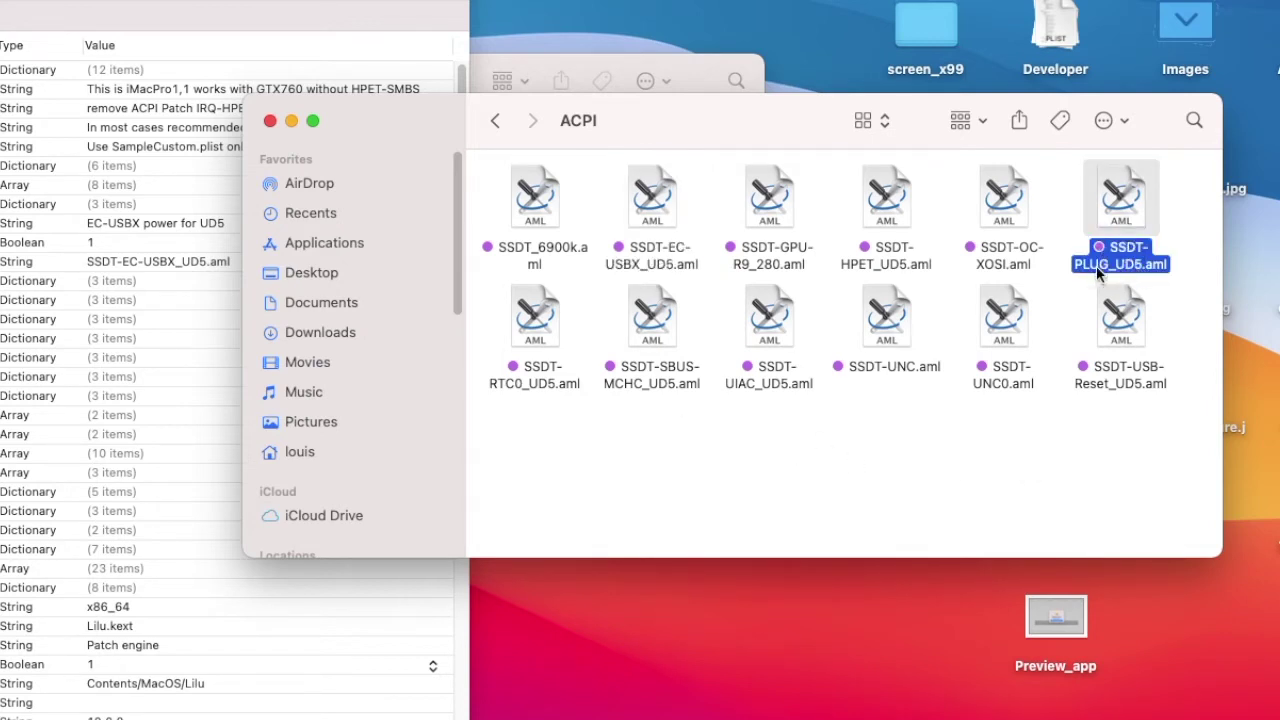
left_click(1113, 268)
left_click(1068, 472)
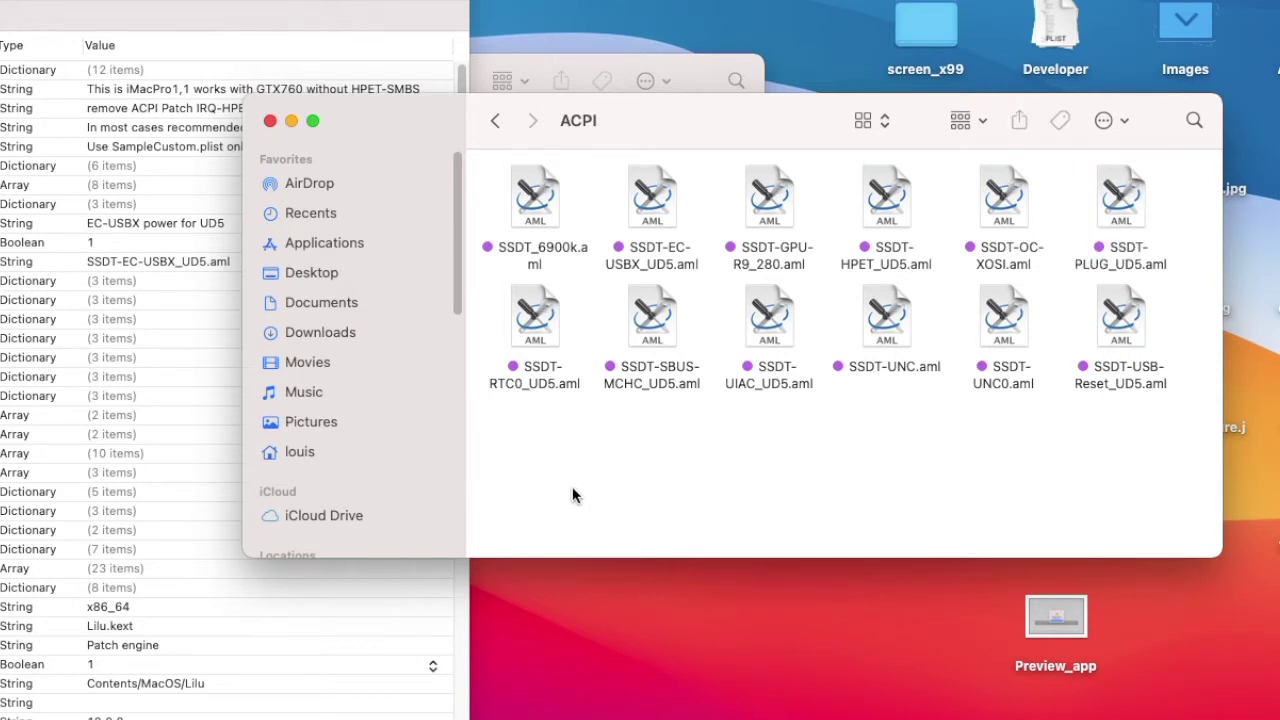
left_click(533, 389)
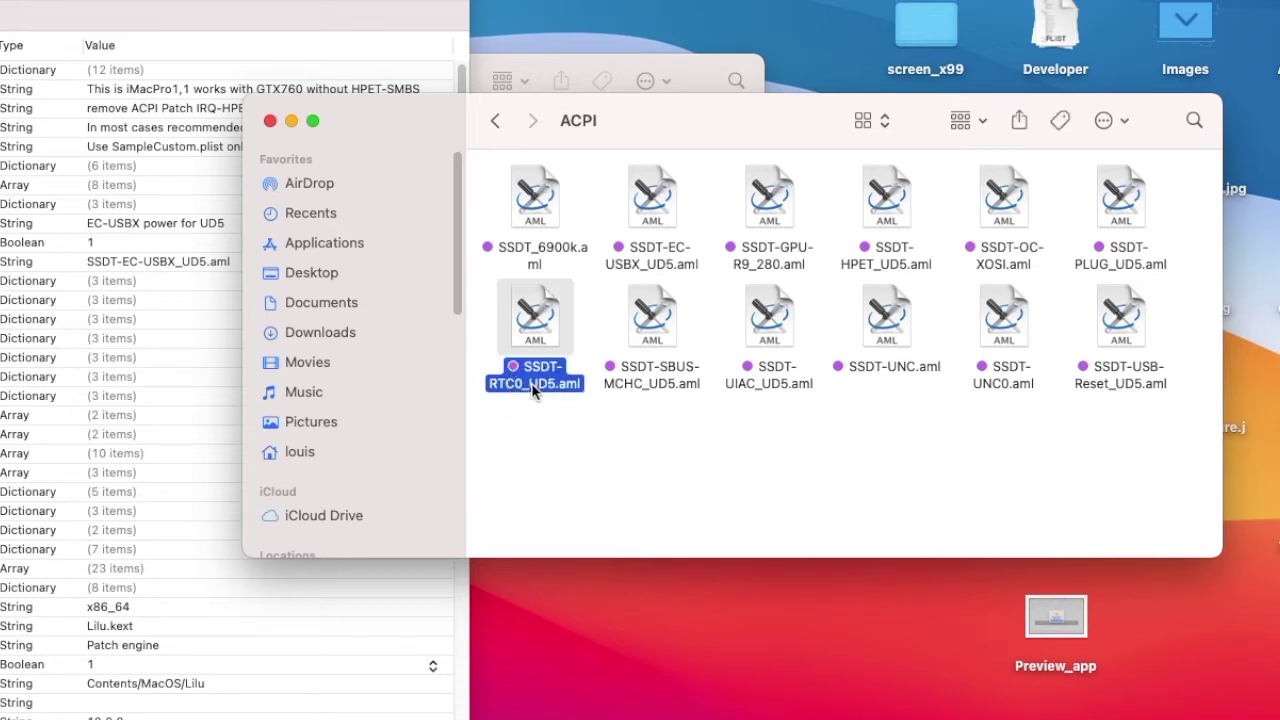
left_click(897, 372)
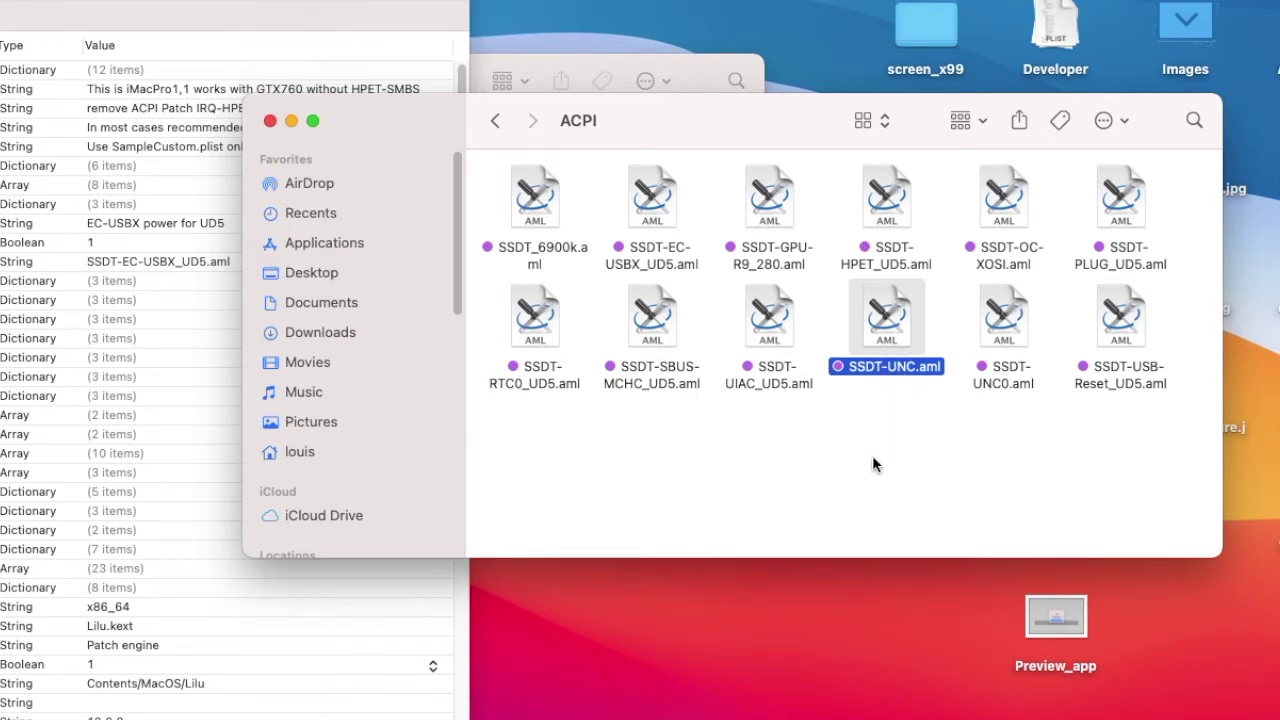
Go over the four main SSDTs once more: SSDT-EC-USBX_UD5, SSDT-PLUG_UD5, SSDT-RTC0_UD5 and SSDT-UNC
left_click(652, 235)
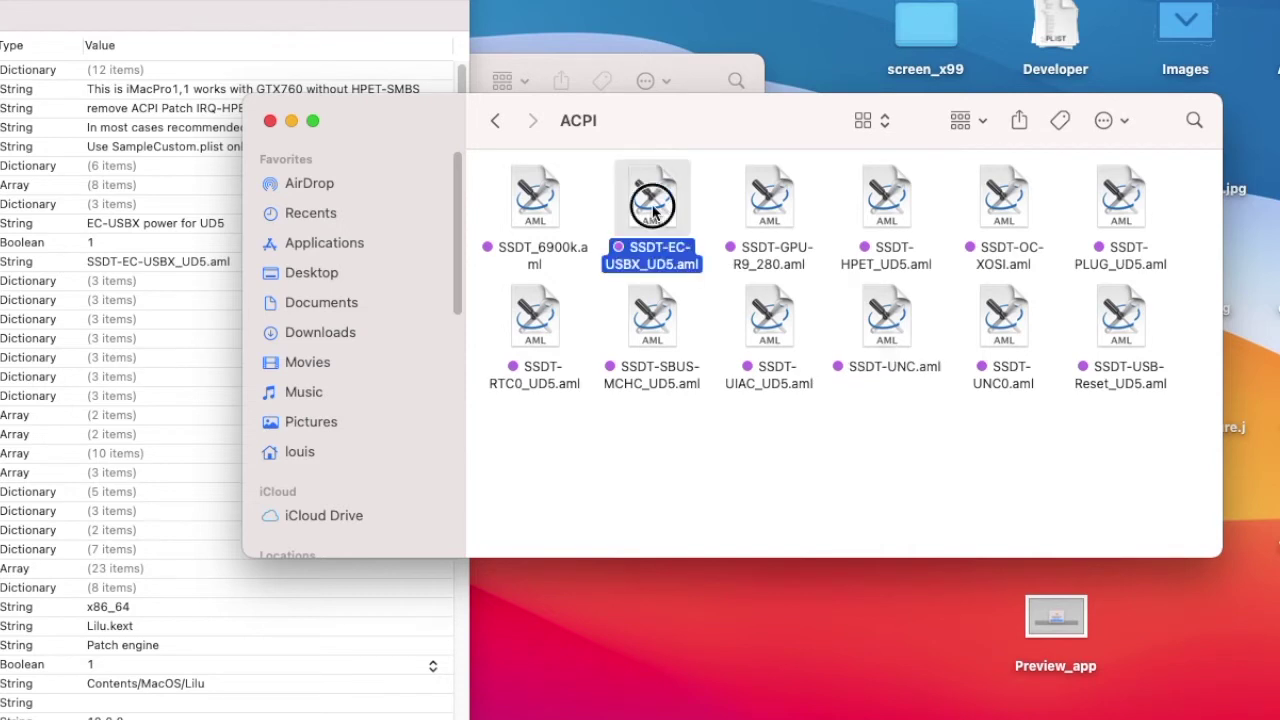
left_click(1127, 215)
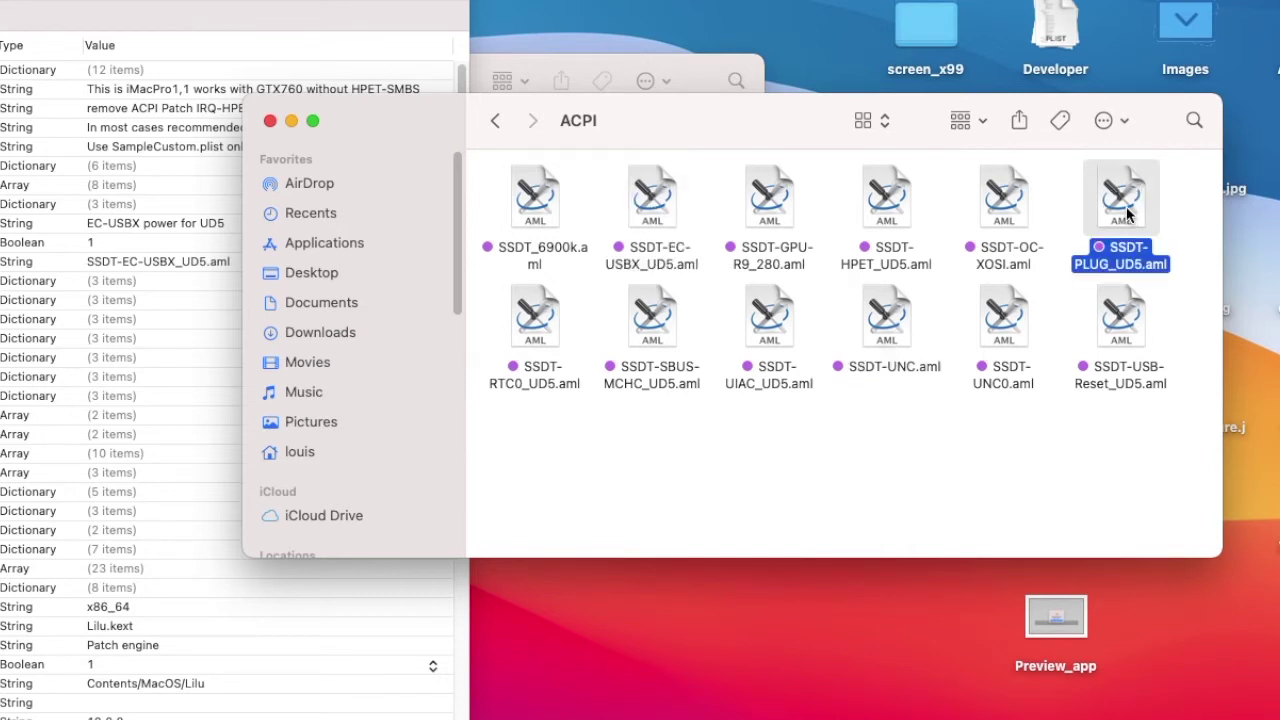
left_click(540, 340)
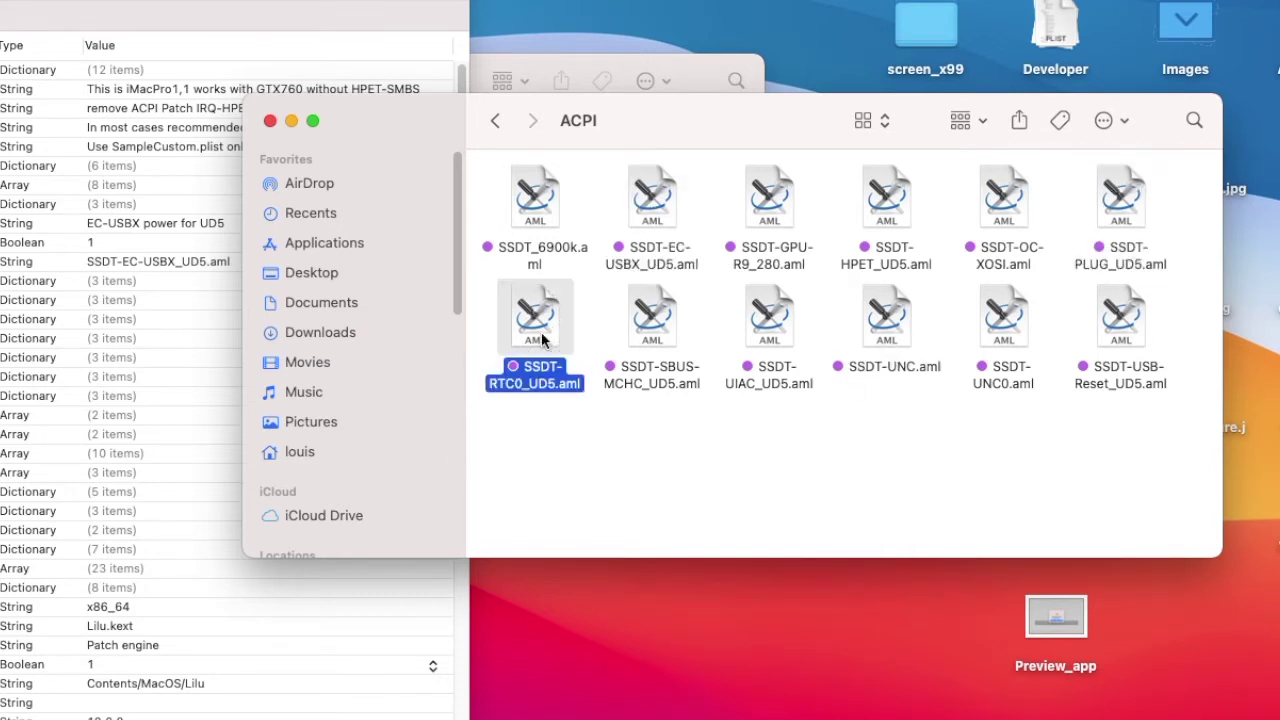
left_click(883, 338)
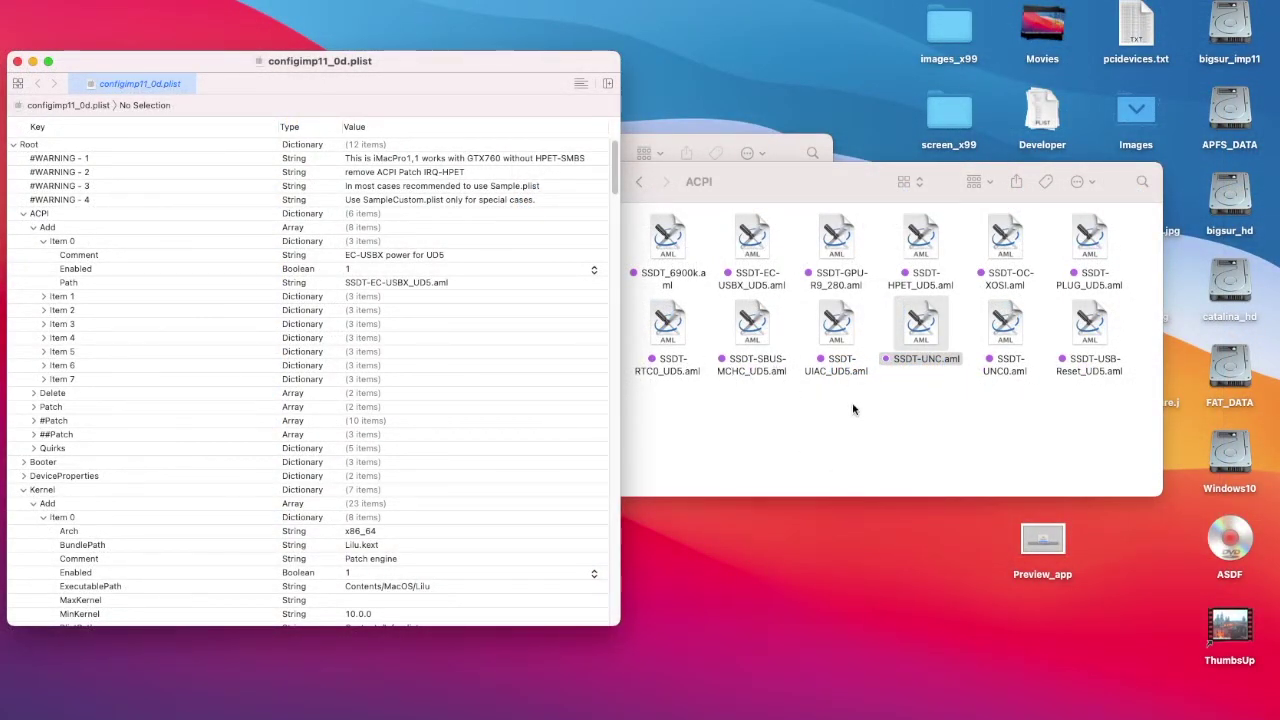
Move the ACPI folder window aside, launch Hackintool 2 and examine its USB controllers and full USB port list
left_click_drag(811, 181, 710, 171)
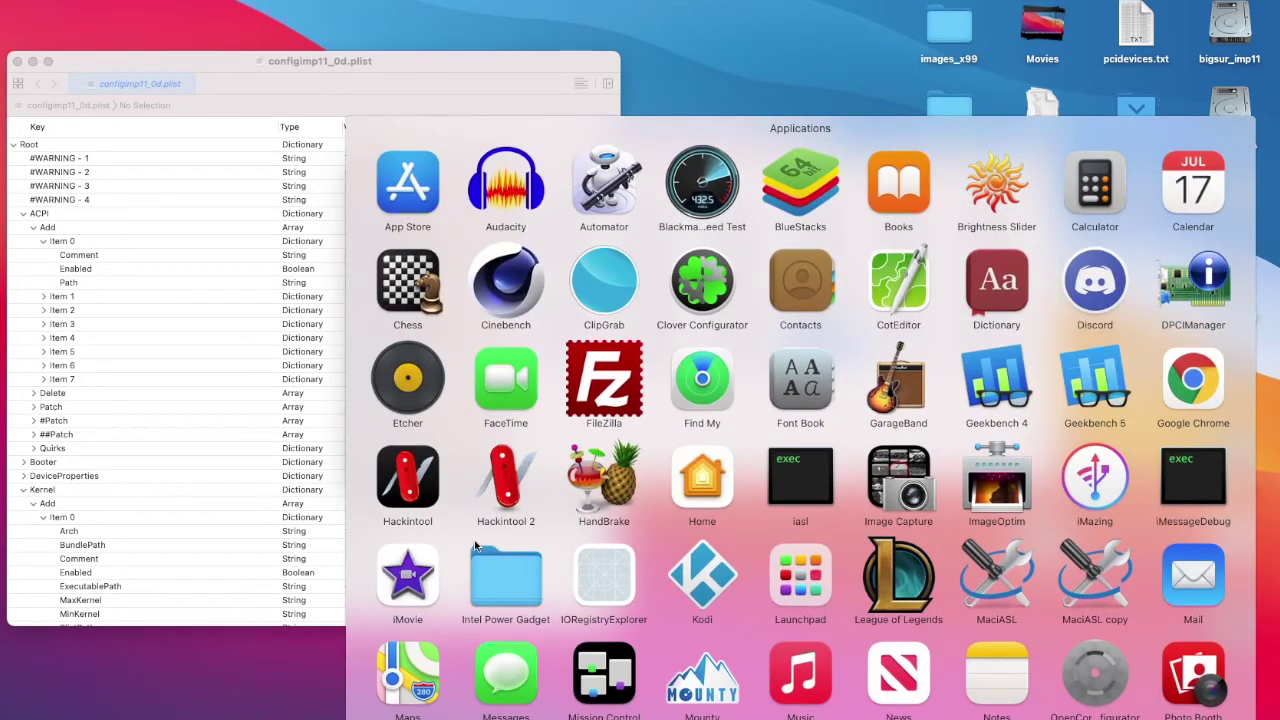
left_click(508, 478)
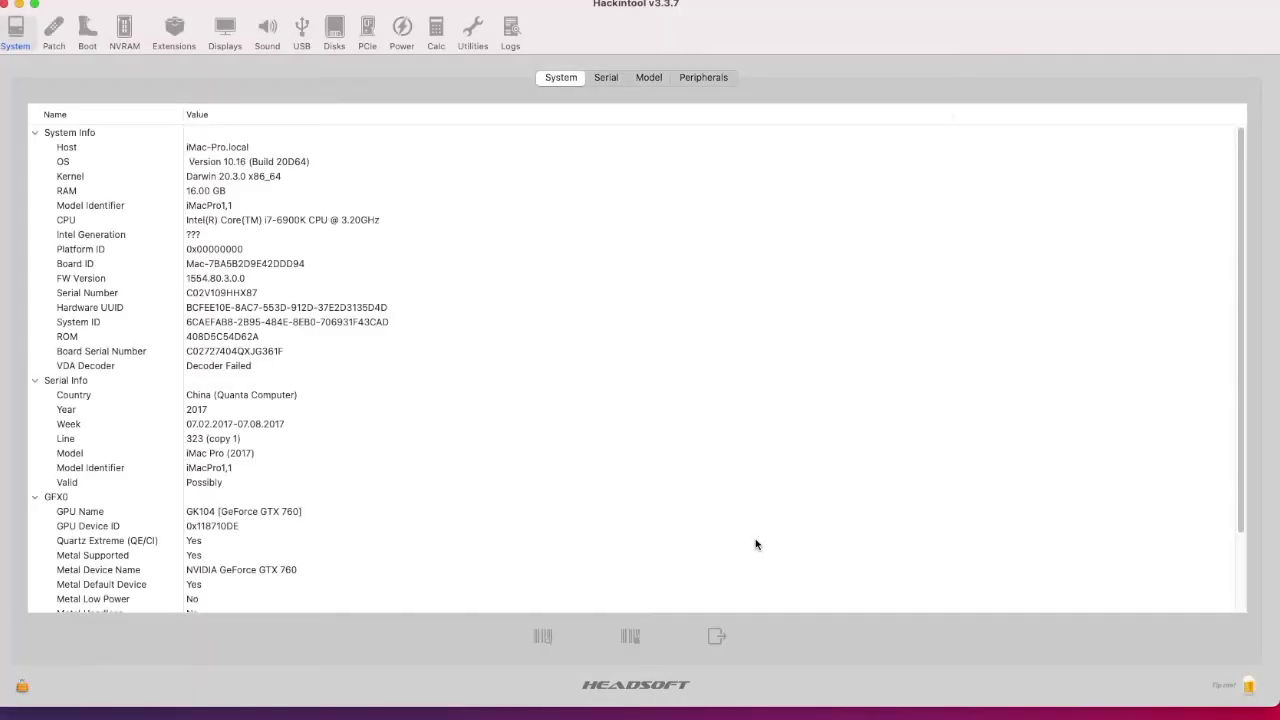
left_click(301, 30)
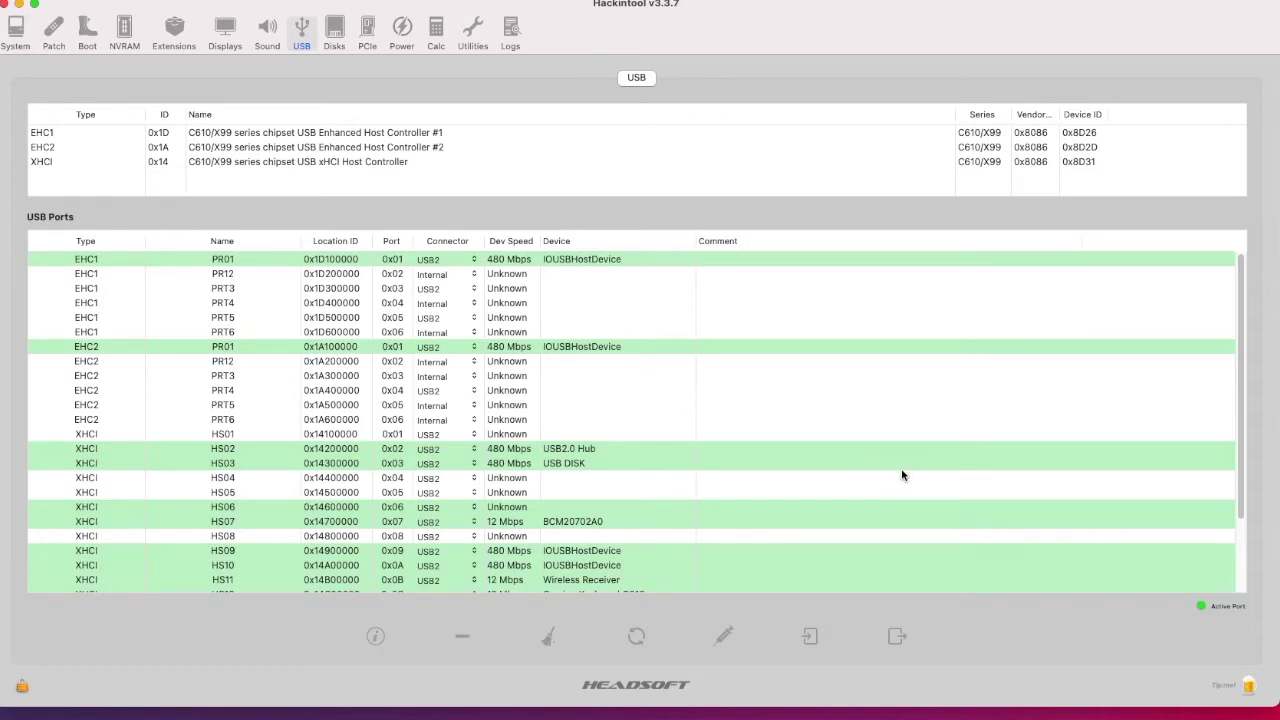
scroll(901, 474, "down", 1)
scroll(901, 474, "down", 3)
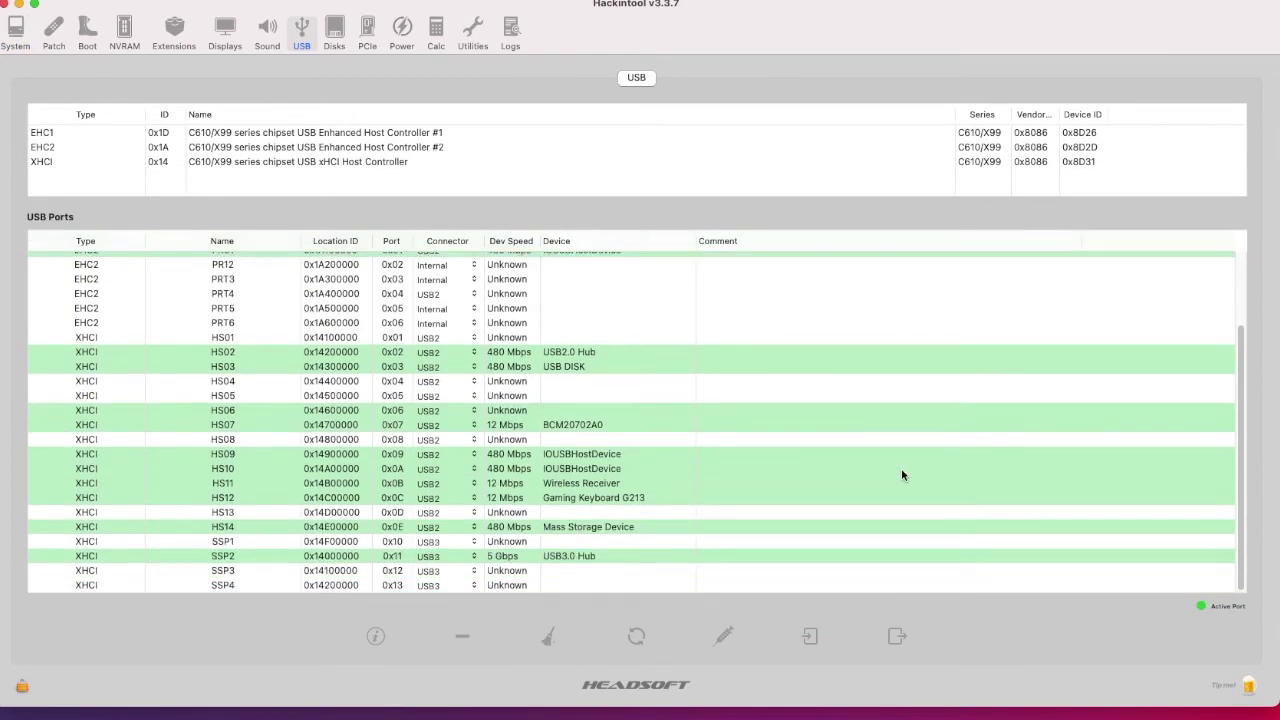
scroll(901, 474, "up", 3)
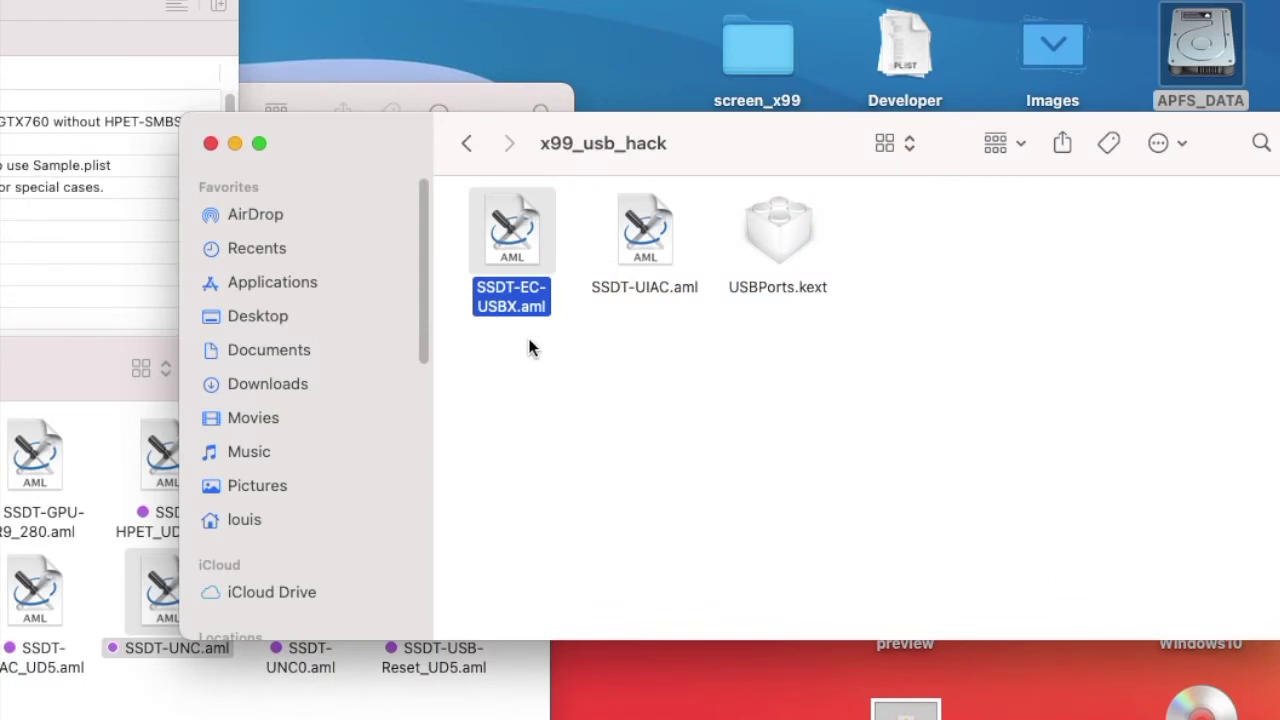
In the x99_usb_hack folder in Finder, review the USB files SSDT-UIAC.aml, USBPorts.kext and SSDT-EC-USBX.aml
left_click(655, 290)
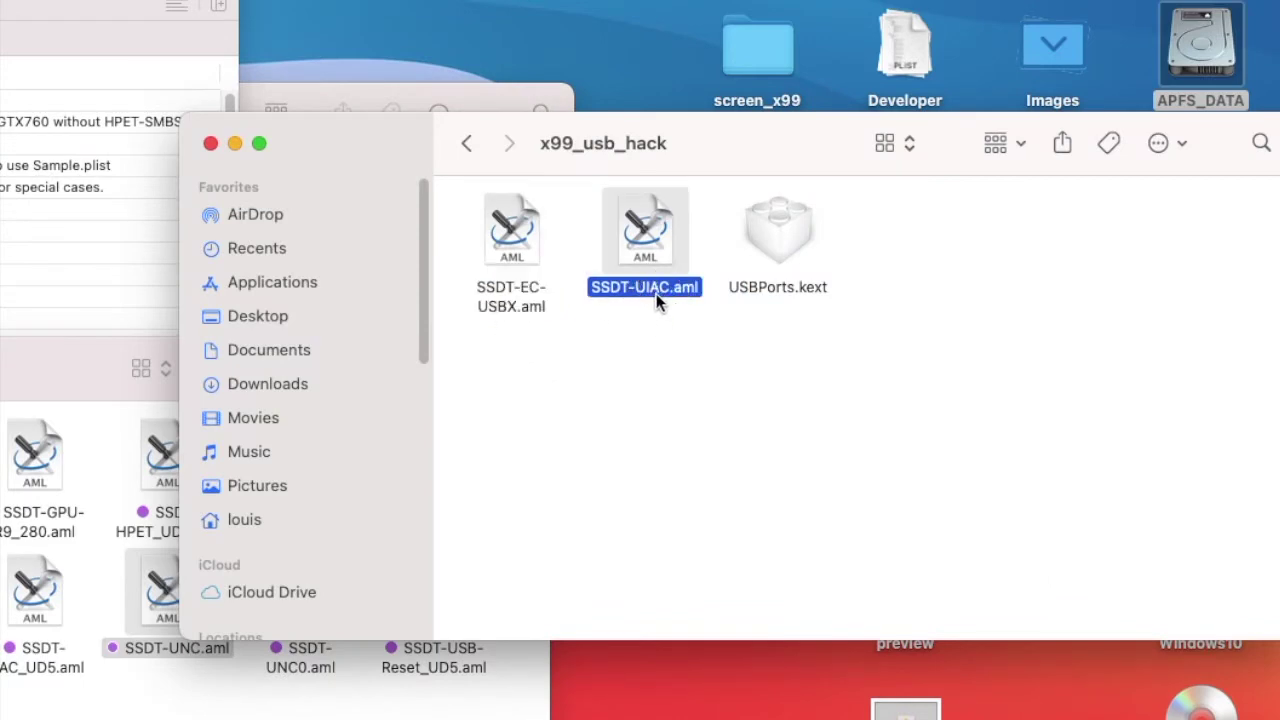
left_click(782, 290)
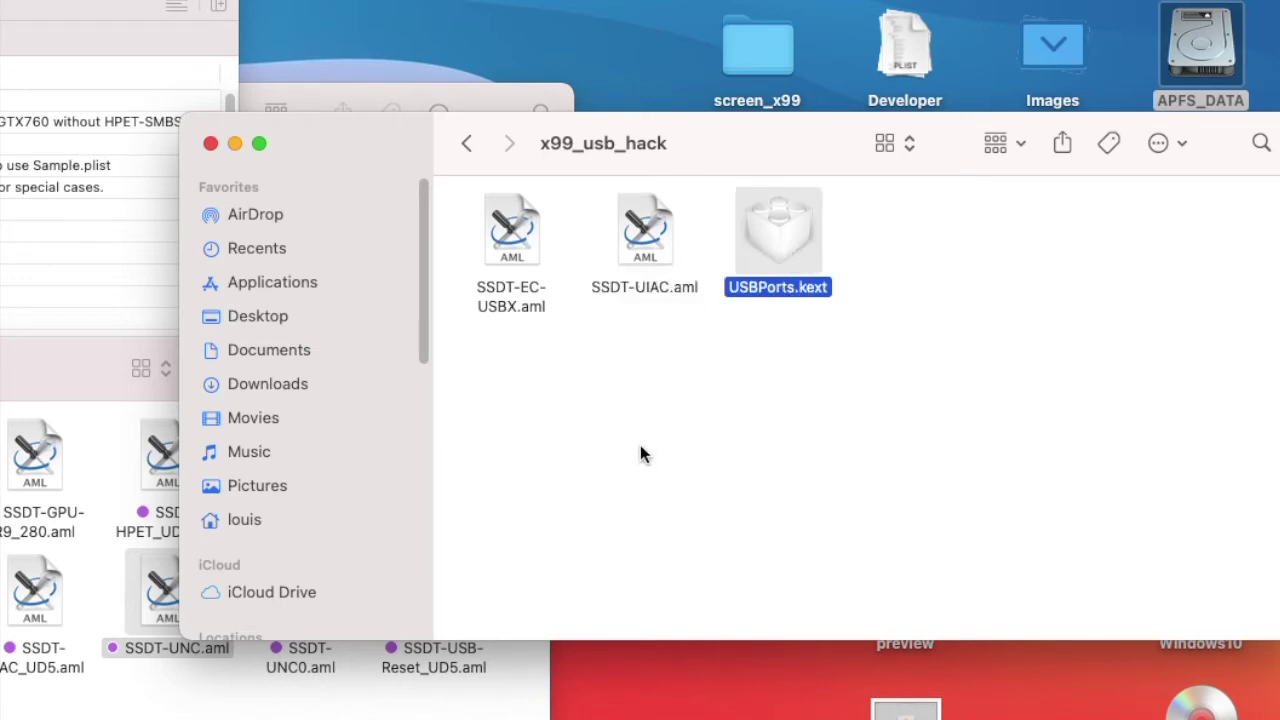
left_click(513, 303)
left_click(664, 279)
left_click(640, 261)
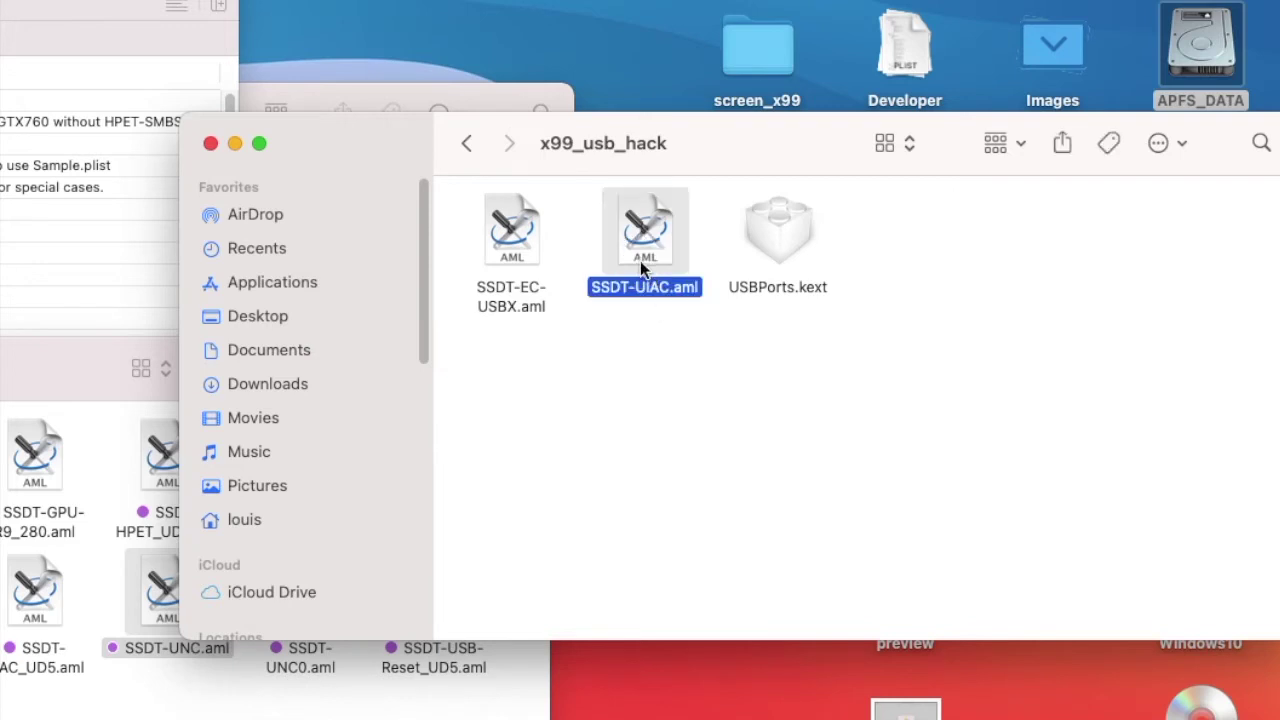
left_click(790, 243)
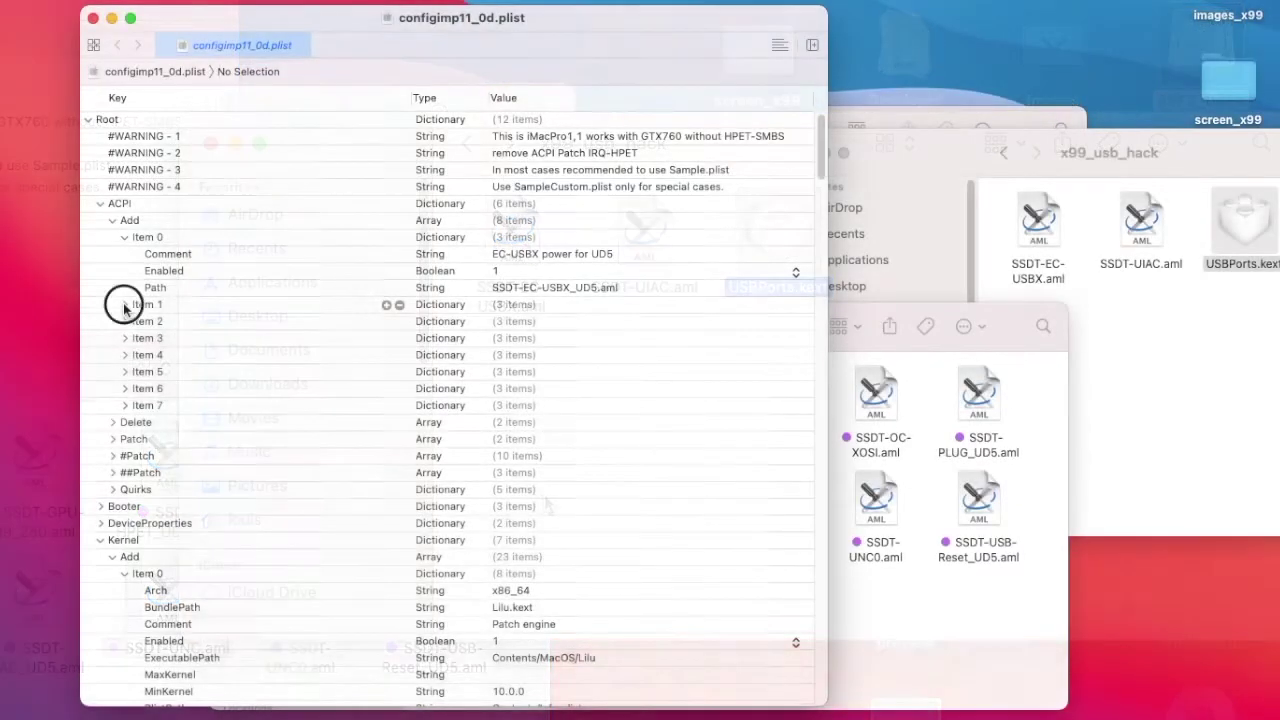
Switch to configimp11_0d.plist, expand ACPI Add Items 1 through 7 to examine their Comment, Enabled and Path values, and collapse Item 7
left_click(123, 304)
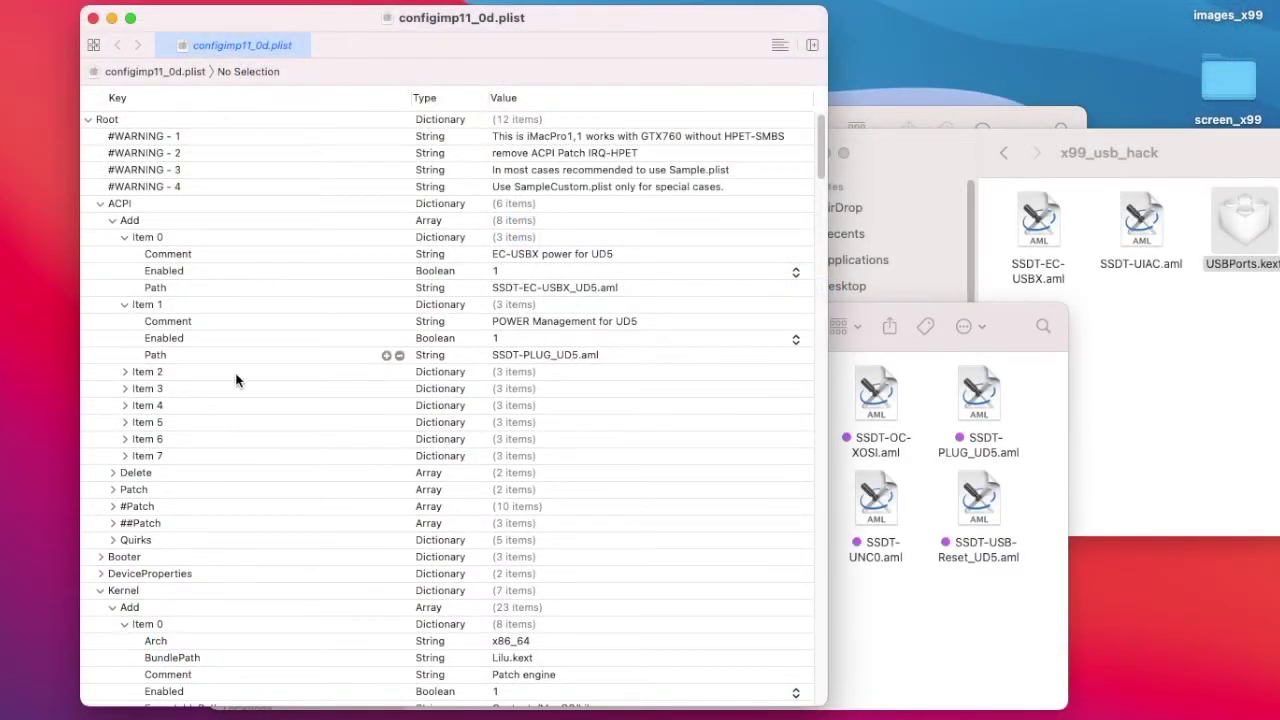
left_click(123, 371)
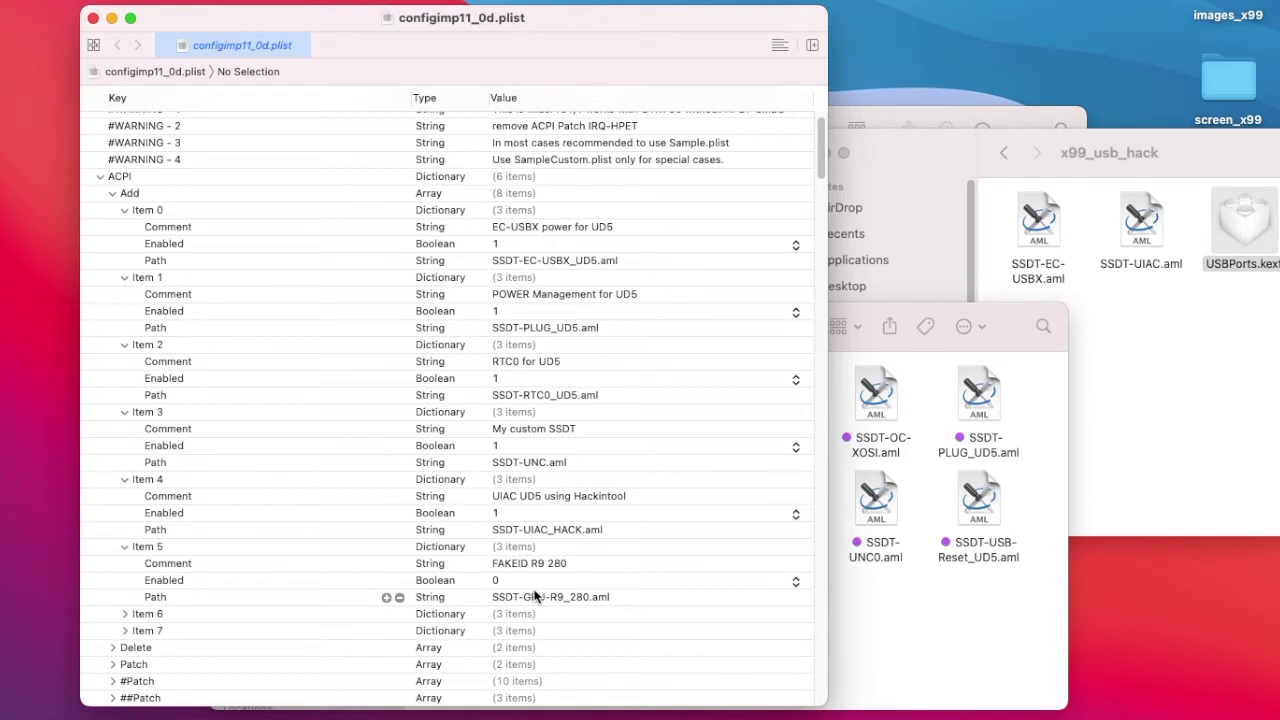
left_click(122, 614)
scroll(123, 614, "down", 5)
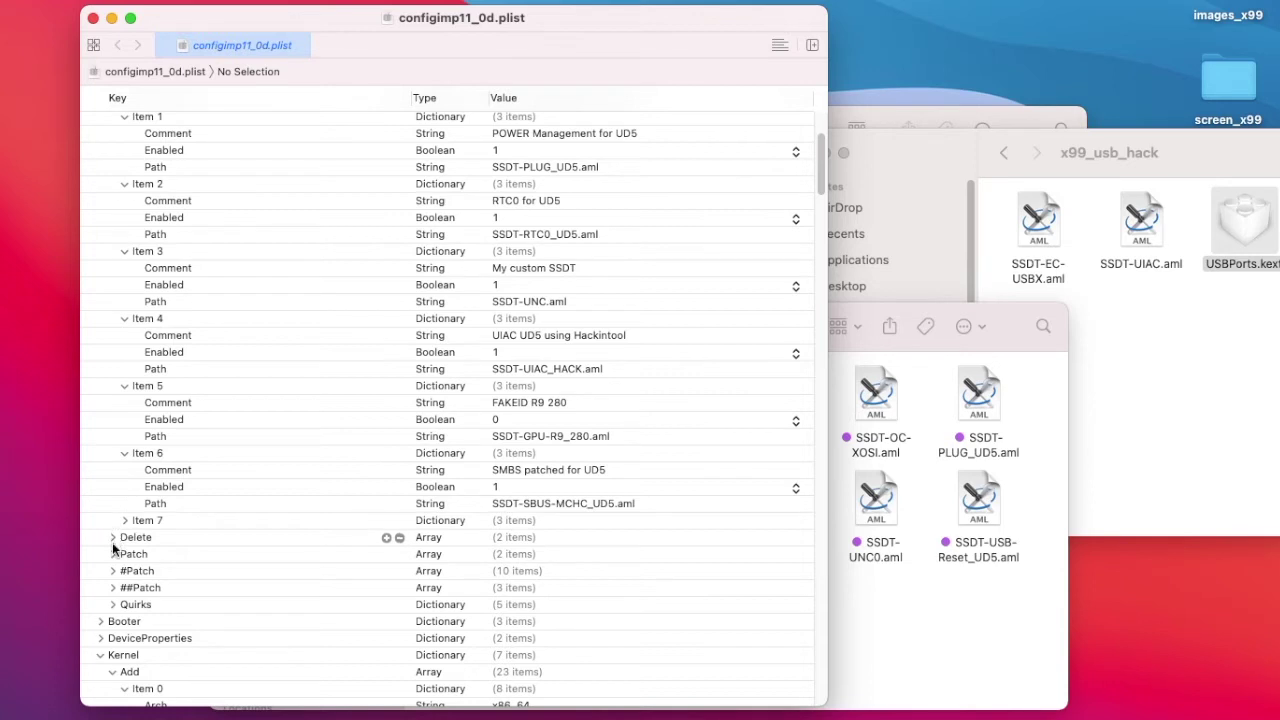
left_click(124, 520)
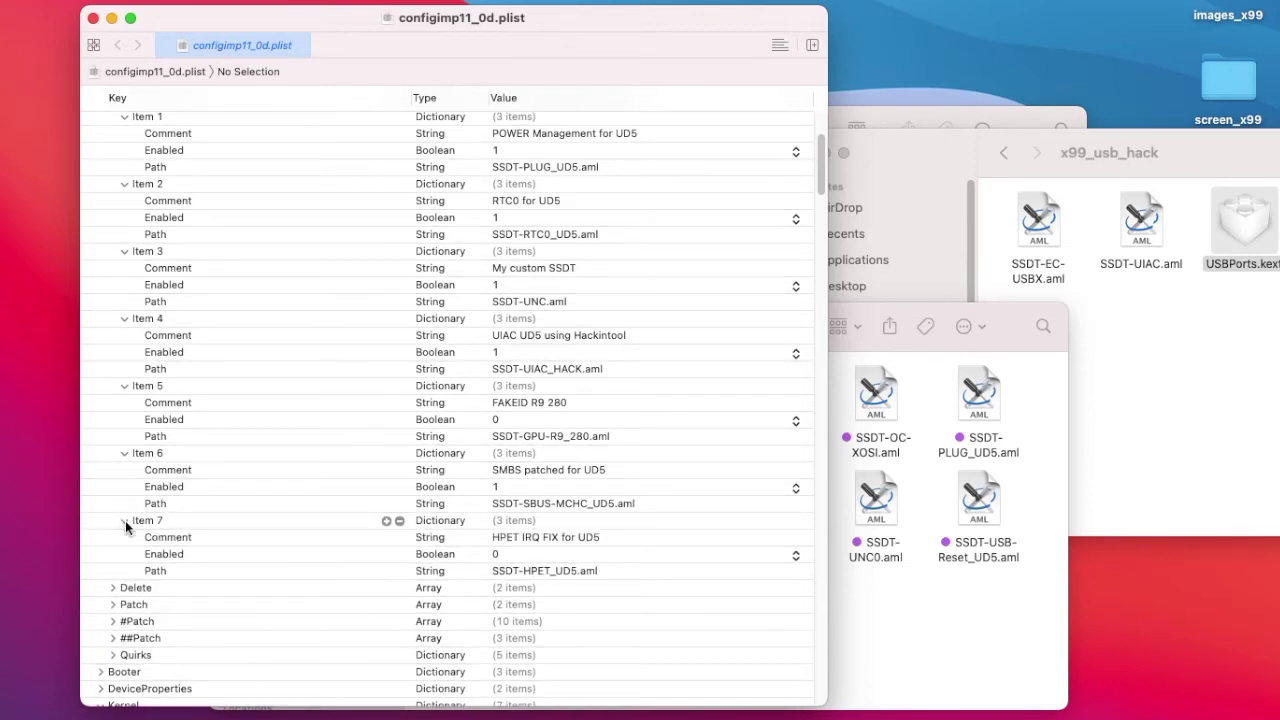
left_click(125, 520)
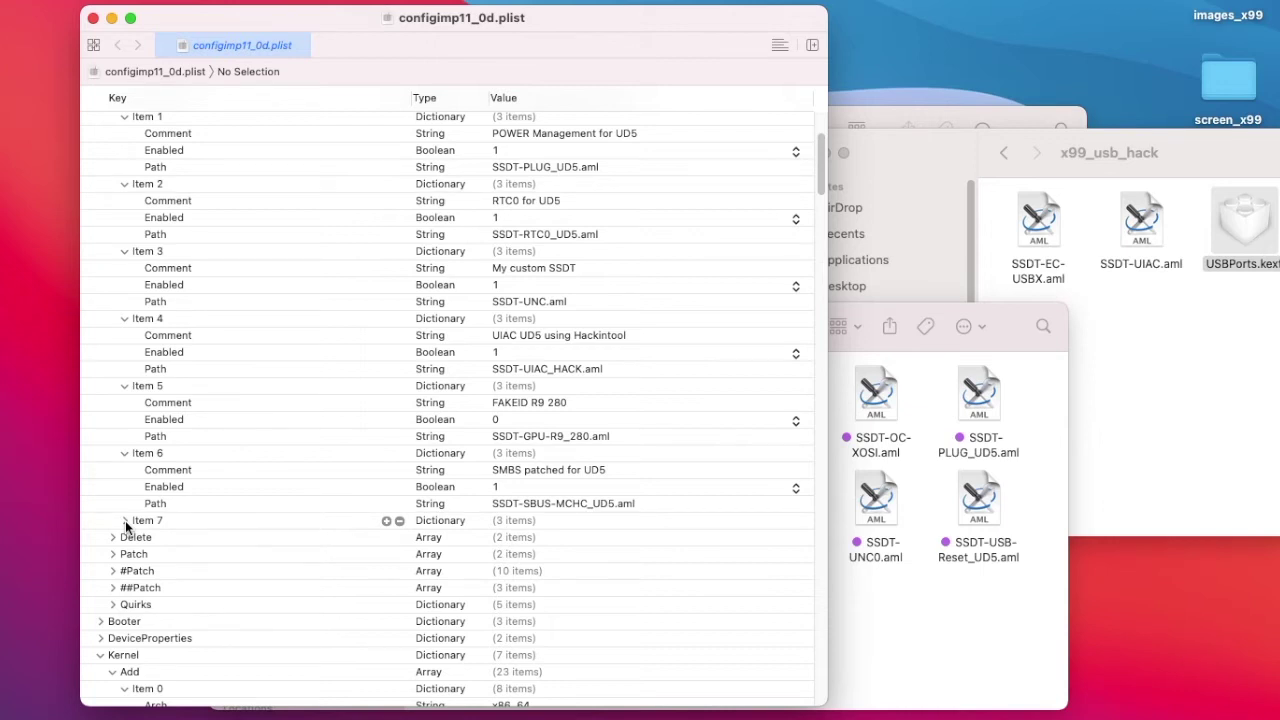
Expand the ACPI Patch array with Items 0 and 1 and examine the Comment, Find and Replace values of both GPRW patches
scroll(125, 520, "down", 3)
left_click(111, 485)
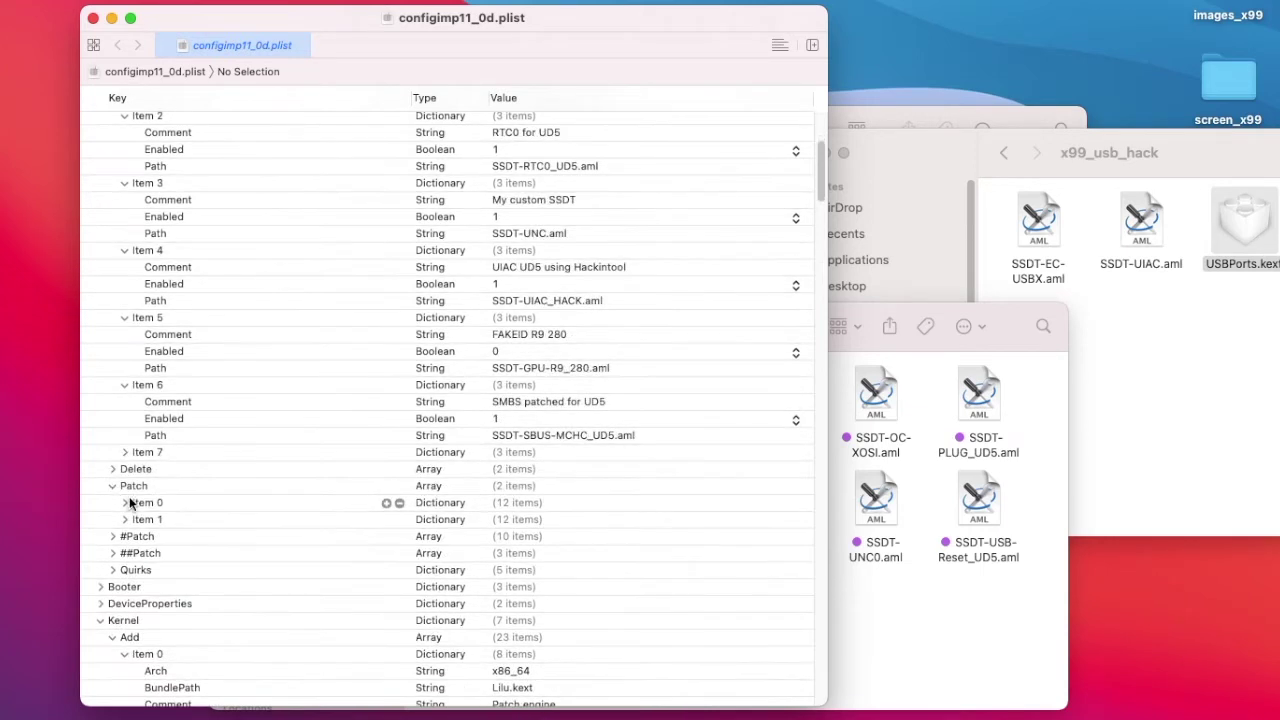
left_click(125, 501)
scroll(127, 501, "down", 3)
left_click(125, 561)
scroll(124, 555, "down", 2)
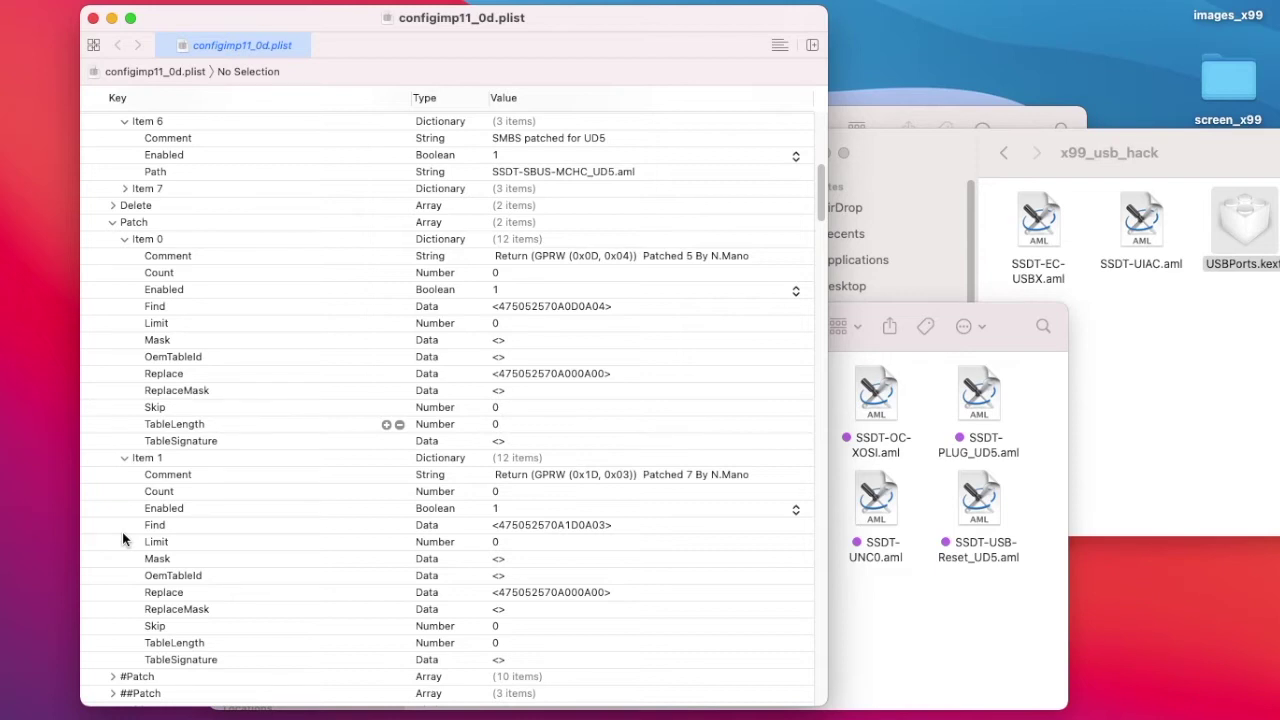
left_click(100, 476)
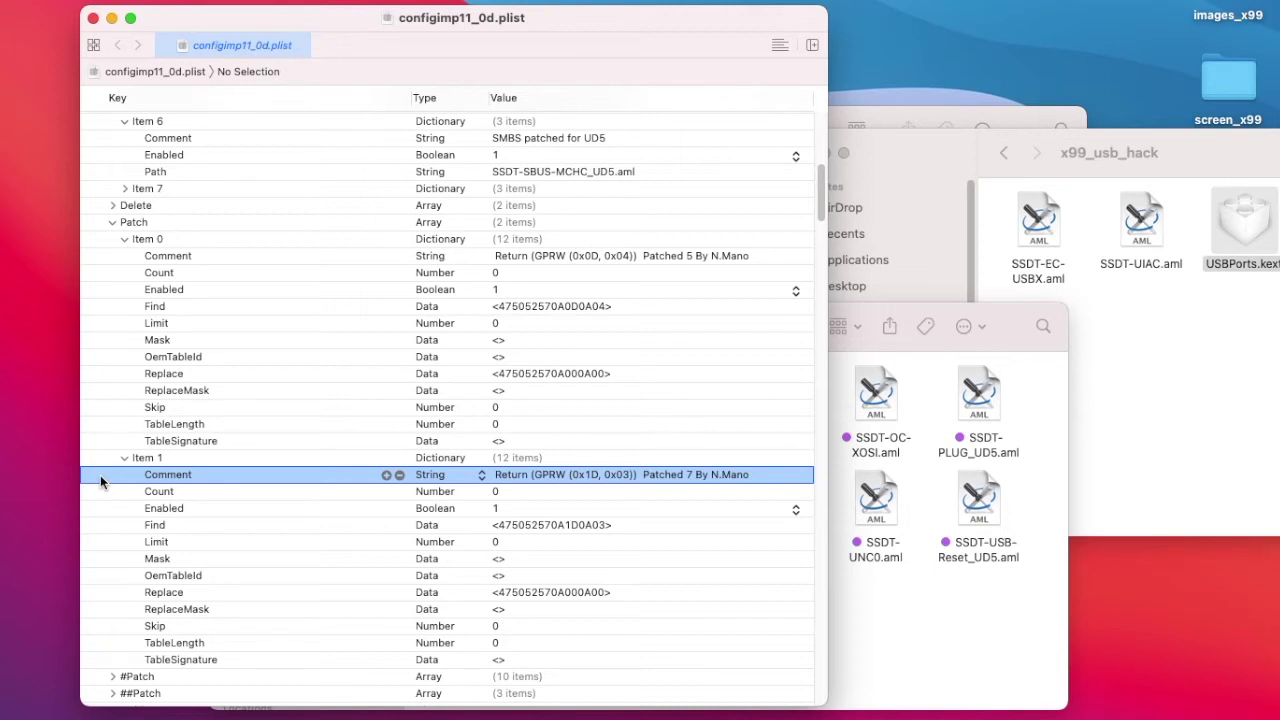
scroll(137, 604, "down", 2)
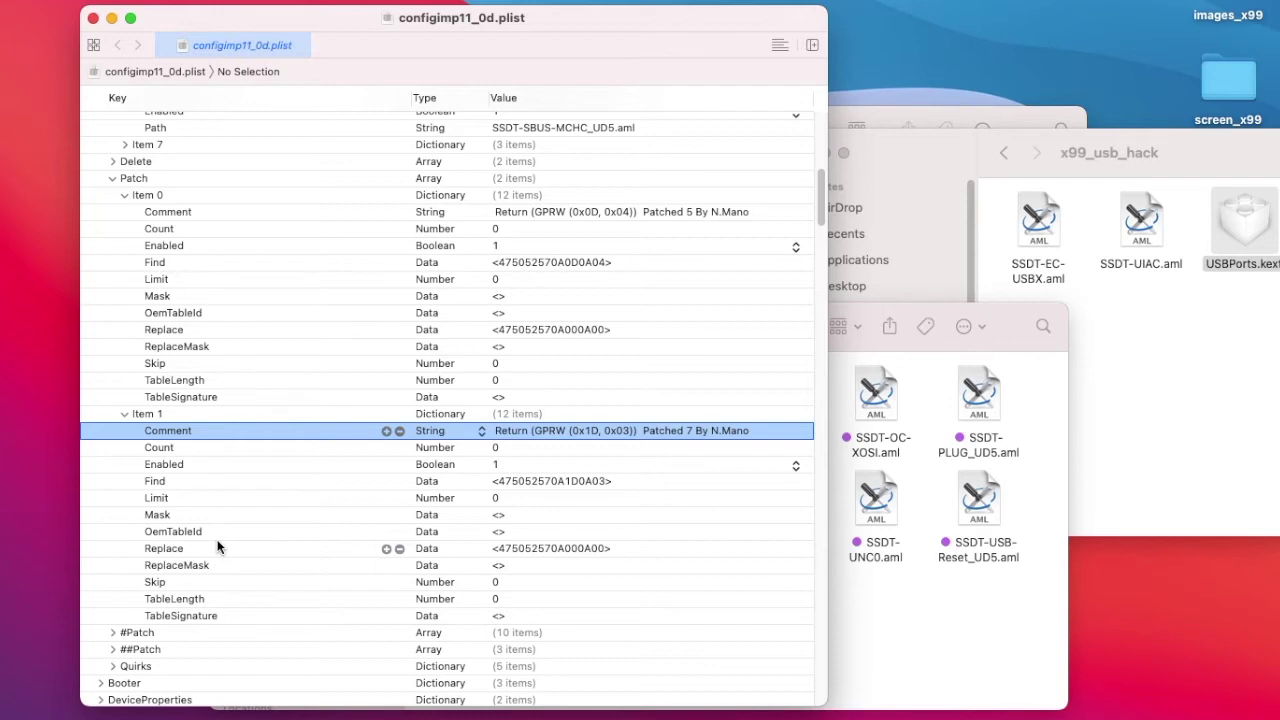
Review the SSDT paths of ACPI Add Items 0 and 1, check the CPU frequency and temperature graphs, and return to the ACPI folder
scroll(218, 546, "up", 10)
left_click(580, 287)
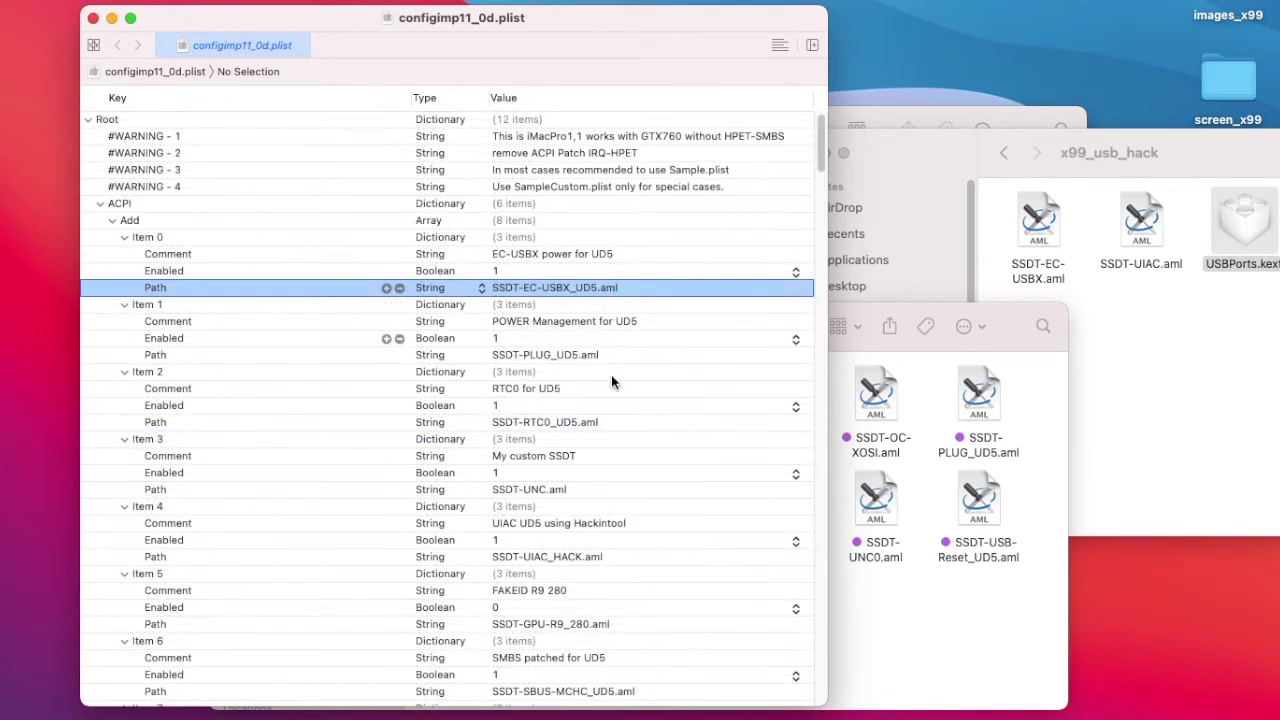
left_click(573, 355)
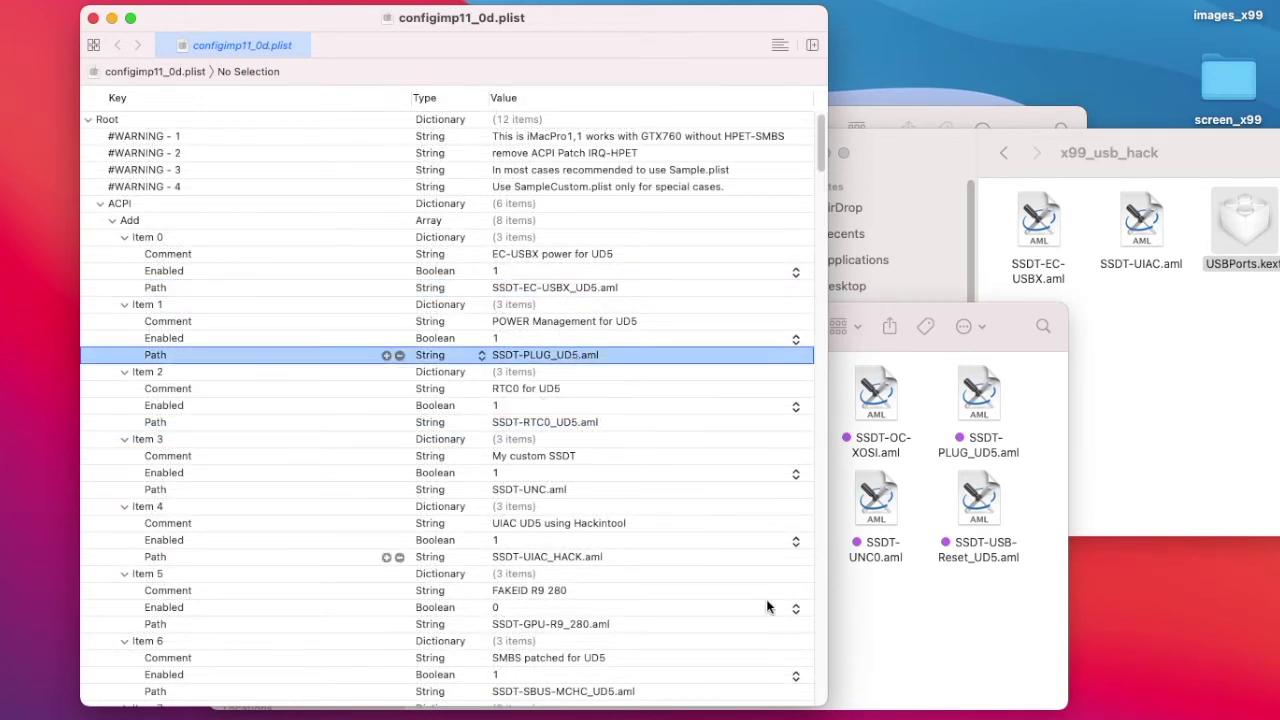
left_click(1003, 627)
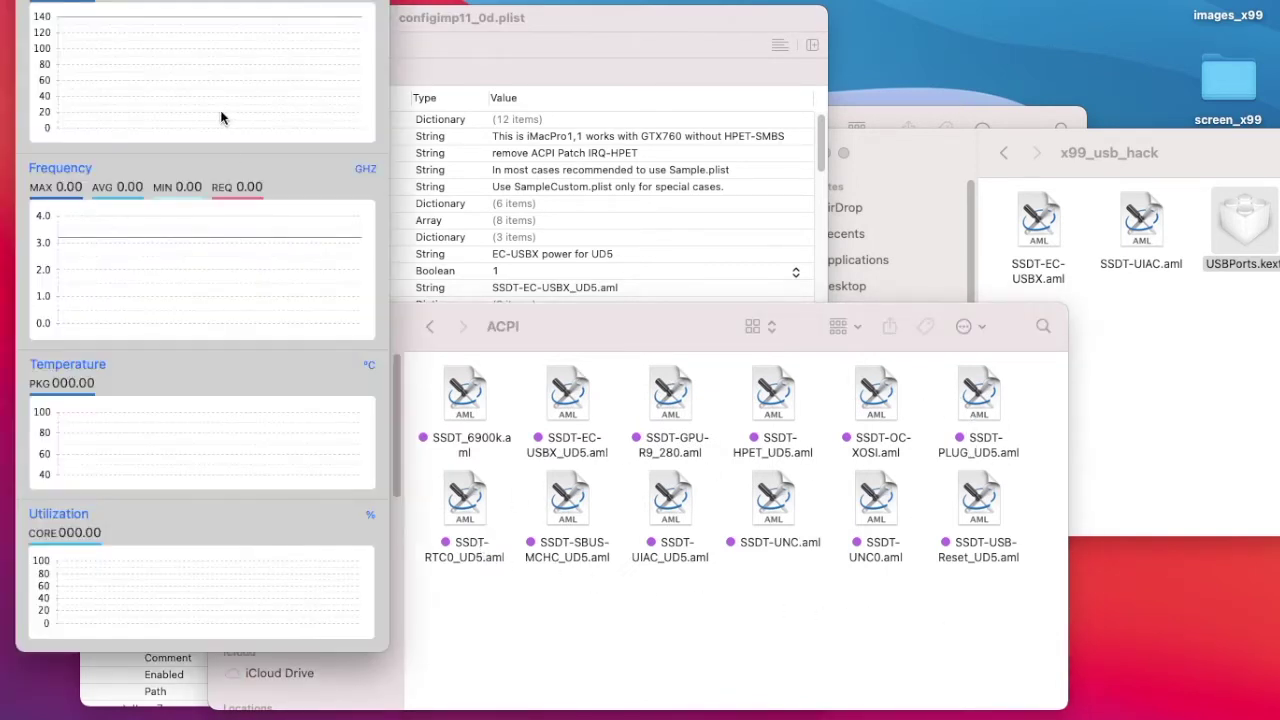
left_click(850, 405)
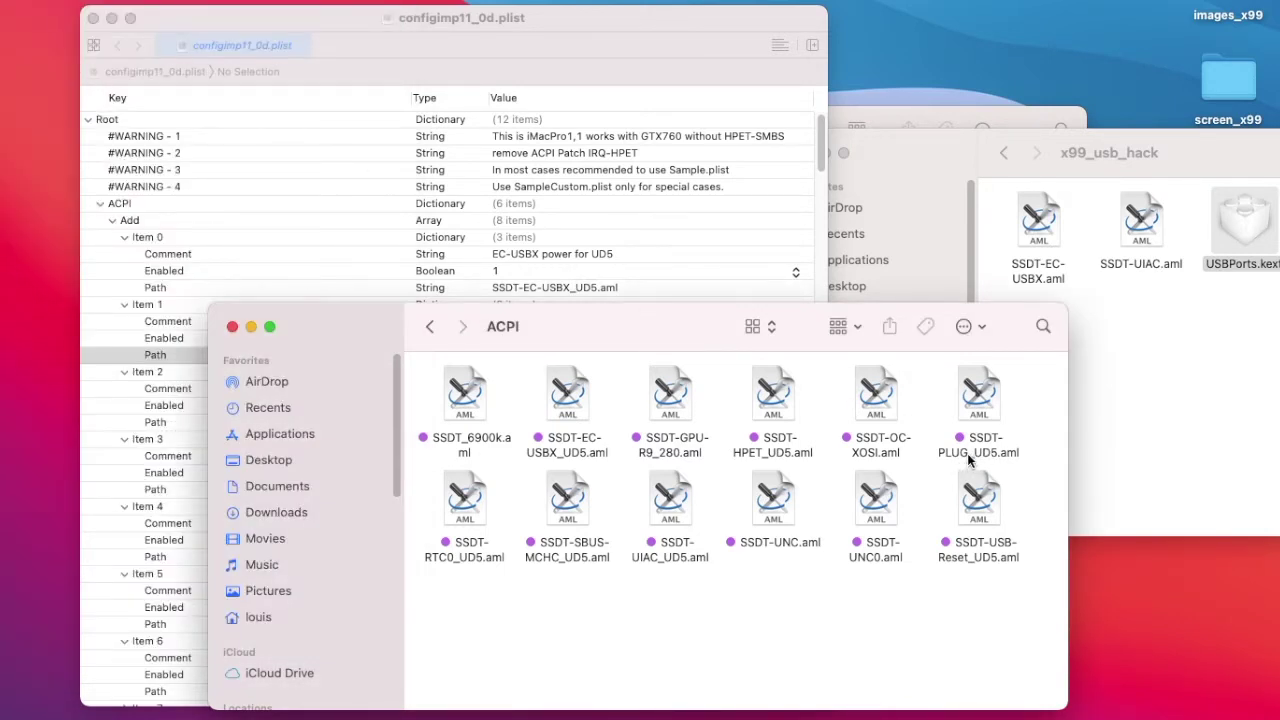
Open SSDT-PLUG_UD5.aml from the ACPI folder and examine its code, from the table header to the _SB_.SCK0.CP00 scope
double_click(982, 398)
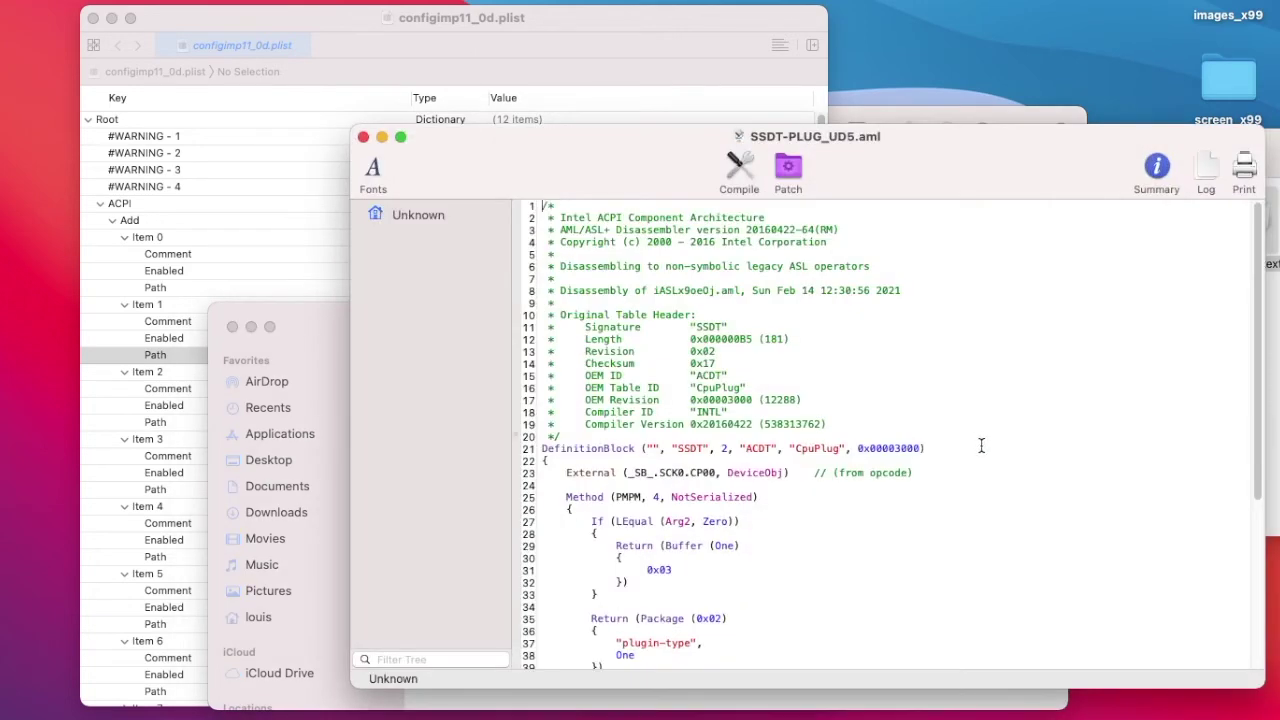
scroll(984, 453, "down", 5)
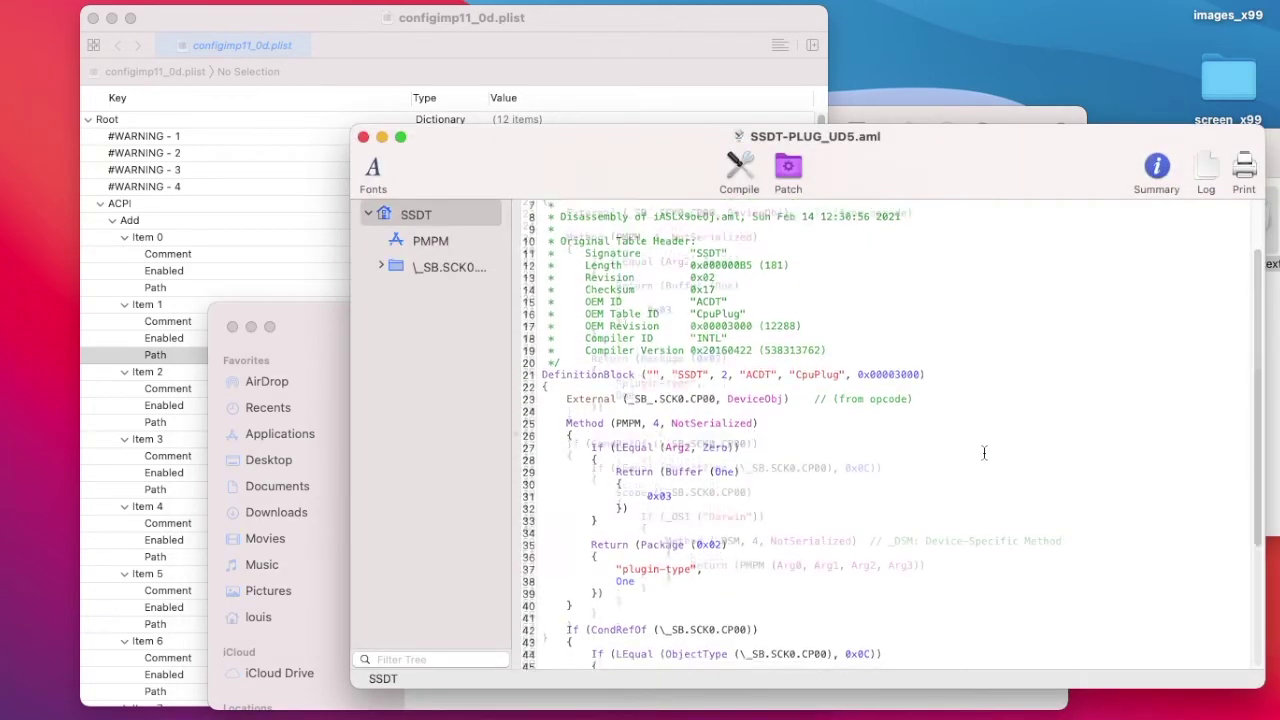
scroll(984, 453, "up", 3)
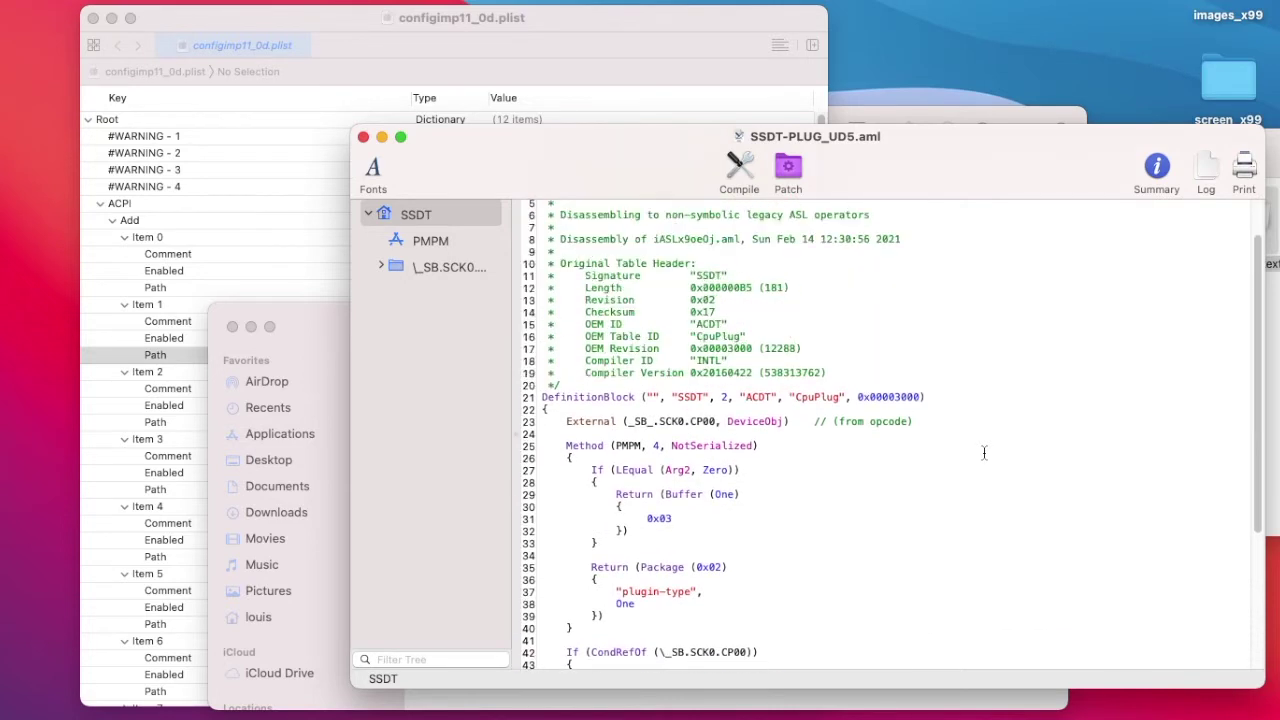
scroll(984, 453, "up", 1)
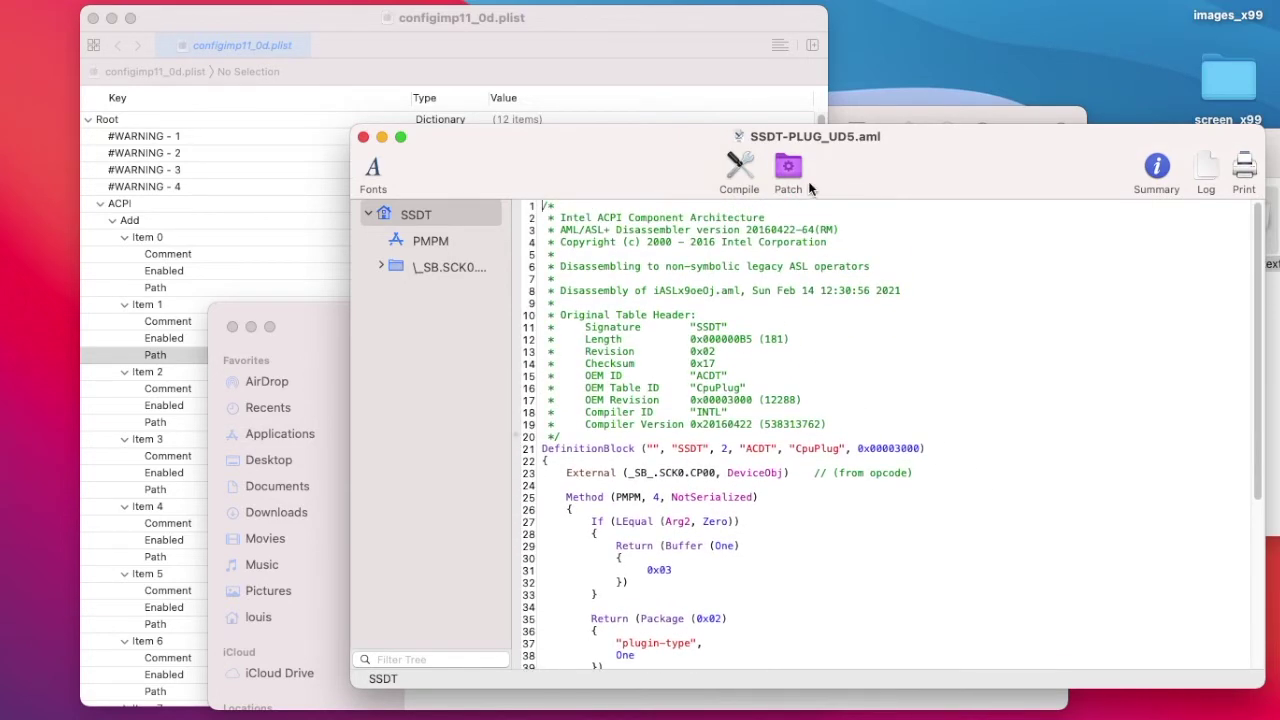
scroll(901, 290, "down", 1)
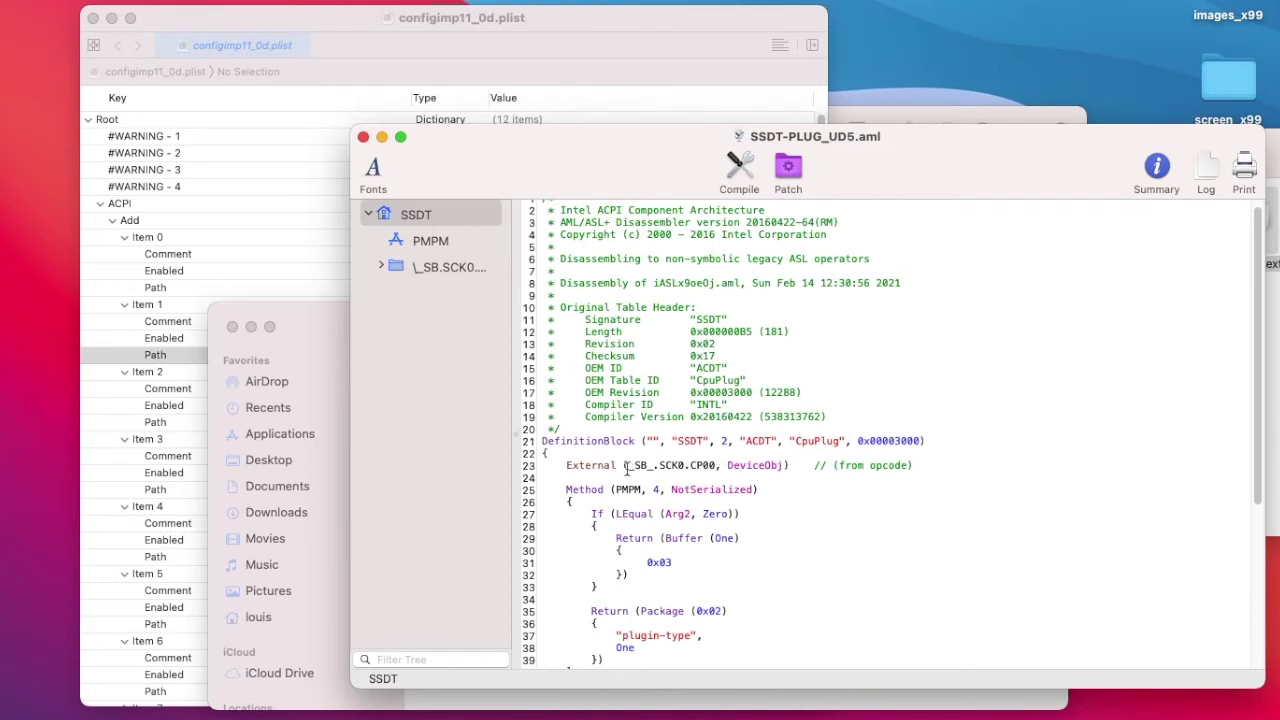
scroll(705, 472, "down", 5)
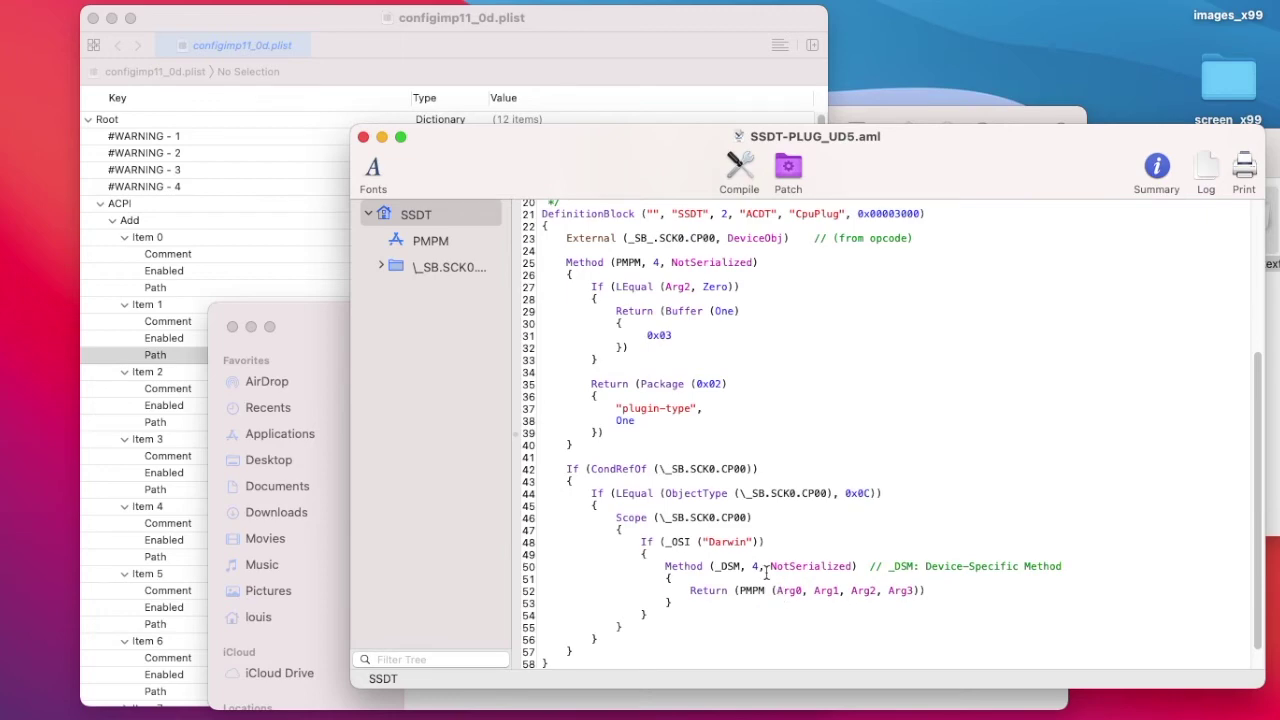
scroll(799, 502, "down", 1)
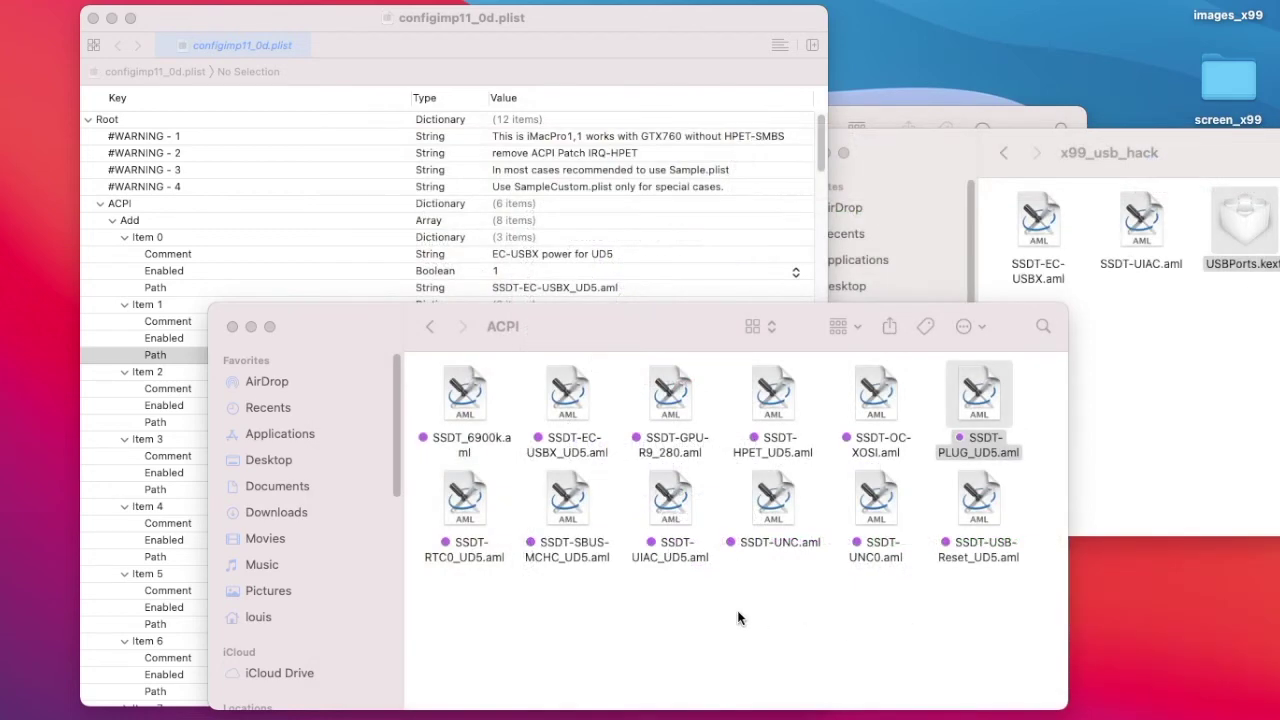
Open SSDT_6900k.aml from the ACPI folder, examine its processor definitions and frequency packages, and close the file
double_click(467, 391)
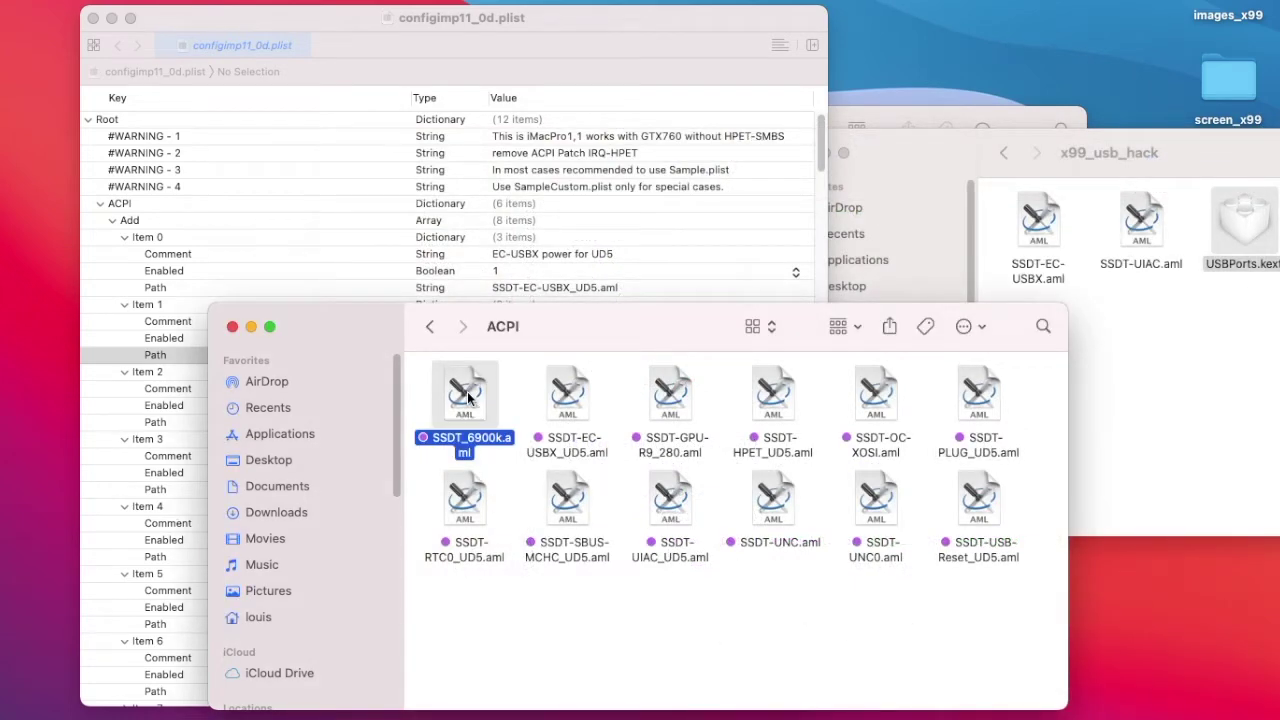
scroll(926, 486, "down", 7)
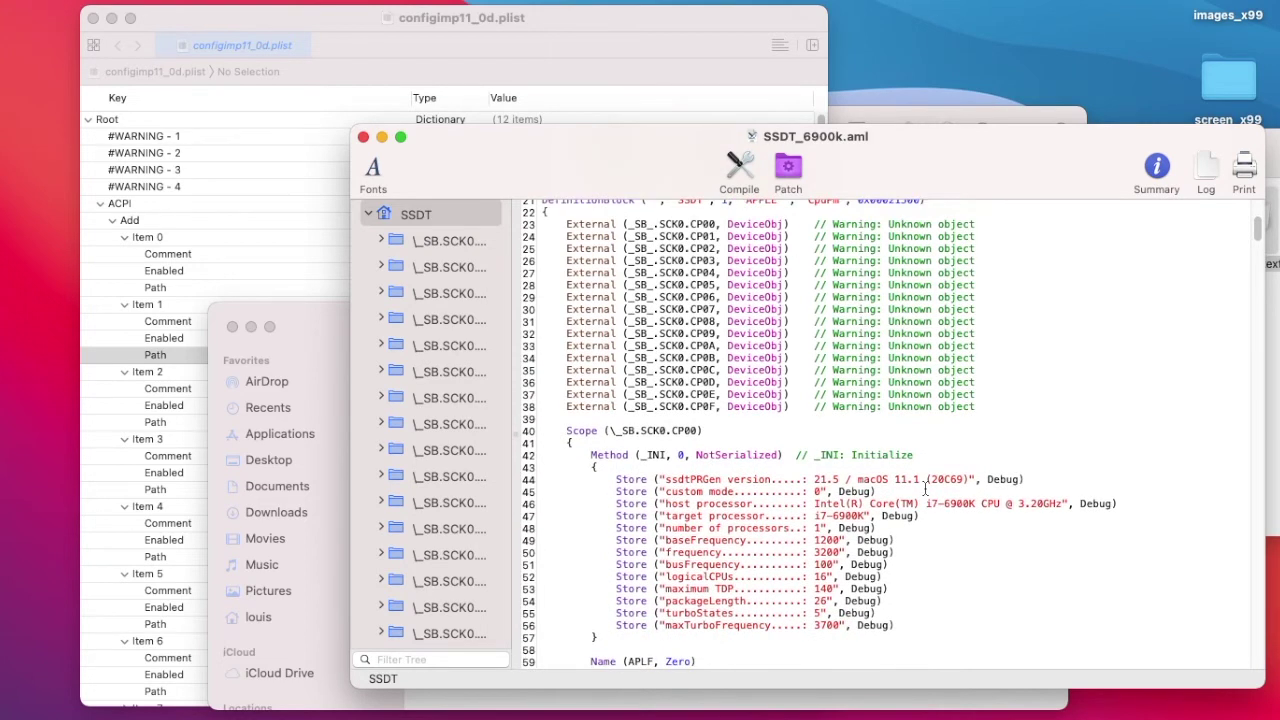
scroll(926, 488, "down", 1)
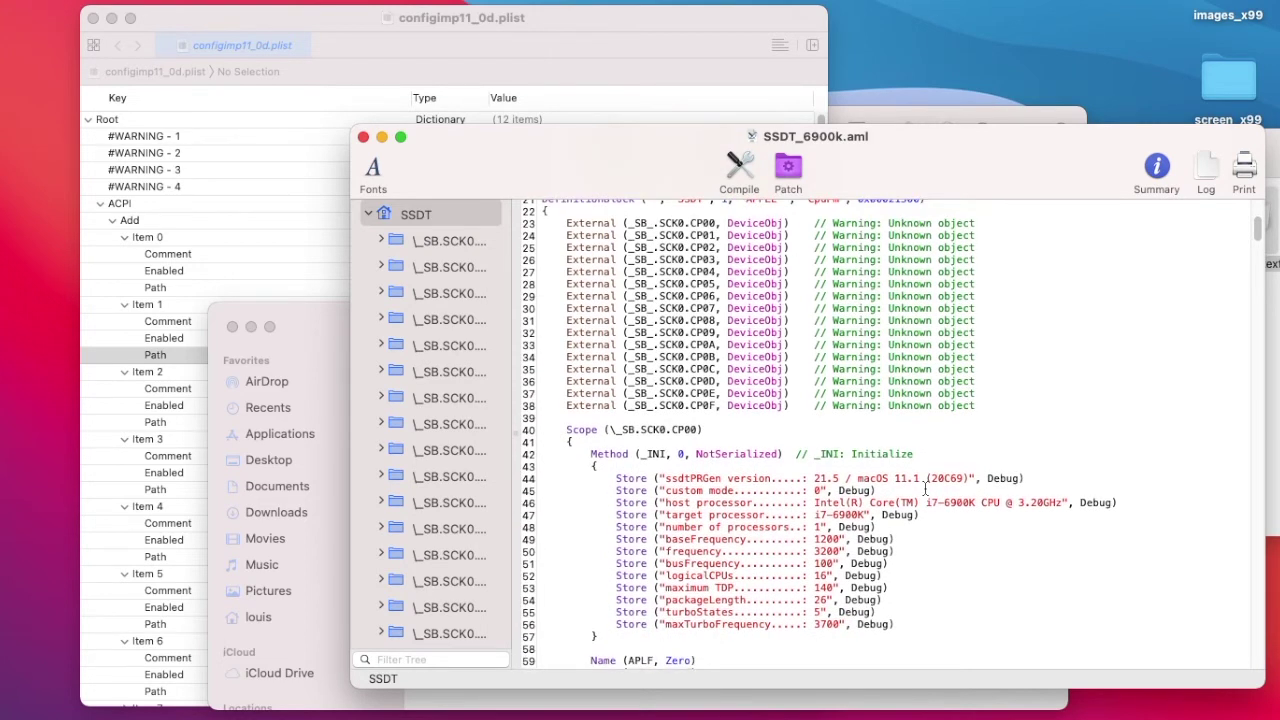
scroll(969, 518, "down", 1)
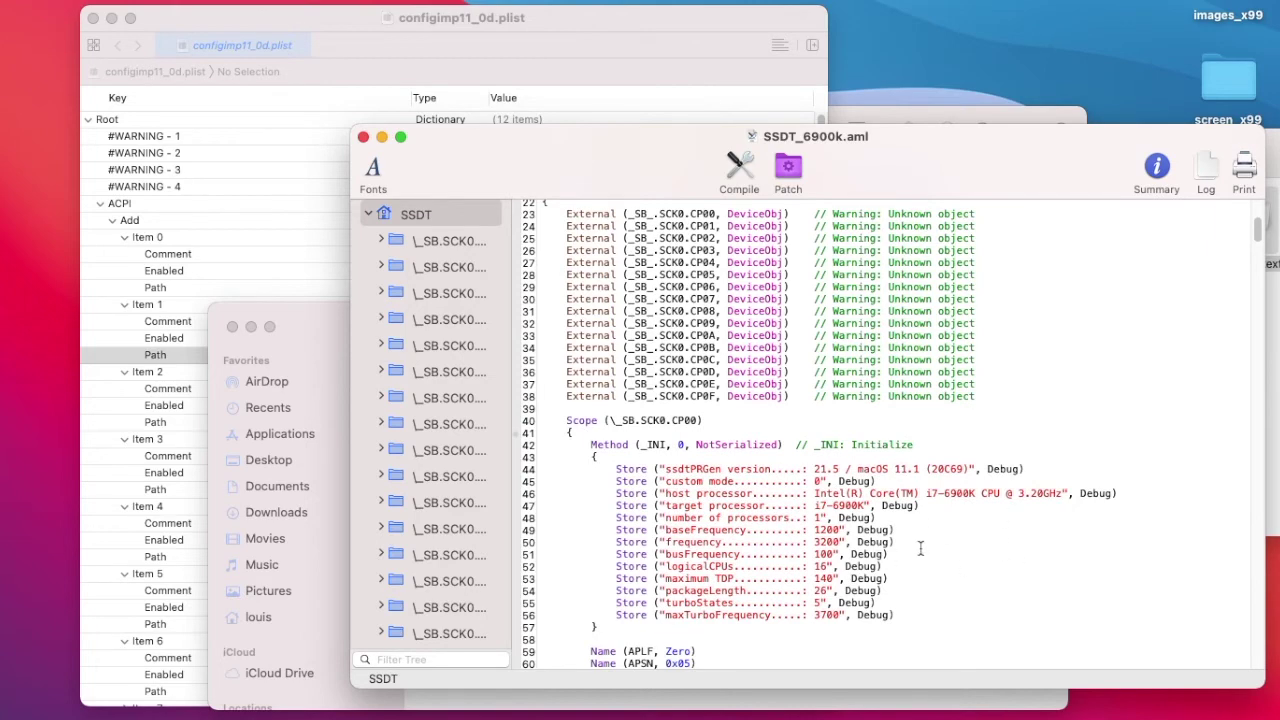
scroll(950, 442, "down", 5)
scroll(955, 447, "down", 9)
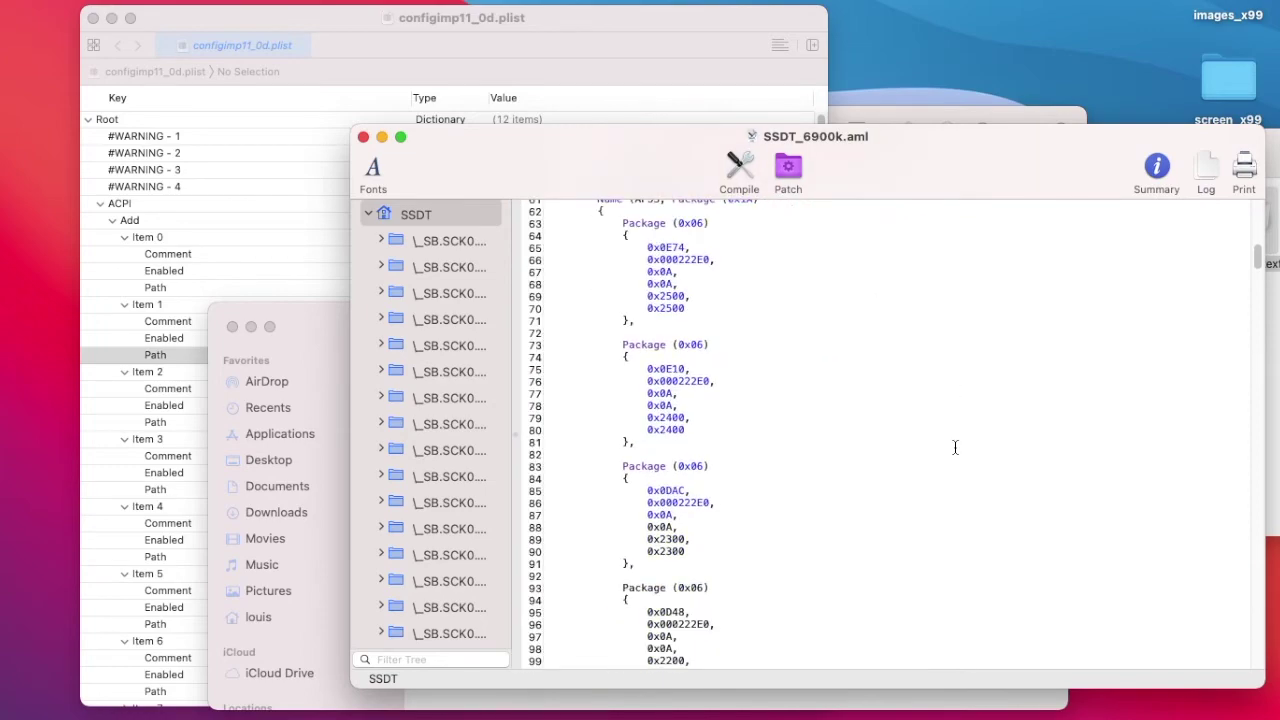
left_click_drag(1260, 275, 1232, 237)
key("super+w")
Open SSDT-UIAC_UD5.aml from the ACPI folder and examine the port definitions of the EHC1 and EHC2 controllers
double_click(671, 495)
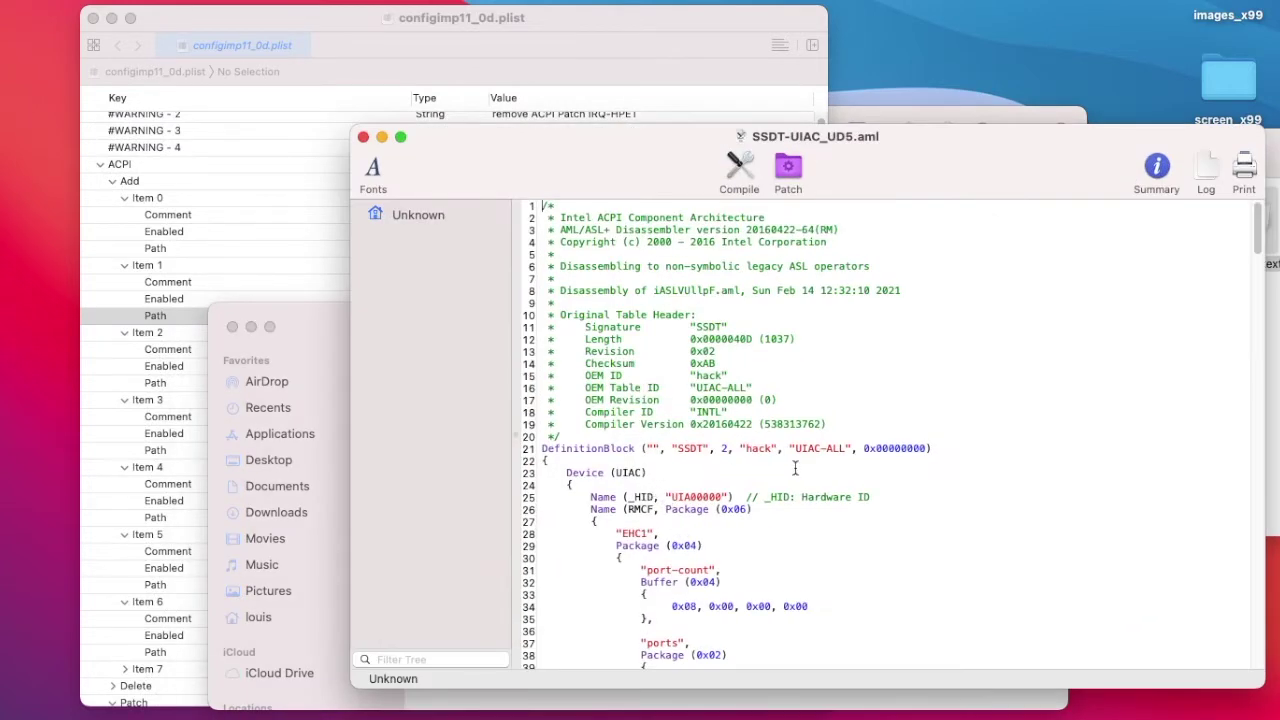
scroll(795, 470, "down", 3)
scroll(795, 470, "down", 3)
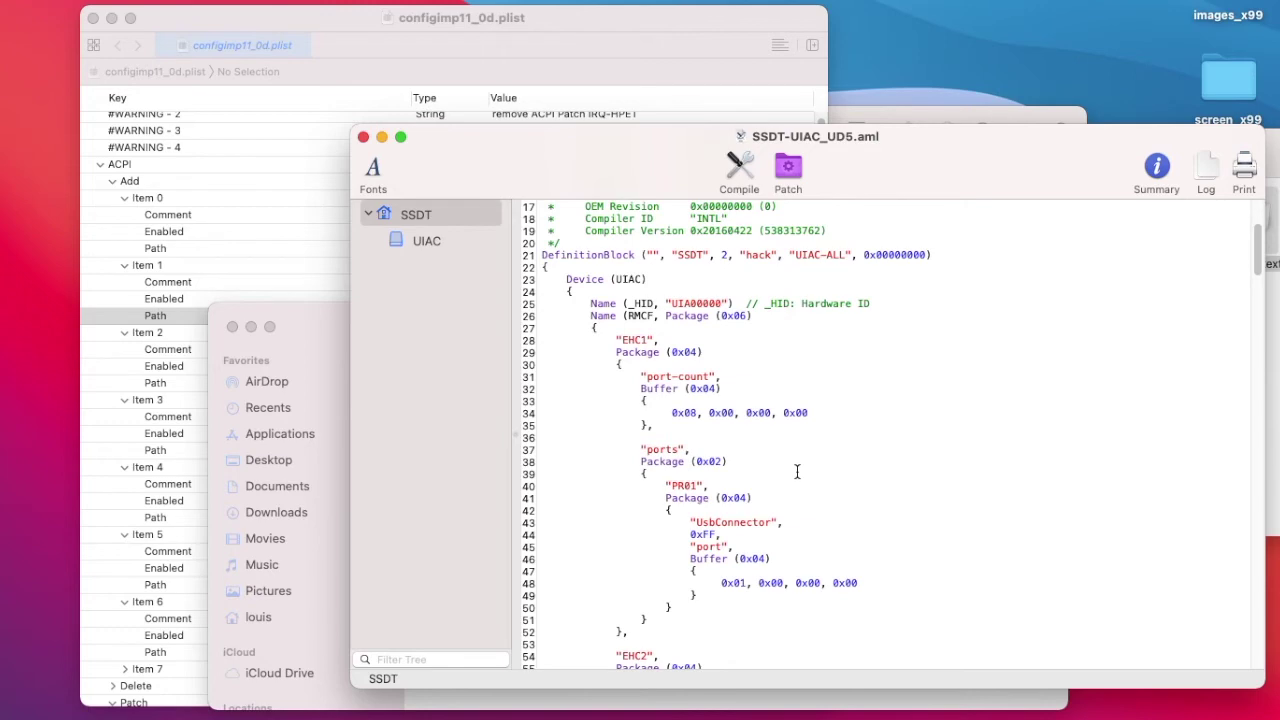
scroll(797, 471, "down", 3)
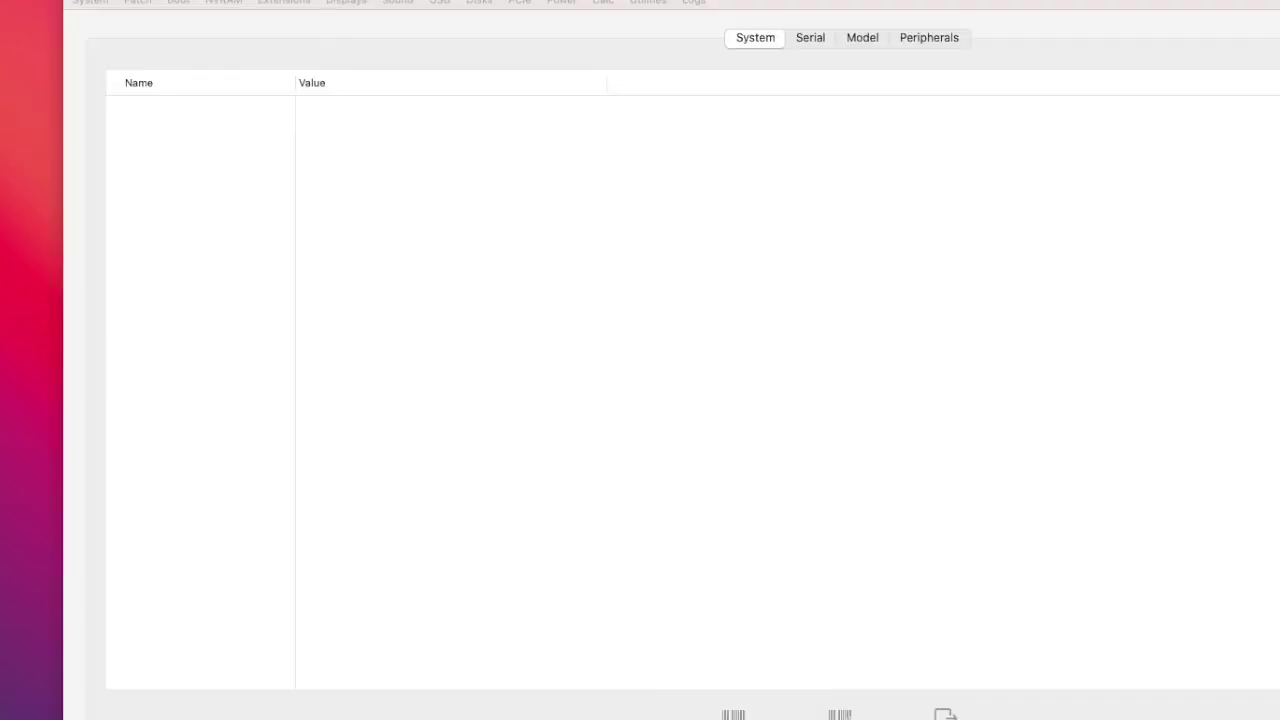
scroll(875, 418, "down", 10)
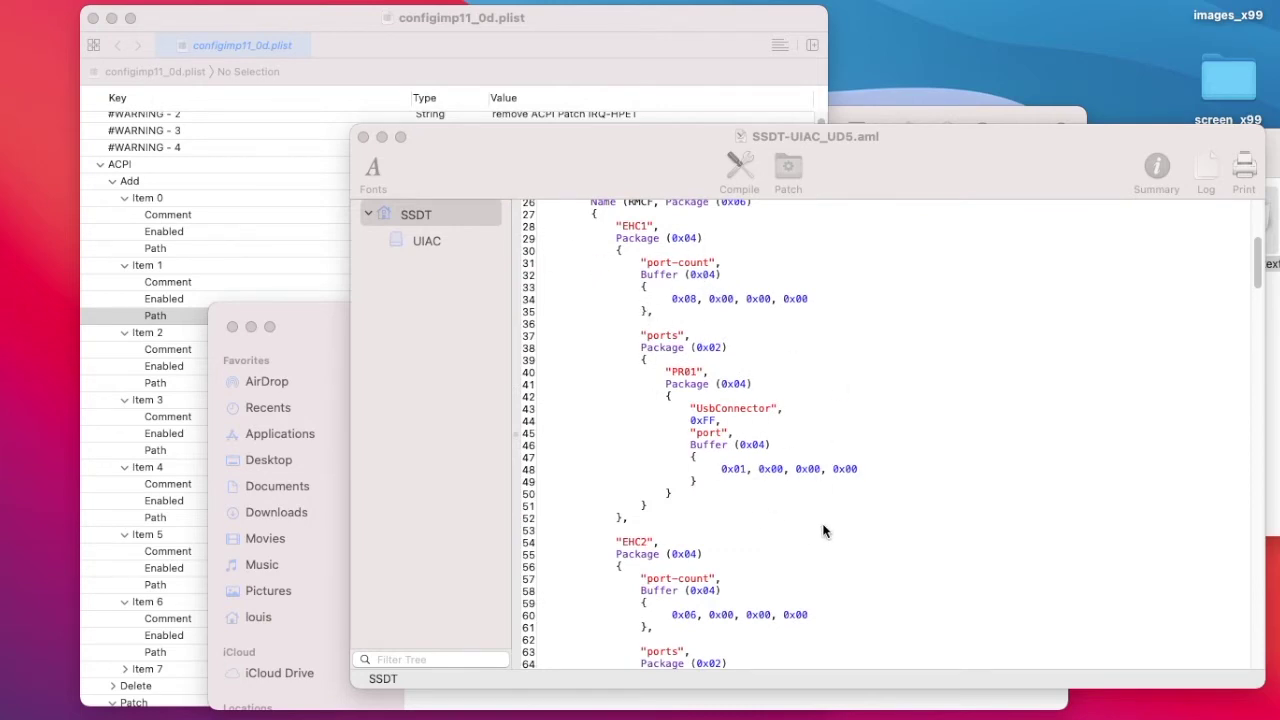
scroll(823, 531, "down", 5)
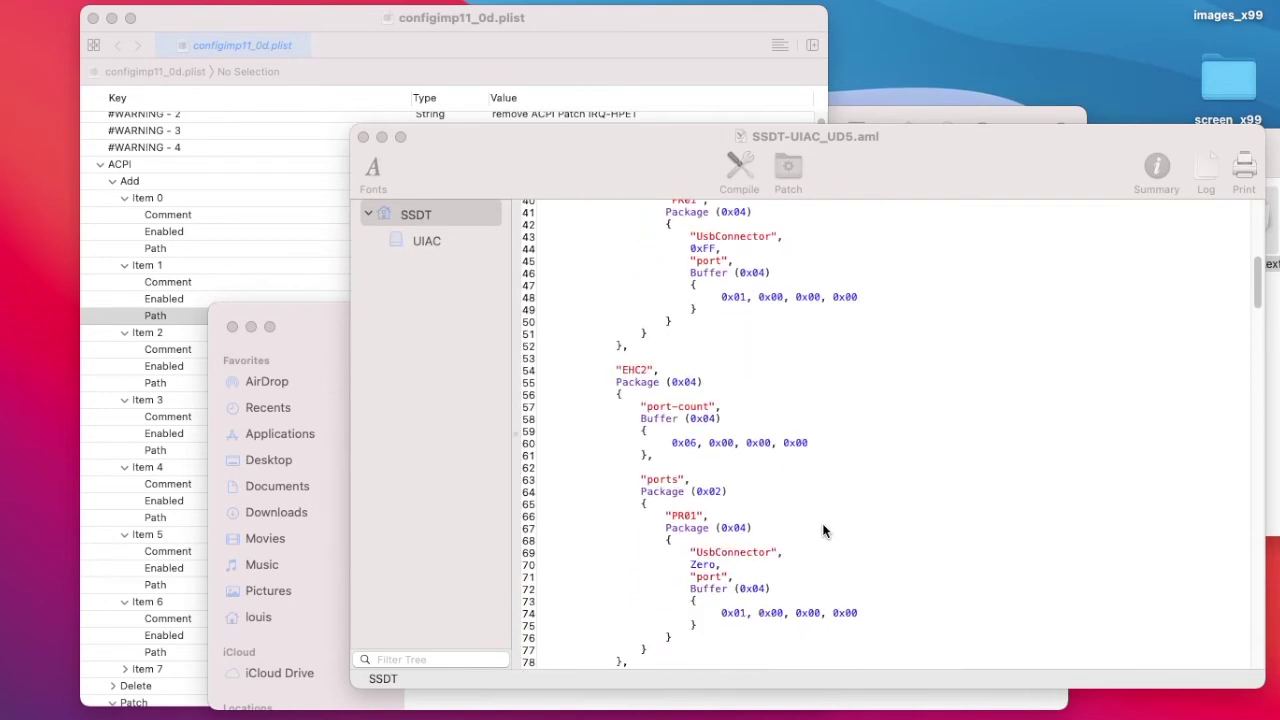
Highlight the 8086_8d31 controller name in SSDT-UIAC_UD5.aml and examine its list of HS port definitions
scroll(823, 531, "down", 9)
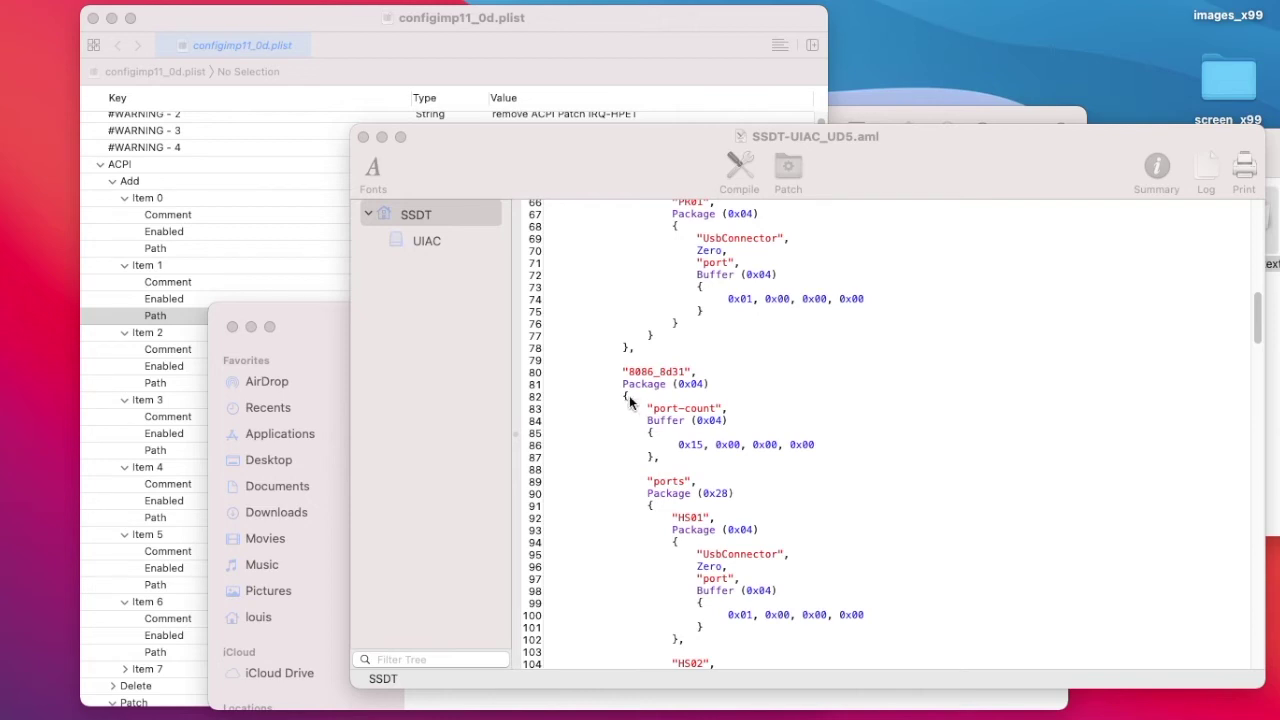
left_click(640, 373)
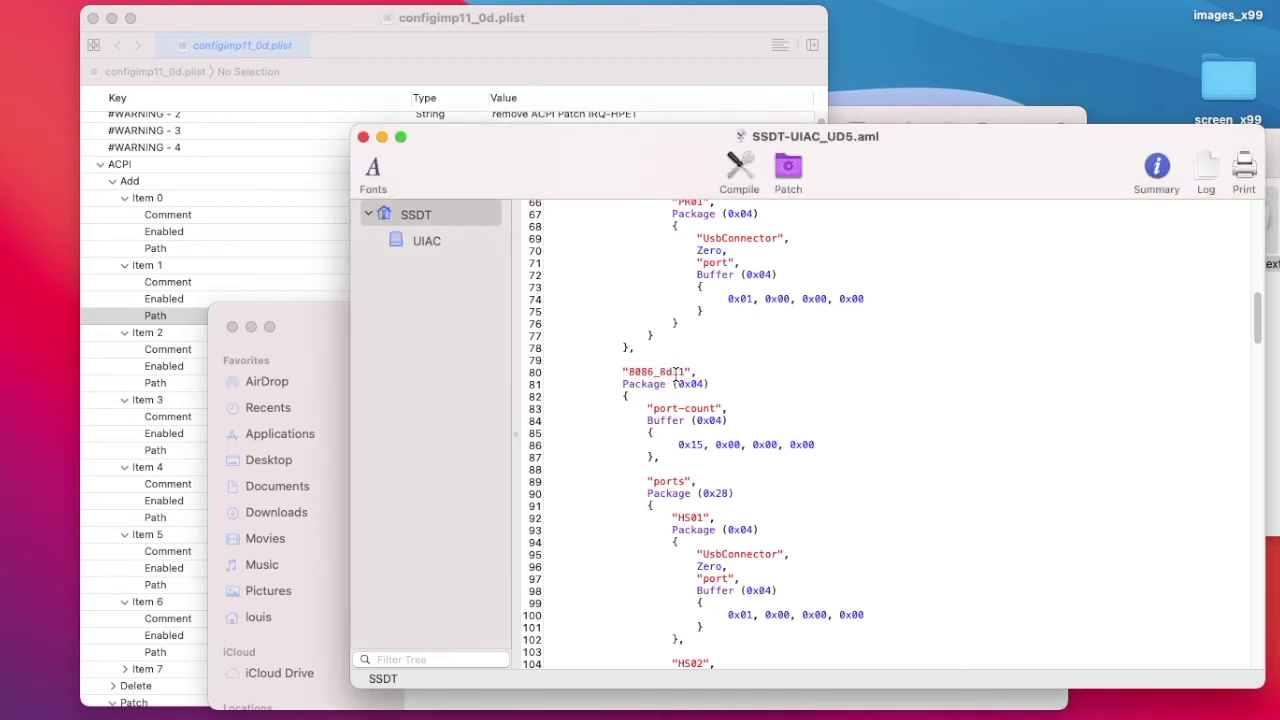
left_click_drag(632, 373, 691, 372)
scroll(916, 491, "down", 5)
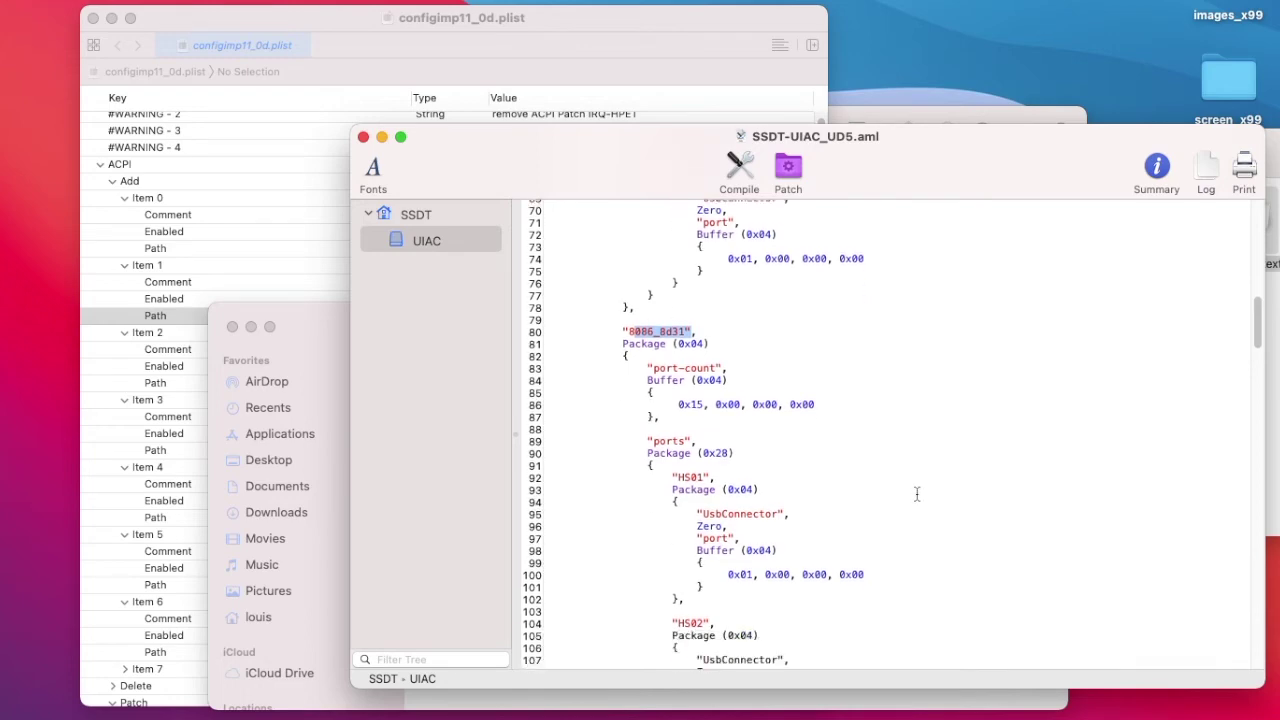
scroll(916, 493, "down", 15)
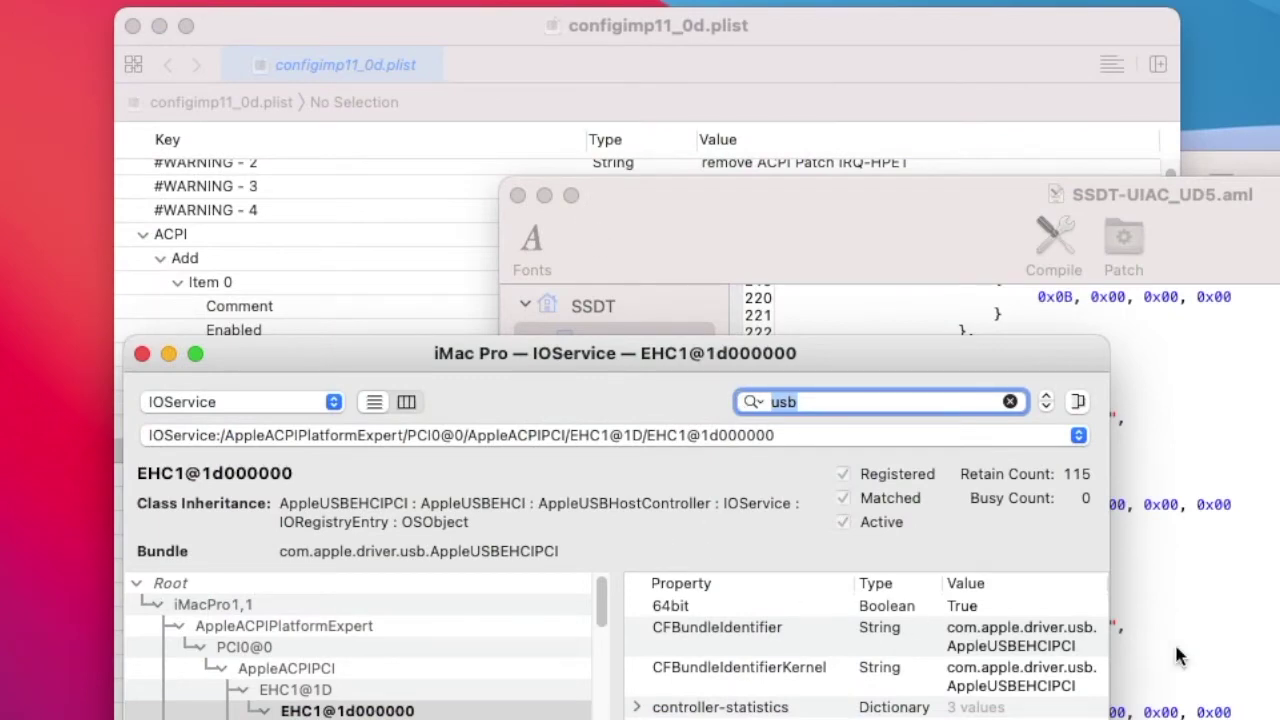
In IORegistryExplorer, examine the USB tree from EHC1 to the SSP ports, then quit it and close SSDT-UIAC_UD5.aml
left_click_drag(688, 357, 695, 0)
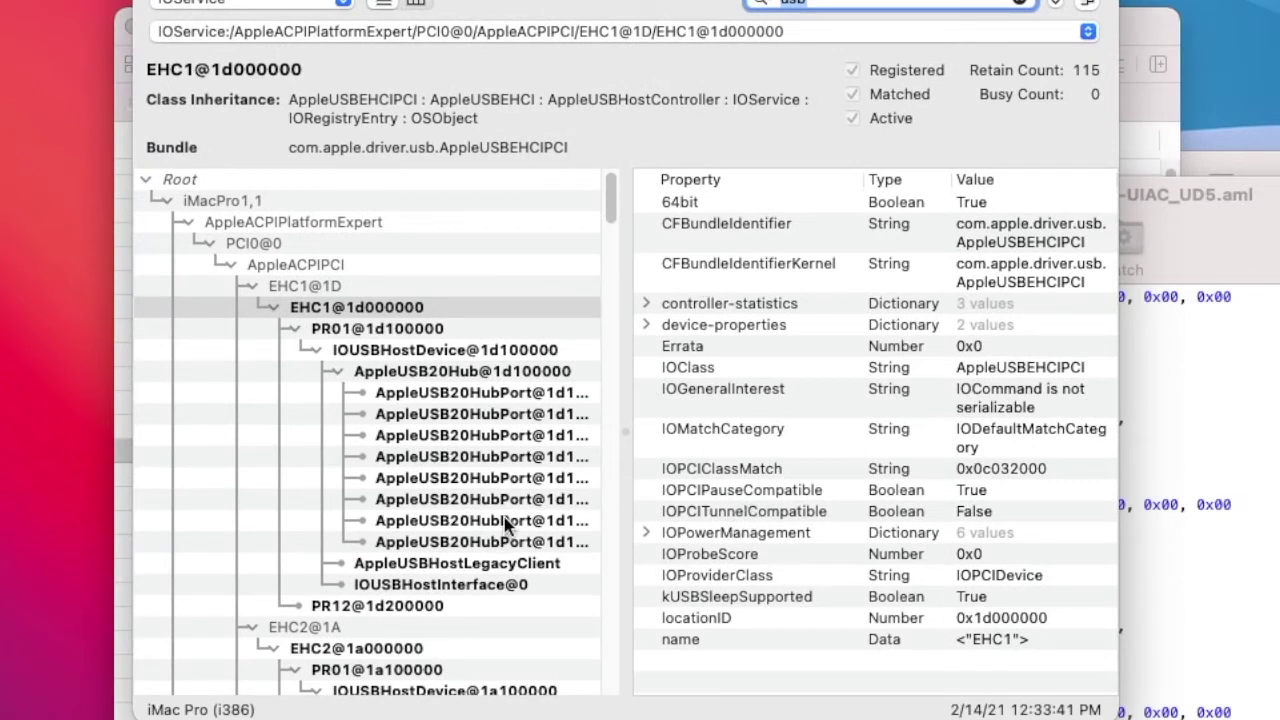
scroll(505, 525, "down", 15)
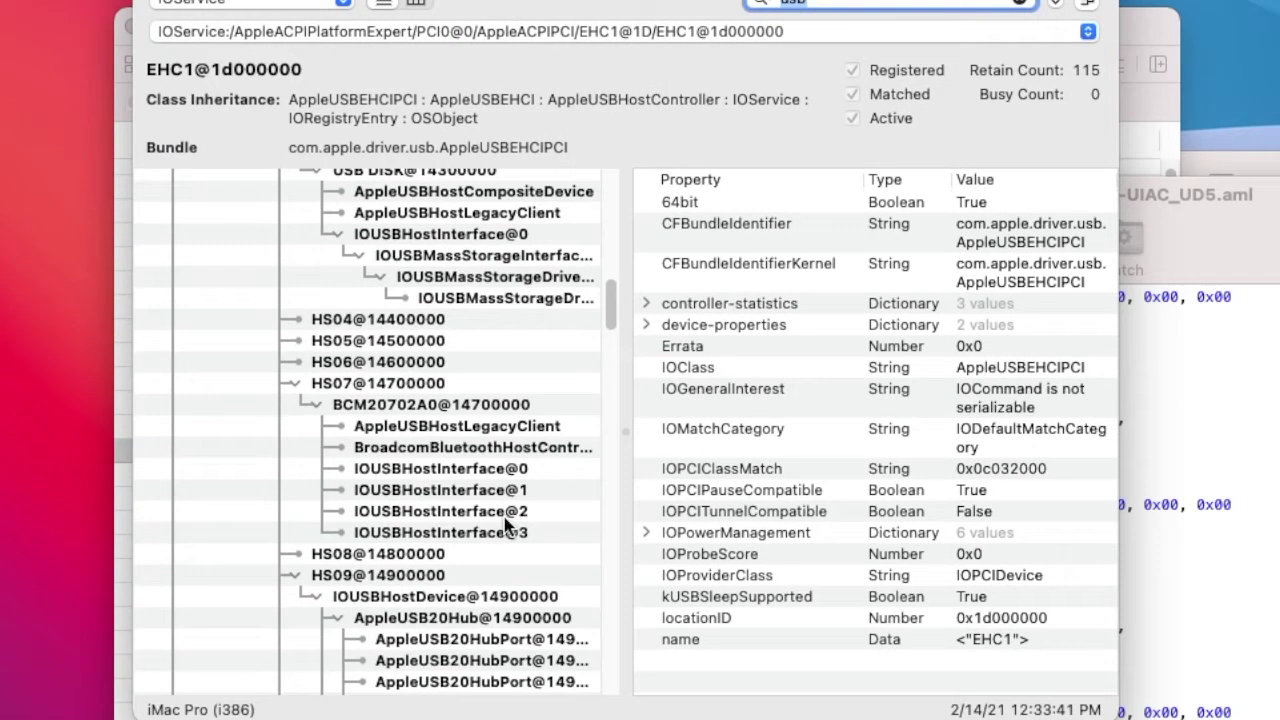
scroll(505, 525, "down", 15)
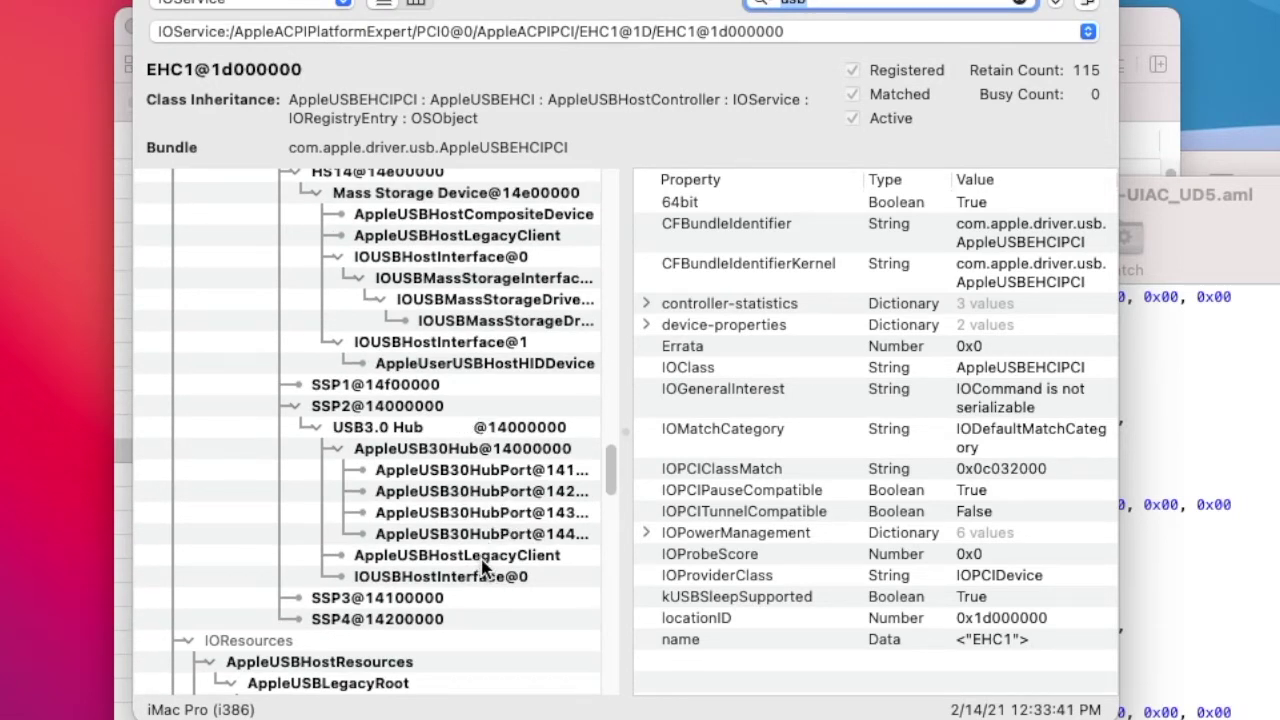
scroll(483, 567, "down", 3)
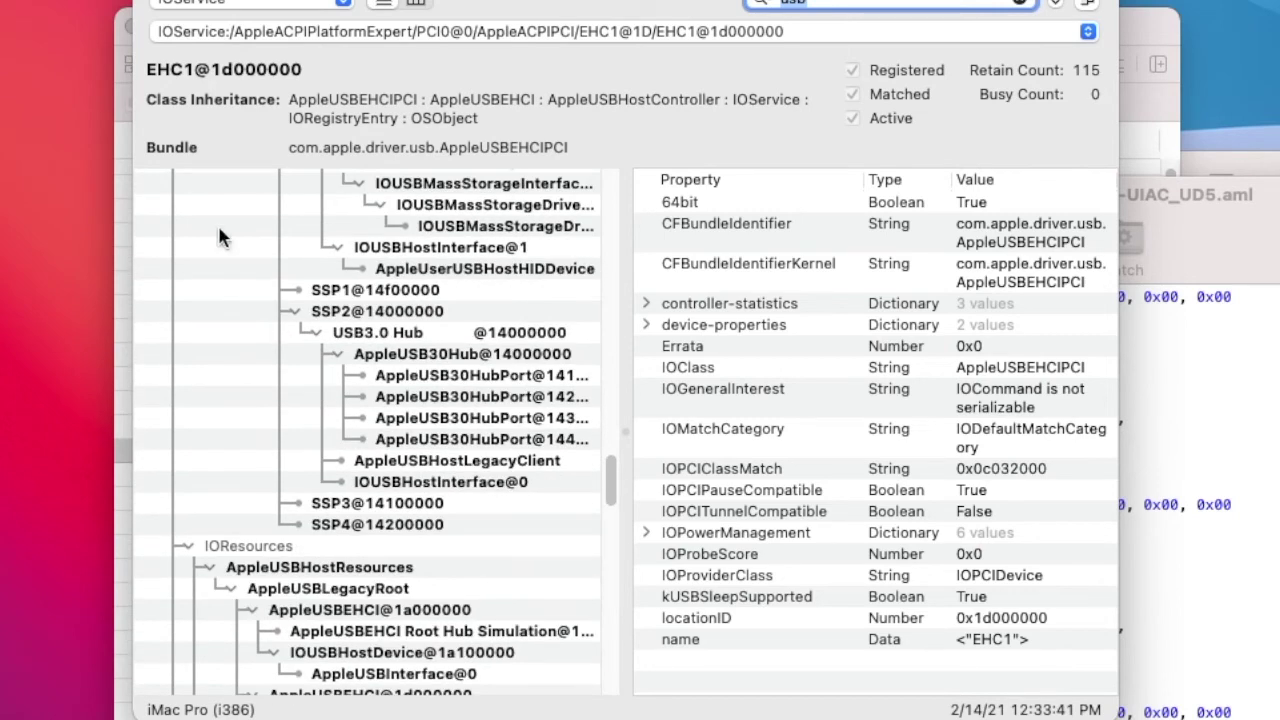
key("super+q")
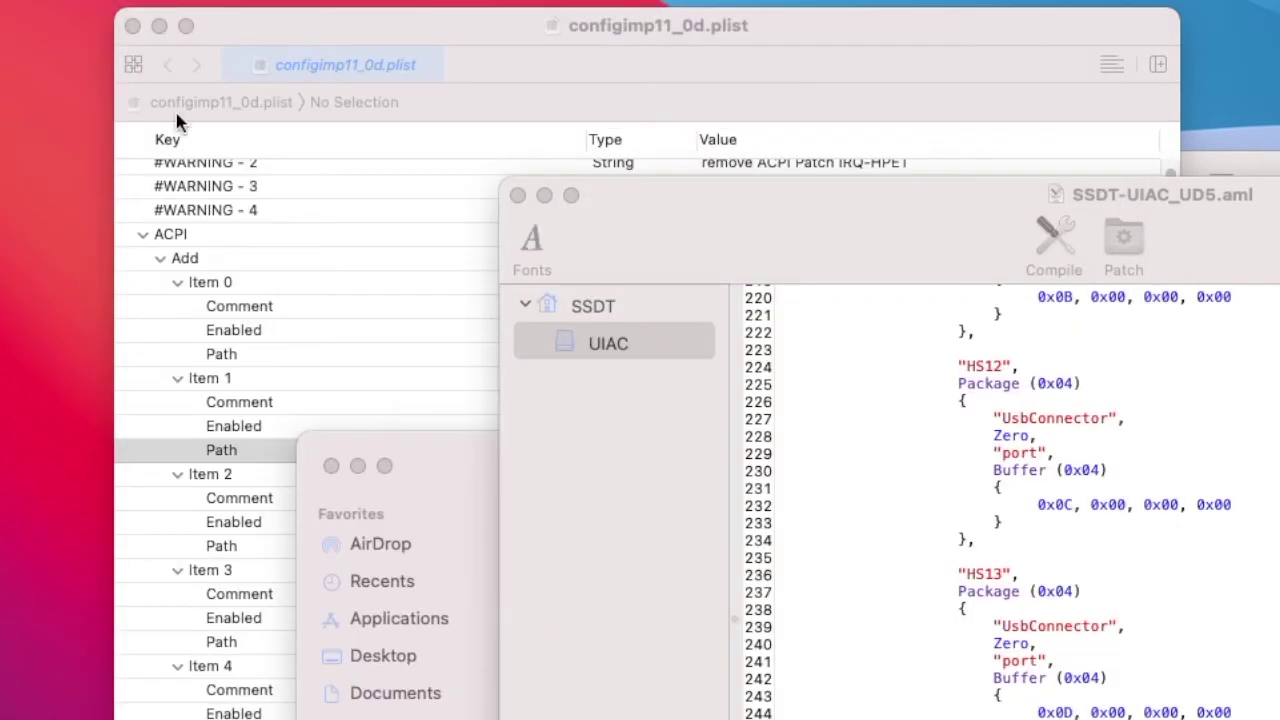
left_click(517, 195)
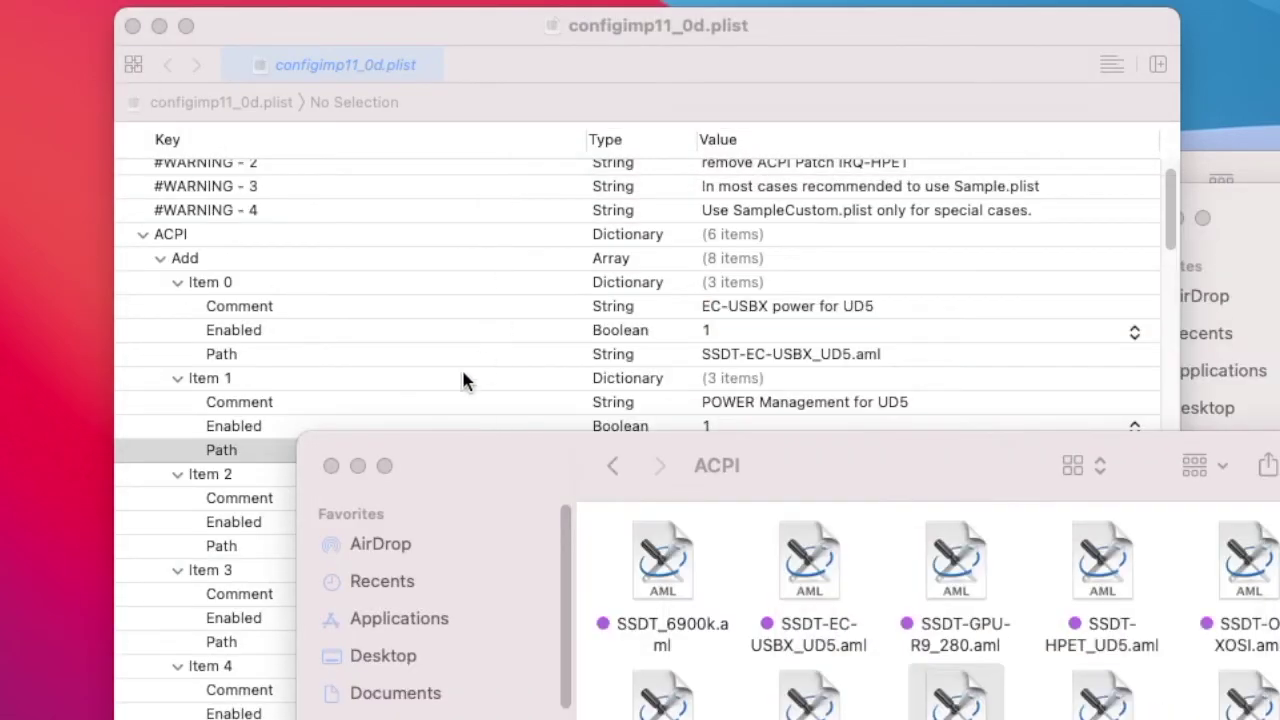
Close the ACPI folder window and expand the Add dictionary under DeviceProperties in configimp11_0d.plist to examine its PCI device entries
left_click(331, 465)
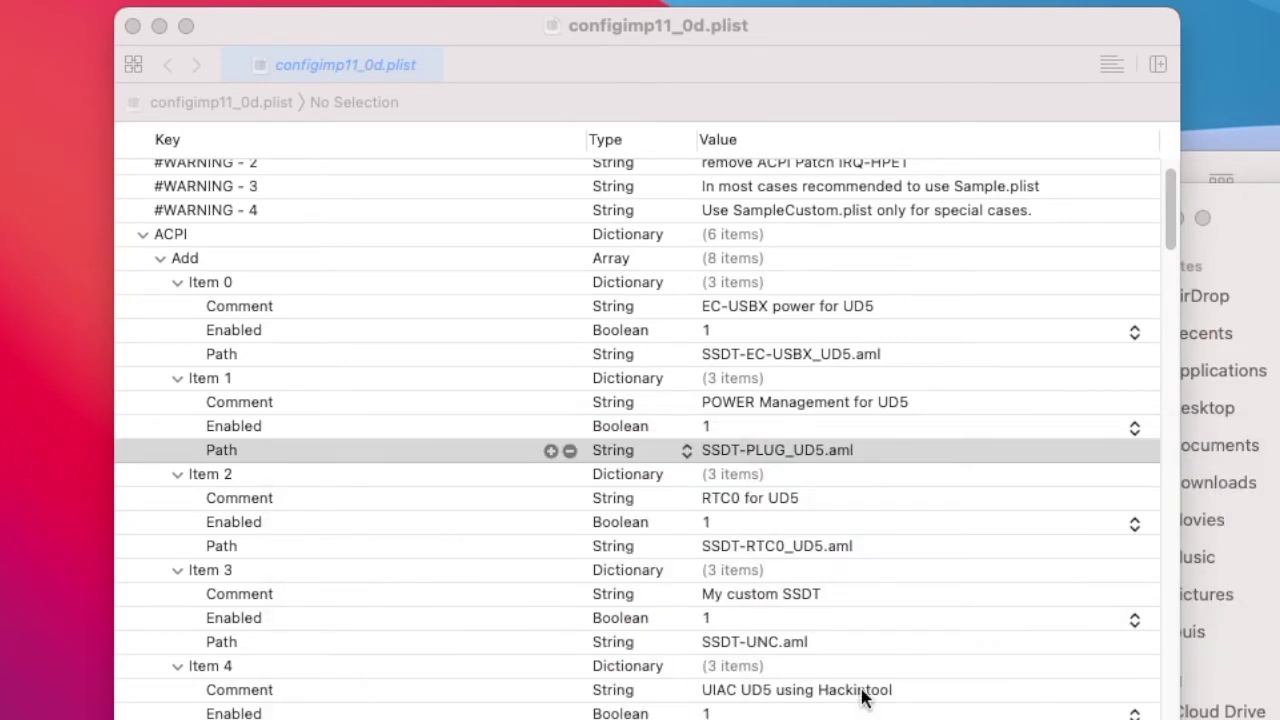
scroll(863, 695, "down", 4)
scroll(880, 700, "up", 5)
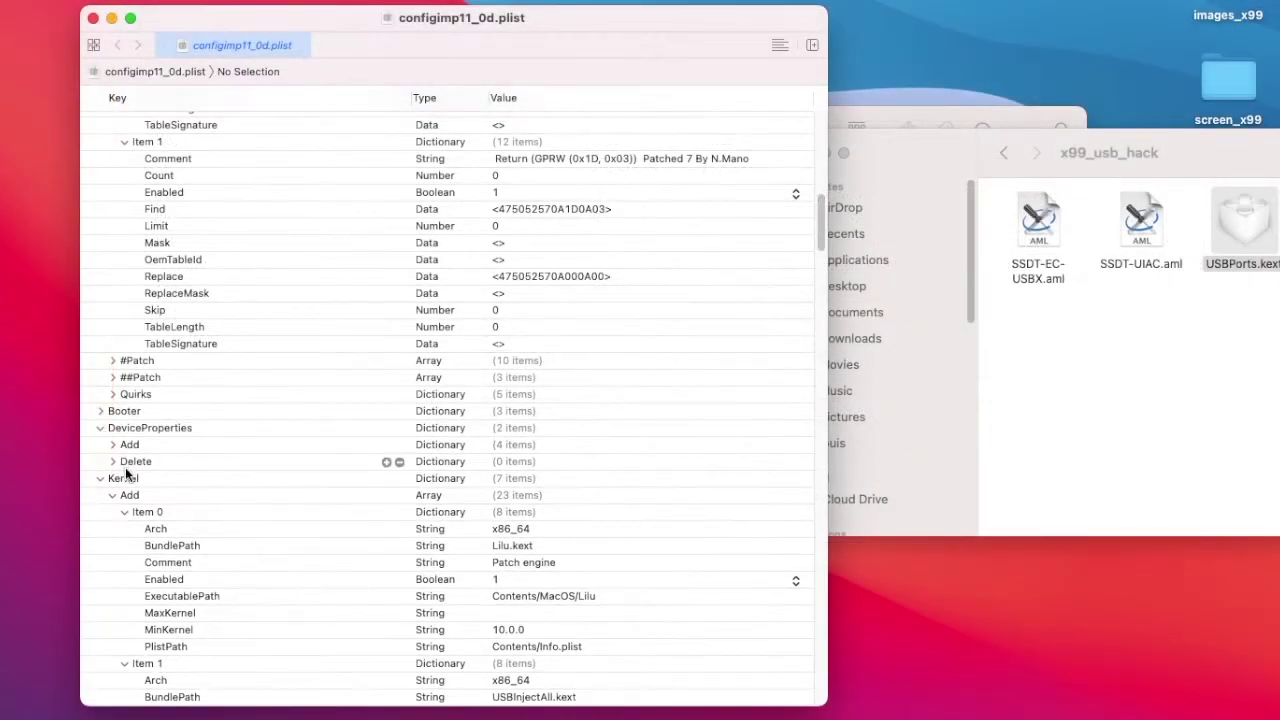
left_click(112, 444)
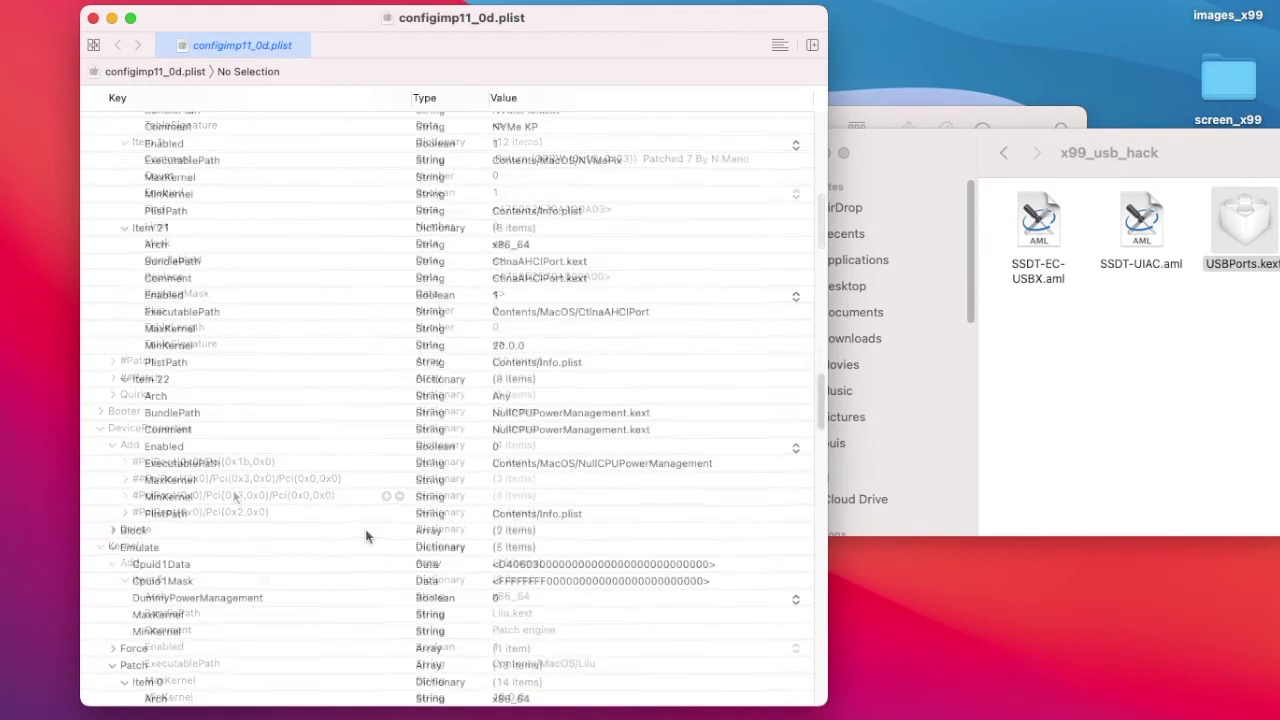
Examine the Kernel Emulate settings and the Kernel Patch items, including the xcpm patches, from Item 0 through Item 10
scroll(365, 536, "down", 10)
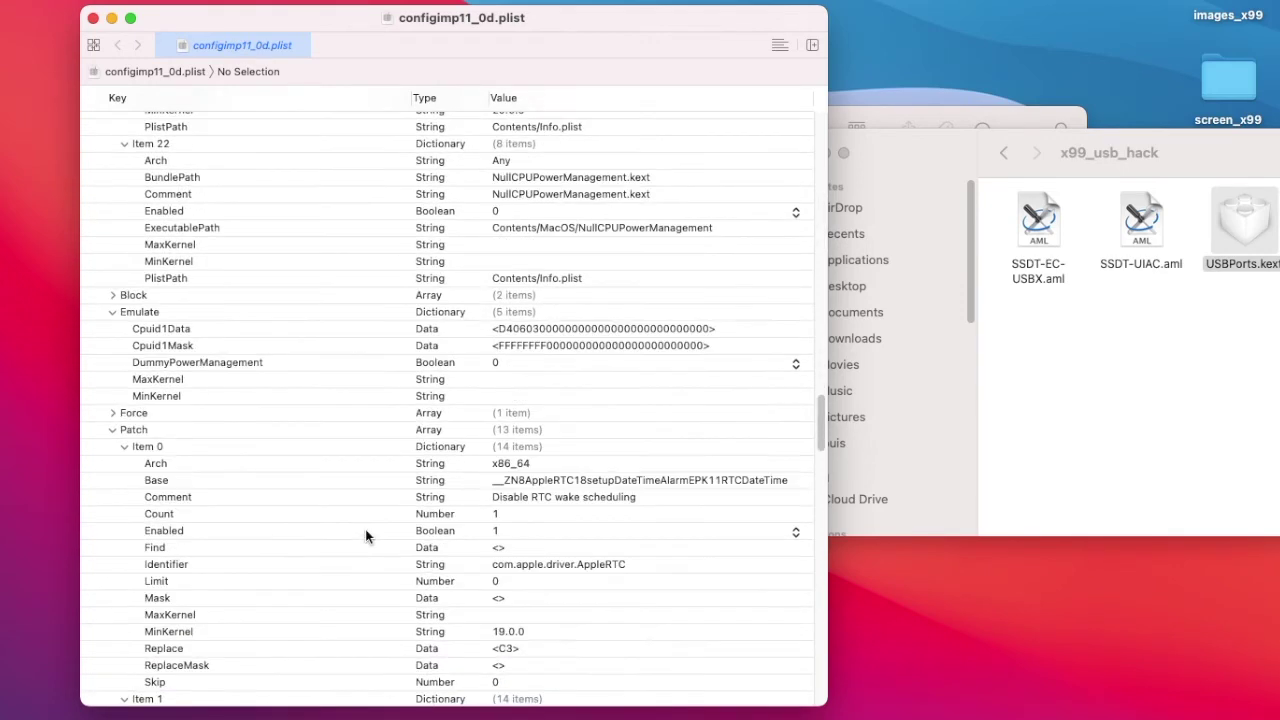
scroll(365, 536, "down", 12)
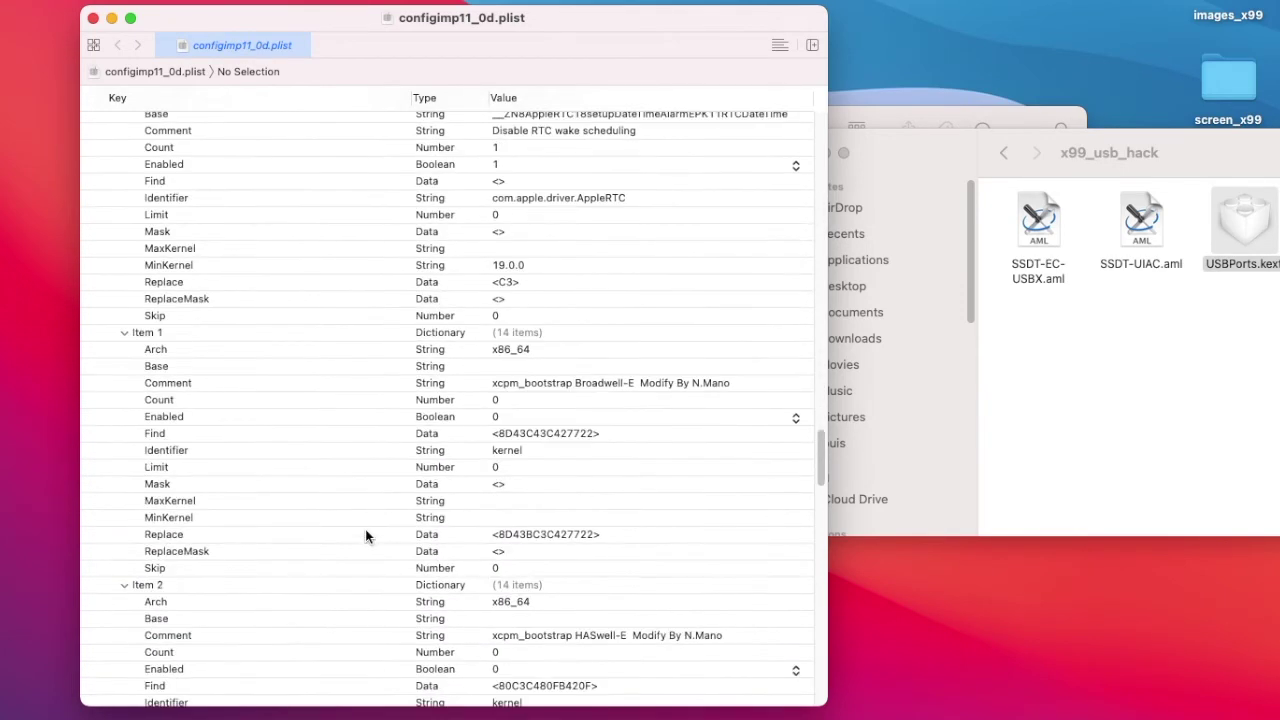
scroll(365, 536, "down", 12)
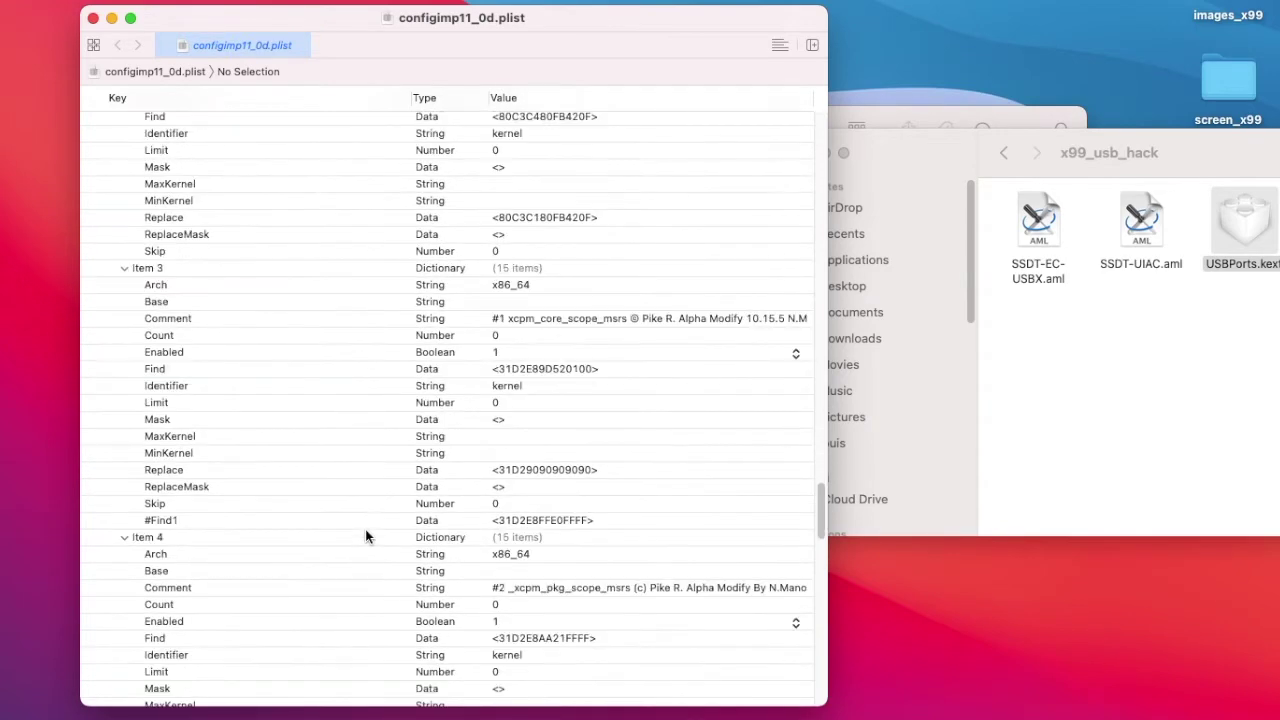
scroll(365, 536, "down", 12)
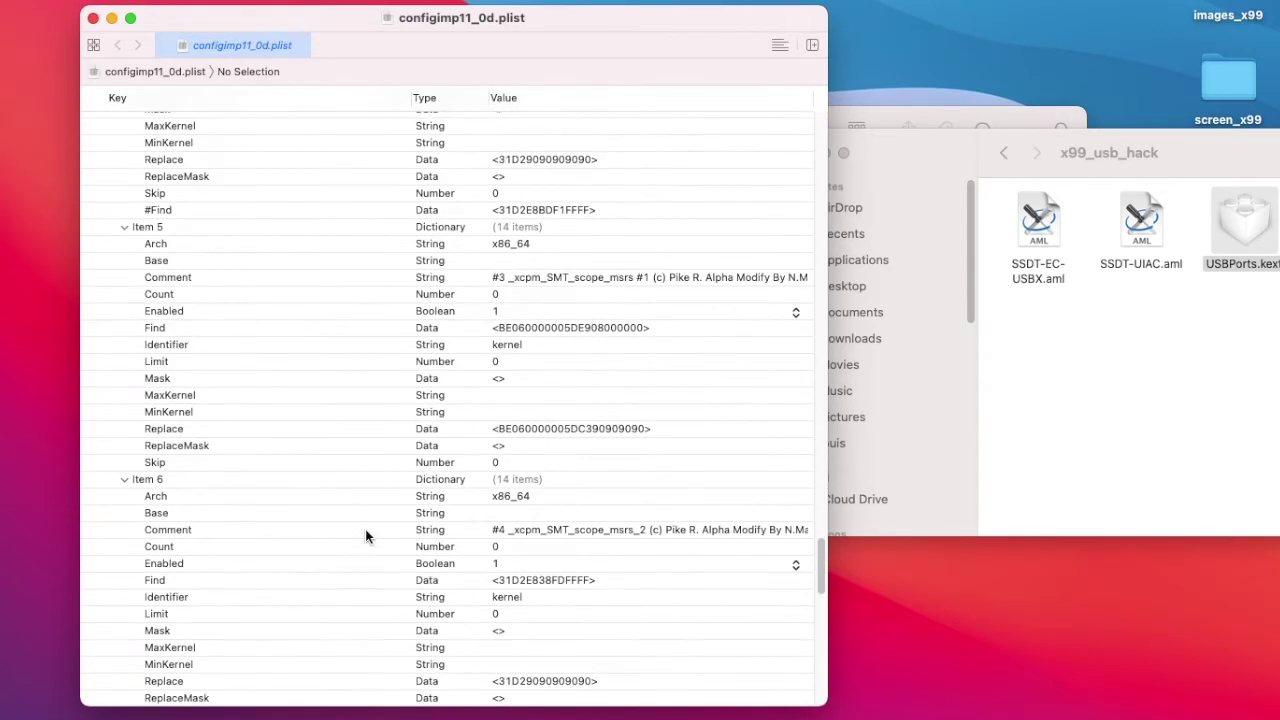
scroll(365, 536, "down", 12)
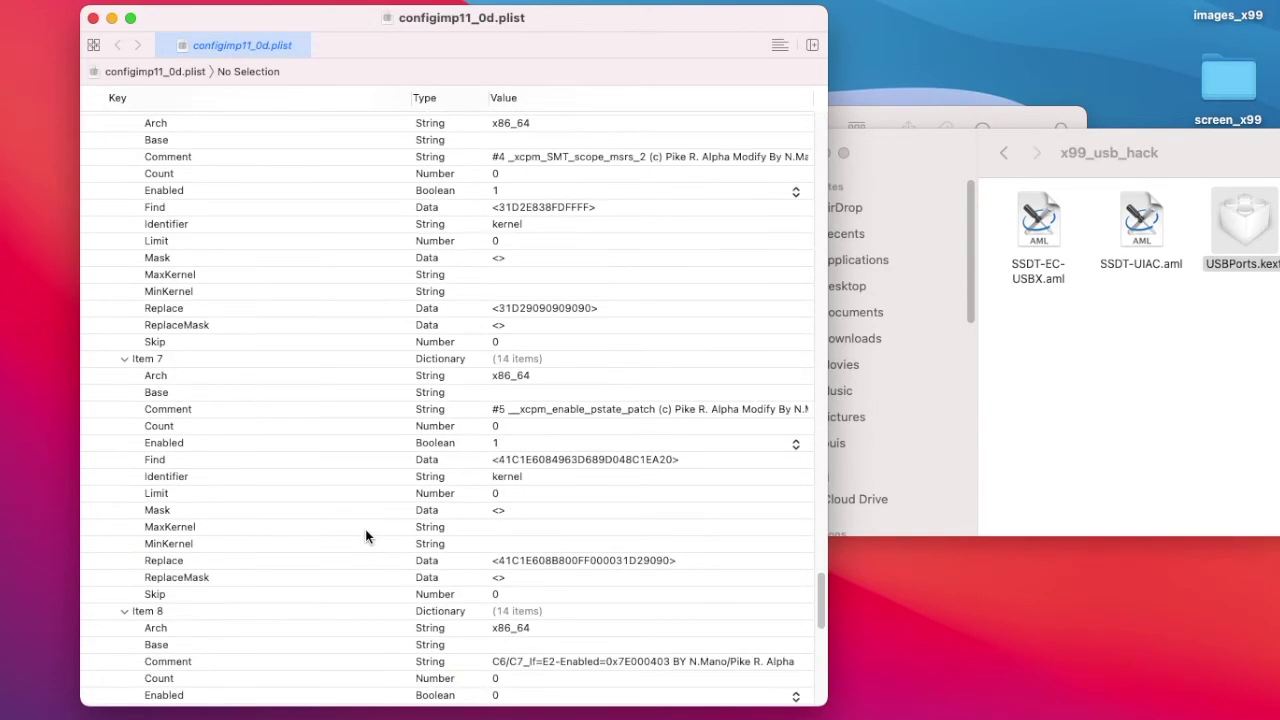
scroll(365, 536, "up", 15)
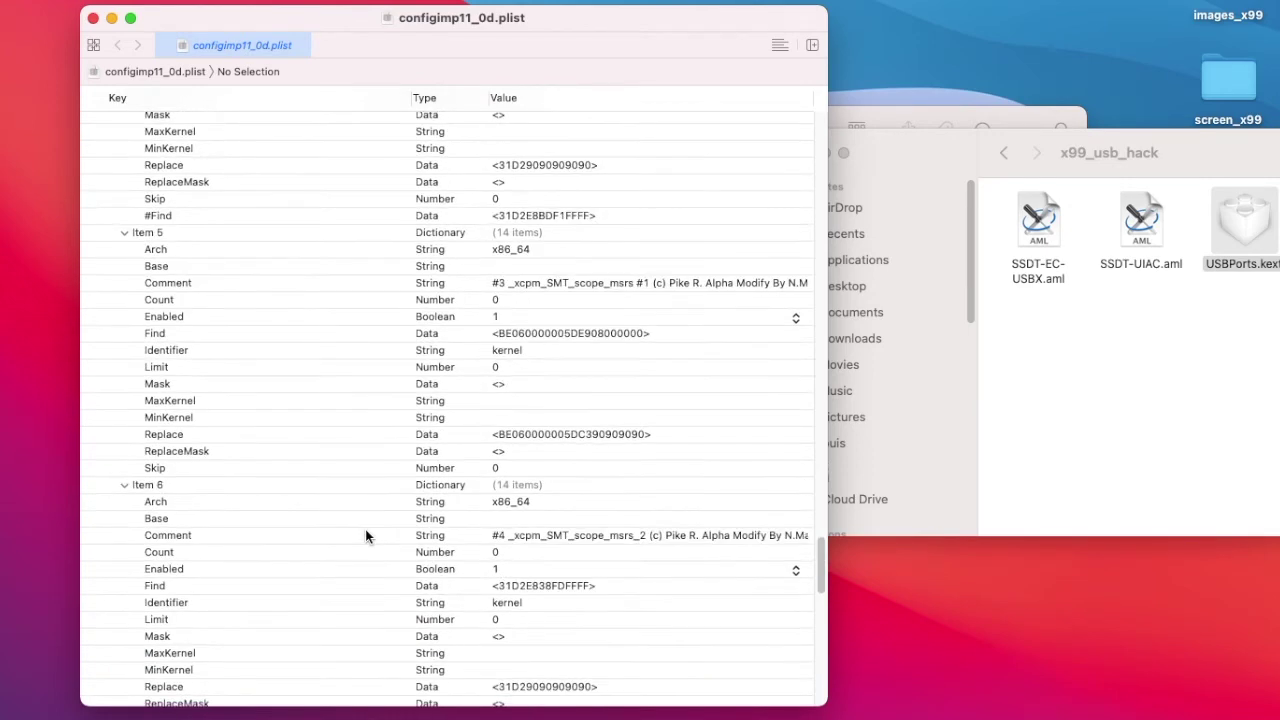
scroll(372, 535, "down", 6)
scroll(372, 535, "down", 15)
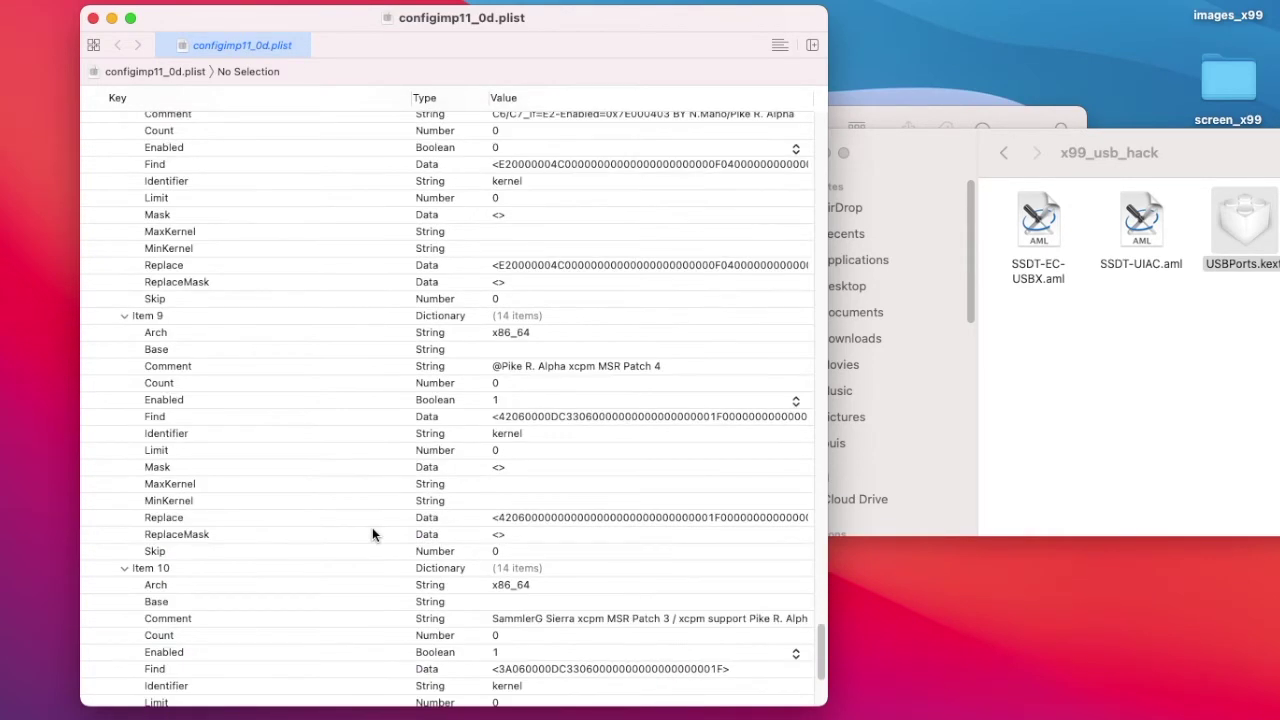
Expand the Kernel Quirks dictionary and consult the InsanelyMac topic on OpenCore kernel and kext patches for X99/X299 motherboards
left_click(112, 612)
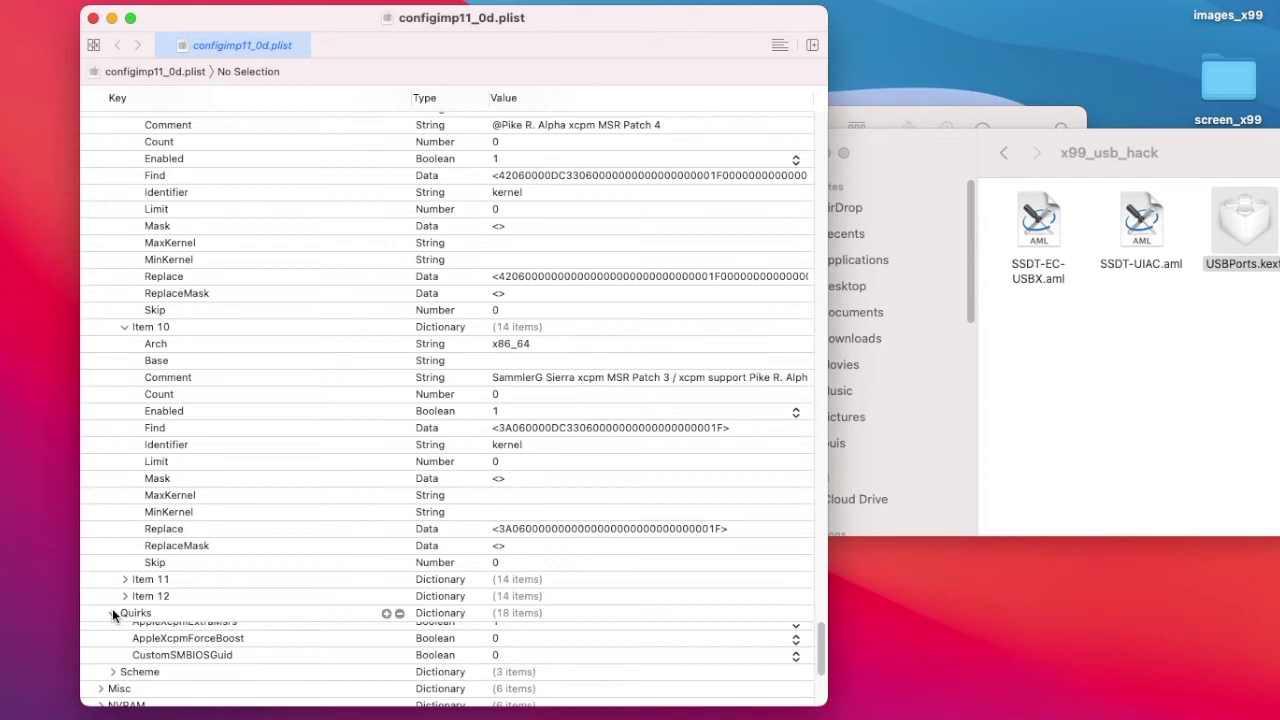
scroll(238, 616, "down", 8)
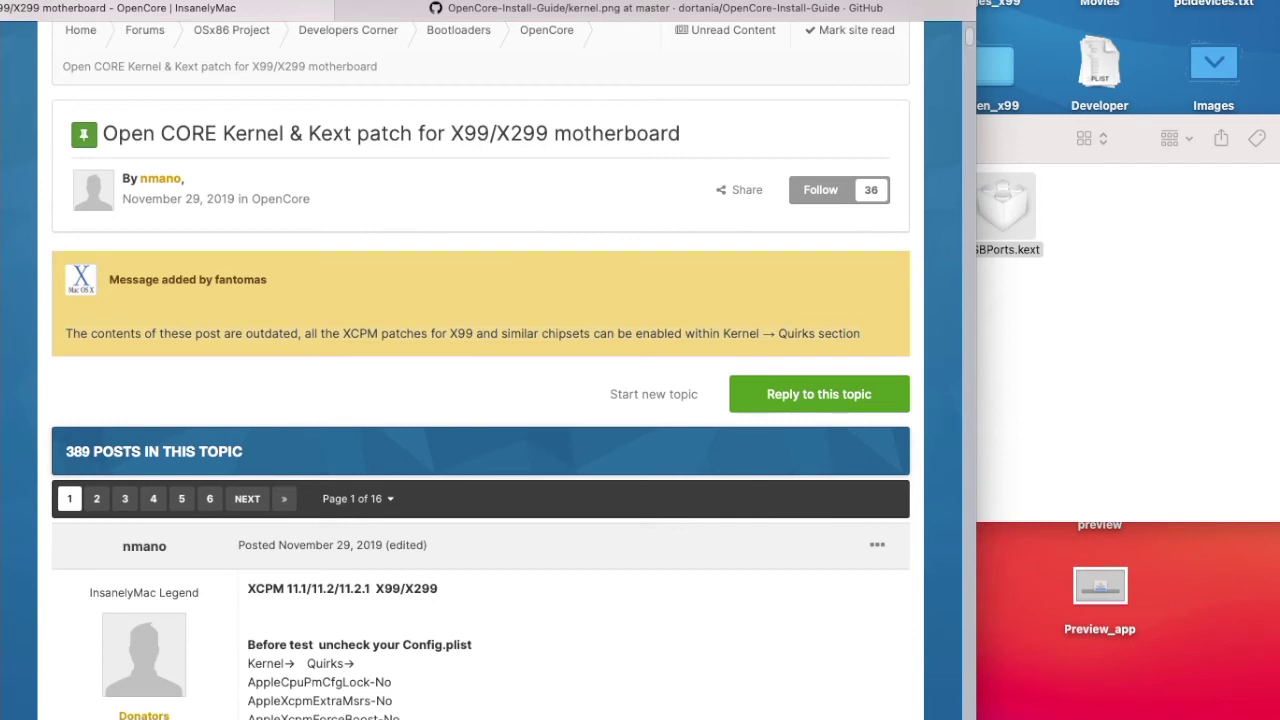
left_click(273, 666)
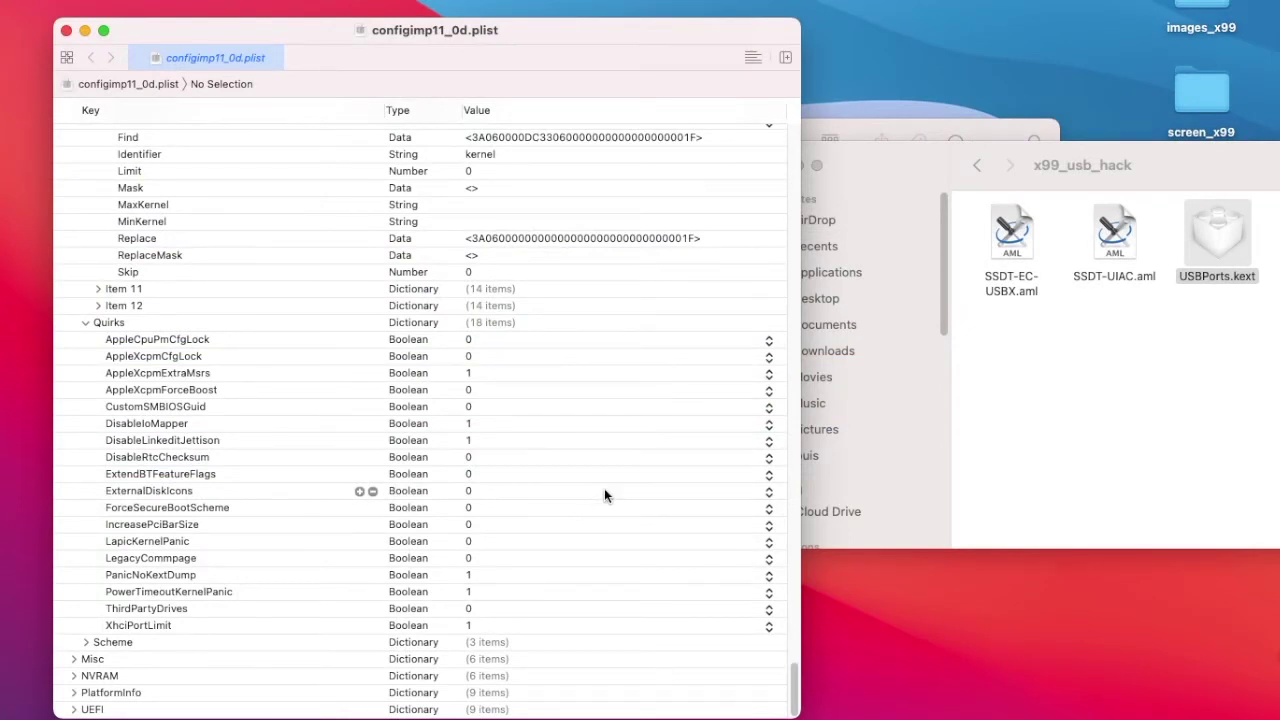
Examine the Kernel Quirks values from AppleCpuPmCfgLock to XhciPortLimit, along with the xcpm MSR patches in Items 9 and 10
scroll(604, 493, "up", 5)
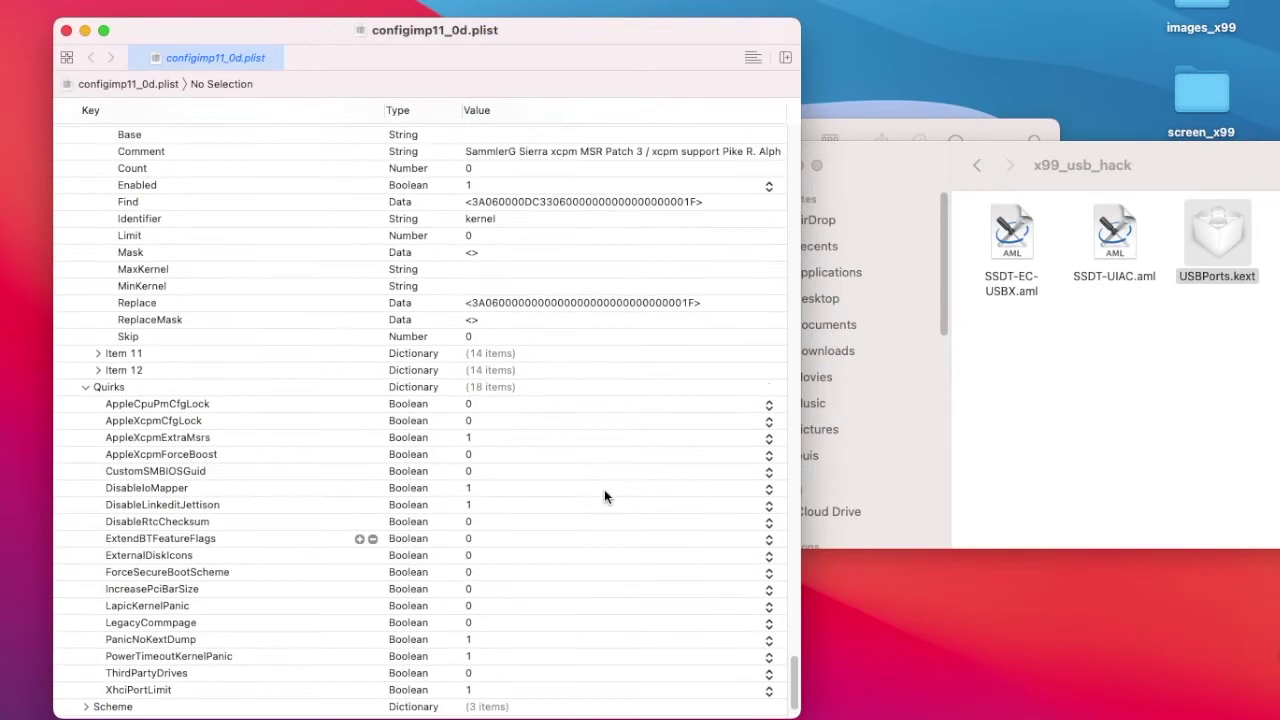
scroll(604, 496, "down", 5)
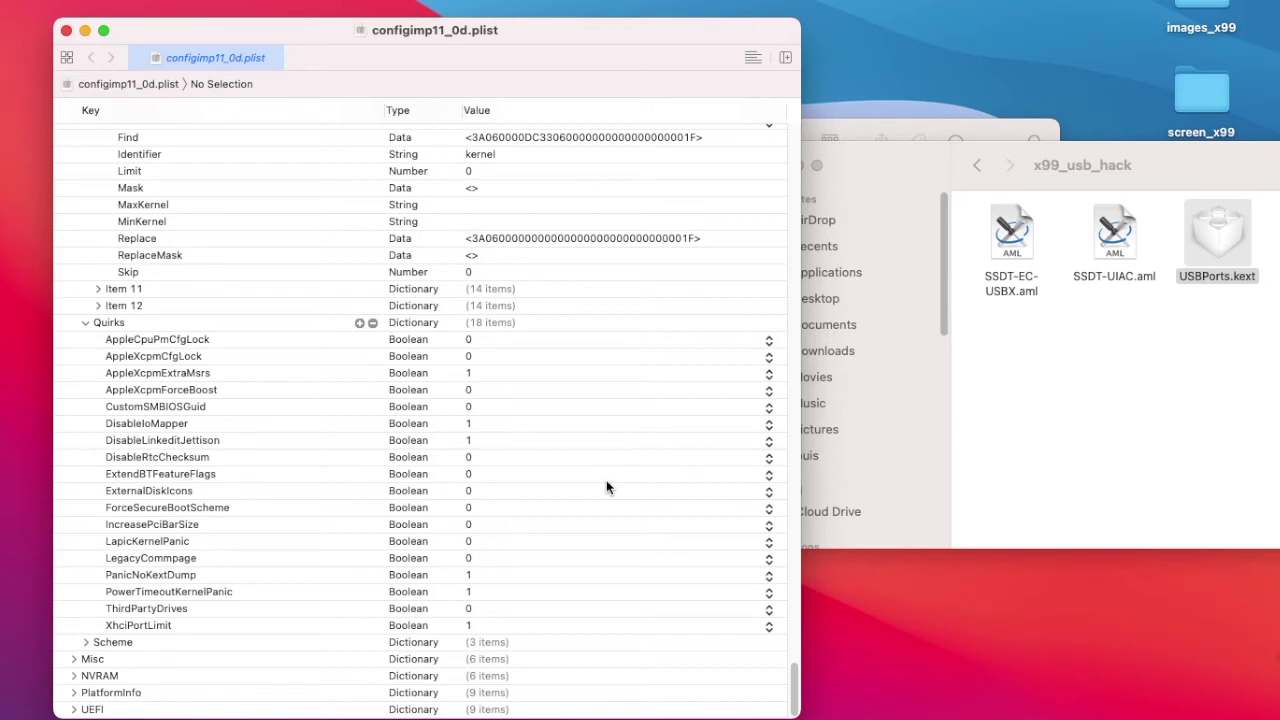
scroll(606, 480, "up", 1)
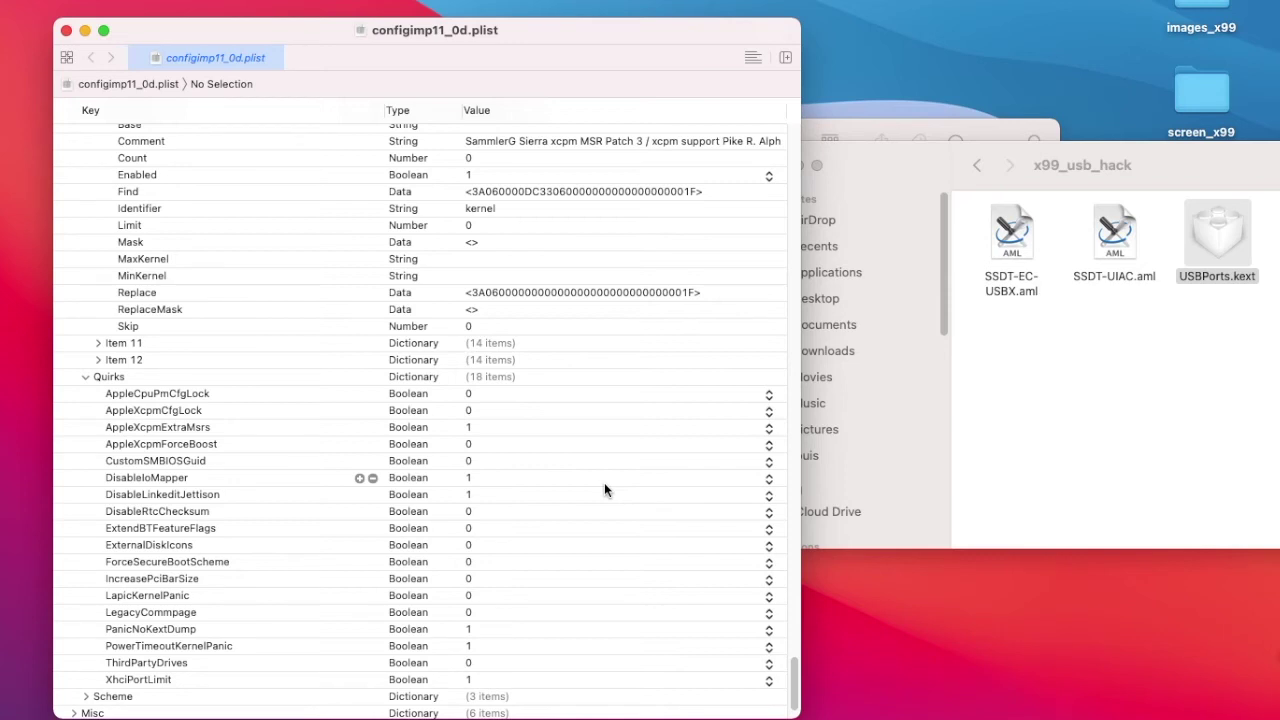
scroll(604, 484, "up", 4)
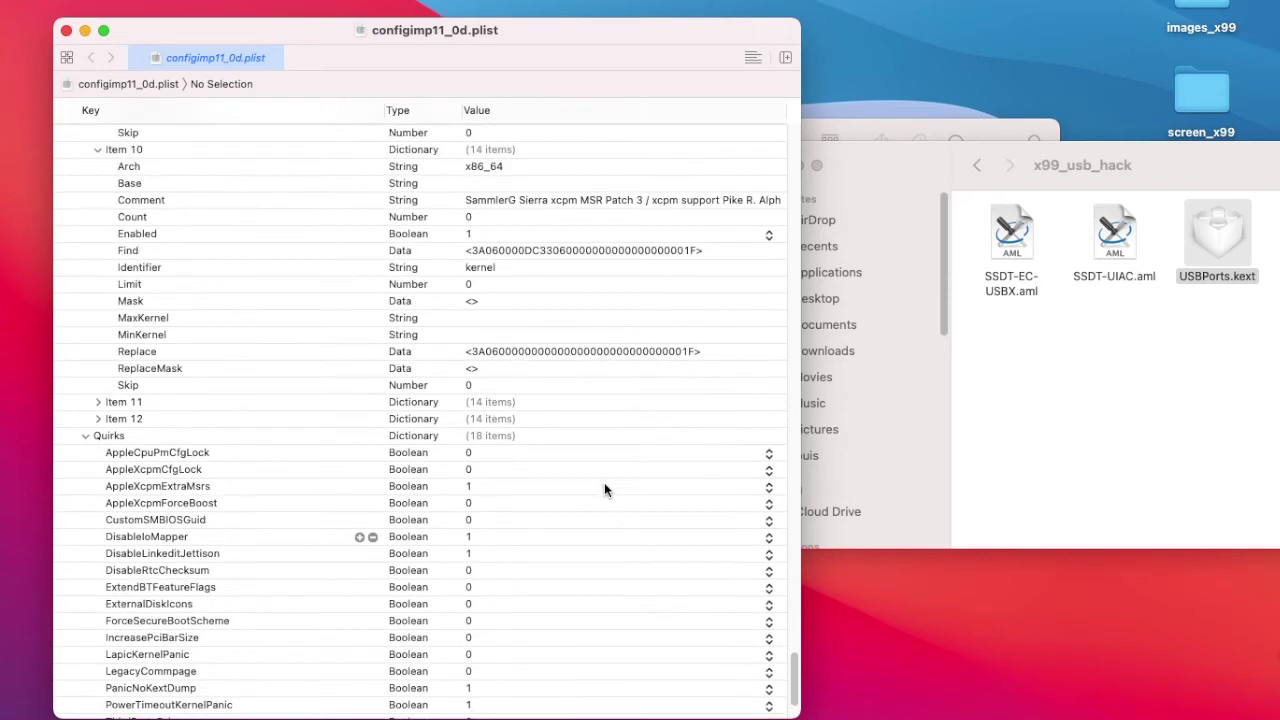
scroll(604, 490, "up", 2)
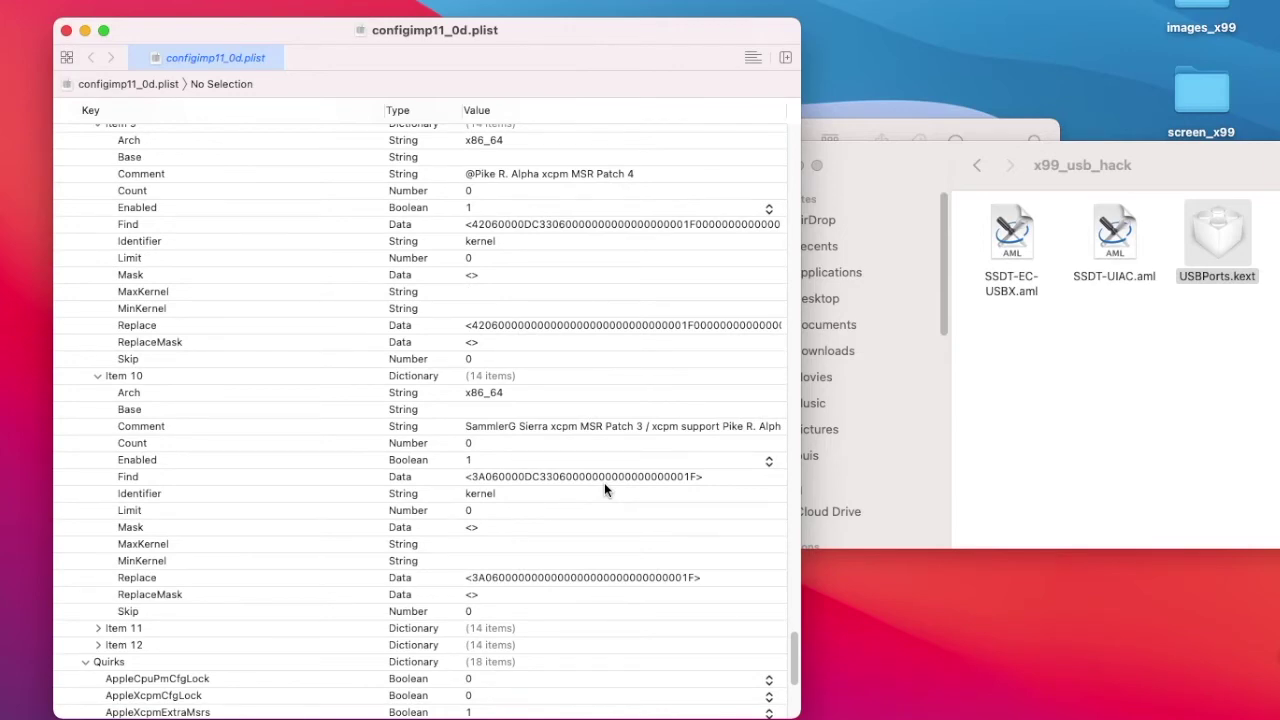
scroll(604, 482, "up", 4)
Expand the 7C436110-AB2A-4BBB-A880-FE41995C9F82 dictionary under NVRAM Add to examine its entries
scroll(219, 261, "down", 15)
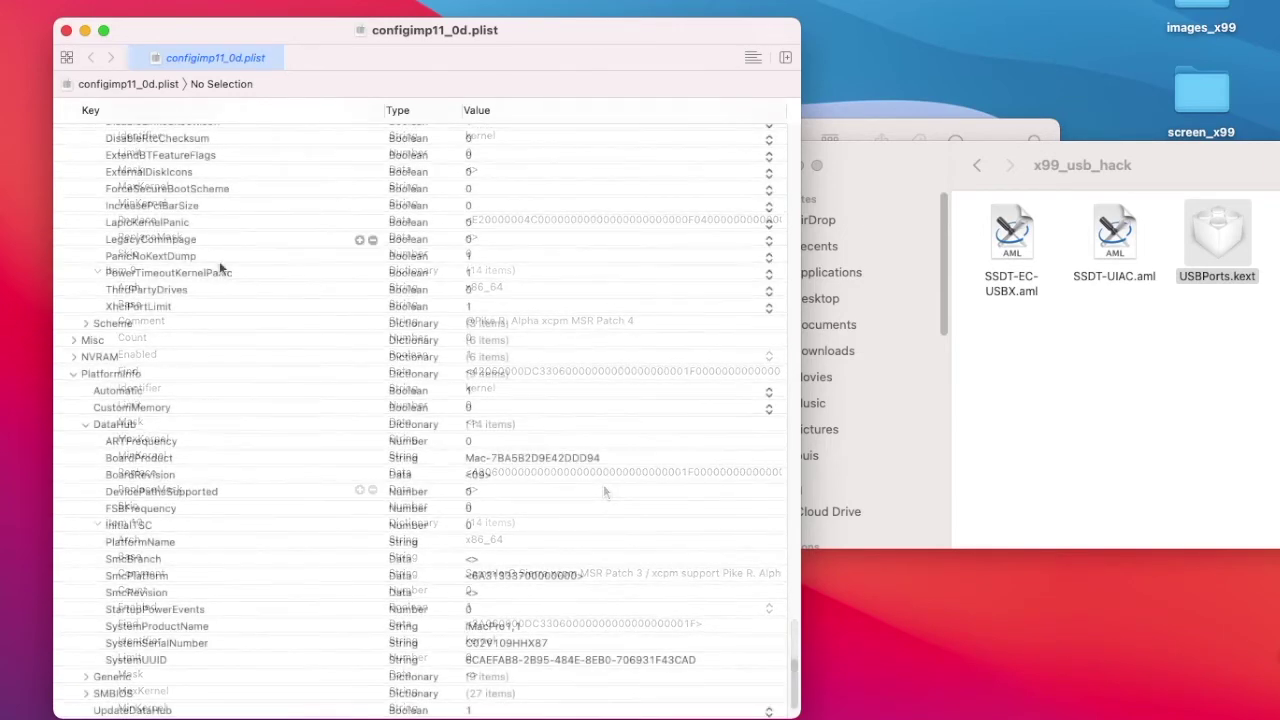
left_click(73, 355)
left_click(85, 374)
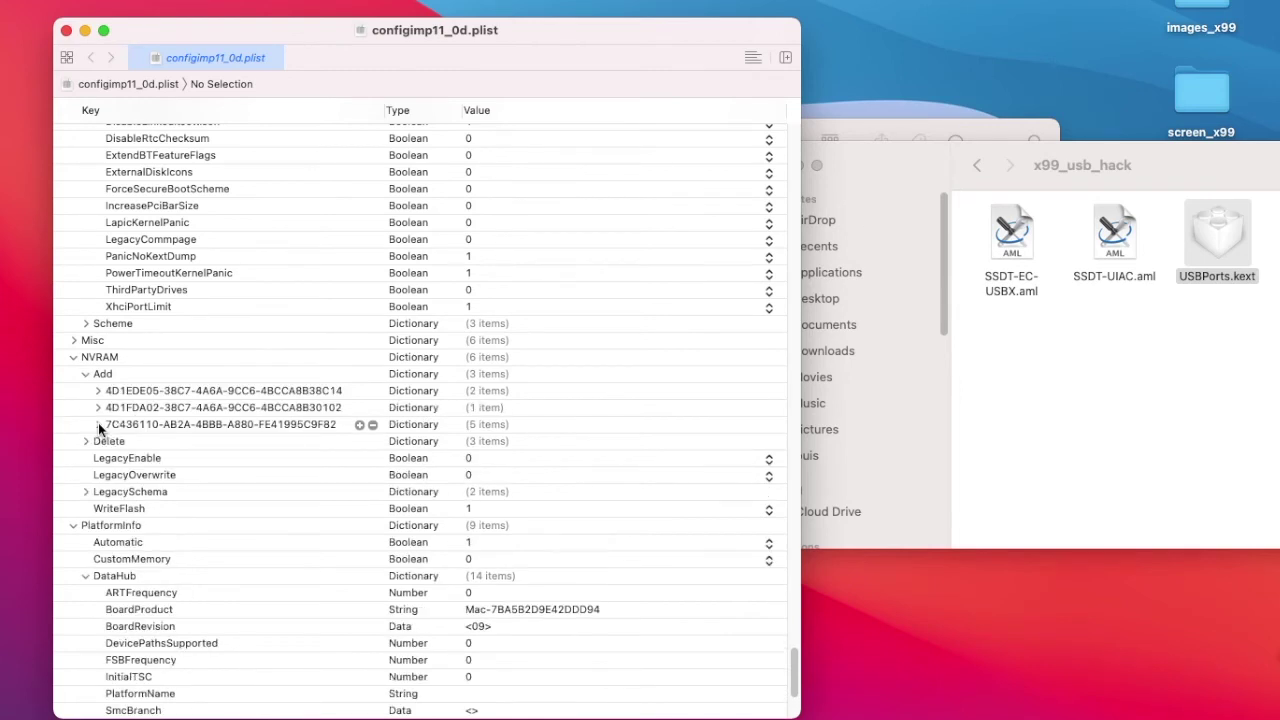
left_click(98, 424)
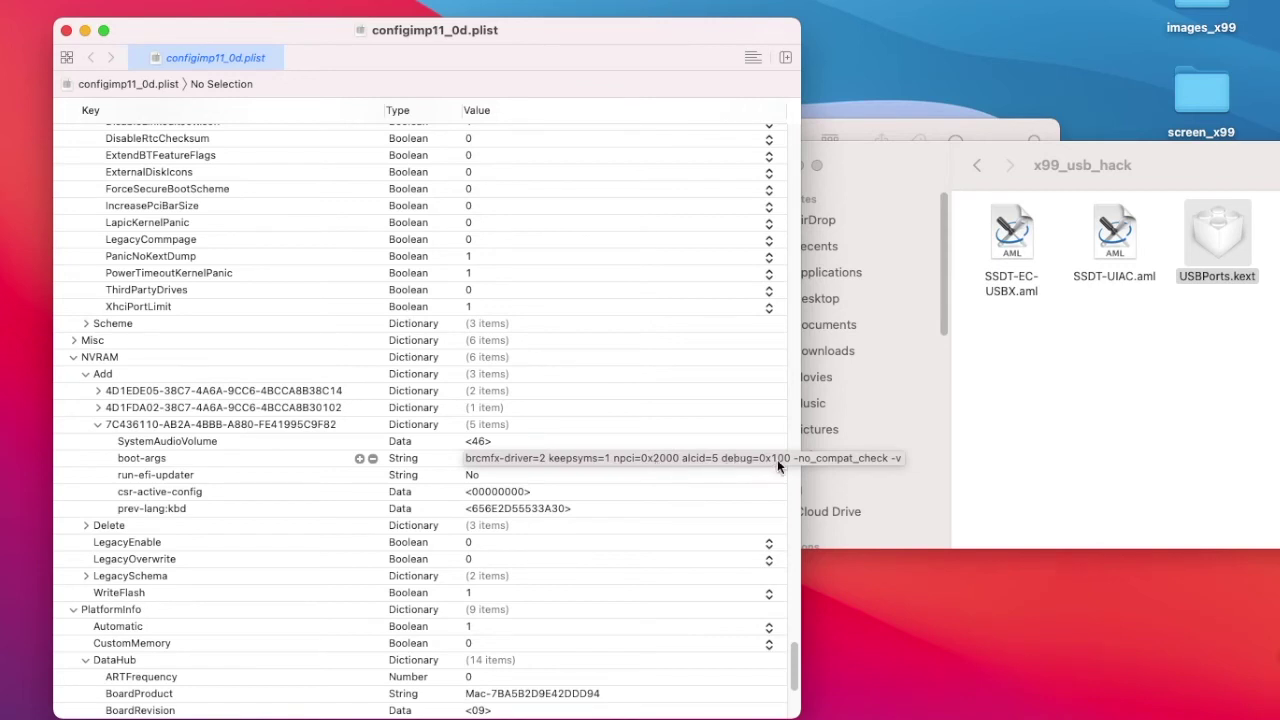
Widen the config window, open the boot-args value to inspect the full argument string, and leave it without editing
left_click(732, 458)
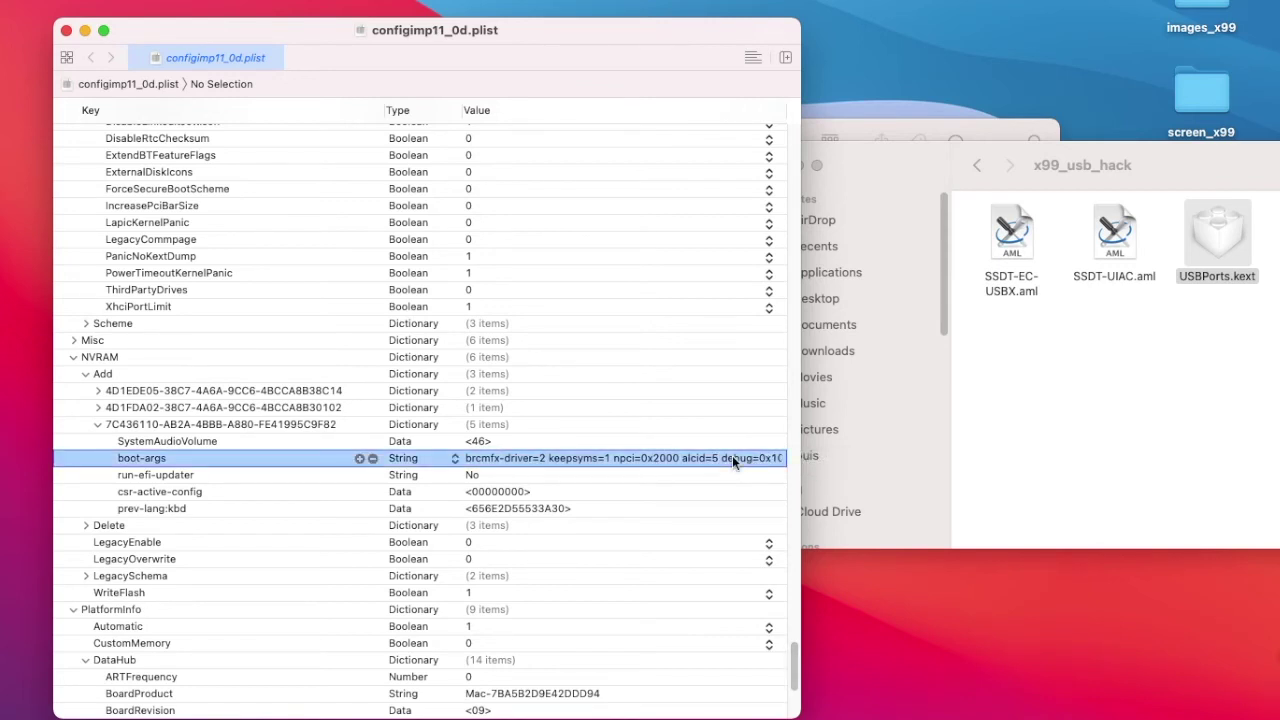
left_click(807, 462)
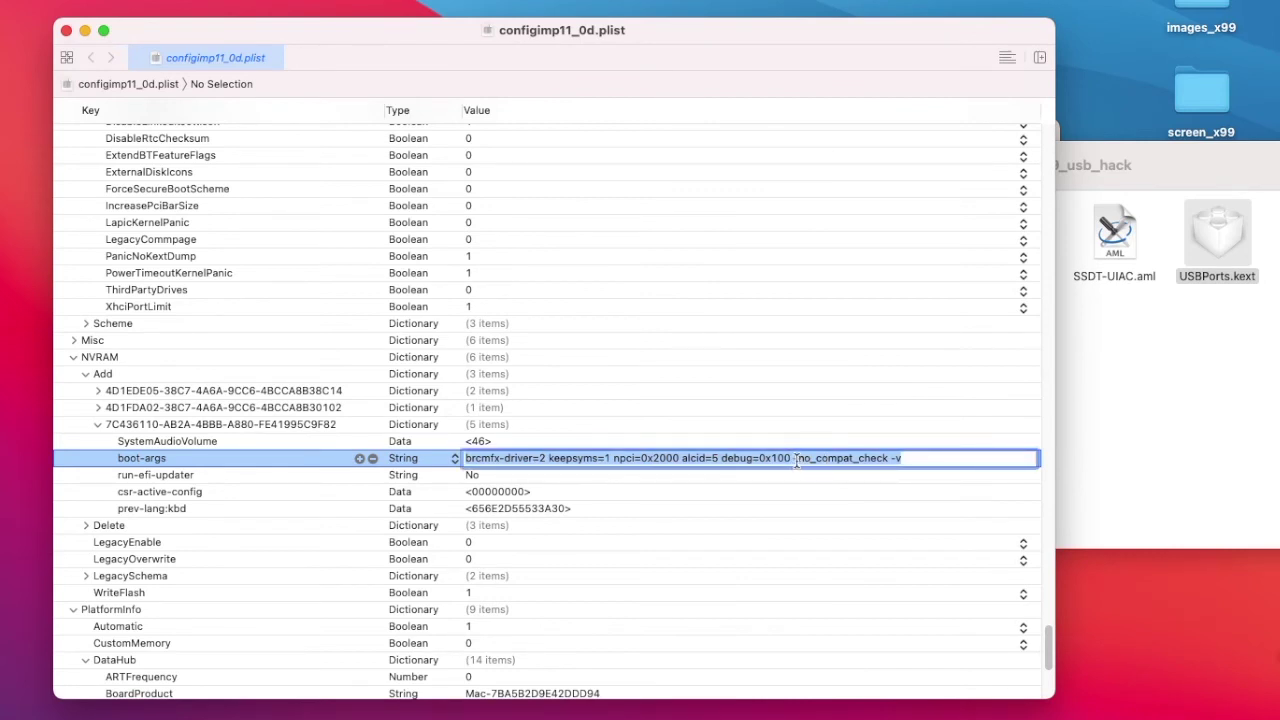
left_click(795, 459)
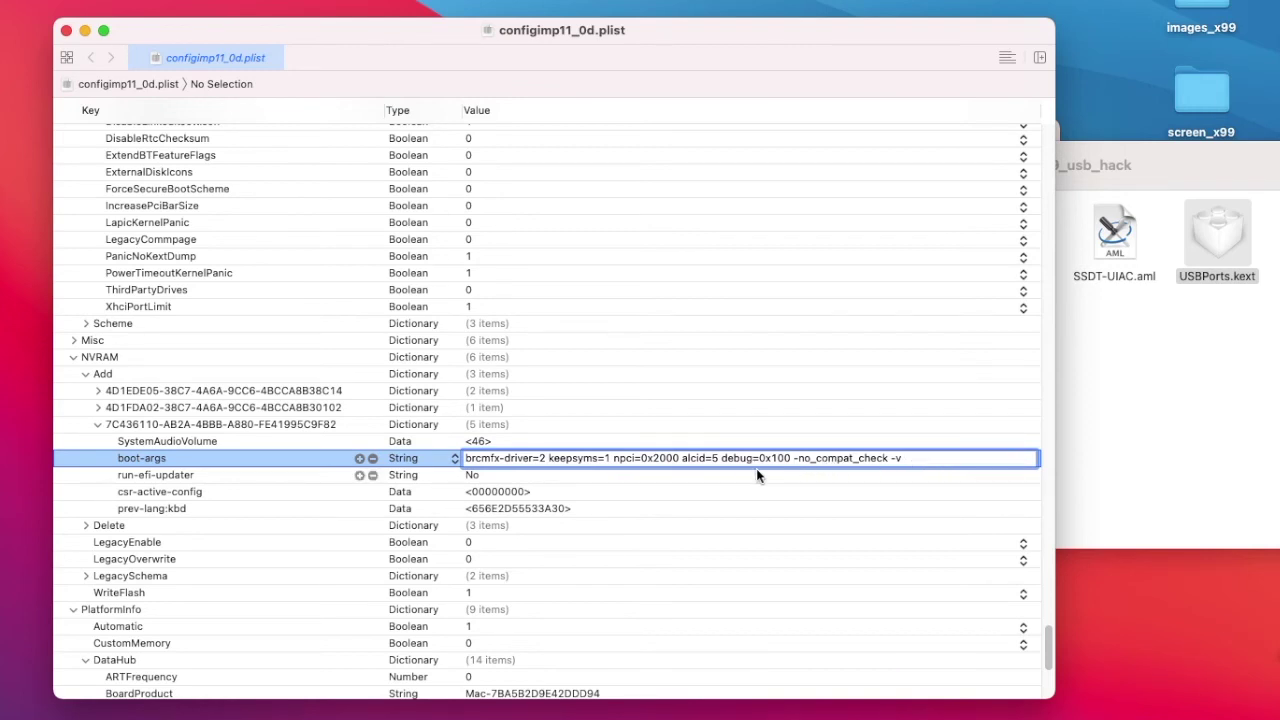
left_click(663, 407)
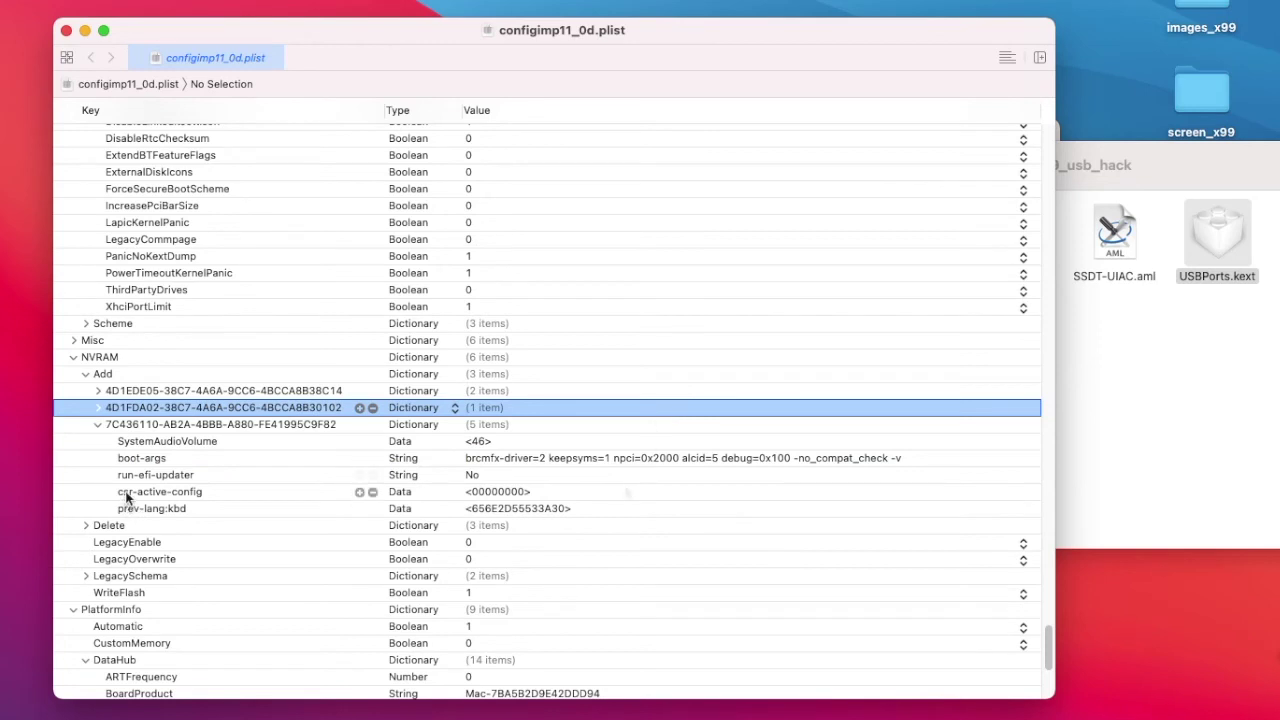
Inspect the csr-active-config and prev-lang:kbd values, and examine the remaining NVRAM entries and the sections below them
left_click(127, 492)
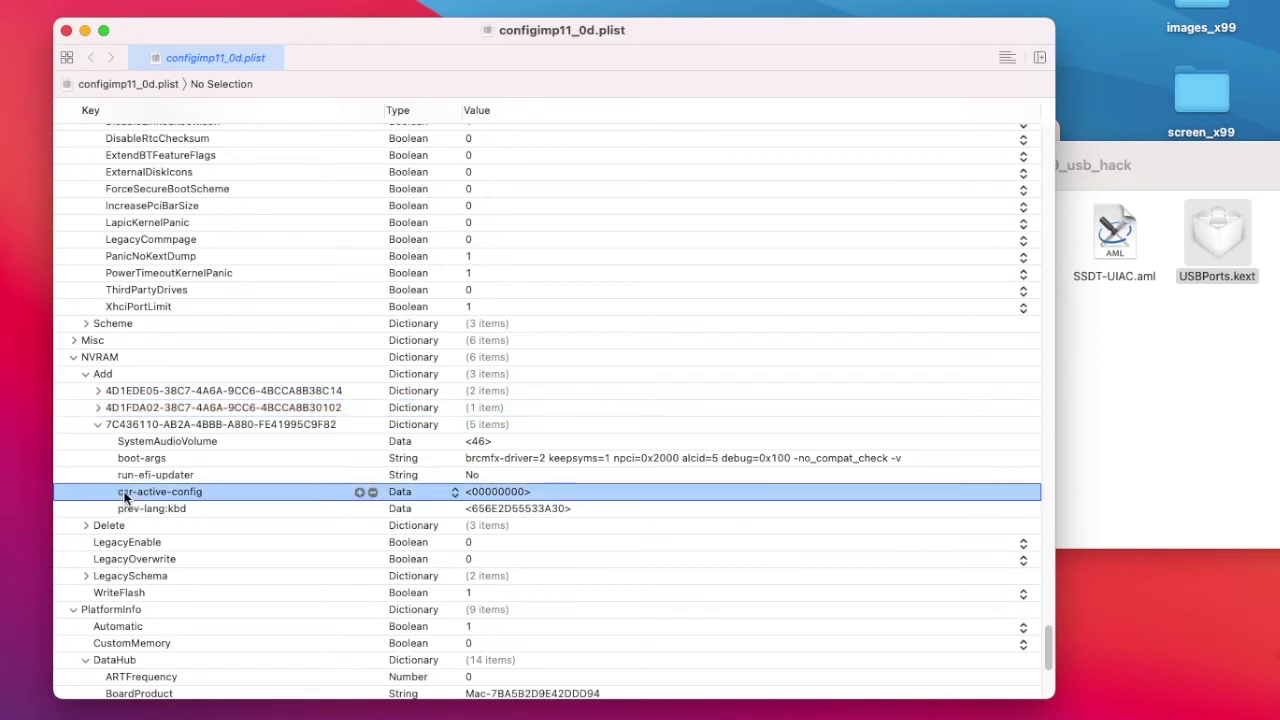
left_click(508, 515)
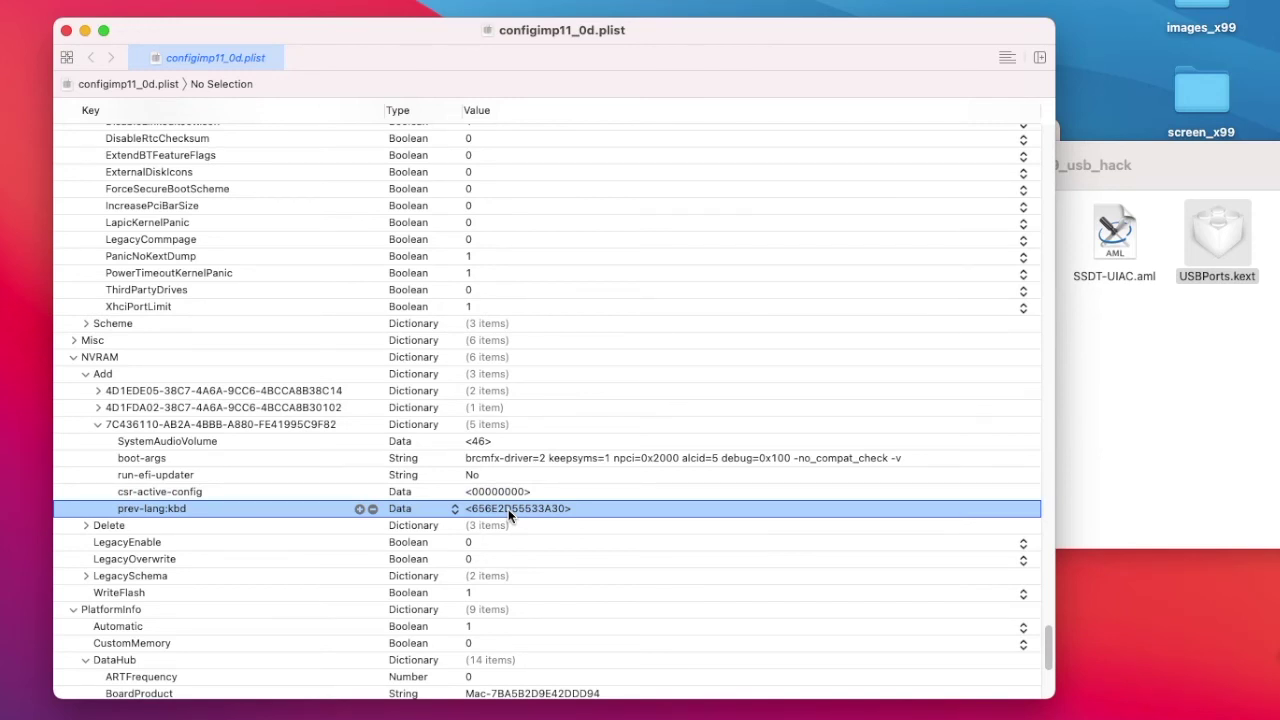
left_click(507, 509)
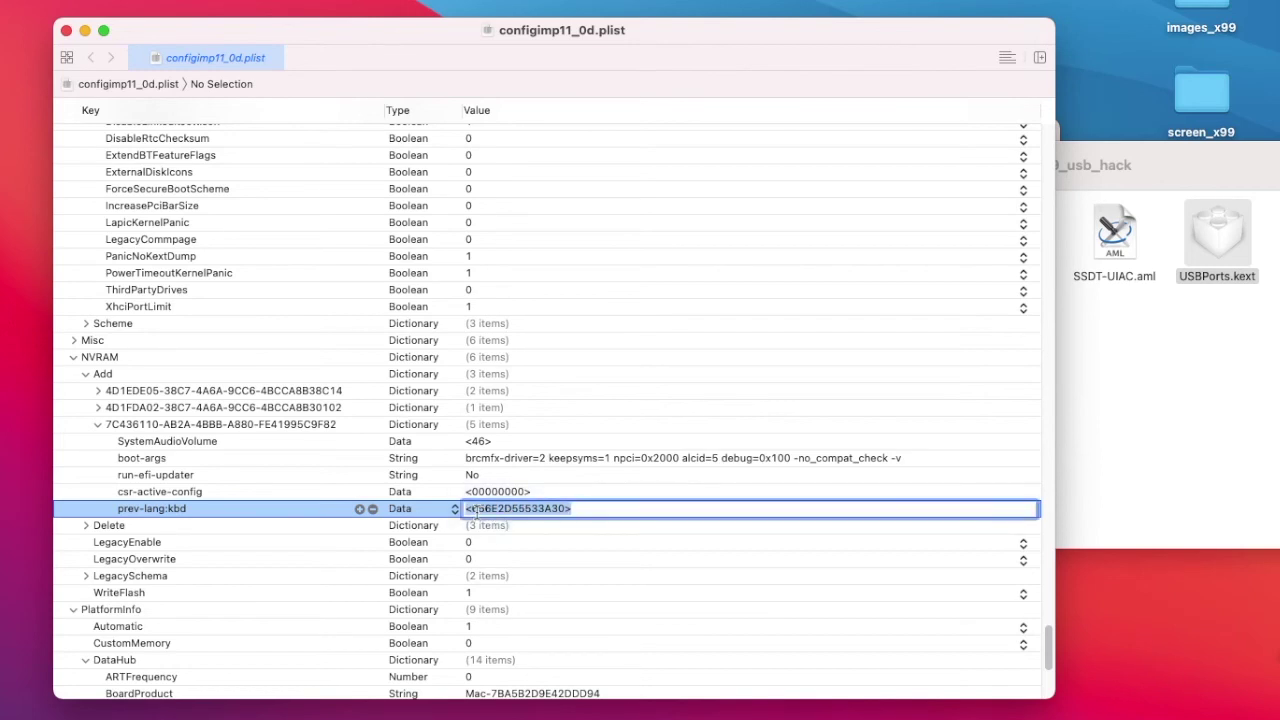
left_click(476, 509)
left_click(567, 509)
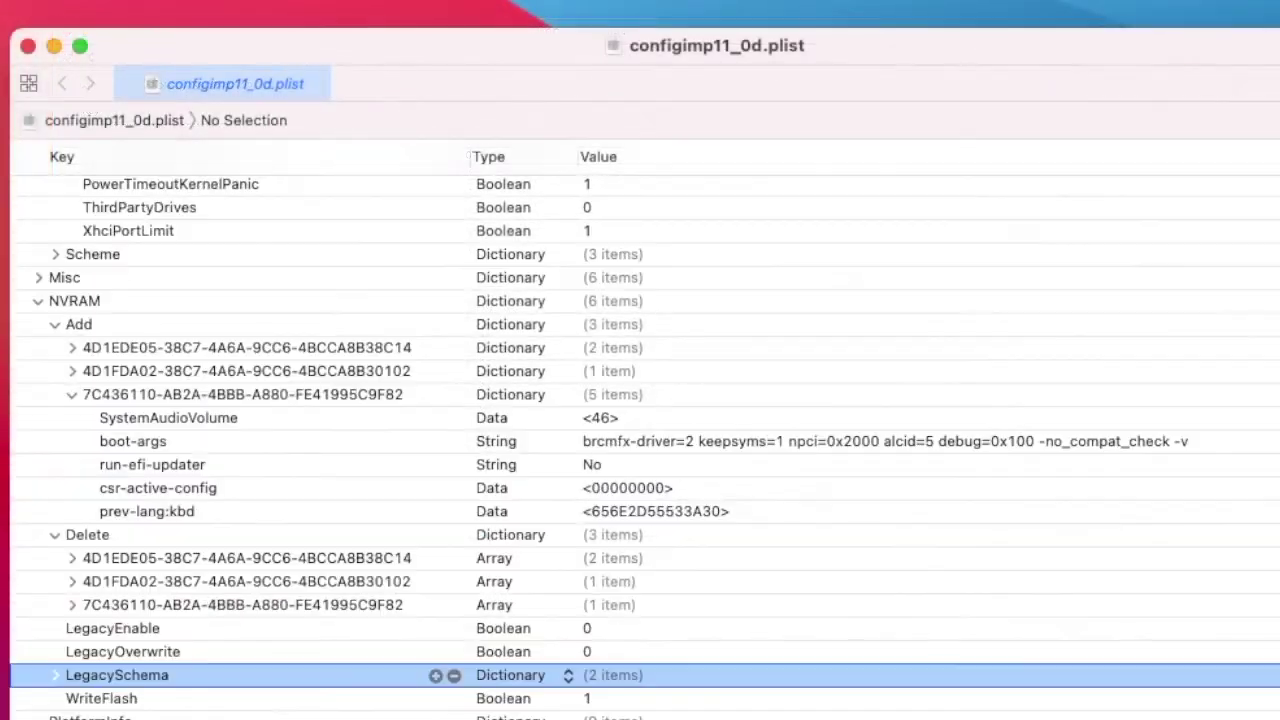
scroll(644, 448, "down", 10)
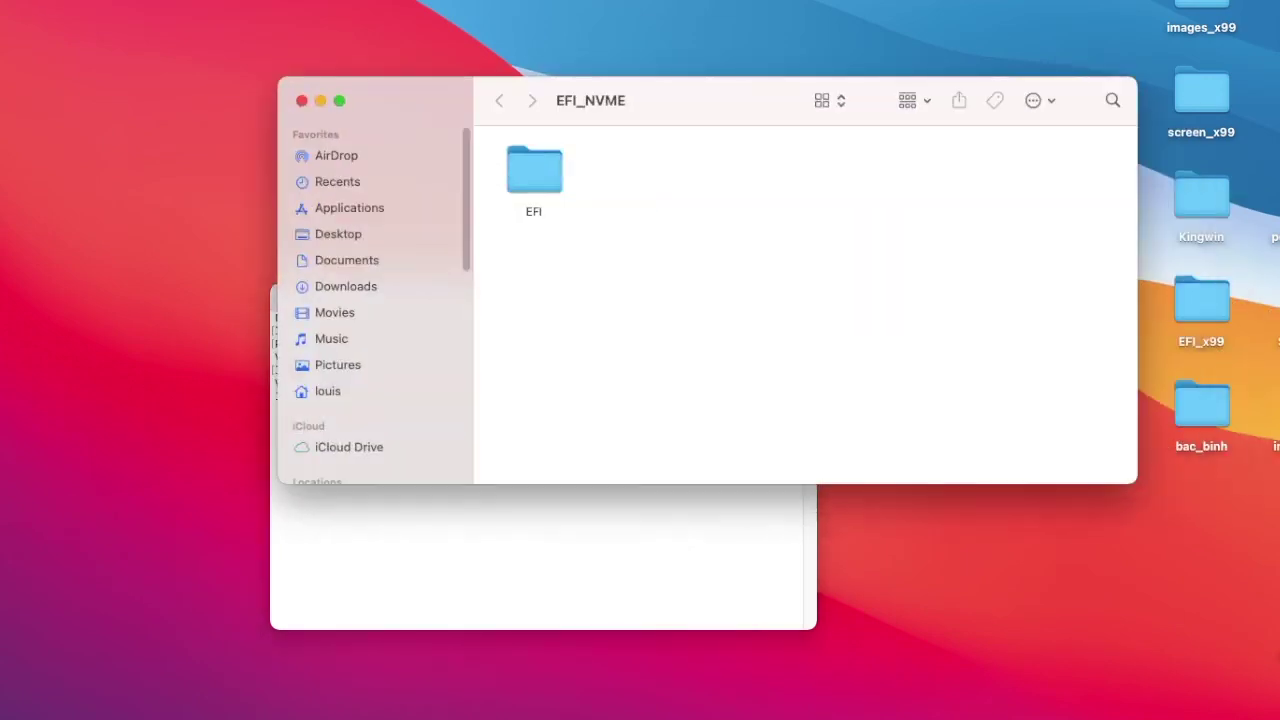
In Finder, open the Image folder inside the EFI OC Resources folder of EFI_NVME and examine its boot picker icon files
double_click(514, 172)
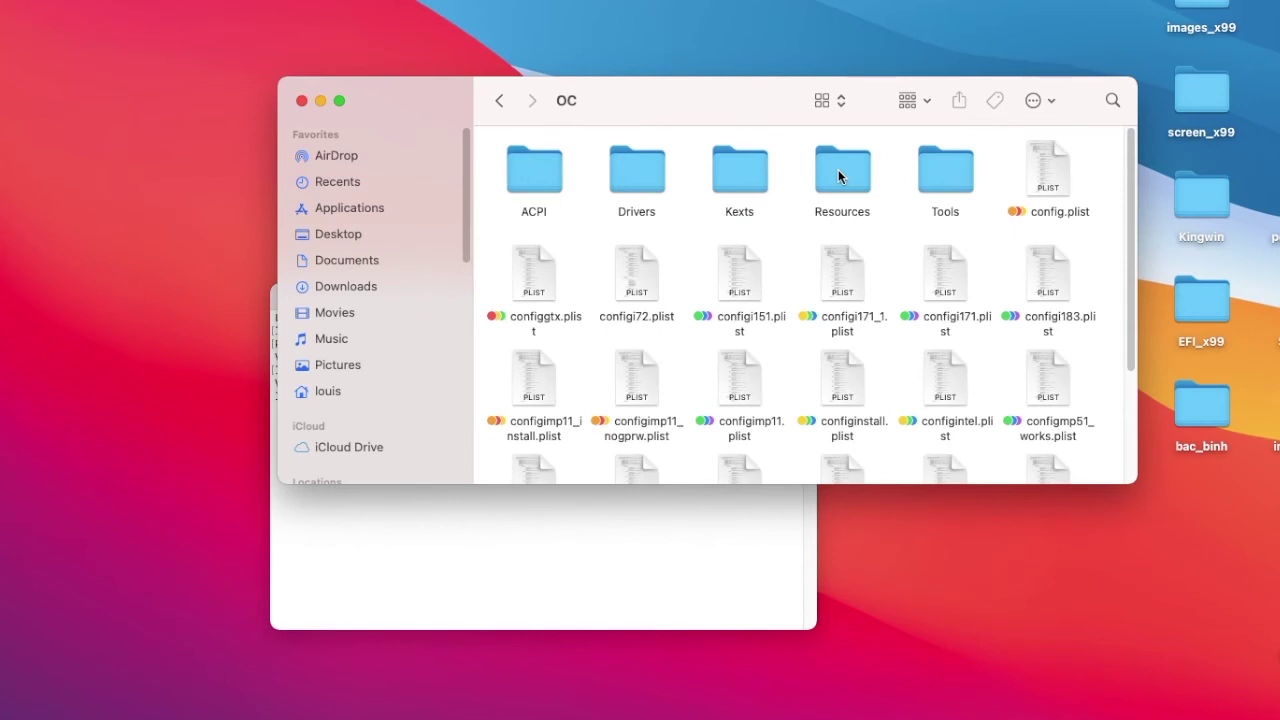
double_click(838, 172)
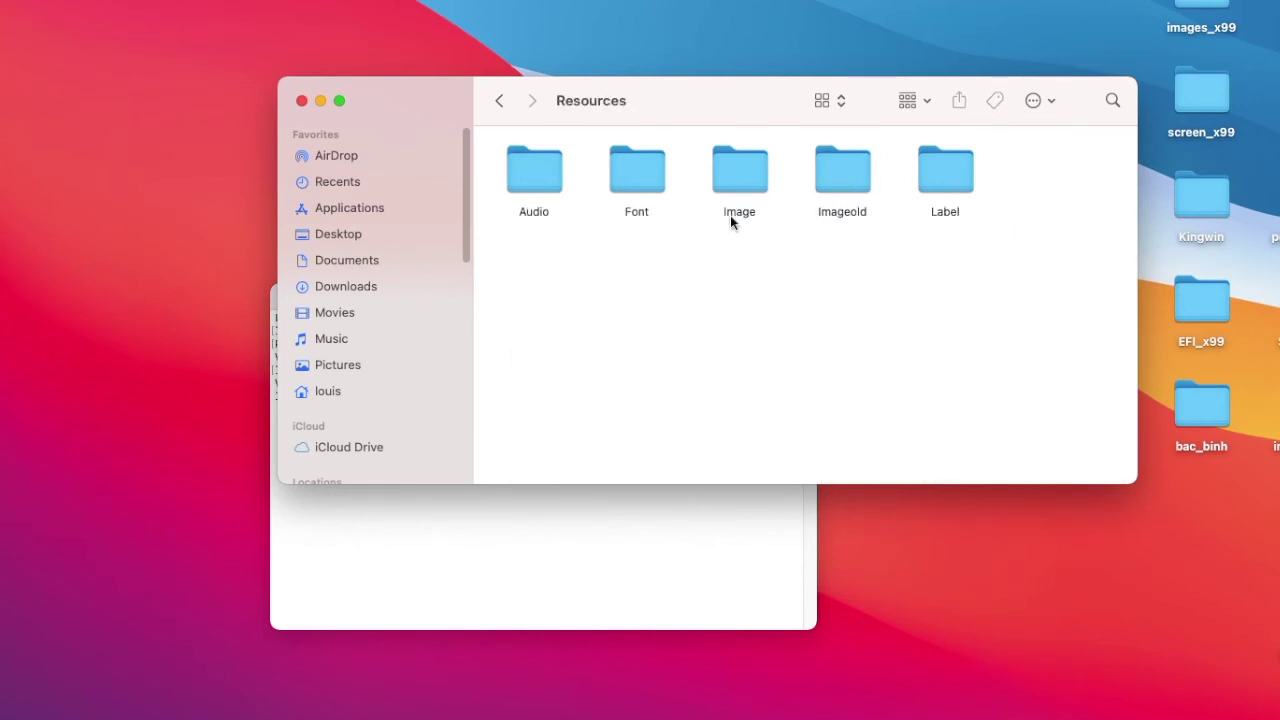
double_click(733, 180)
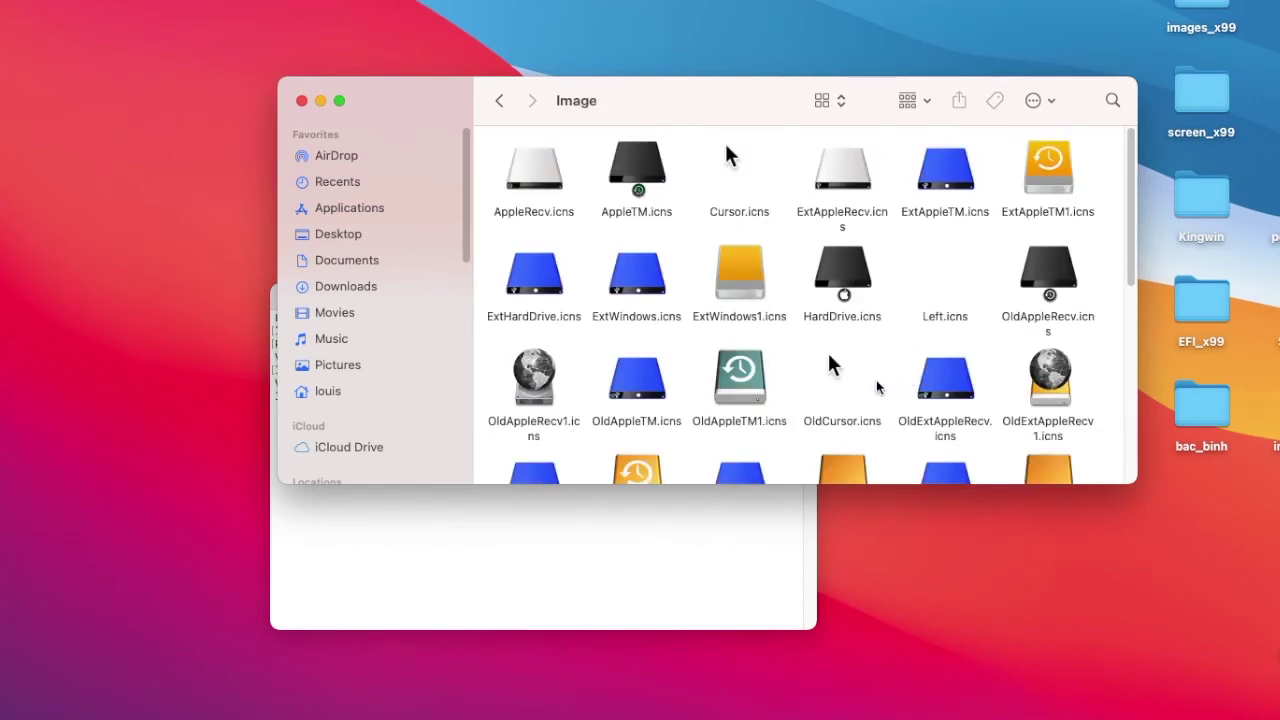
scroll(830, 365, "down", 5)
scroll(876, 387, "up", 5)
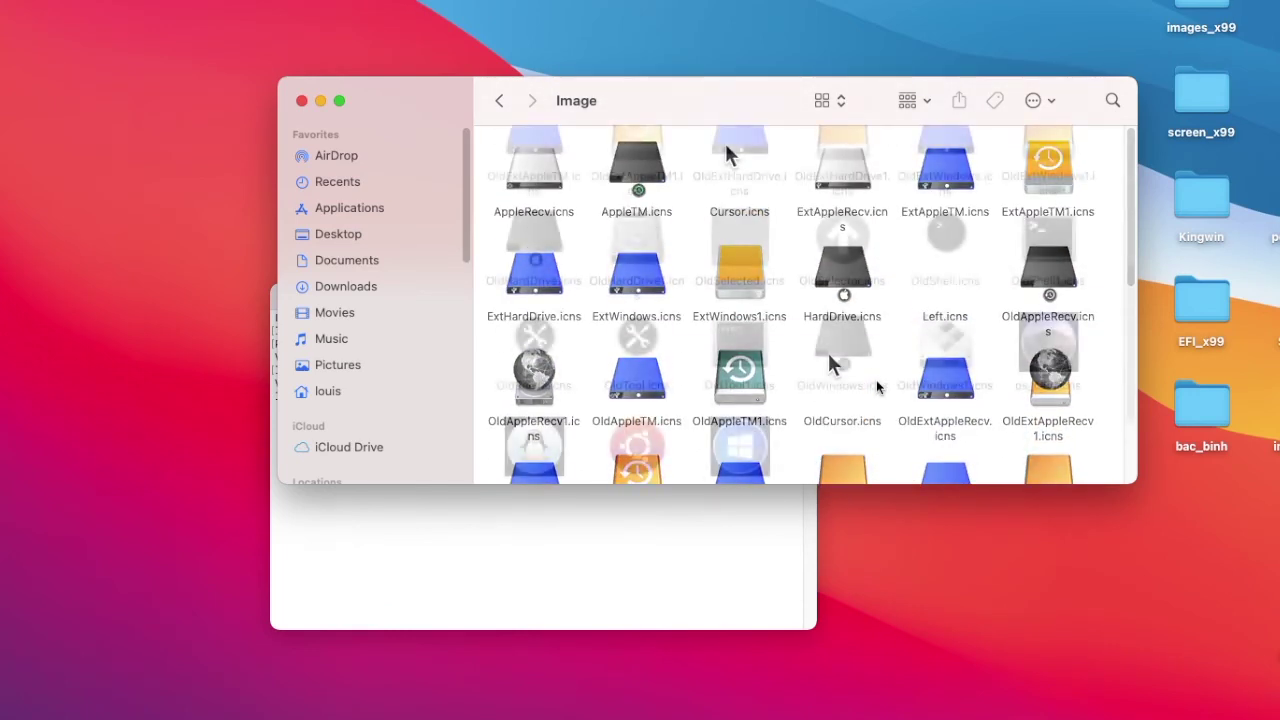
scroll(877, 387, "down", 10)
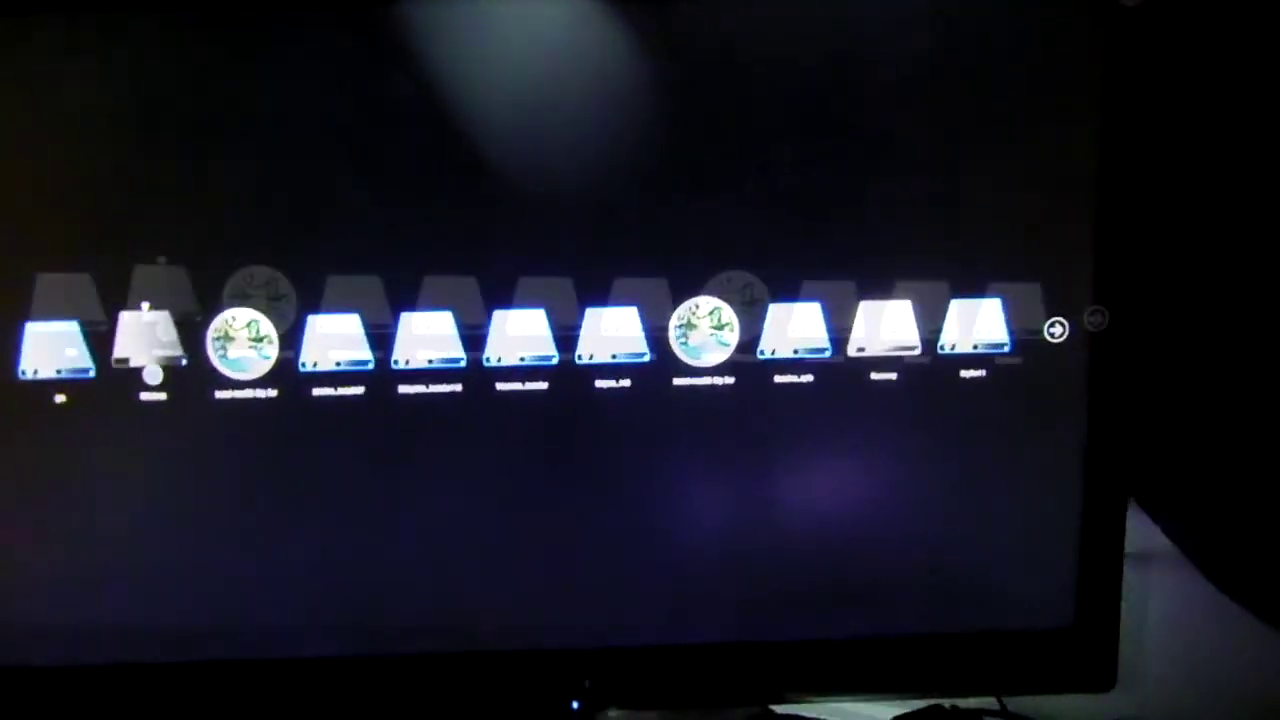
Move forward and back through the OpenCore boot picker to examine its drive, macOS installer and recovery entries
key("Right")
key("Right")
key("Right")
key("Right")
key("Right")
key("Right")
key("Right")
key("Right")
key("Right")
key("Right")
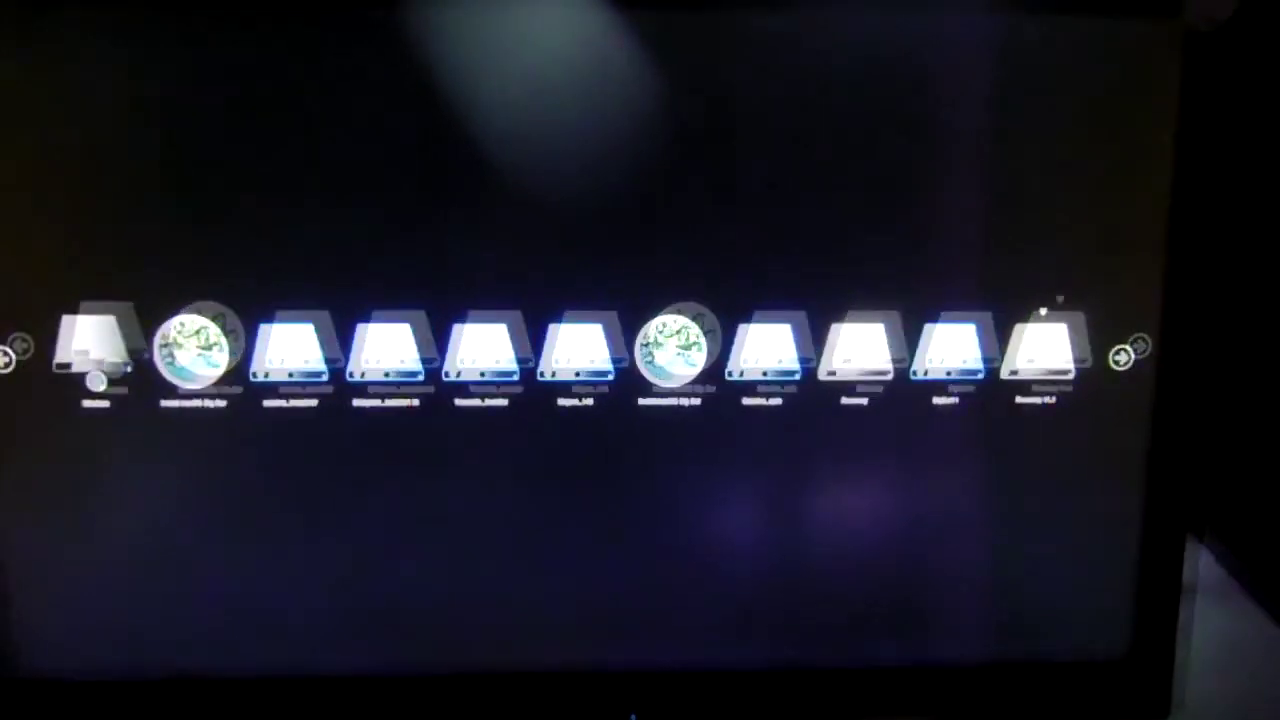
key("Right")
key("Right")
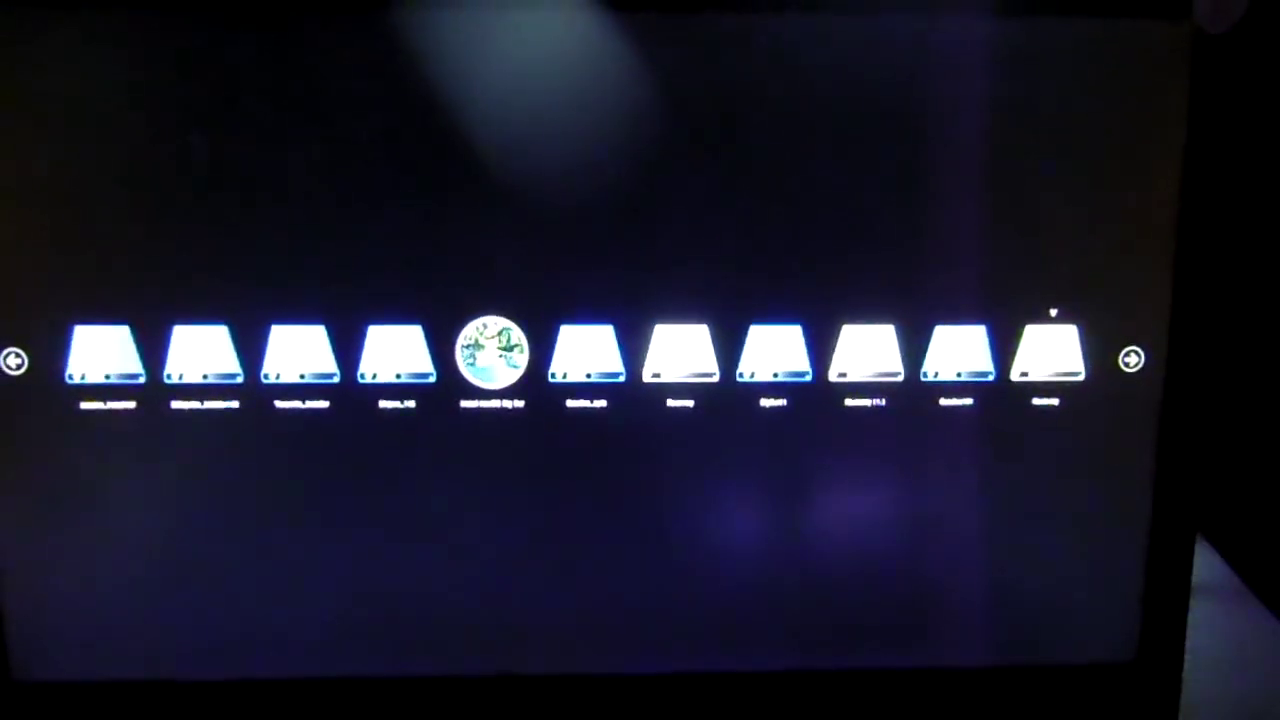
key("Right")
key("Right")
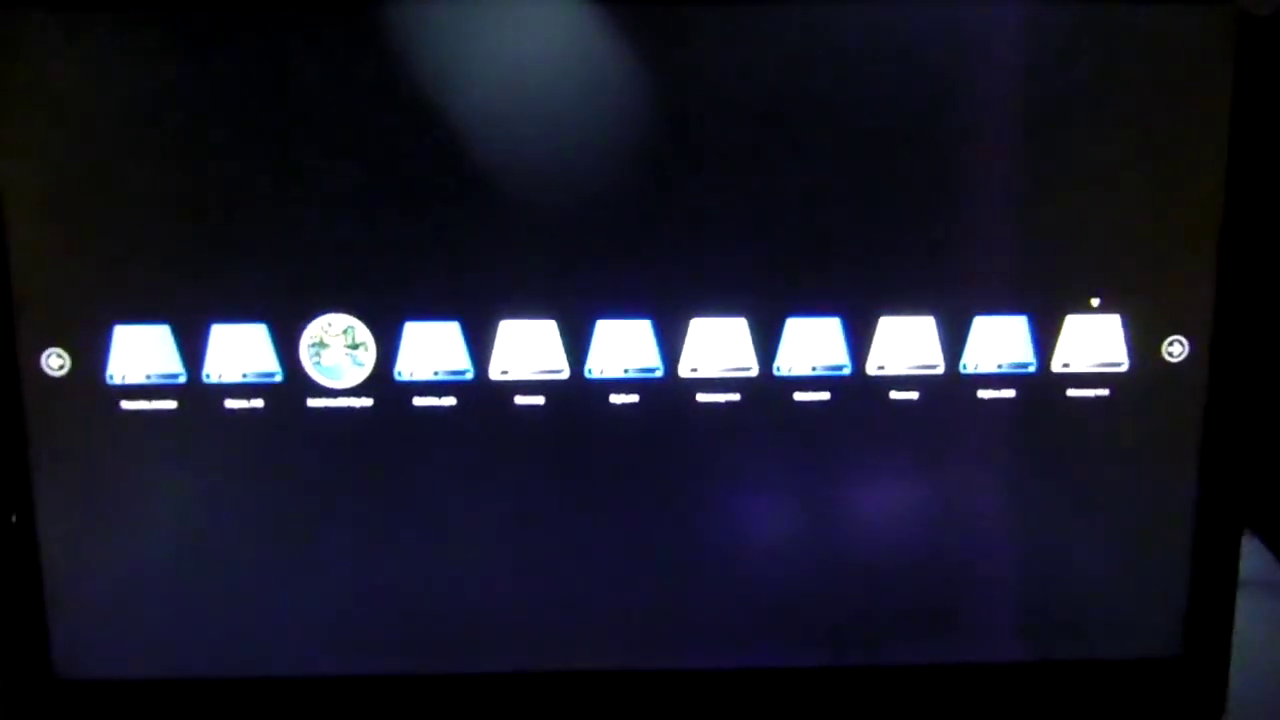
key("Left")
key("Left")
key("Left")
key("Left")
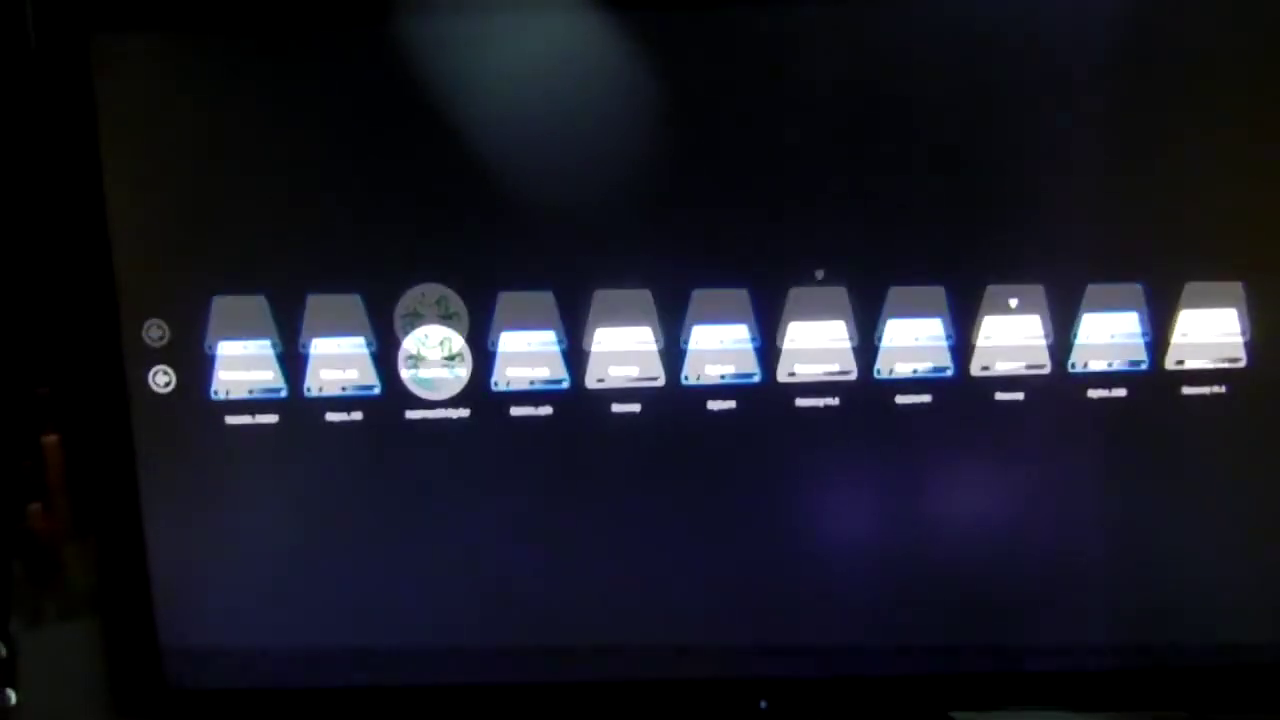
key("Right")
key("Right")
key("Right")
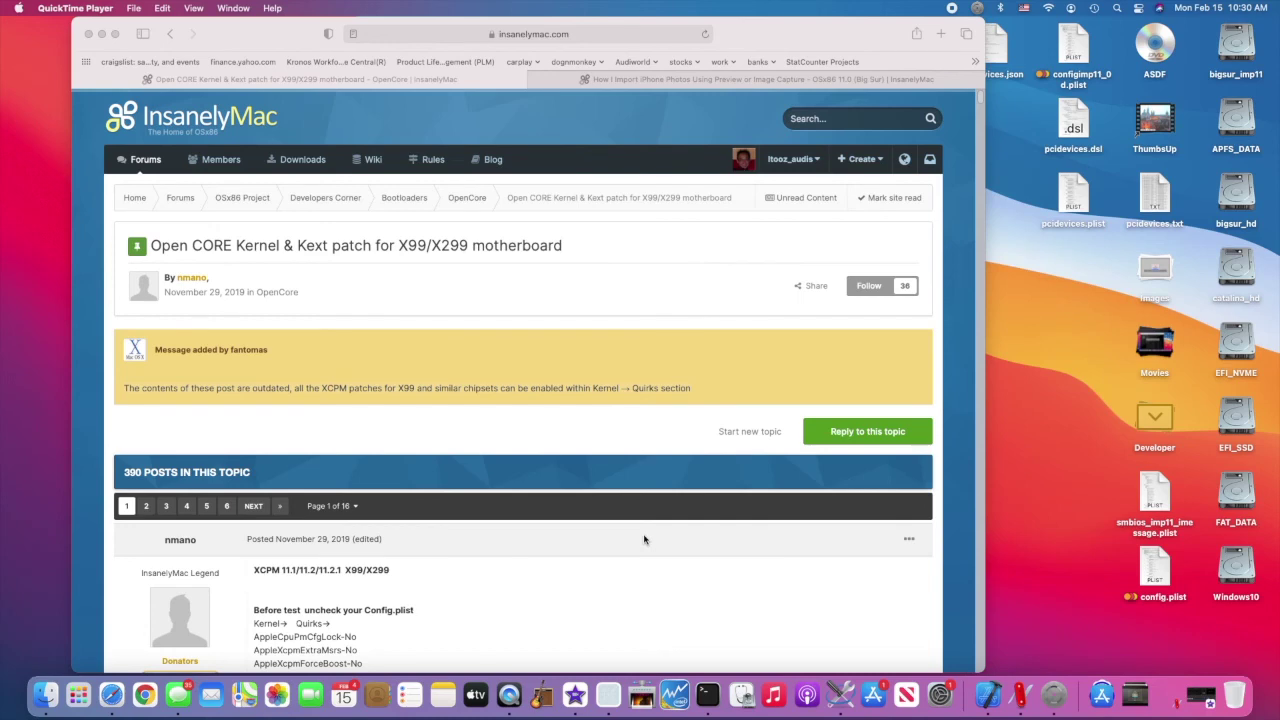
In Safari's InsanelyMac topic on X99/X299 OpenCore patches, download the X99 sample EFI archive X99 OC 0.6.3.zip
scroll(644, 540, "down", 5)
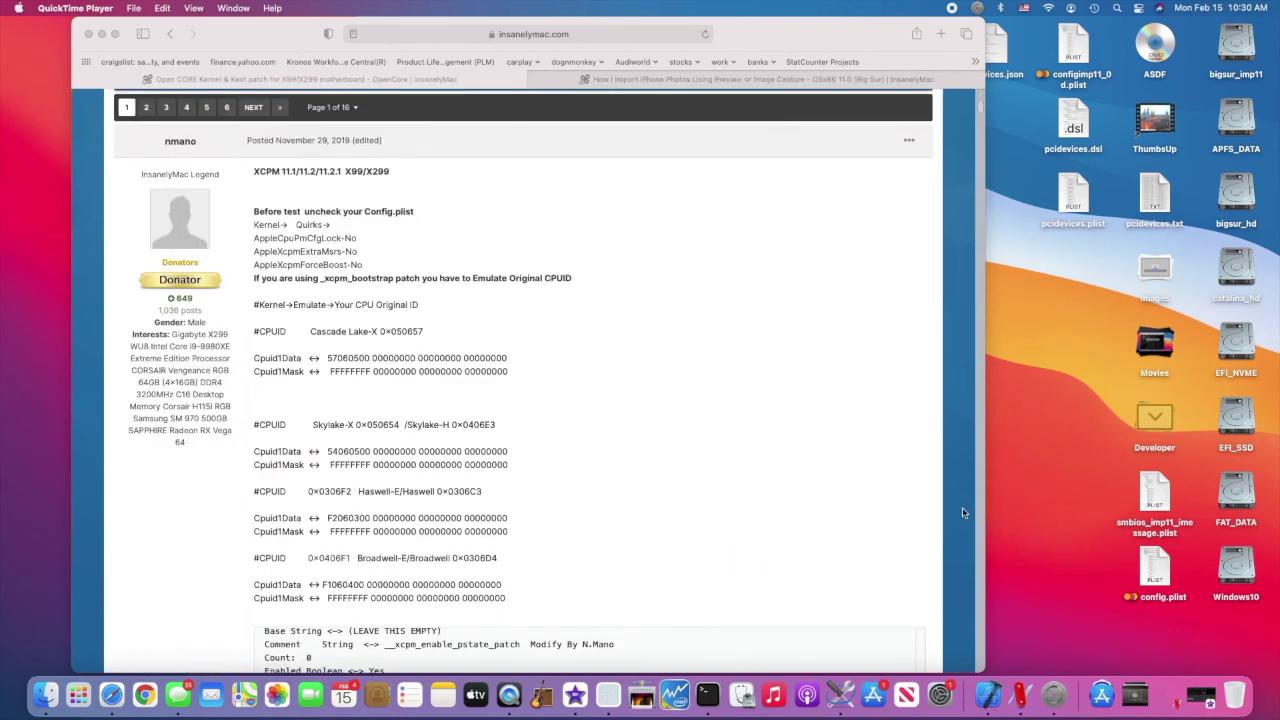
scroll(963, 513, "down", 15)
scroll(956, 505, "up", 2)
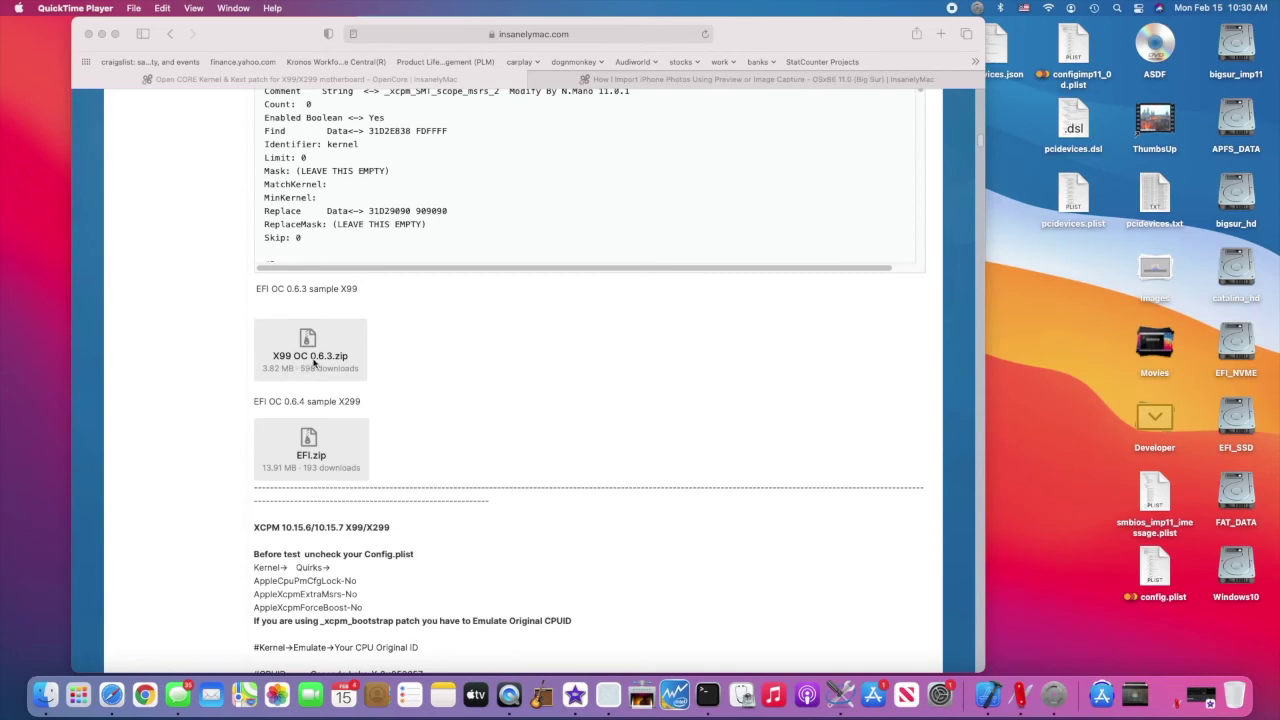
left_click(313, 363)
left_click(315, 352)
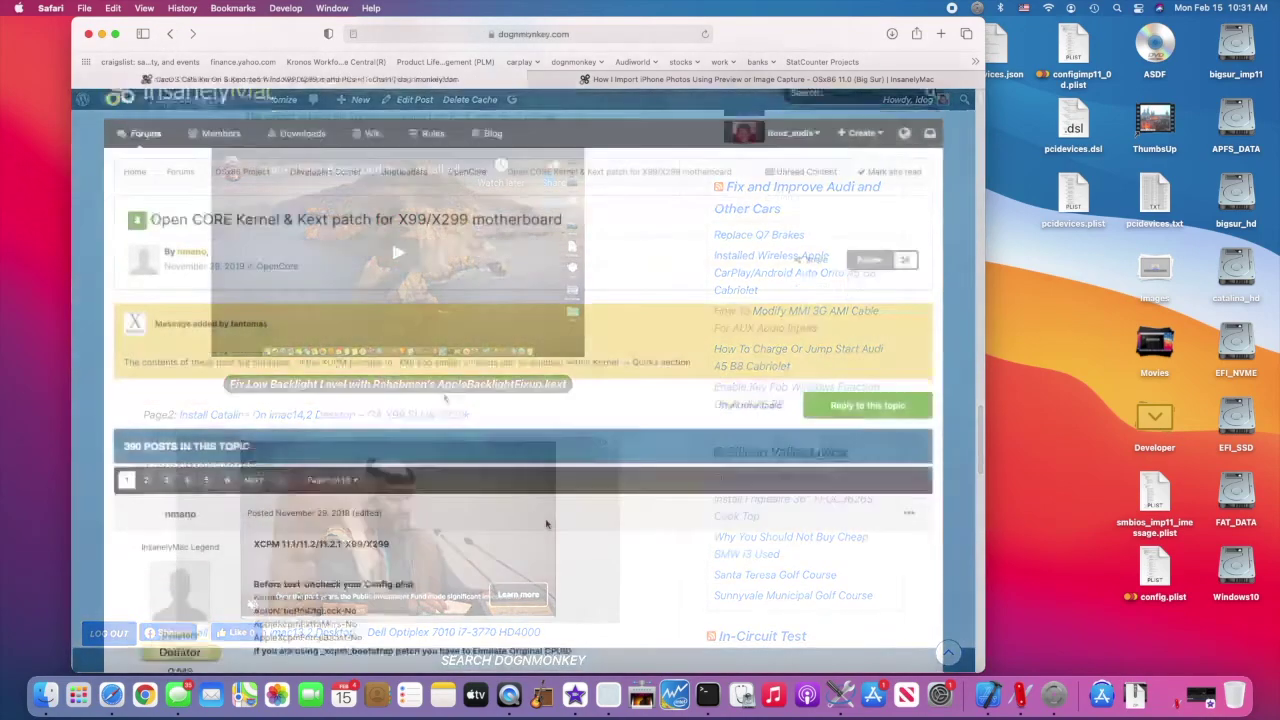
Examine the topic's XCPM kernel patch listing, CPUID values and EFI sample attachments for X99 and X299
scroll(545, 519, "down", 5)
scroll(545, 519, "down", 5)
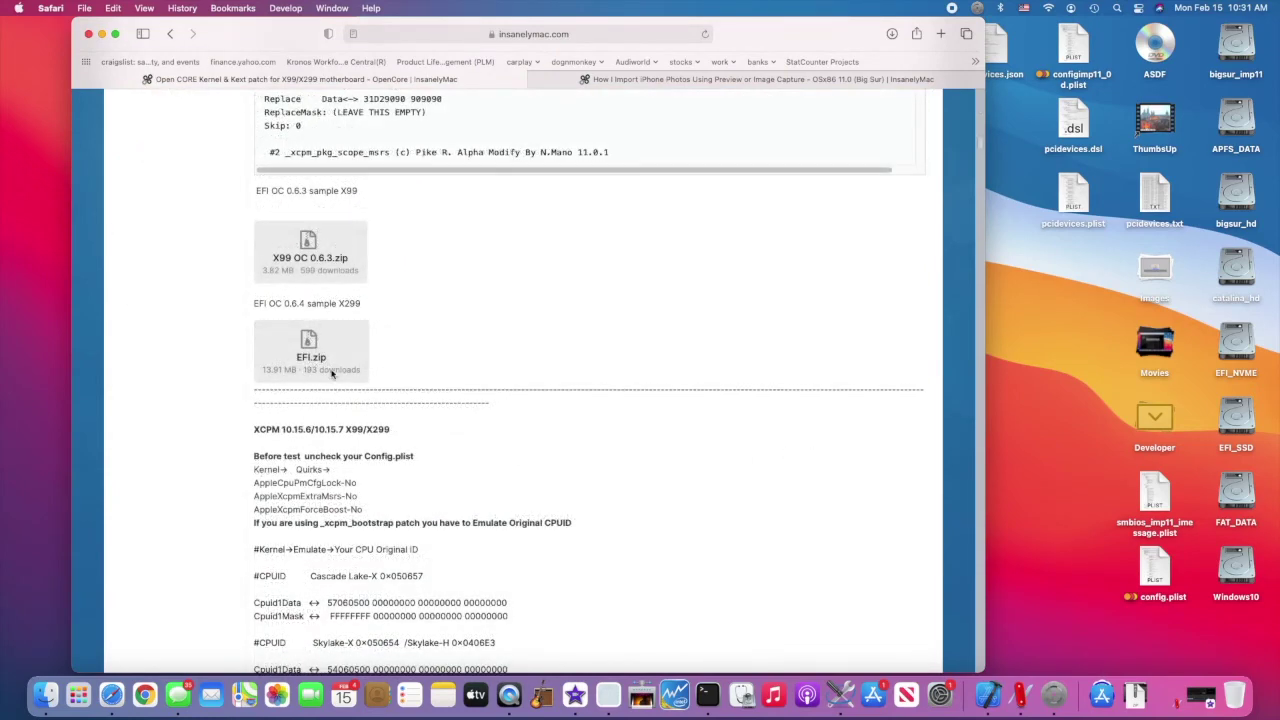
scroll(799, 195, "up", 5)
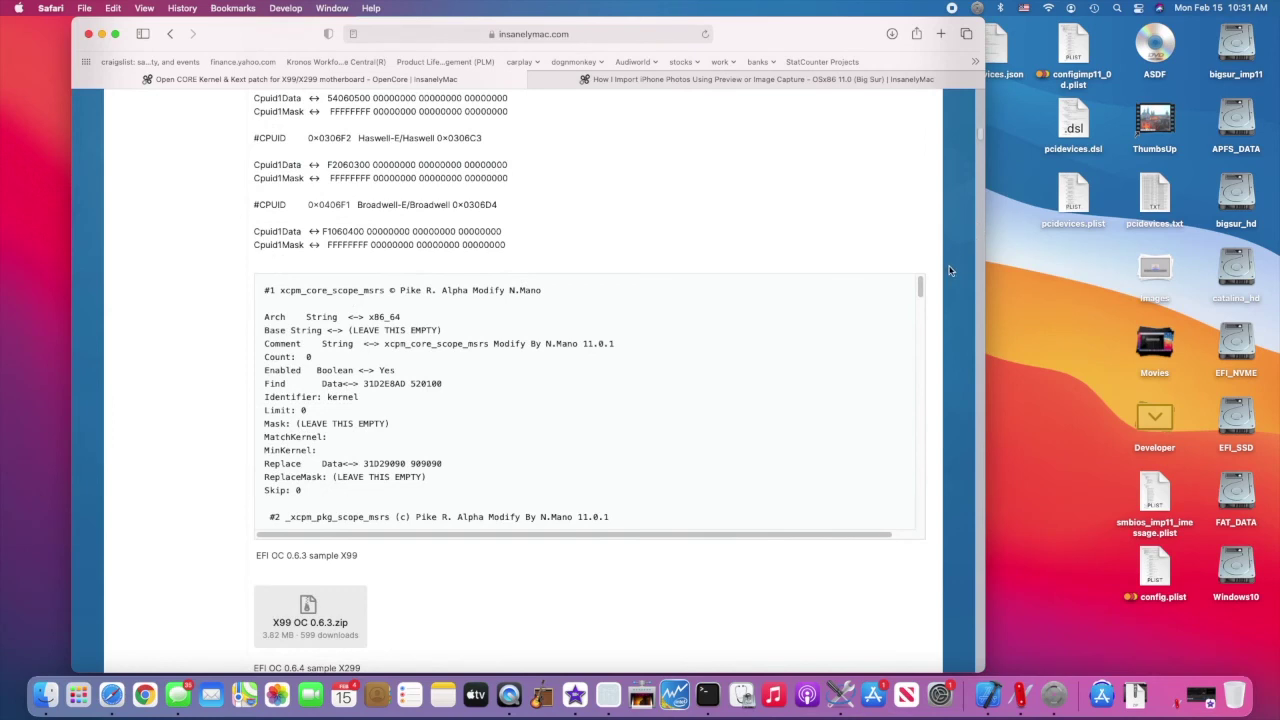
scroll(766, 421, "down", 2)
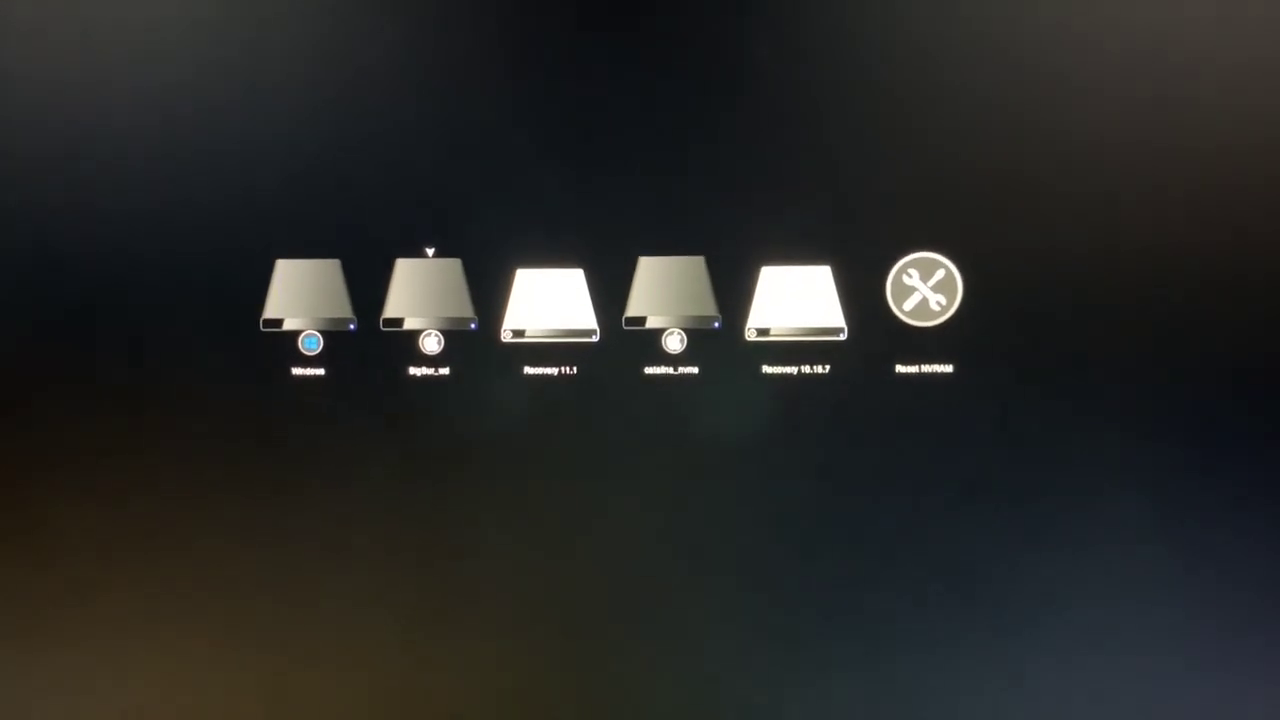
Boot BigSur_wd from the boot picker, and boot catalina_nvme from it on the following start
key("Return")
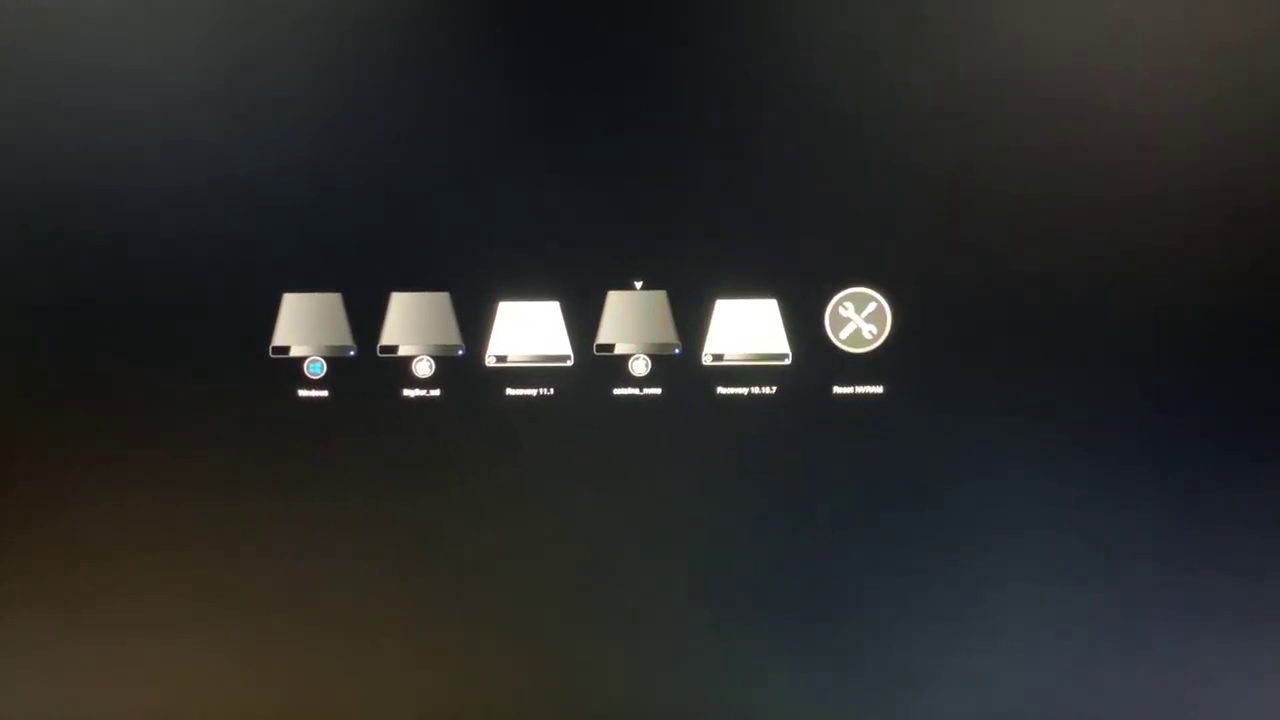
key("Return")
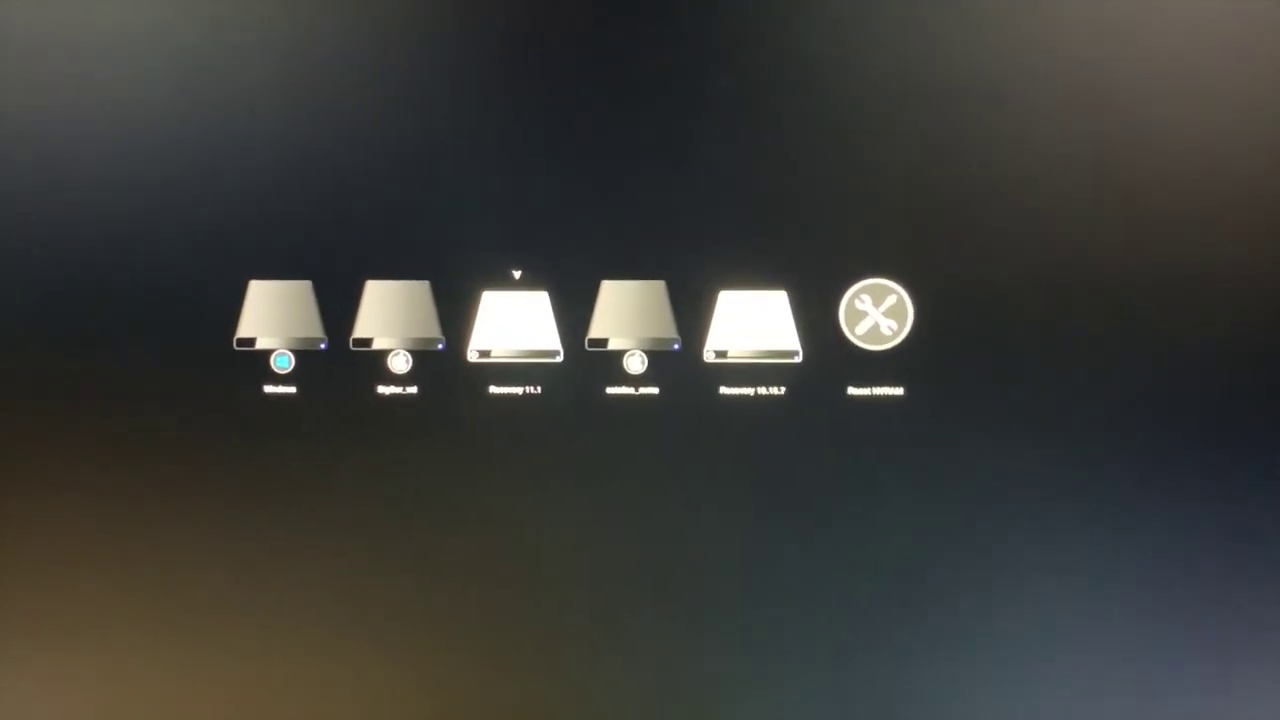
Select the Windows entry in the boot picker and boot it
key("Left")
key("Left")
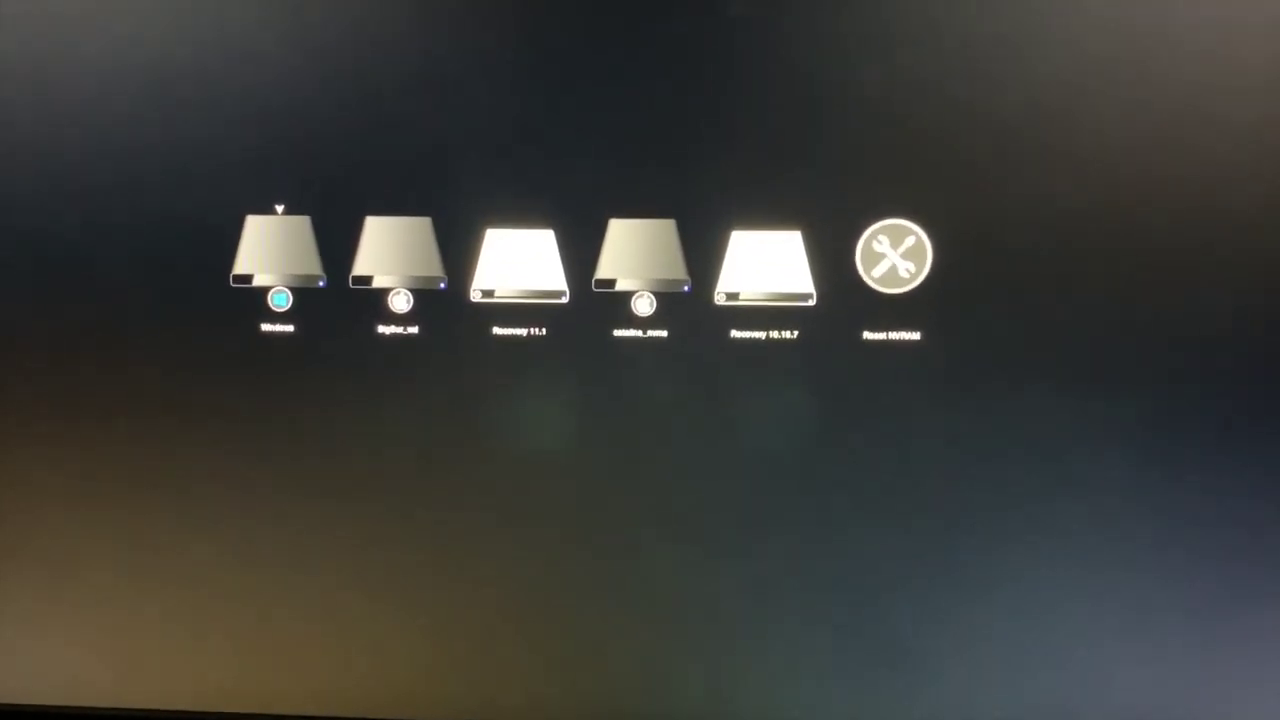
key("Return")
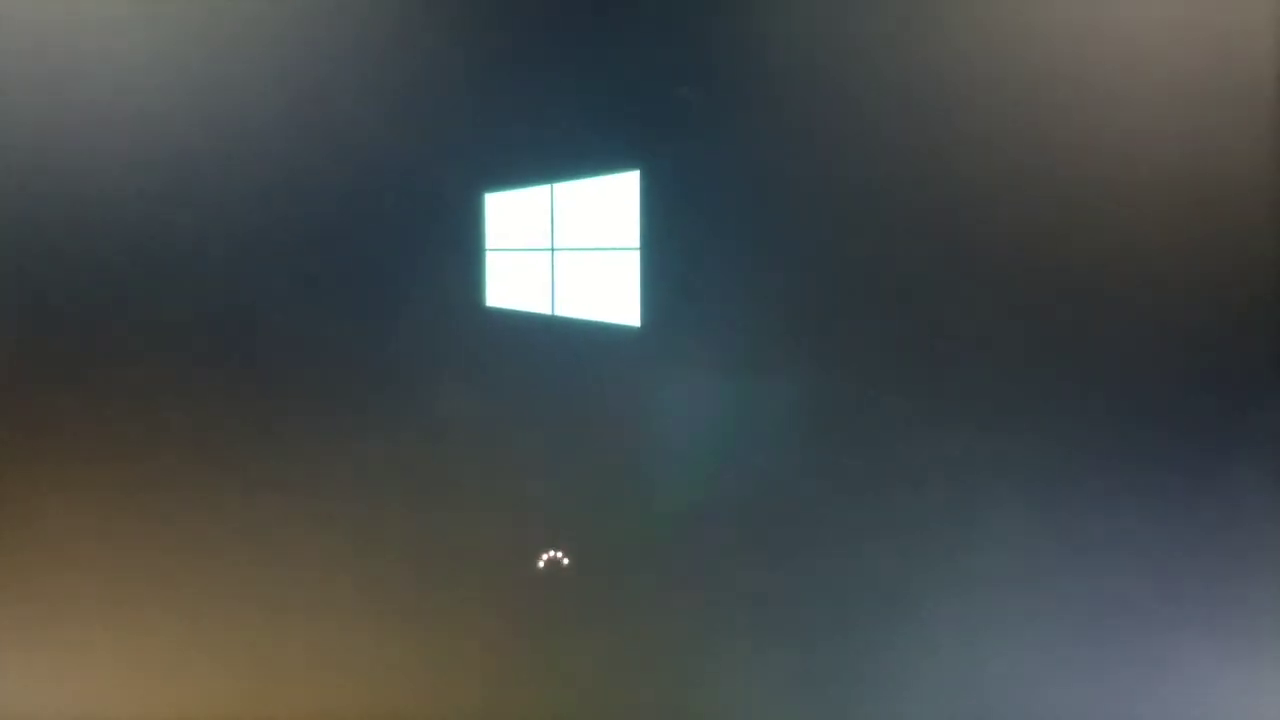